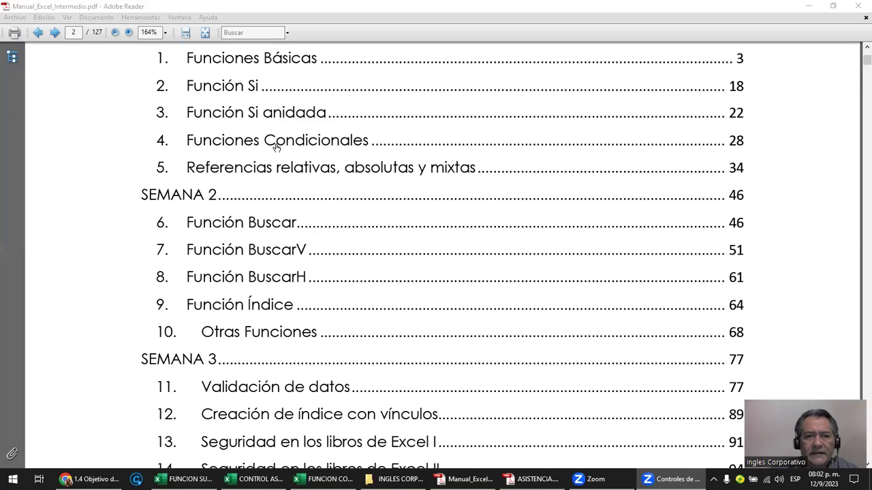
Step: Jump to the Funciones Condicionales chapter and highlight SUMAR.SI in the page 29 section heading
left_click(277, 143)
scroll(278, 140, "up", 3)
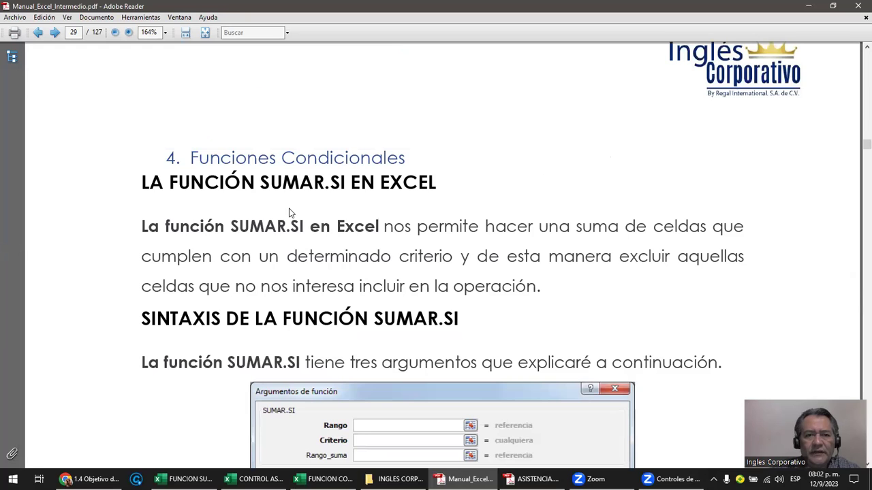
left_click_drag(259, 182, 340, 182)
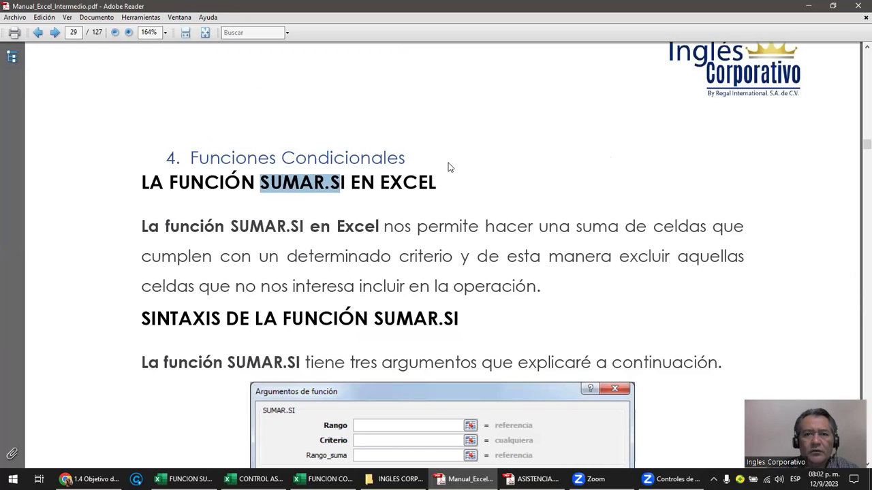
scroll(403, 210, "down", 3)
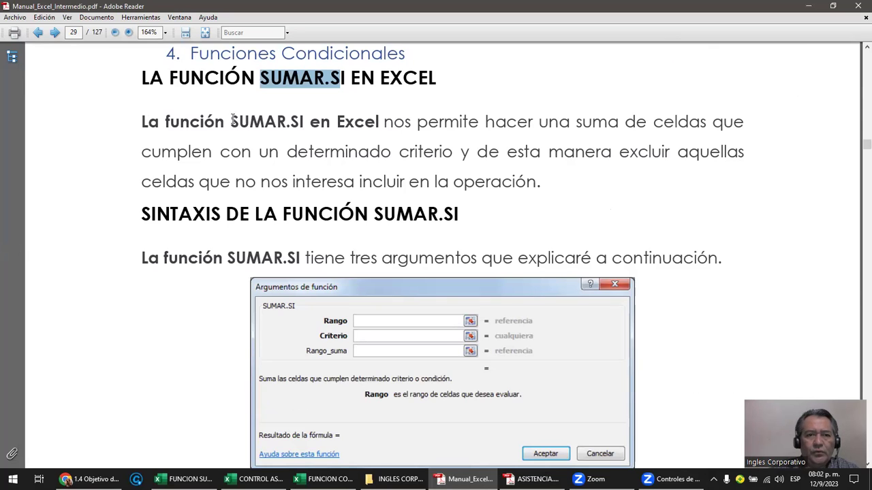
Step: Highlight SUMAR.SI in the first paragraph and scroll down to its three syntax arguments
left_click_drag(230, 123, 302, 121)
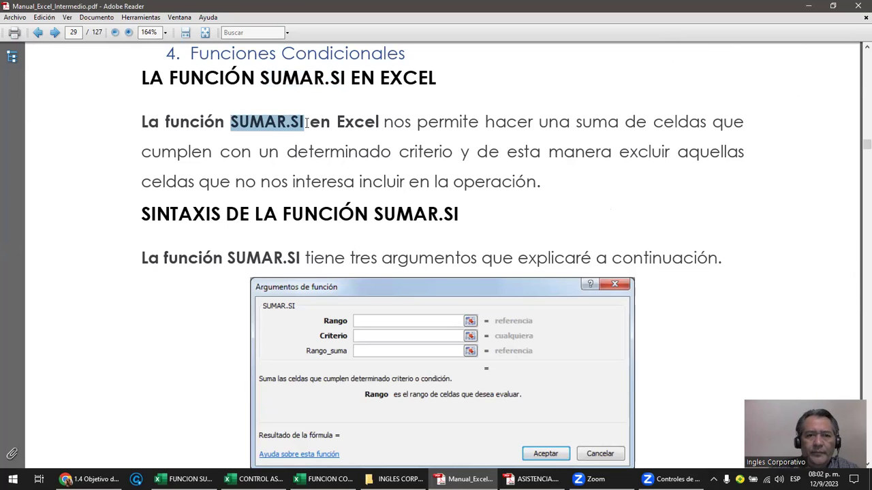
left_click(307, 123)
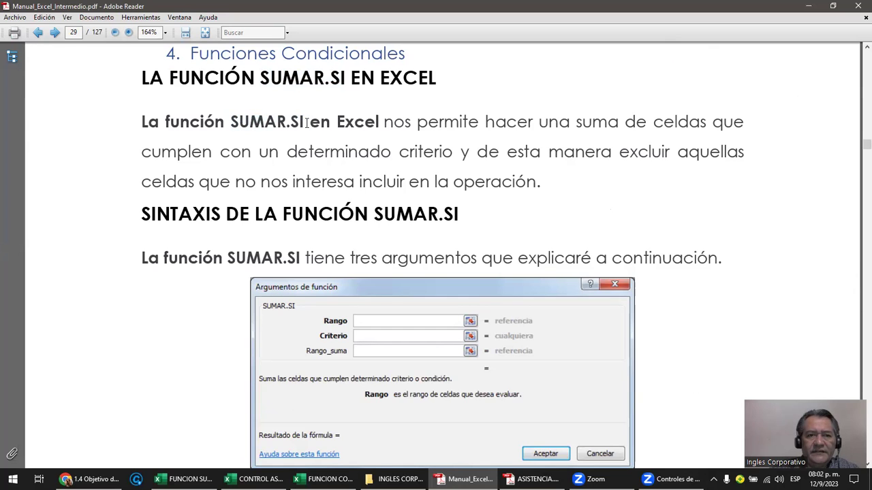
left_click_drag(231, 122, 300, 123)
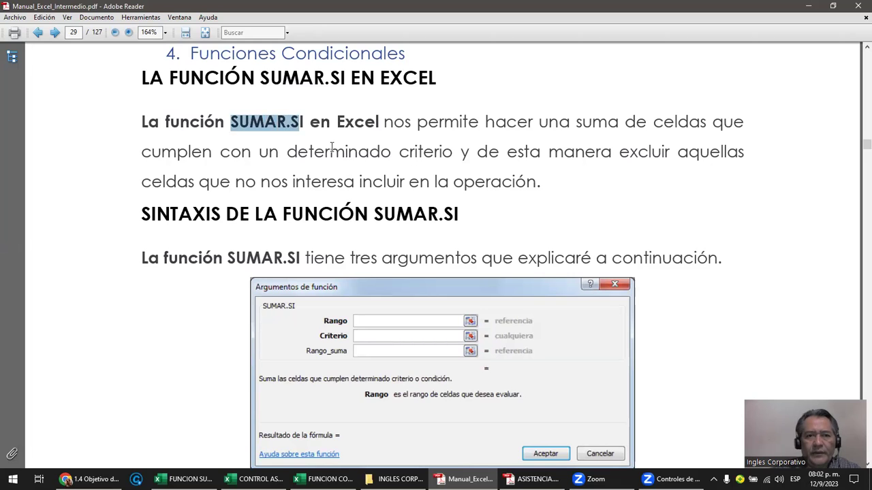
scroll(331, 148, "down", 6)
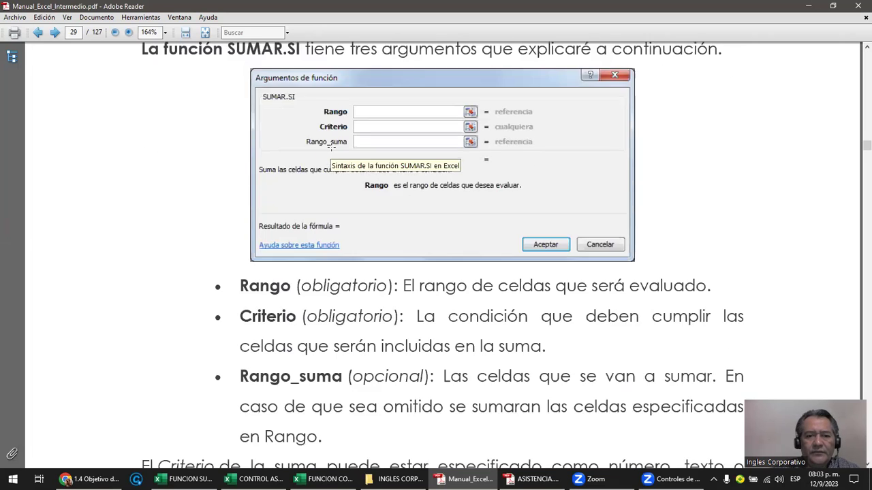
Step: Scroll down to the SUMAR.SI examples on page 30
scroll(332, 147, "down", 1)
scroll(331, 147, "down", 2)
scroll(331, 146, "down", 2)
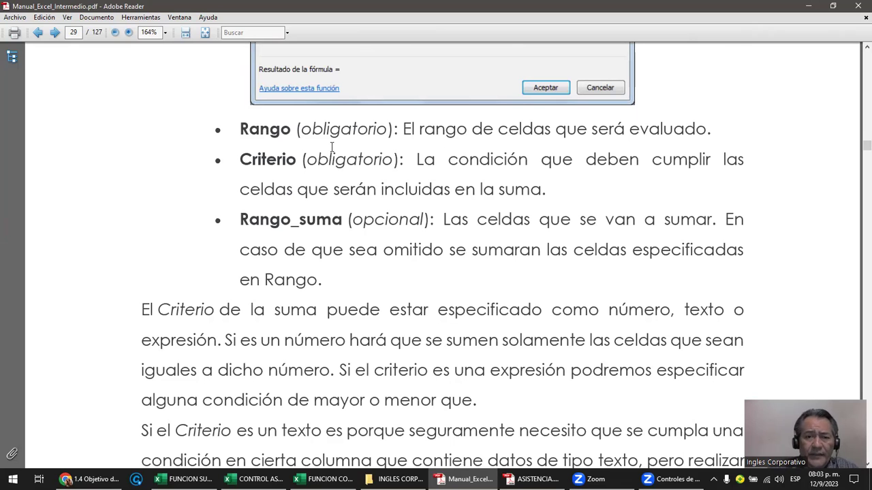
scroll(332, 147, "down", 3)
scroll(330, 149, "down", 4)
scroll(327, 152, "down", 2)
scroll(327, 154, "down", 5)
scroll(327, 154, "down", 2)
scroll(320, 152, "down", 5)
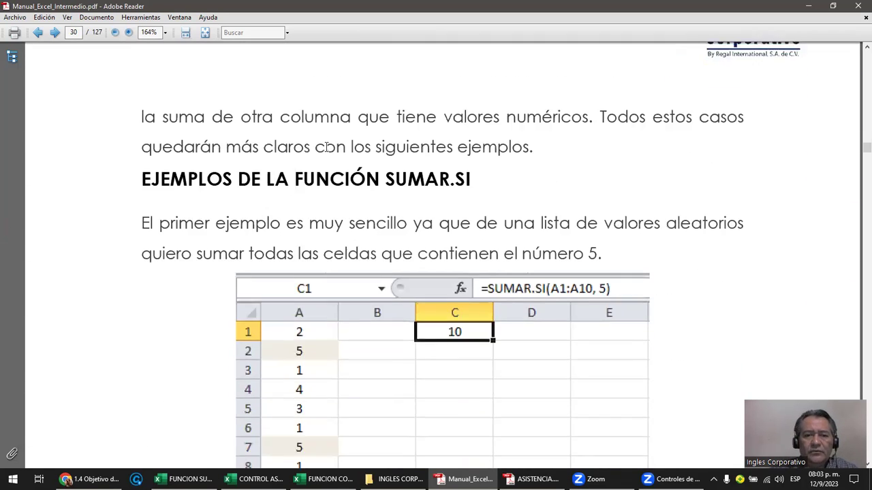
scroll(326, 149, "down", 2)
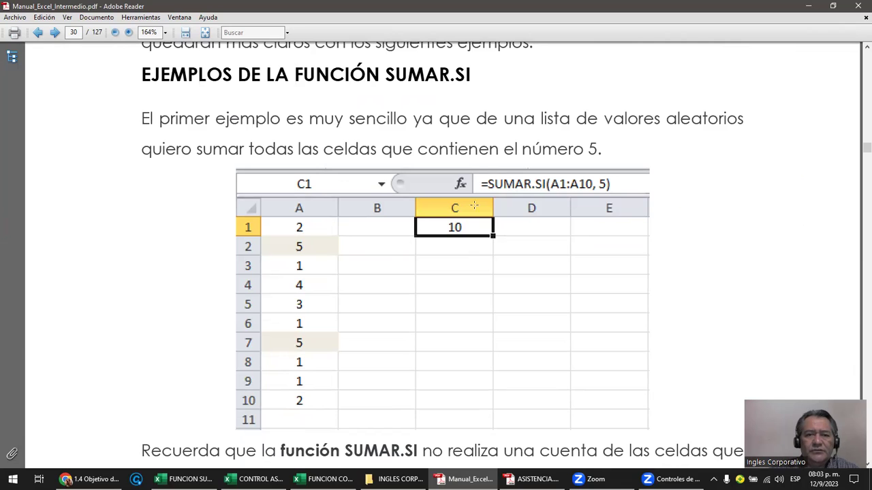
Step: Mark the column A values, the A1:A10 range and the criterion 5 in the first example
left_click_drag(282, 219, 300, 404)
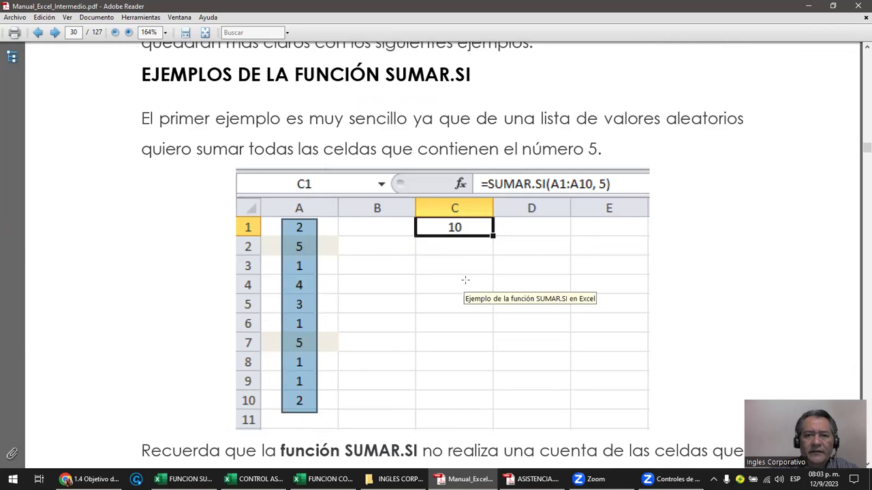
left_click_drag(551, 179, 596, 190)
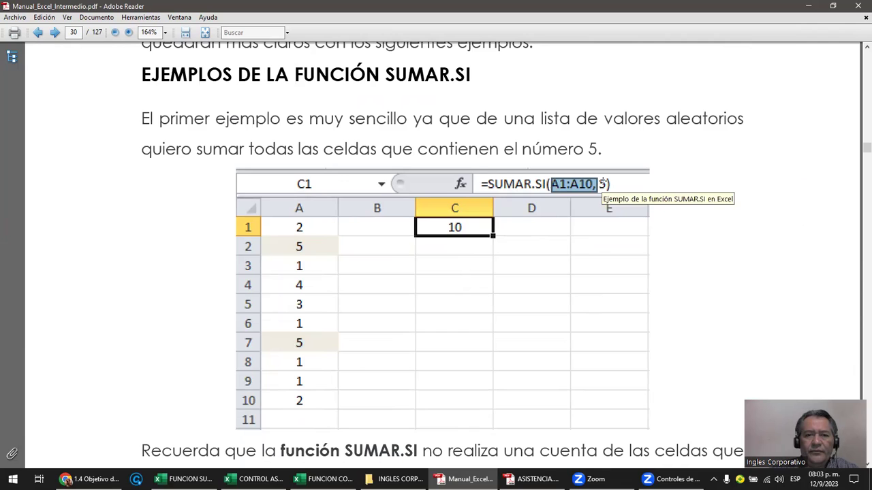
left_click(606, 185)
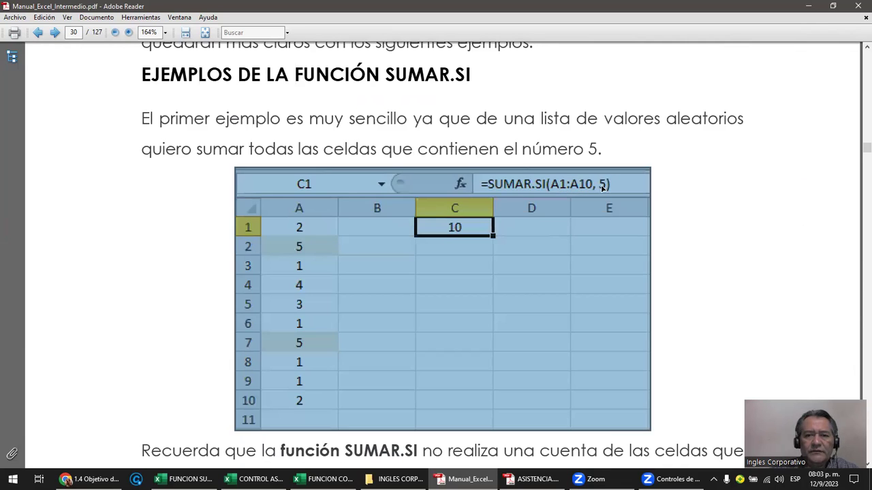
left_click(603, 186)
left_click(602, 185)
left_click(603, 184)
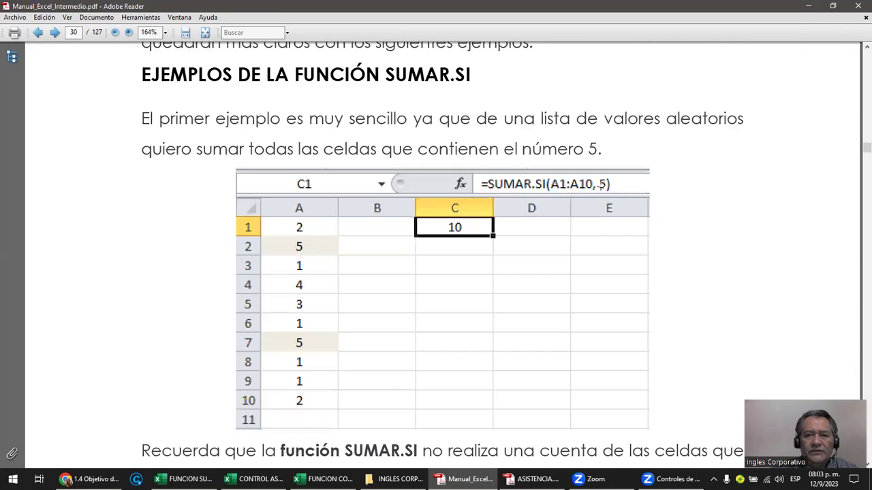
double_click(606, 194)
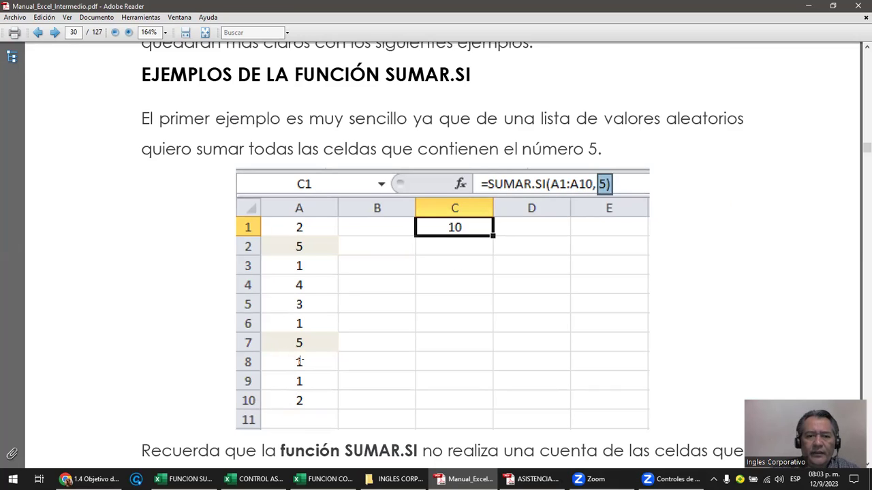
Step: Scroll on to the page 31 example that sums values below 3
scroll(313, 358, "down", 10)
scroll(315, 358, "down", 6)
scroll(318, 357, "down", 6)
scroll(321, 356, "down", 6)
scroll(323, 353, "down", 3)
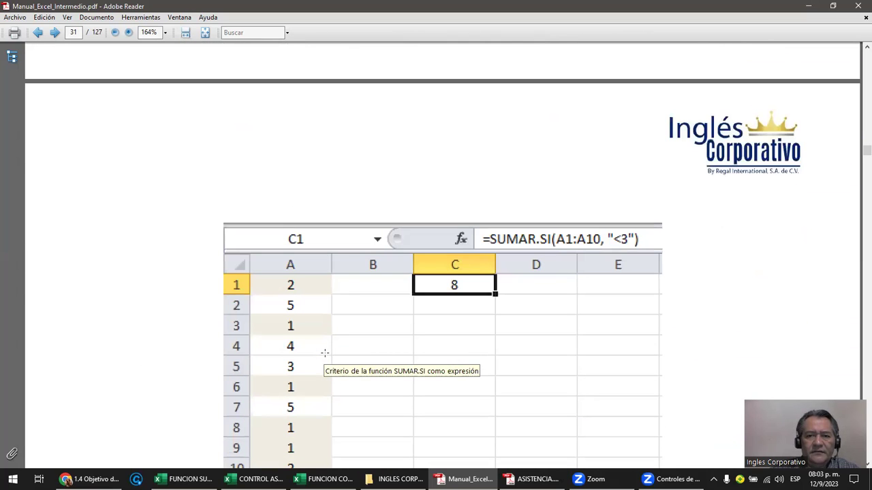
Step: Highlight the "<3" criterion in the page 31 formula, then scroll toward VENTAS DE UN VENDEDOR
left_click_drag(601, 225, 640, 257)
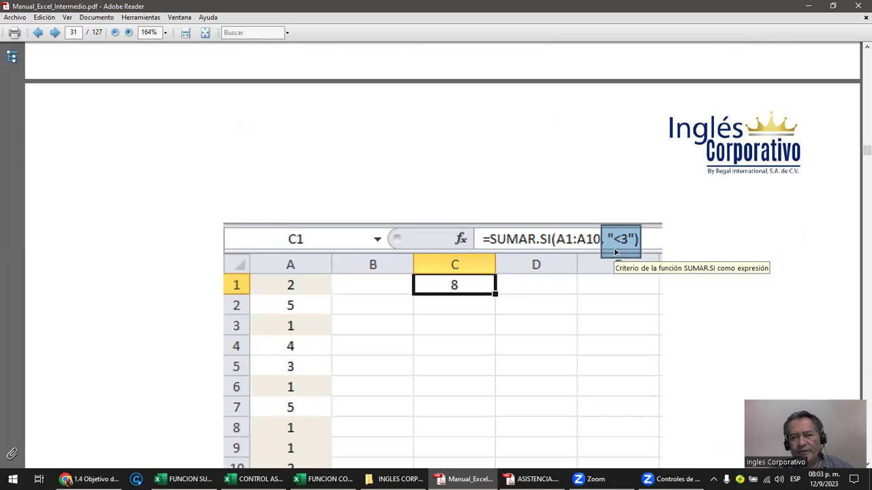
scroll(620, 248, "up", 1)
scroll(615, 252, "up", 1)
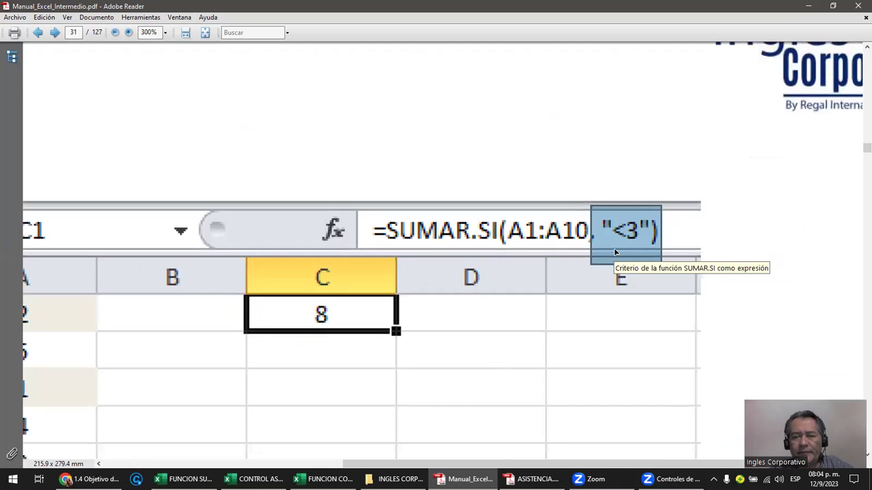
scroll(615, 252, "down", 1)
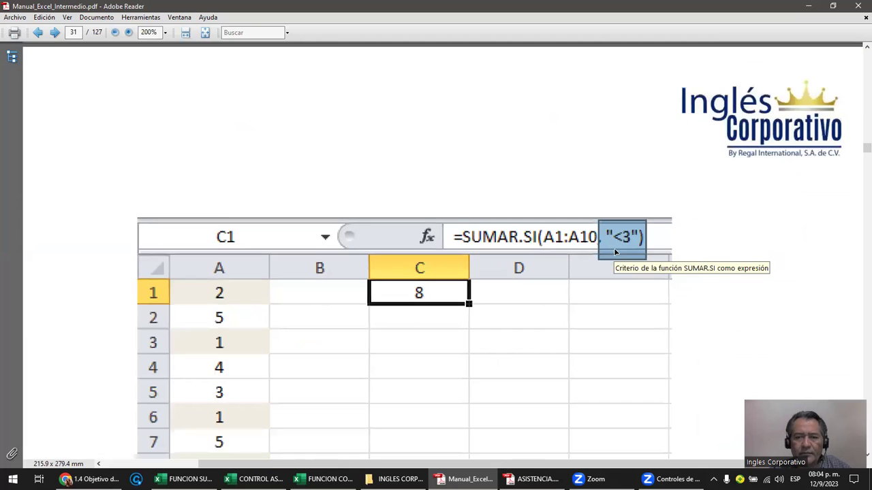
scroll(615, 252, "down", 1)
scroll(613, 249, "down", 1)
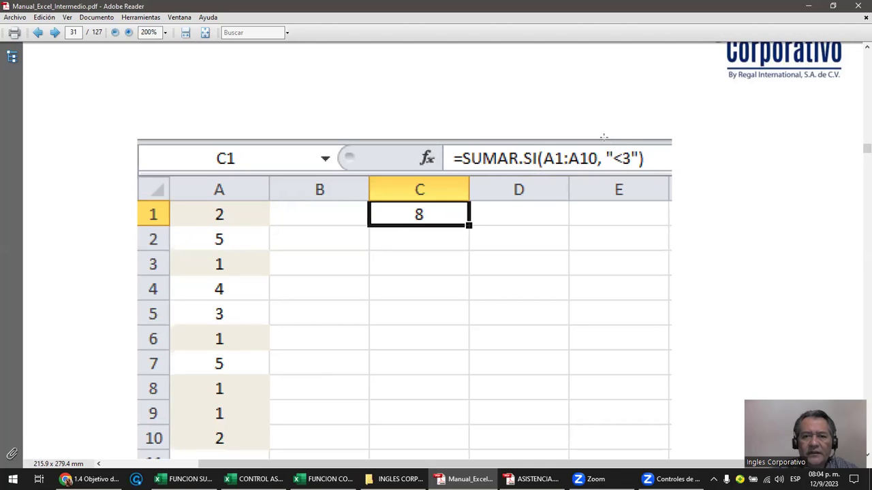
Step: Scroll to the vendor sales example and mark vendor Juan in F1, the Ventas column and A2:A10
scroll(535, 262, "down", 5)
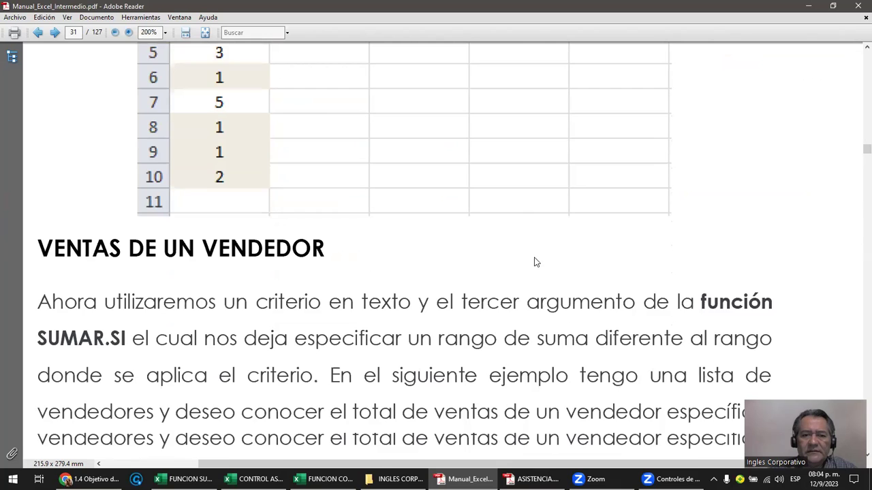
scroll(296, 277, "down", 5)
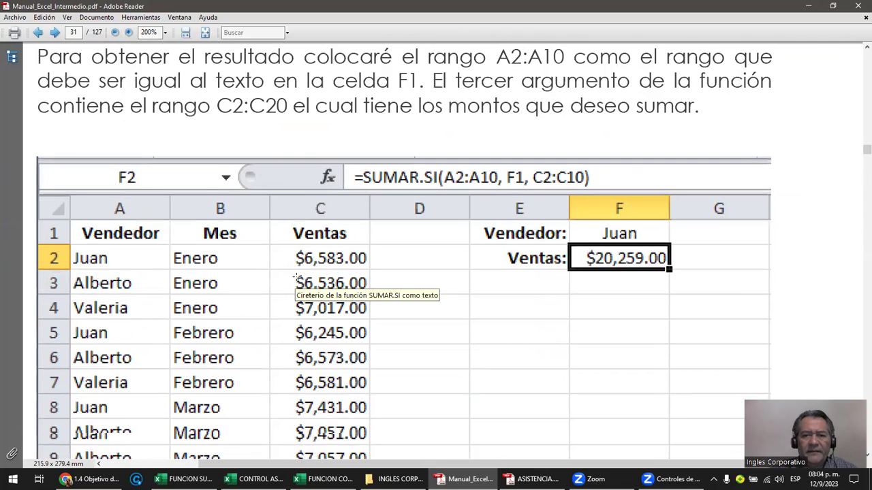
scroll(294, 278, "down", 1)
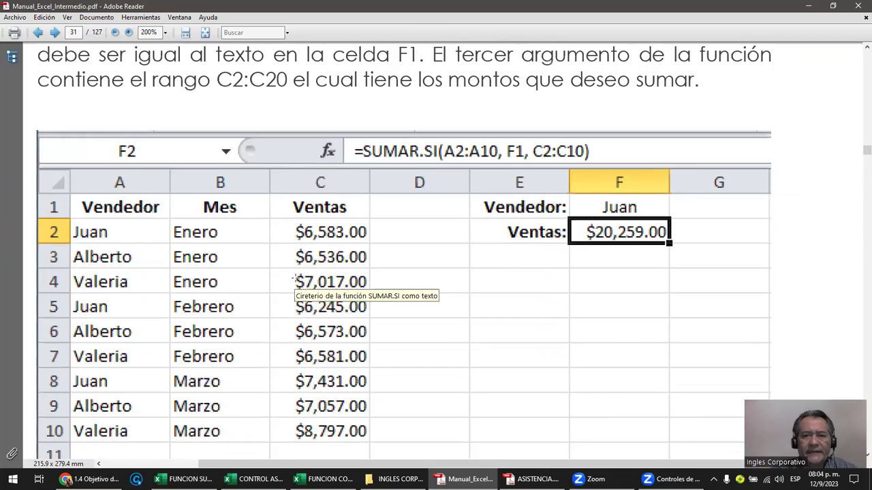
scroll(294, 278, "down", 1)
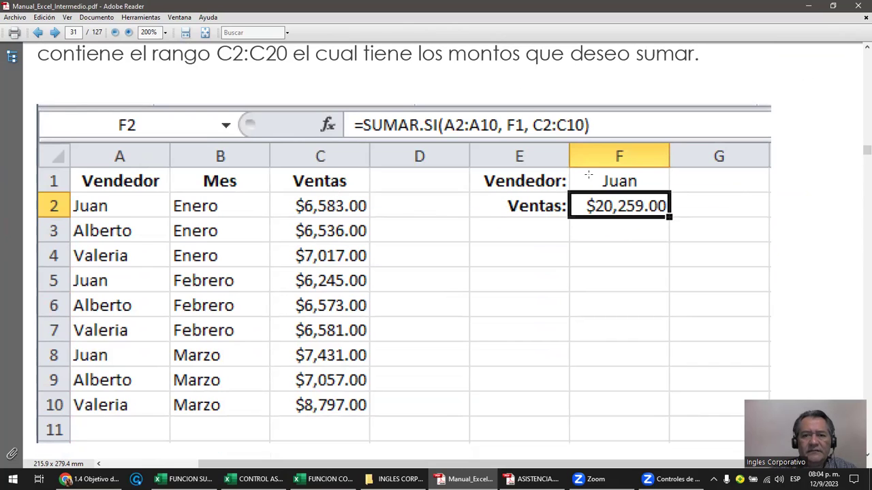
left_click_drag(583, 169, 666, 194)
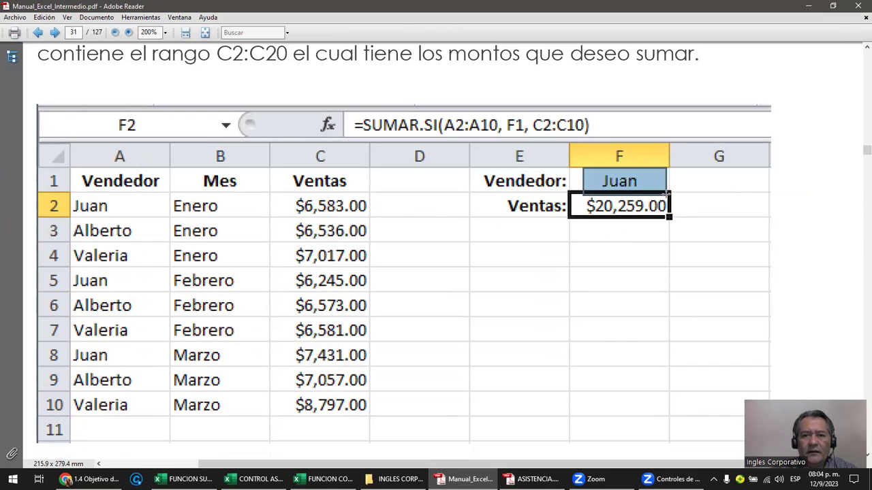
left_click(484, 269)
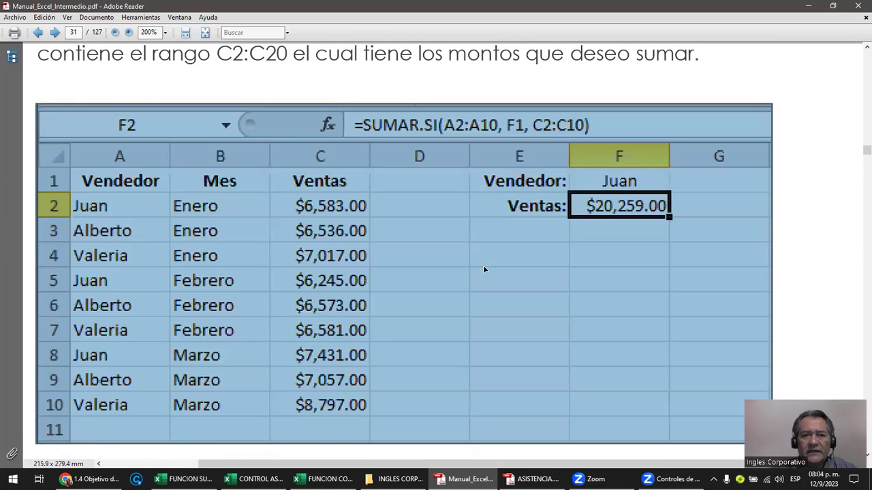
left_click(291, 211)
left_click_drag(280, 168, 397, 423)
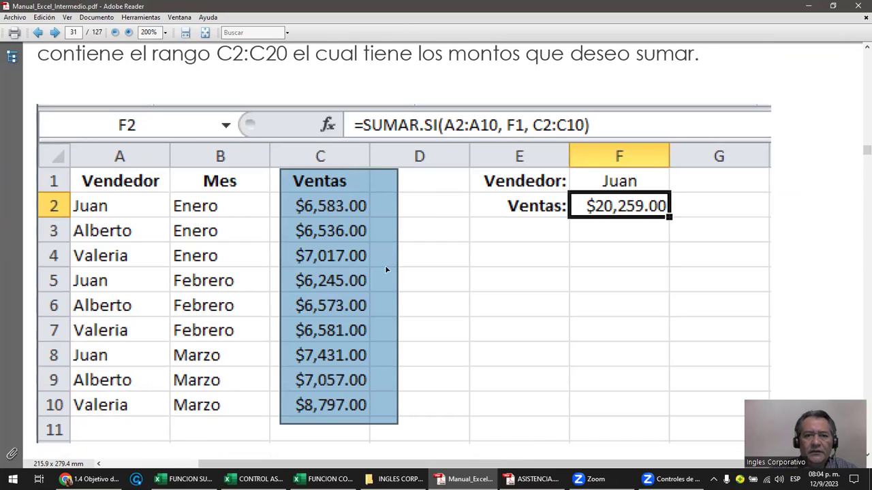
double_click(470, 127)
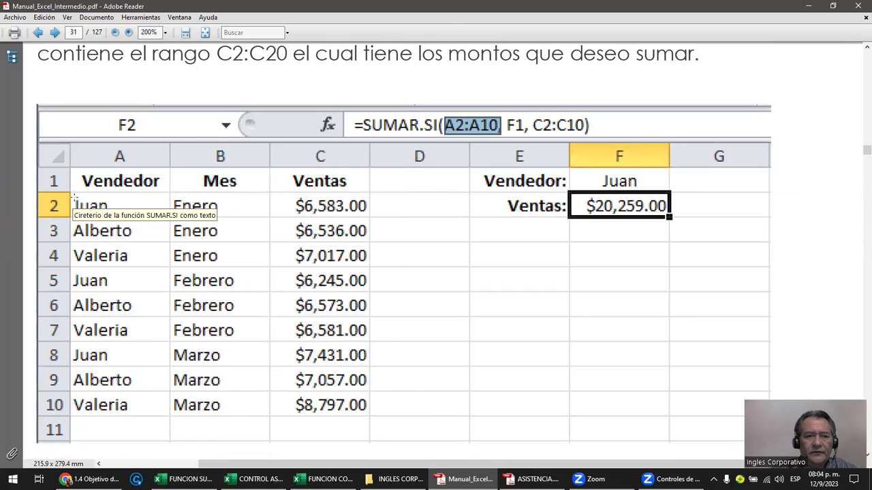
Step: Mark the example's Vendedor, Mes and Ventas columns, then minimize Adobe Reader
mouse_move(74, 196)
left_mouse_down()
mouse_move(218, 217)
mouse_move(153, 419)
left_mouse_up()
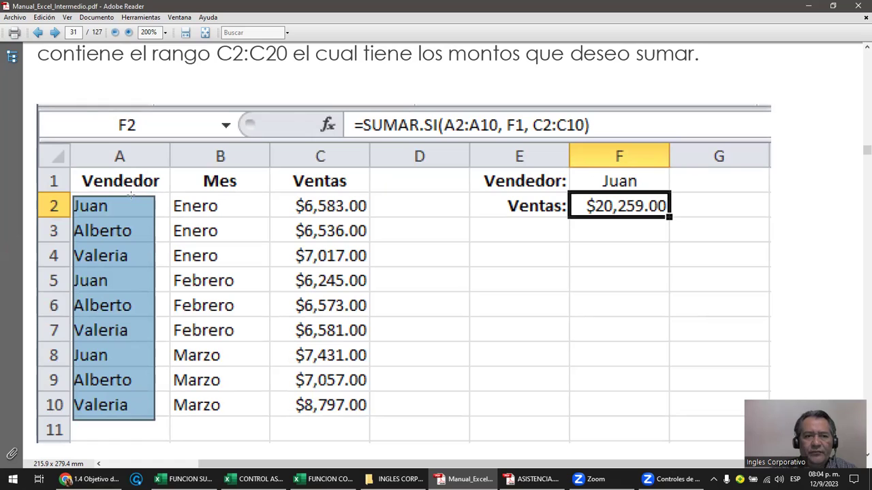
mouse_move(99, 205)
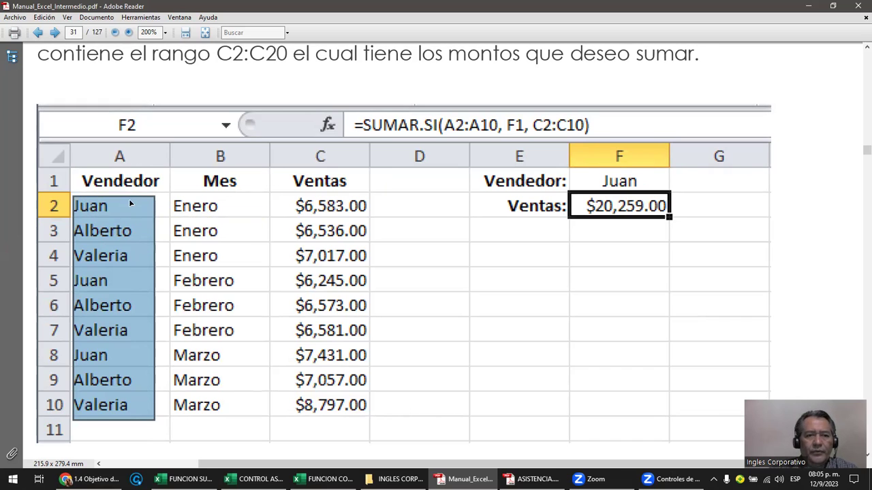
mouse_move(122, 241)
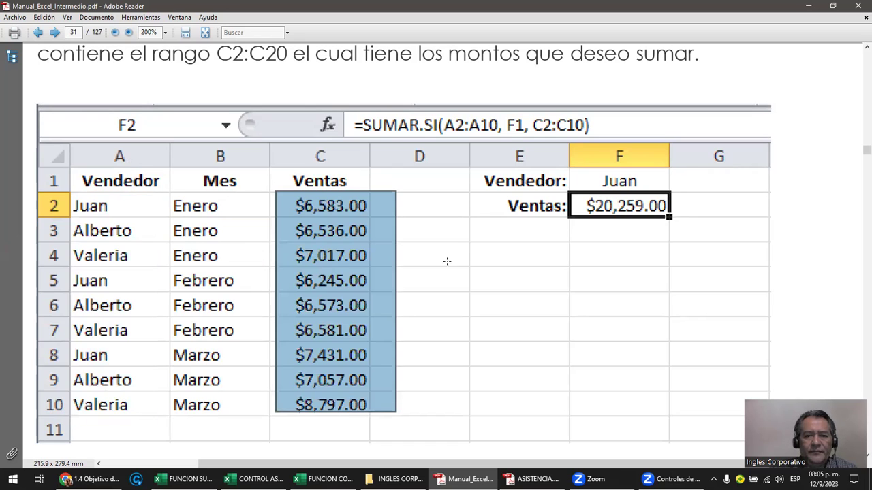
mouse_move(485, 229)
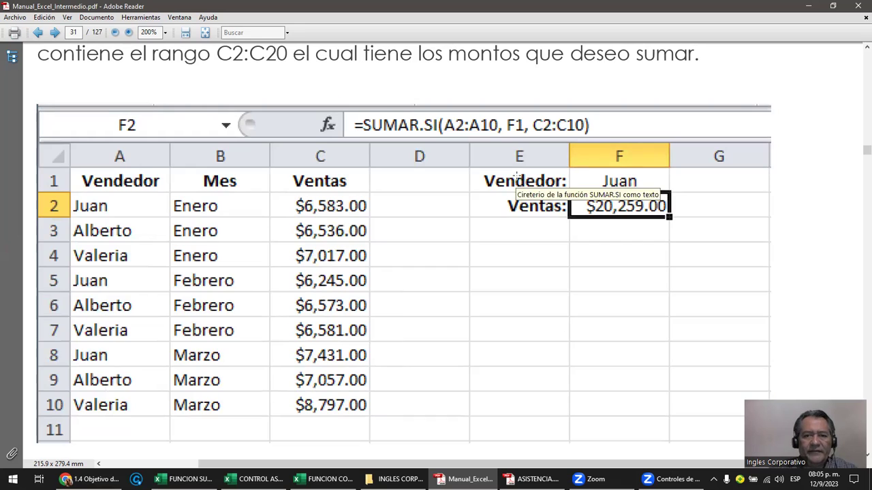
mouse_move(165, 192)
left_mouse_down()
mouse_move(223, 212)
mouse_move(256, 413)
left_mouse_up()
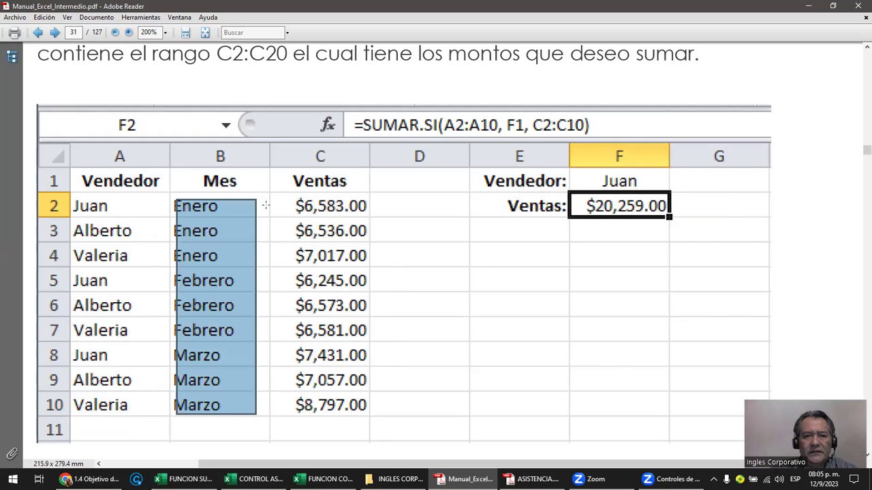
left_click_drag(286, 198, 374, 411)
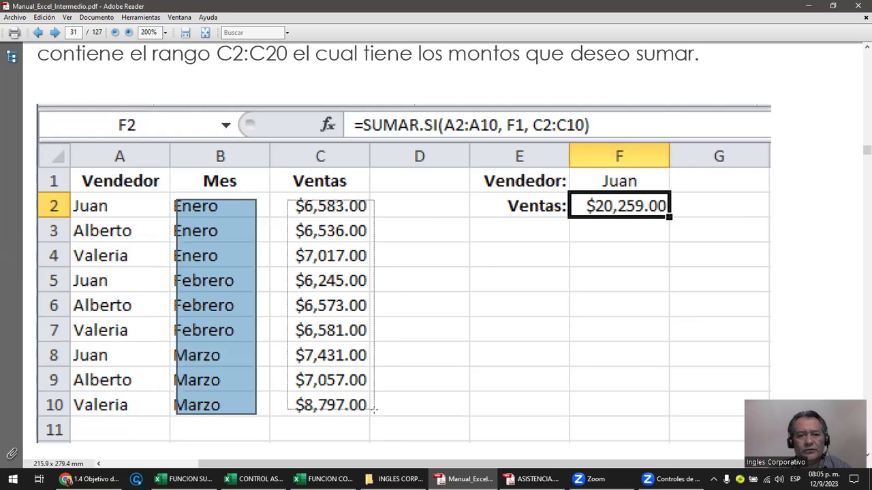
left_click(436, 342)
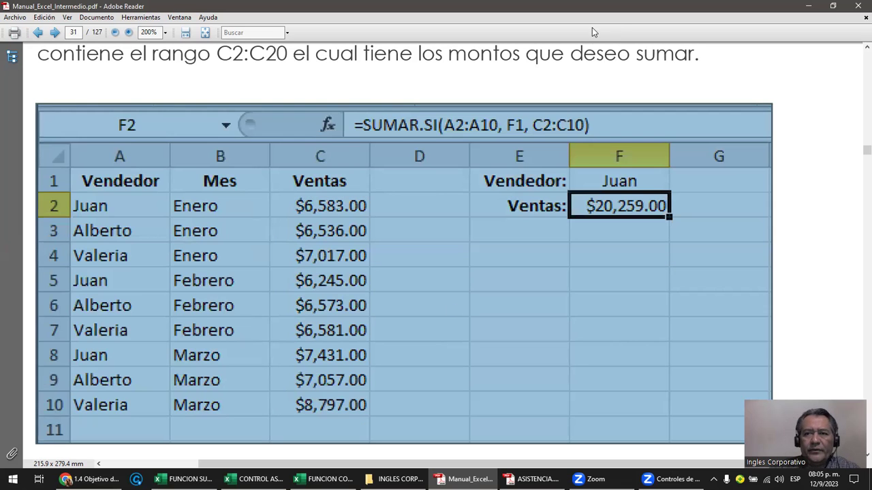
left_click(808, 6)
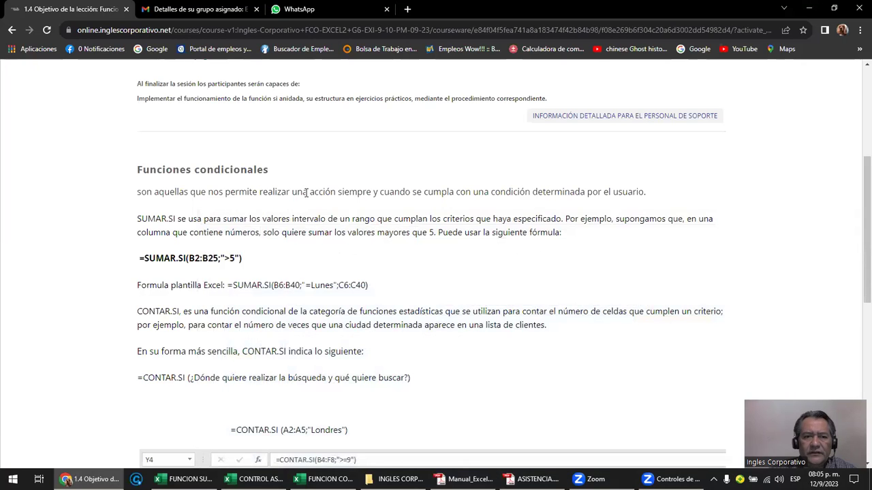
Step: Bring the FUNCION SUMAR.SI workbook to the front from the Excel taskbar button
mouse_move(180, 478)
left_click(109, 436)
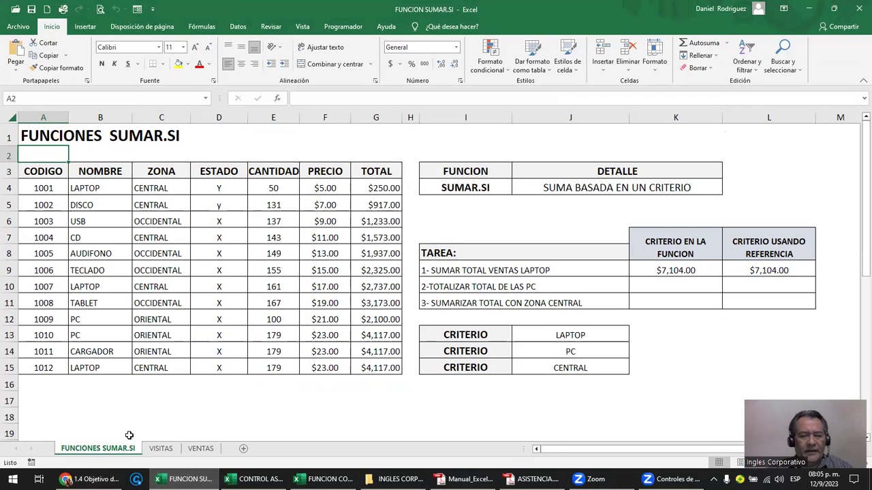
Step: Look over the VENTAS and FUNCIONES SUMAR.SI sheets, ending on the VISITAS sheet
left_click(161, 448)
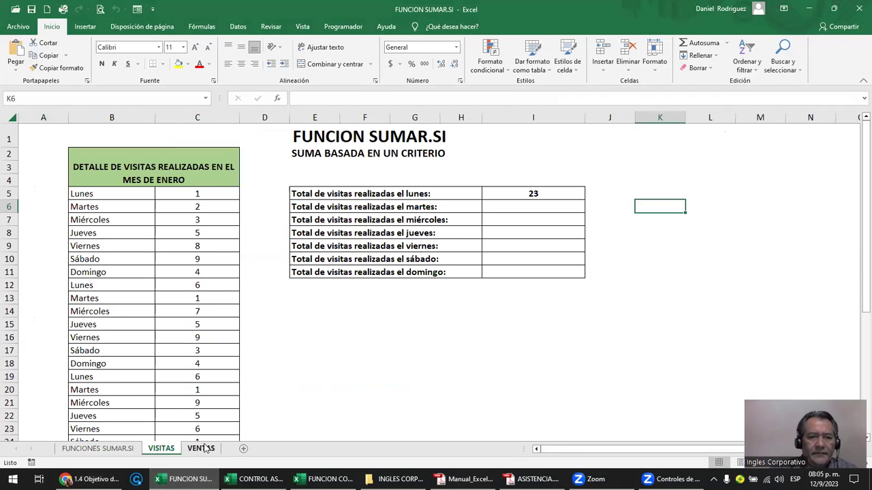
left_click(201, 448)
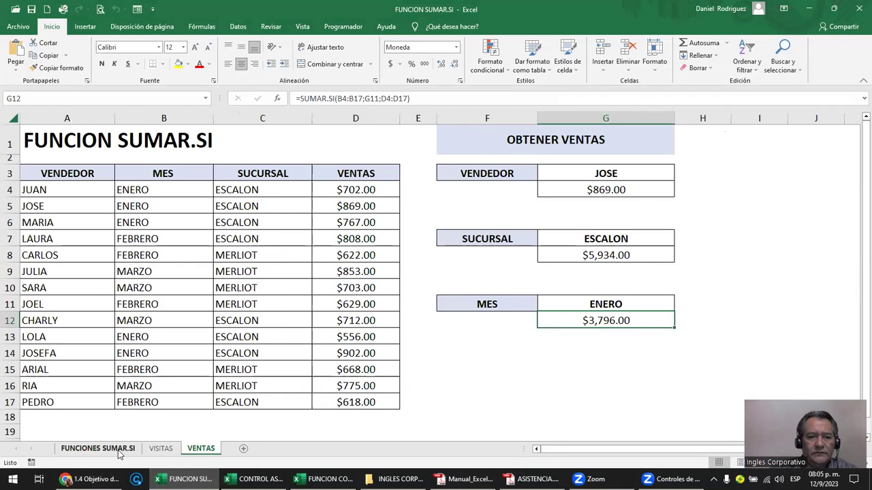
left_click(119, 452)
left_click(201, 449)
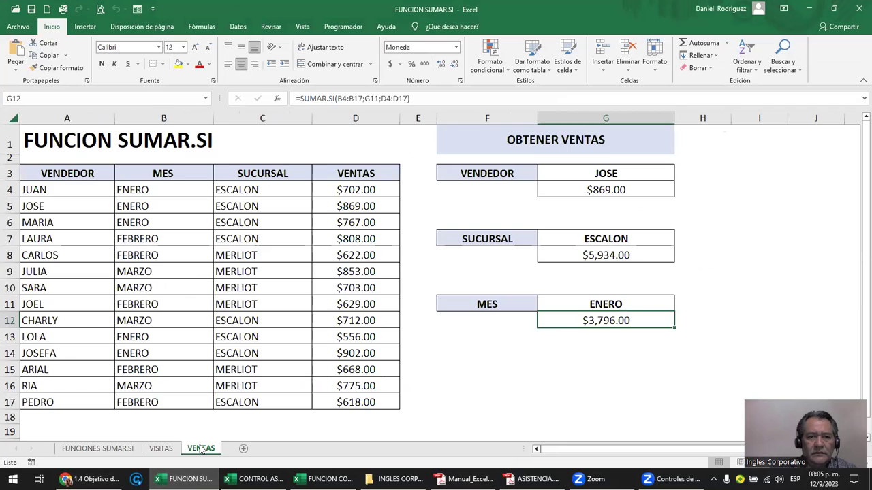
left_click(162, 449)
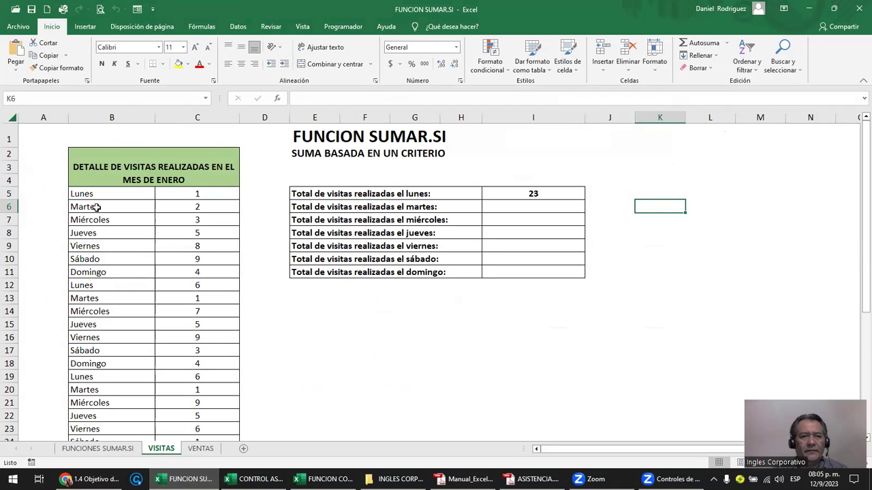
Step: Select the weekday column B5:B39 and check the visit counts in C5 and C6
scroll(97, 208, "up", 1, "ctrl")
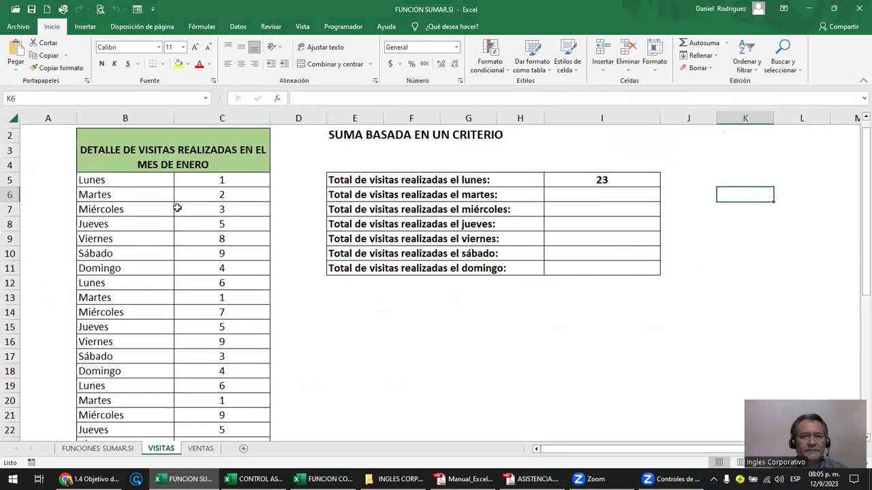
scroll(177, 207, "up", 1)
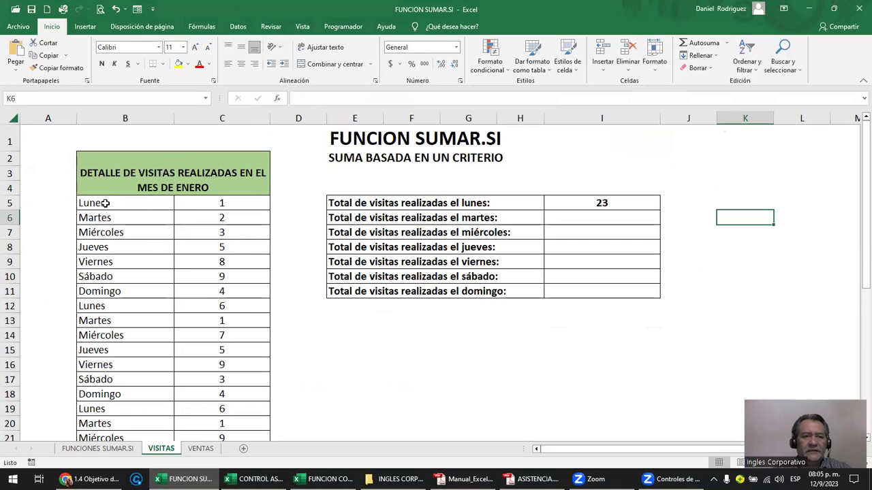
left_click_drag(106, 203, 95, 276)
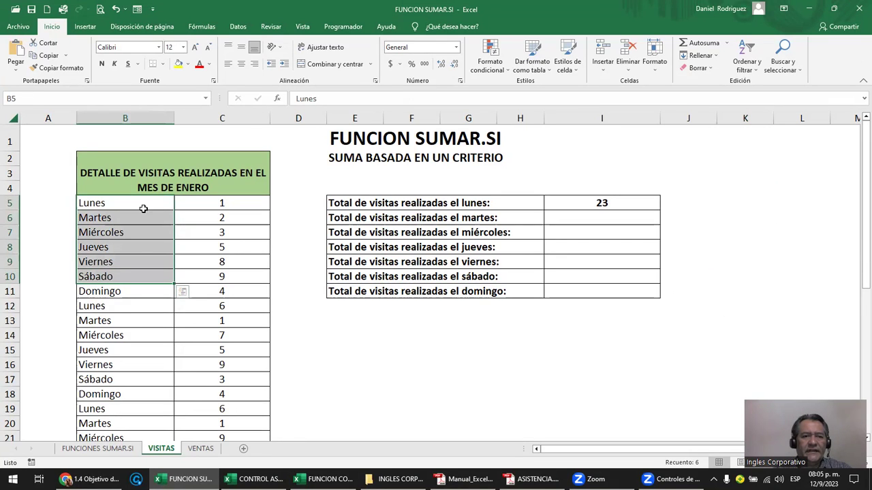
left_click(113, 205)
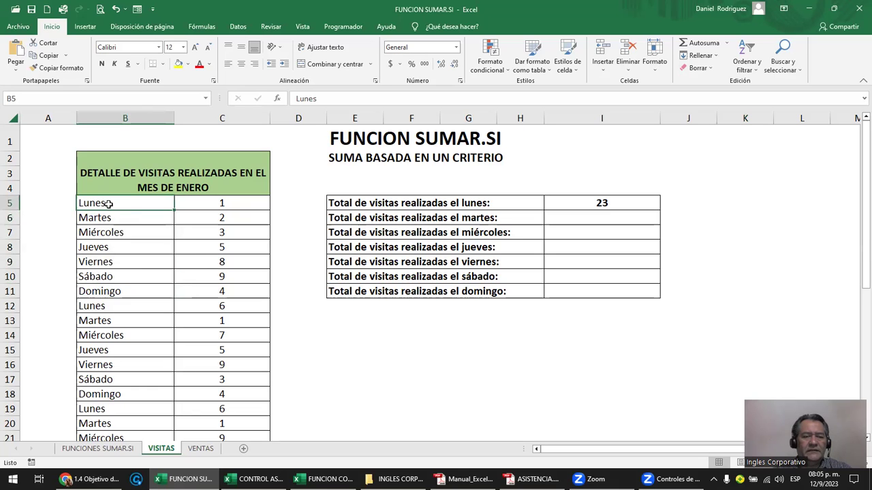
left_click_drag(108, 203, 125, 413)
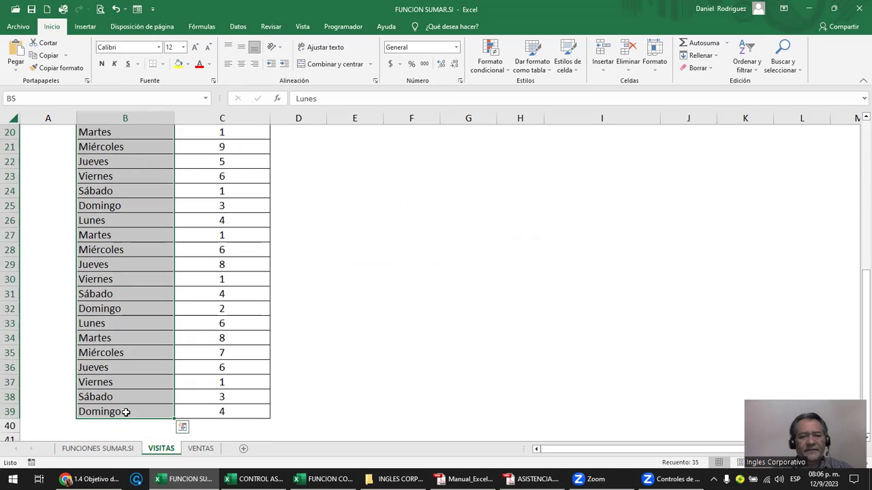
scroll(125, 412, "up", 3)
scroll(126, 412, "up", 2)
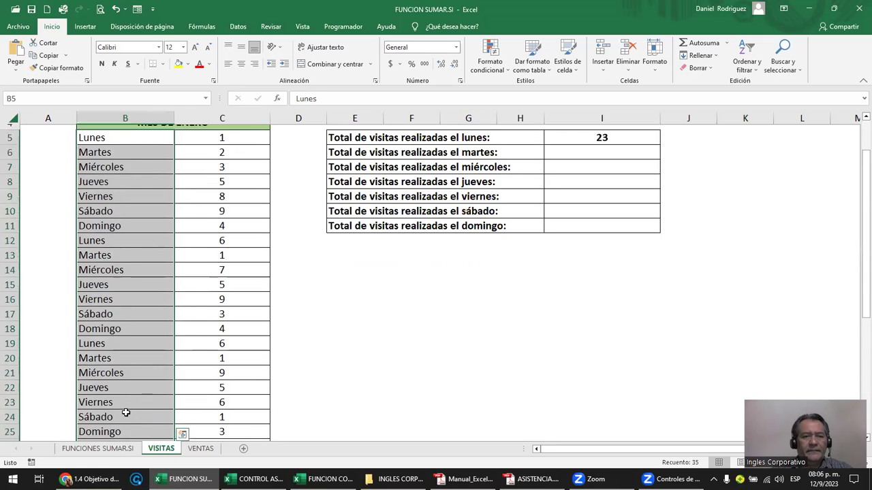
scroll(125, 412, "up", 2)
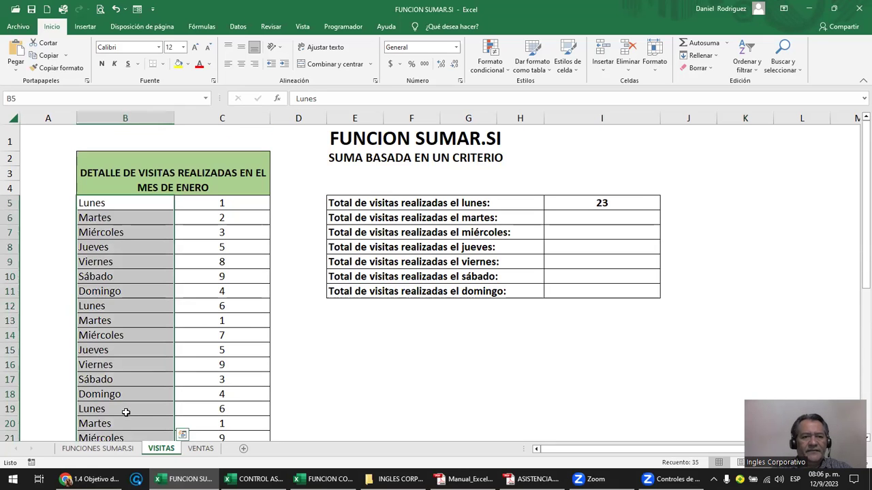
left_click(238, 203)
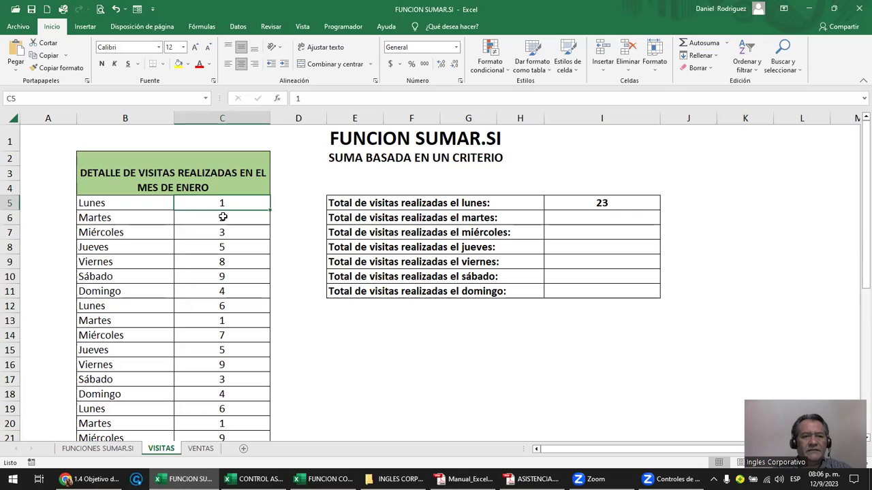
left_click(223, 217)
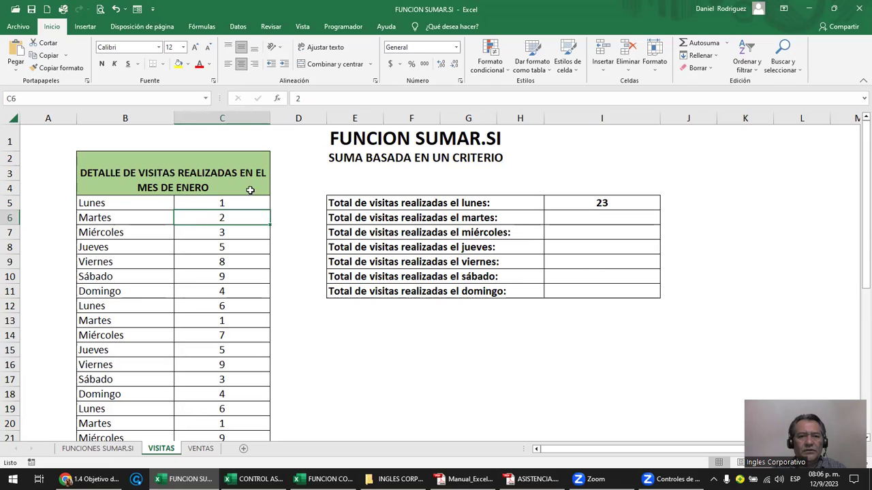
left_click(127, 204)
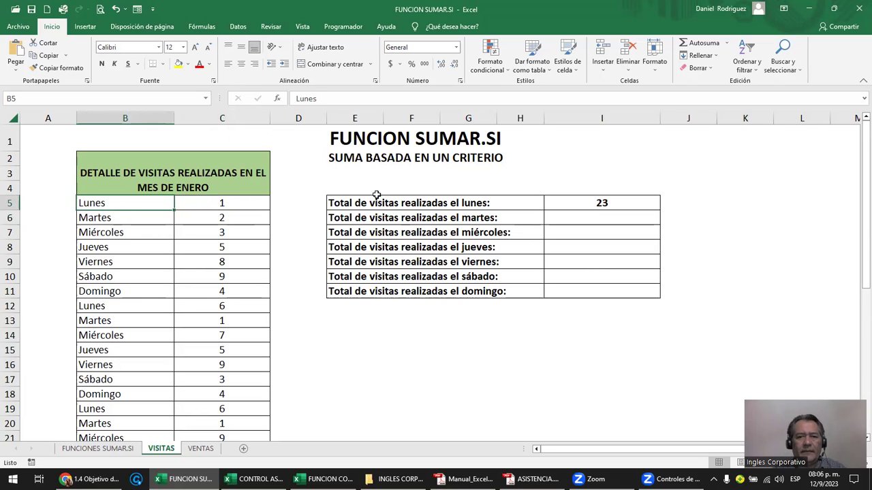
Step: Inspect I5's Monday formula =SUMAR.SI(B5:B39;"=Lunes";C5:C39), which returns 23
left_click(616, 204)
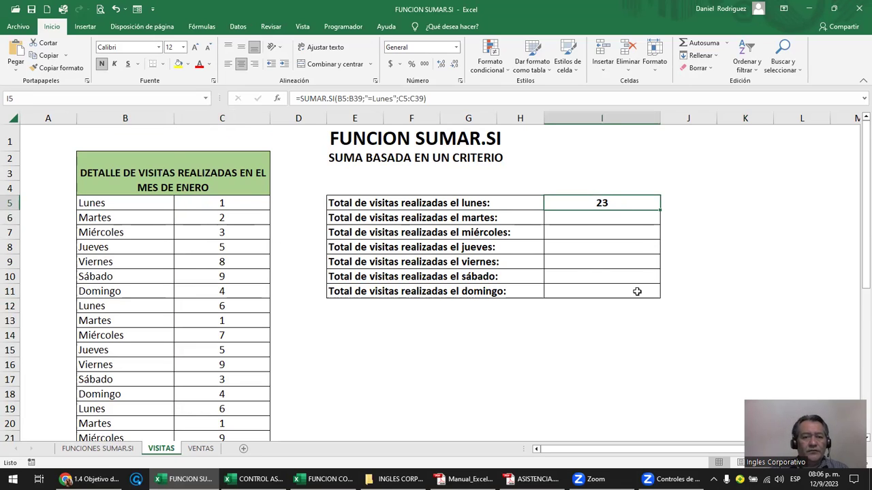
key("F2")
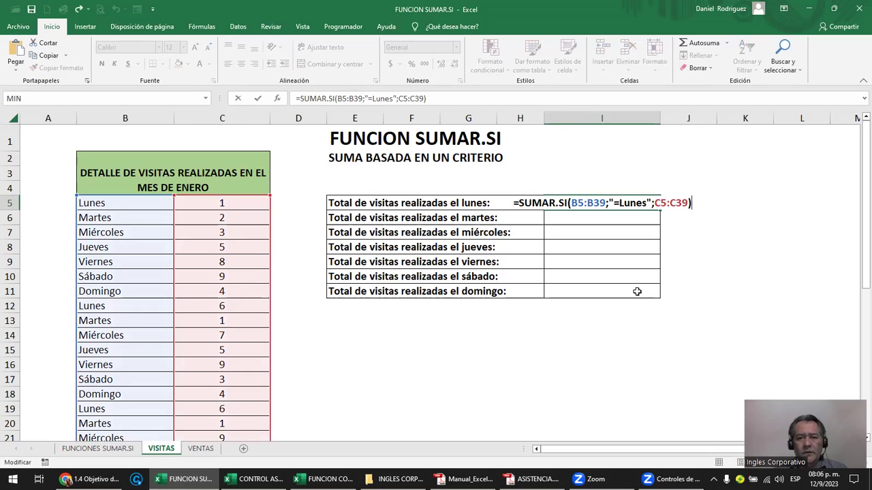
left_click(606, 190)
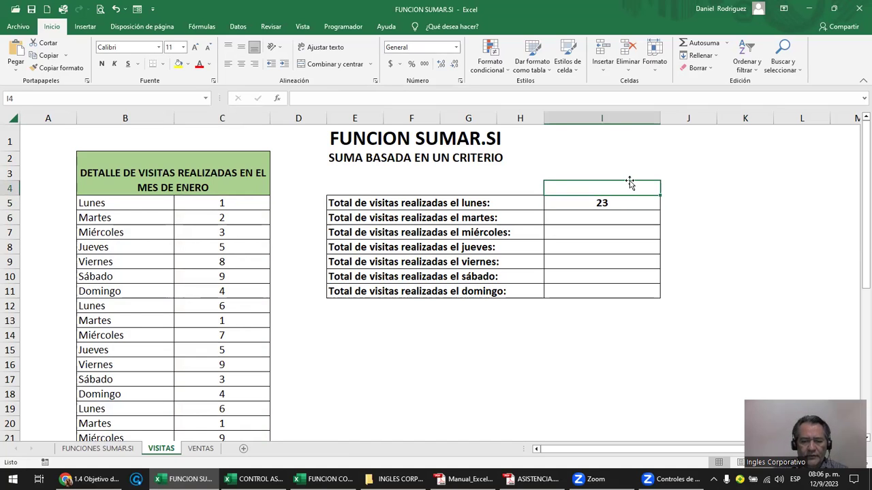
Step: Cancel the draft =sumar.si( in I4, review I5's "=Lunes" criterion, then delete I5's formula
type("=sumar")
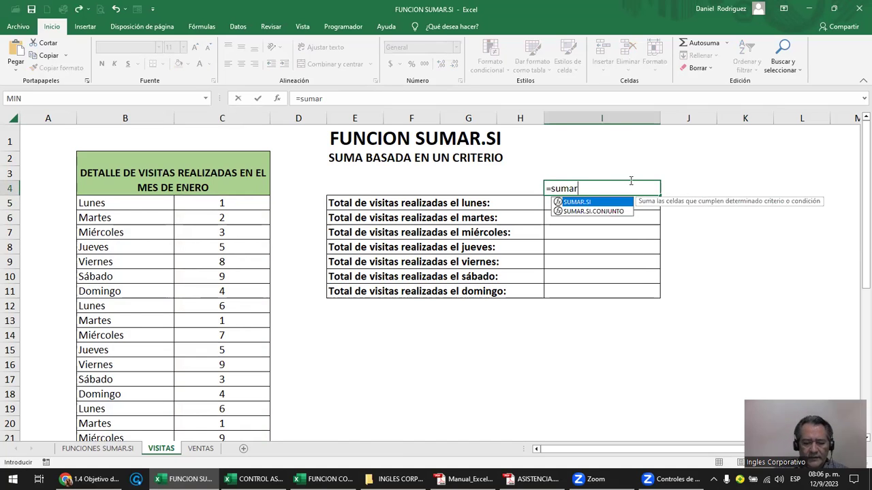
type(".si")
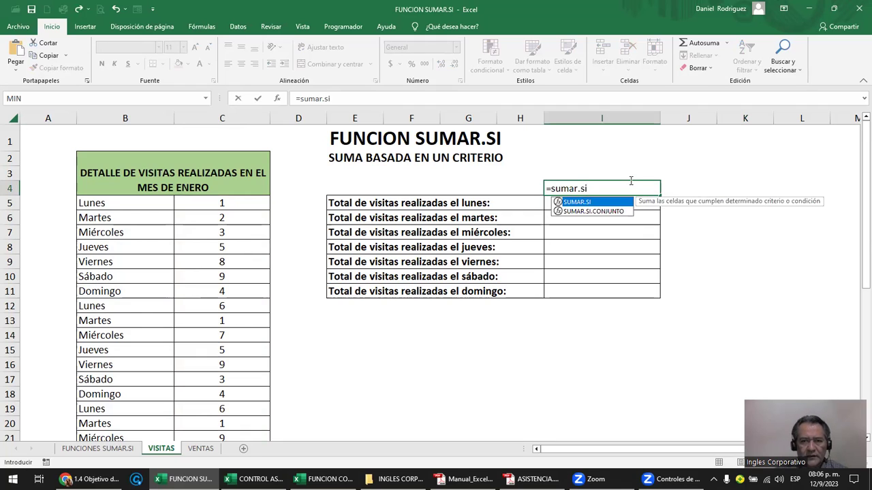
type("(")
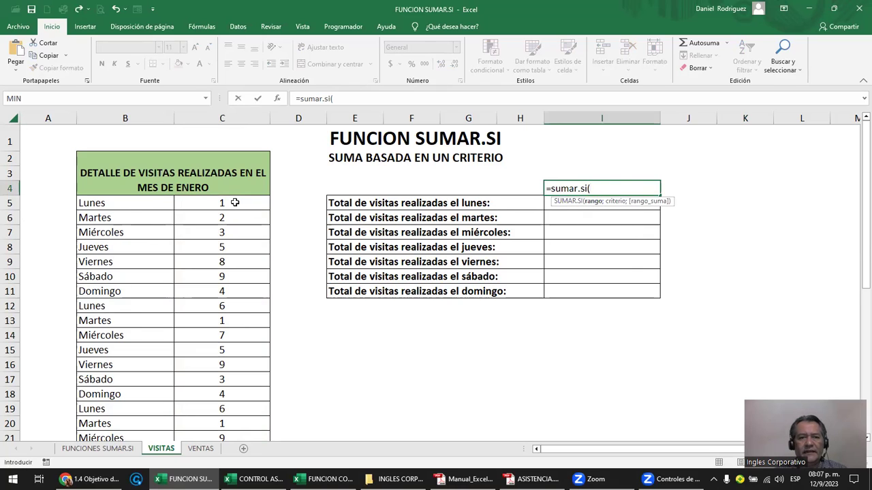
key("Escape")
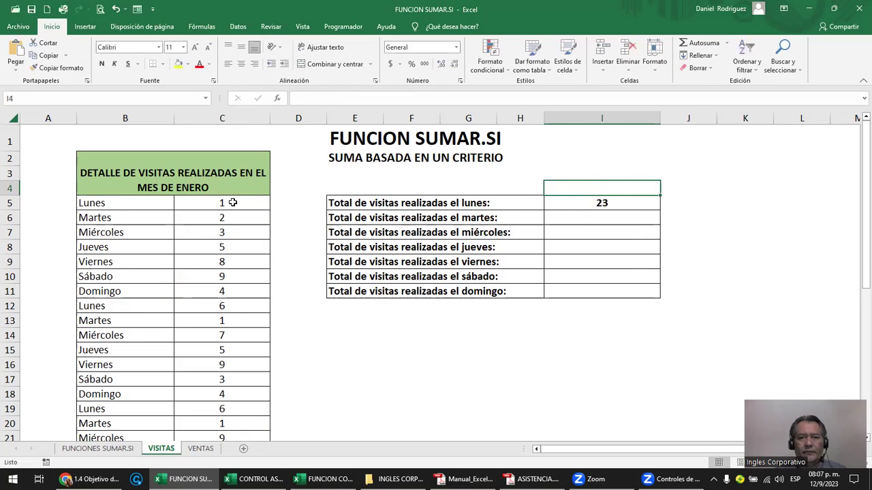
double_click(624, 203)
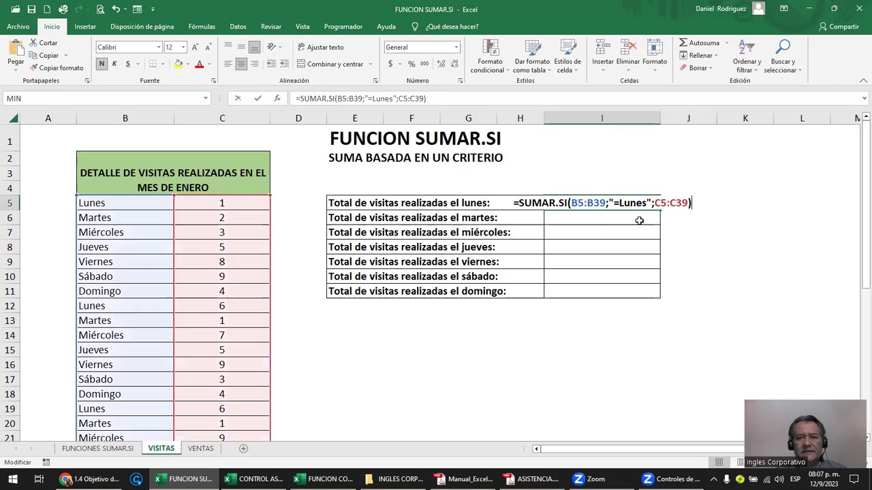
left_click(610, 203)
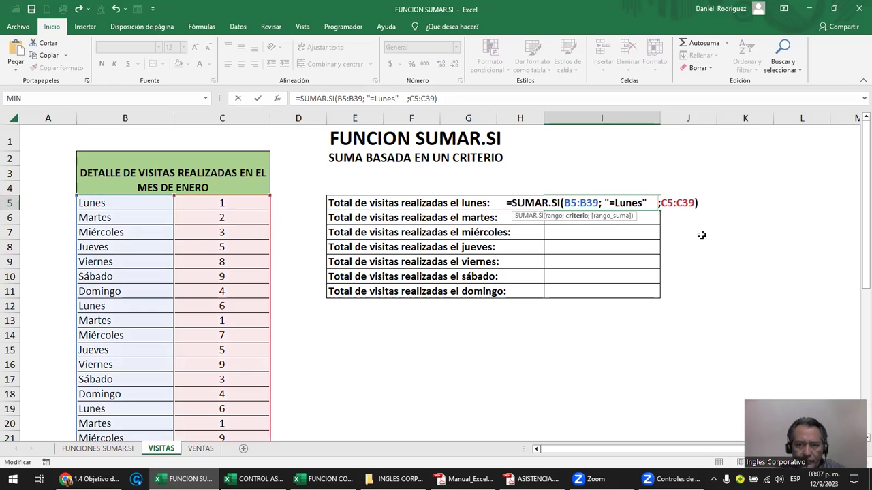
left_click_drag(605, 202, 649, 203)
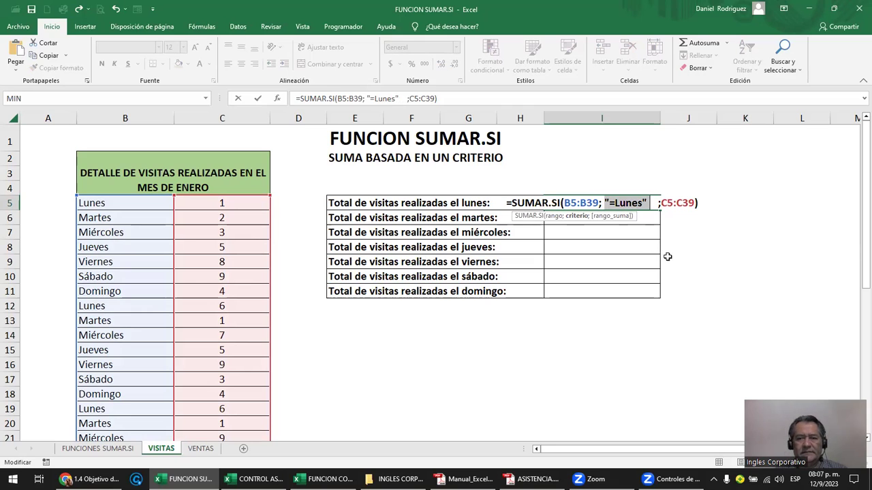
key("ctrl+Return")
key("Delete")
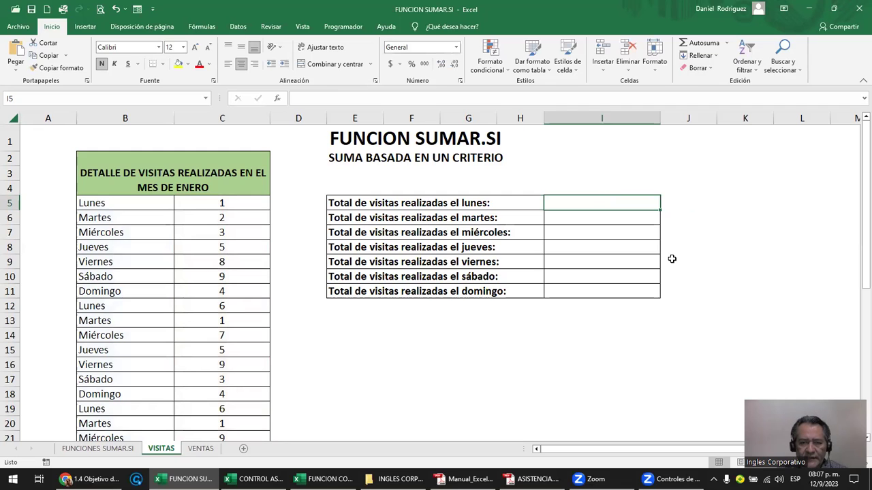
Step: Zoom in on the VISITAS sheet's title, visit list and totals table, then select I5
scroll(562, 274, "up", 2)
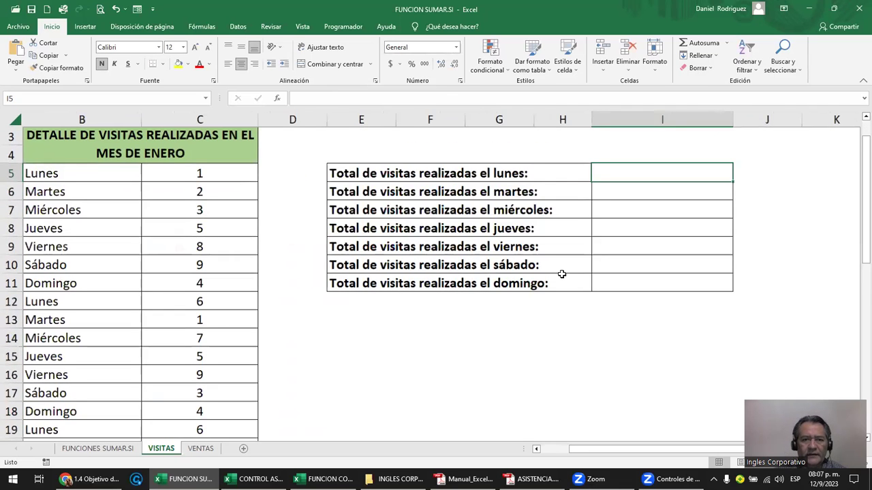
key("Left")
key("Left")
key("Up")
key("Up")
key("Up")
key("Up")
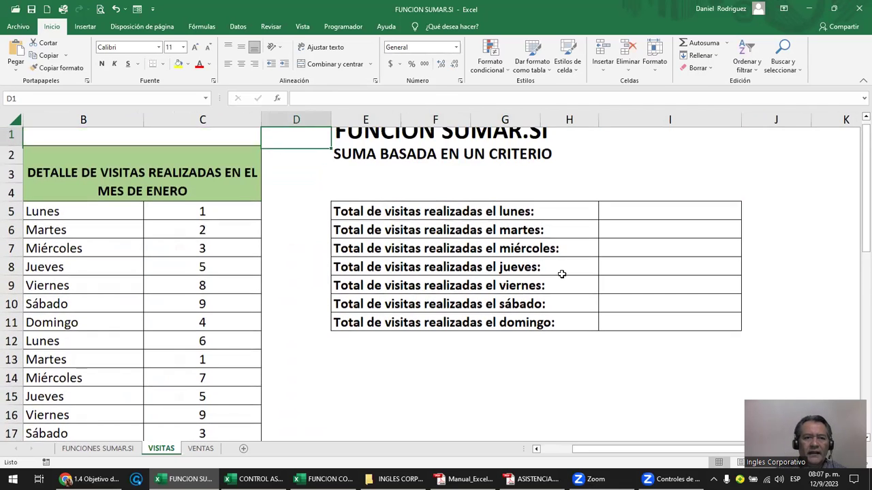
key("Left")
key("Left")
key("Right")
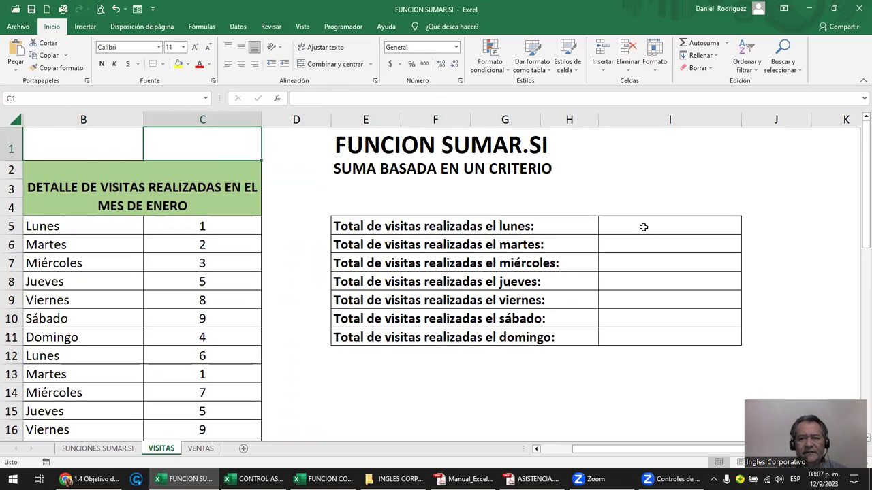
left_click(644, 227)
left_click(100, 226)
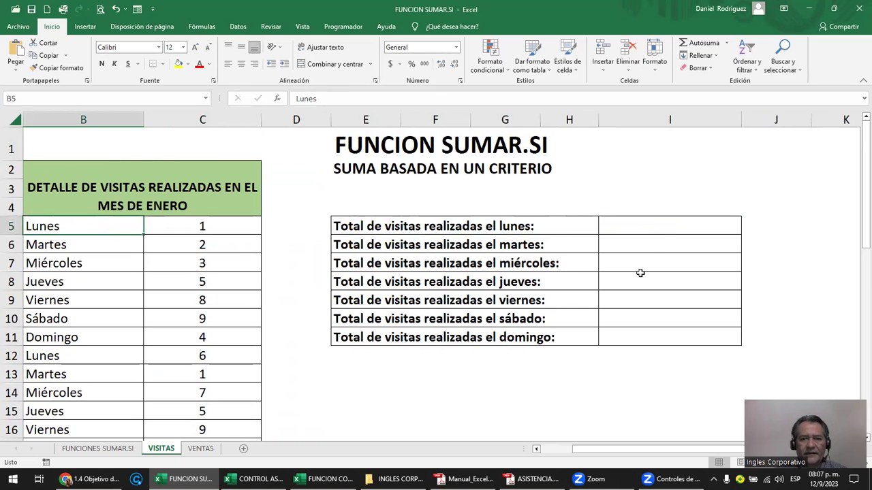
left_click(652, 235)
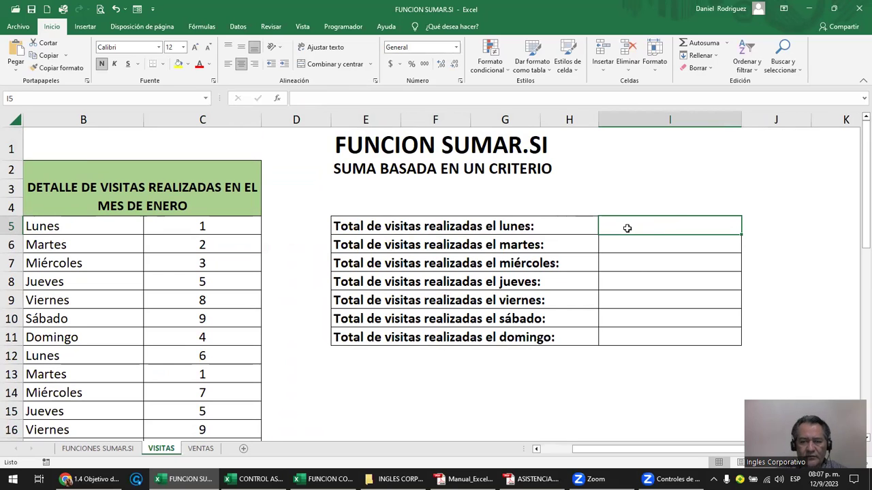
Step: Enter =SUMAR.SI(B5:B39;"=lunes";C5:C39) in I5, giving a Monday total of 23
type("=su")
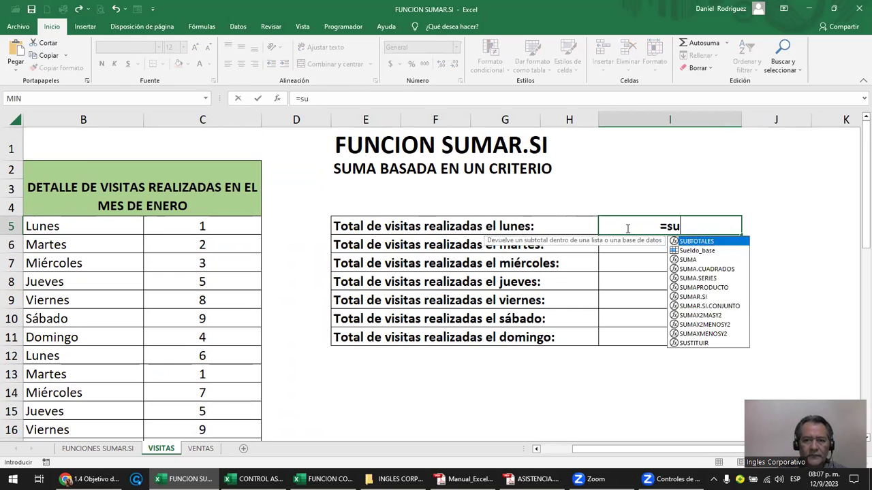
type("mar.si")
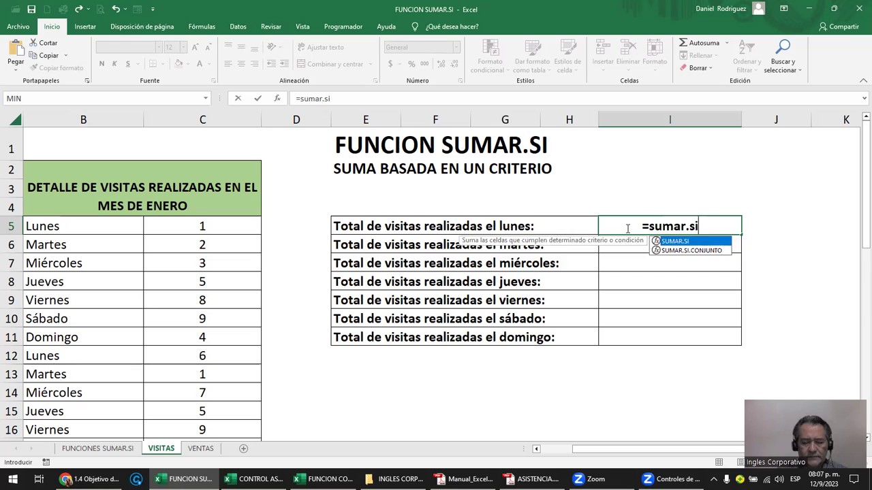
type("(")
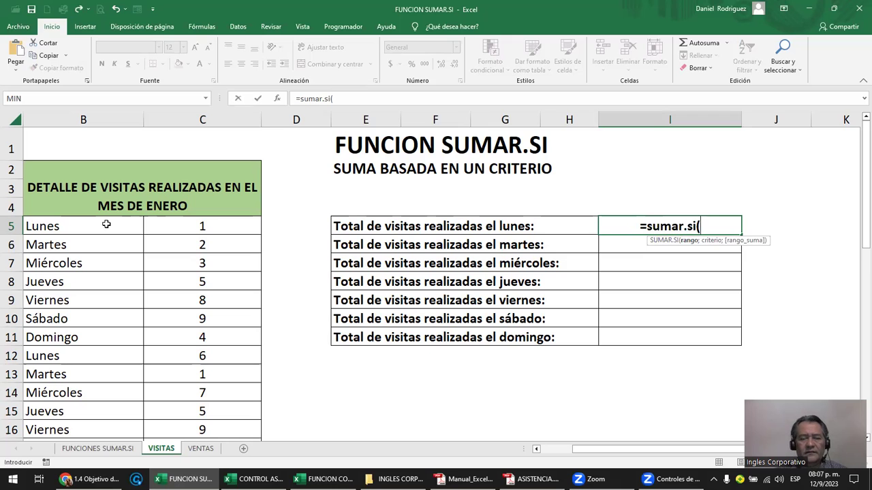
left_click_drag(106, 224, 80, 455)
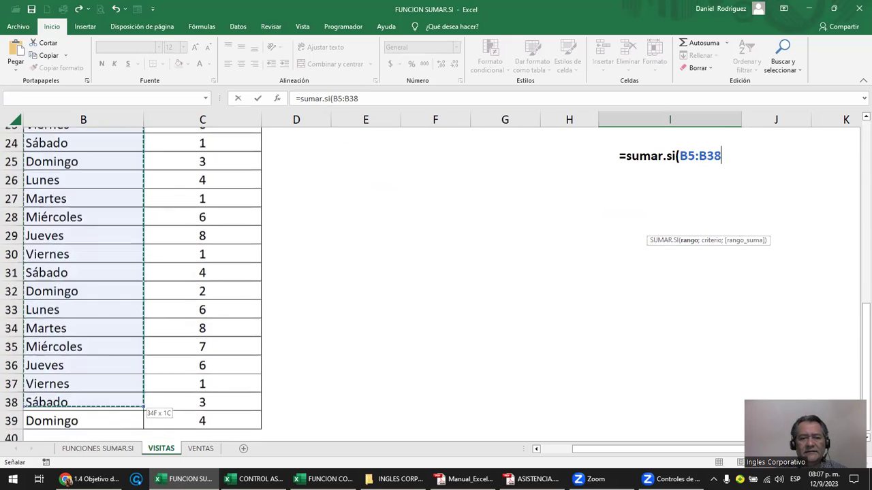
left_click_drag(80, 455, 87, 419)
scroll(139, 378, "up", 5)
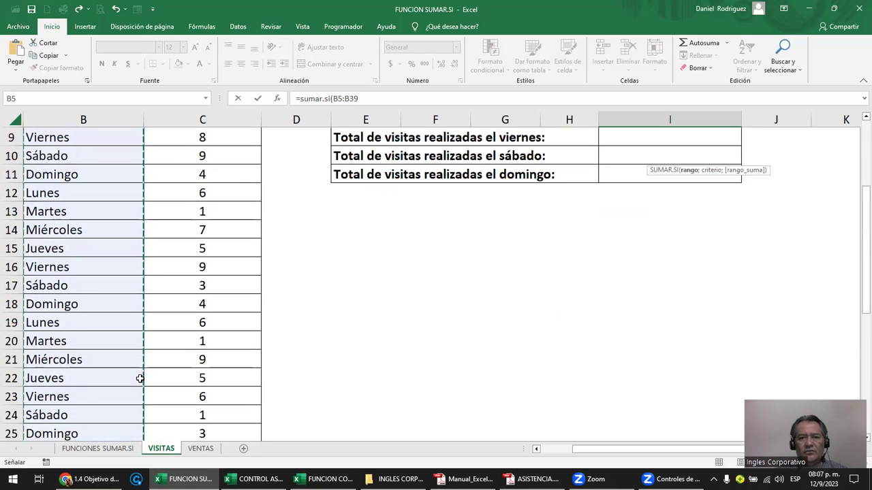
scroll(139, 378, "up", 3)
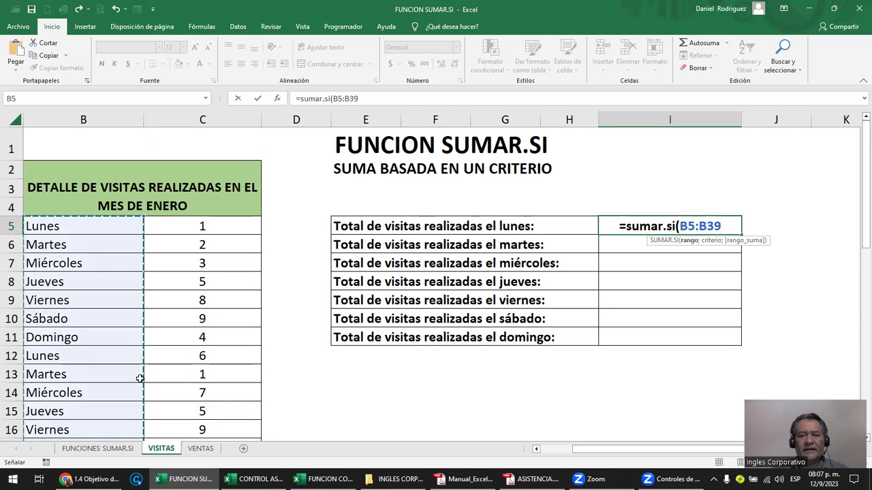
type(";")
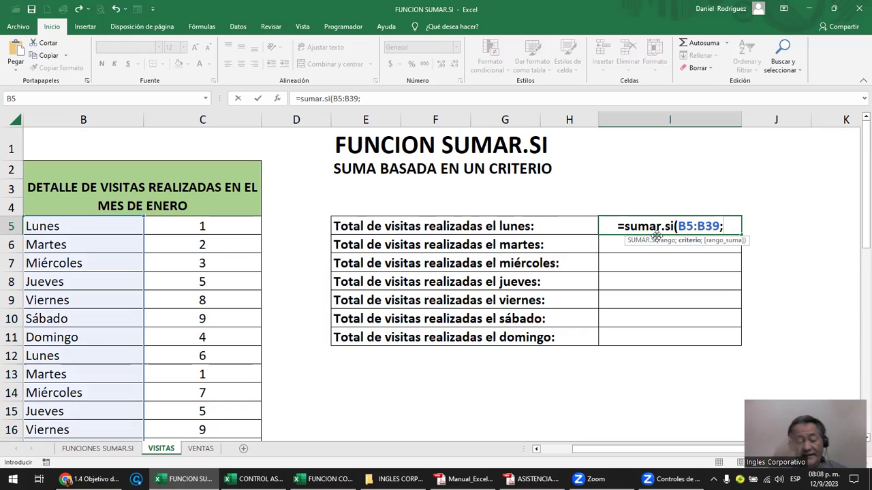
type("\"")
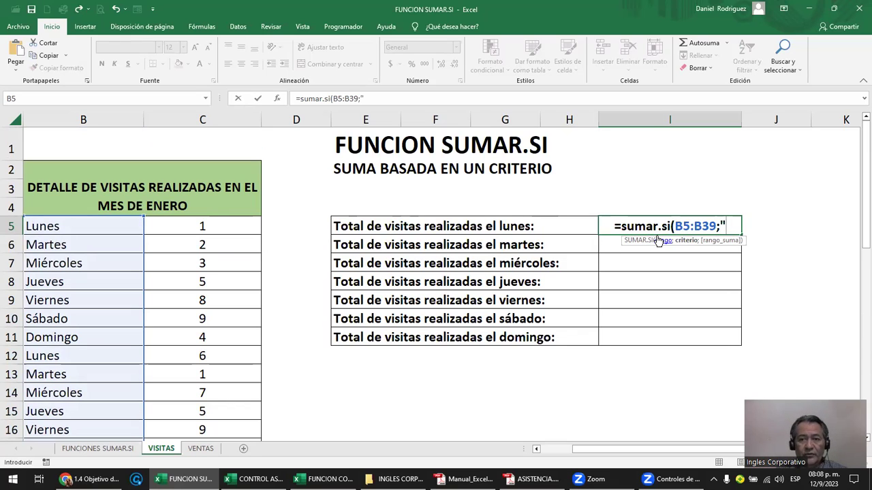
type("=lunes\"")
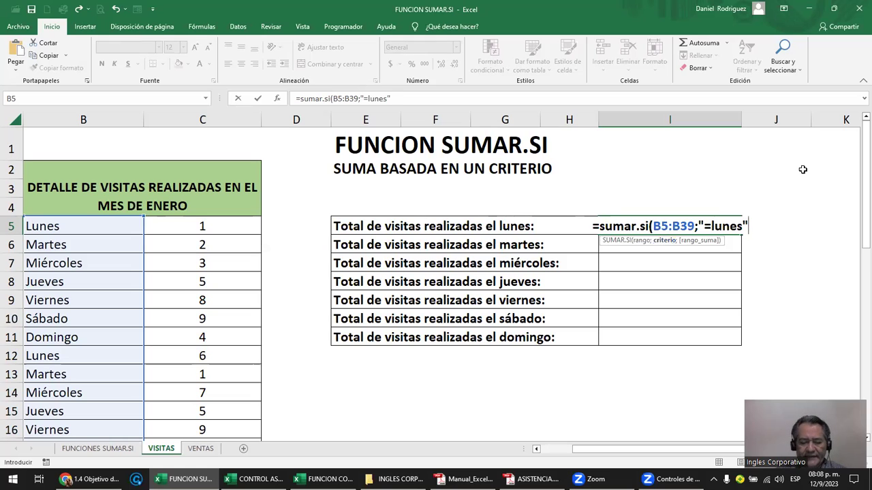
type(";")
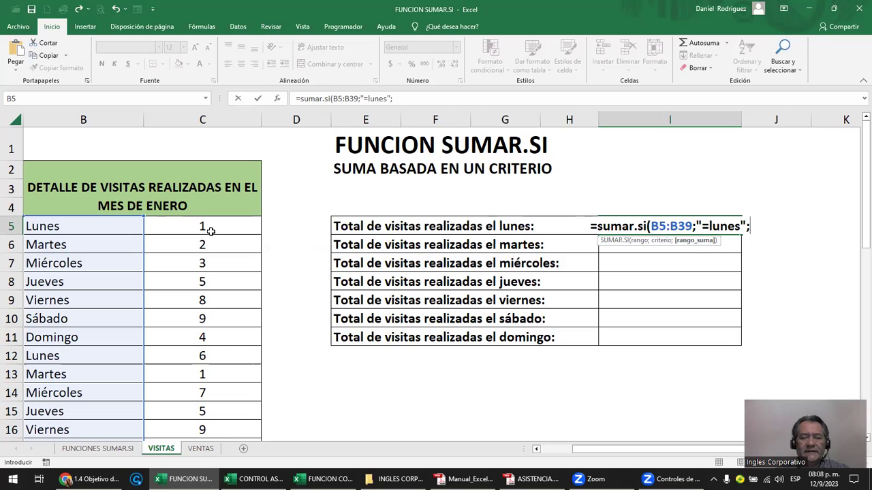
mouse_move(207, 226)
left_mouse_down()
mouse_move(202, 399)
mouse_move(222, 417)
left_mouse_up()
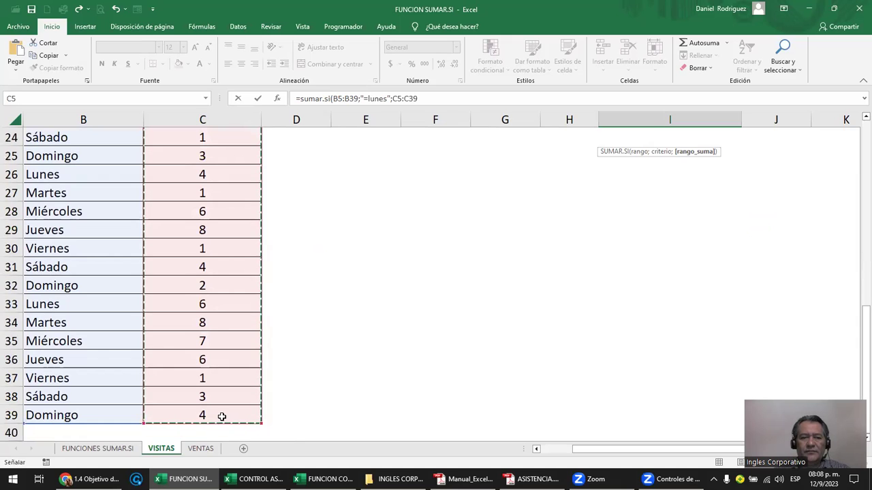
scroll(234, 381, "up", 4)
scroll(233, 381, "up", 4)
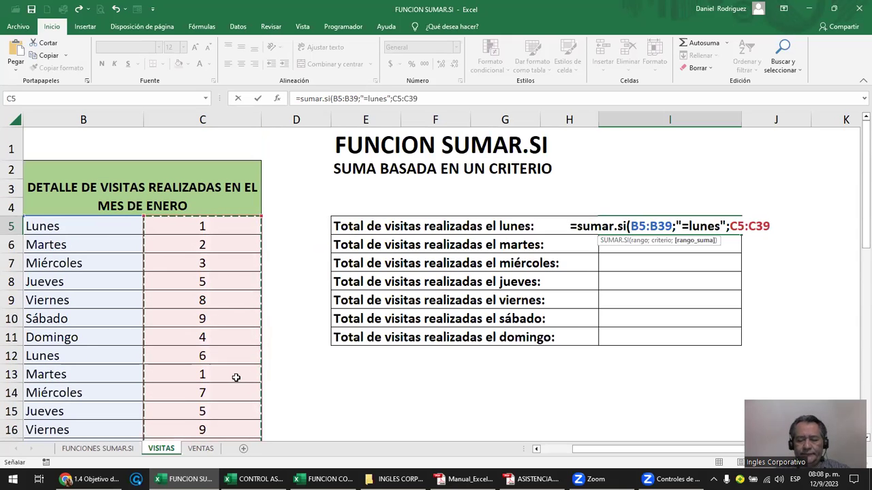
type(")")
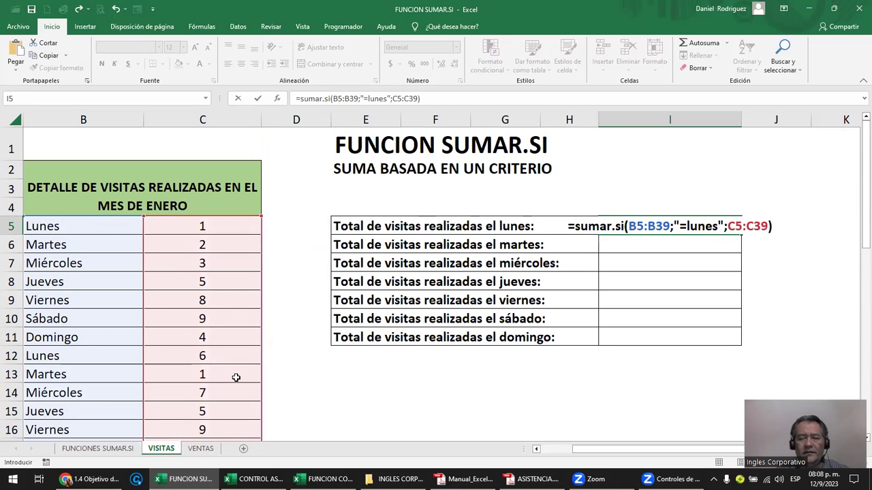
key("Return")
Step: Reopen I5's Monday formula to review it, leaving it unchanged
key("Up")
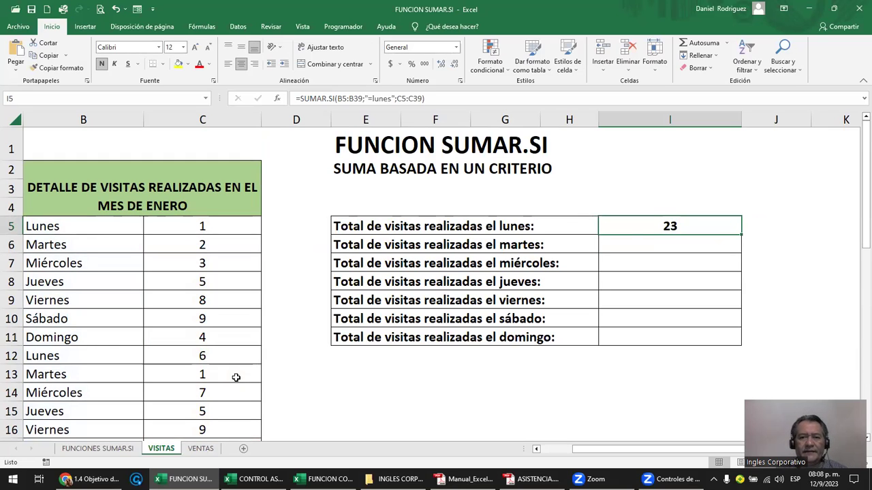
key("F2")
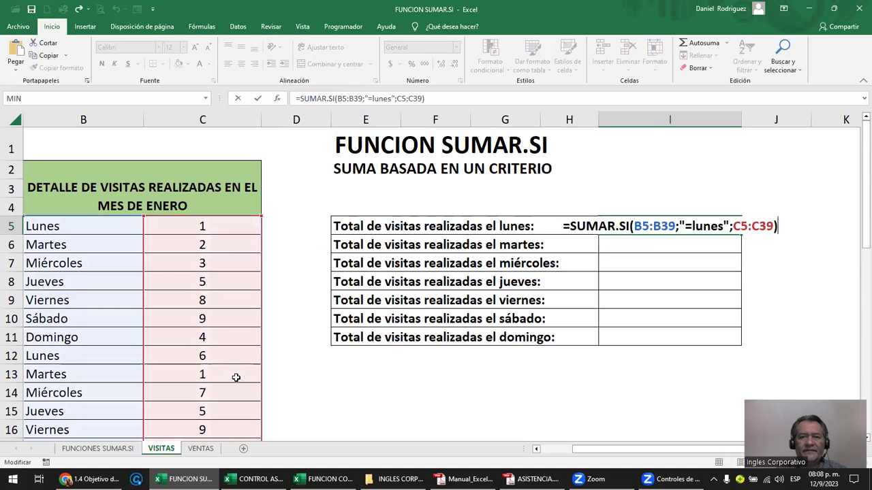
key("Escape")
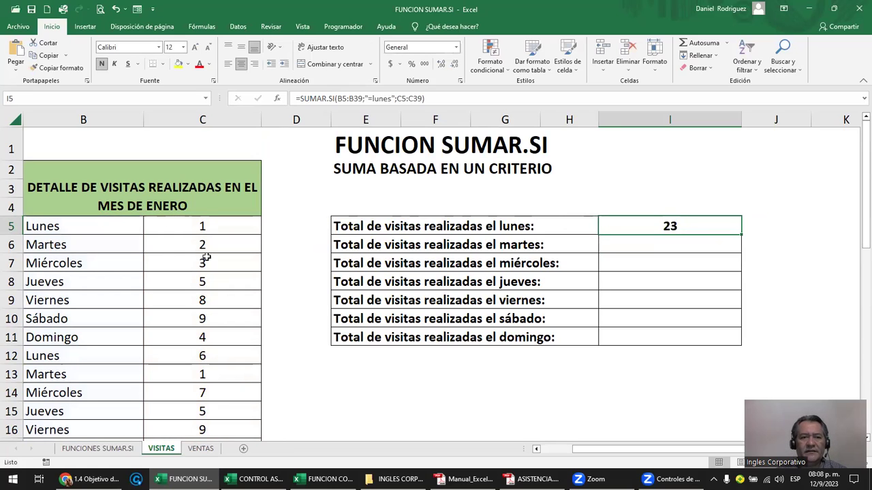
Step: Check the Monday visit counts in column C and mark both range references in I5's formula
left_click(200, 226)
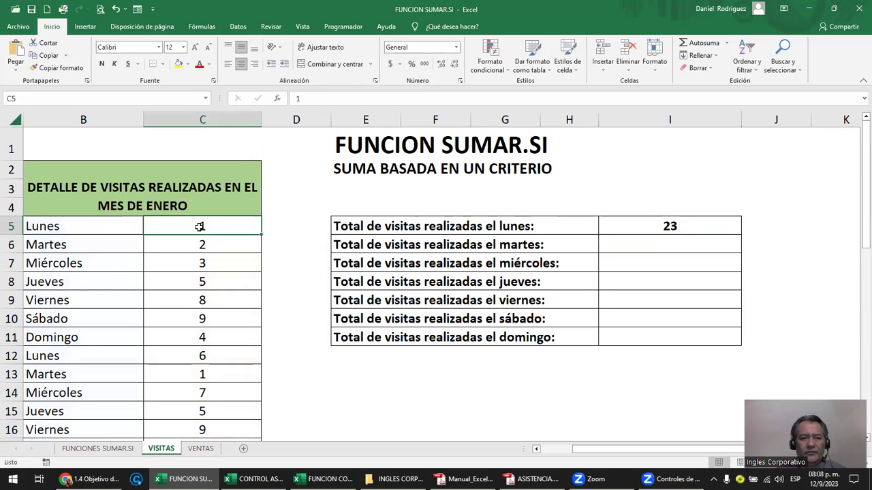
left_click(212, 356, "ctrl")
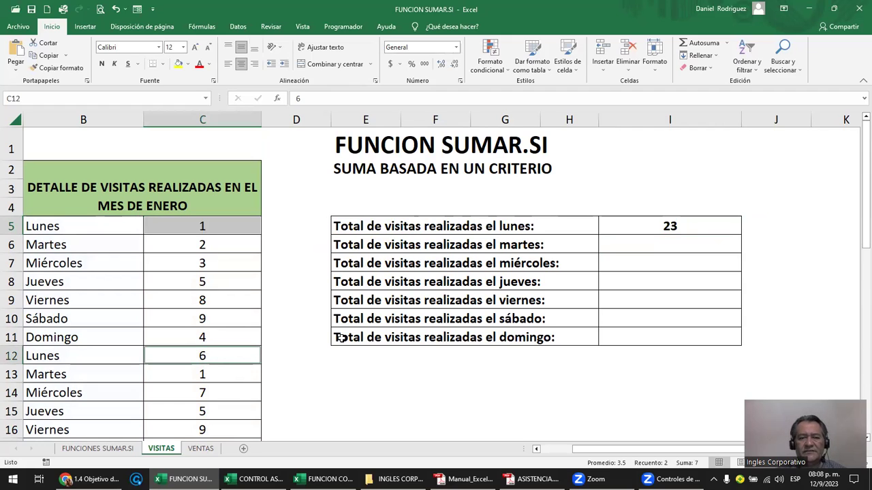
left_click(675, 225)
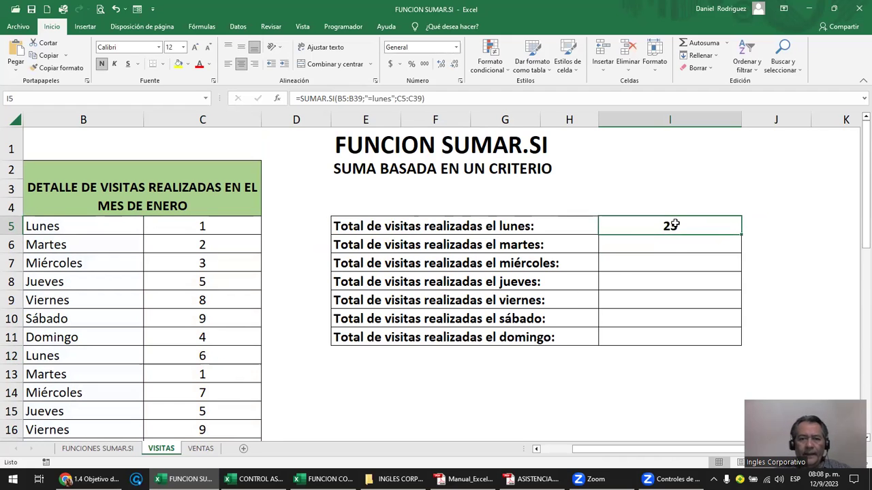
double_click(674, 225)
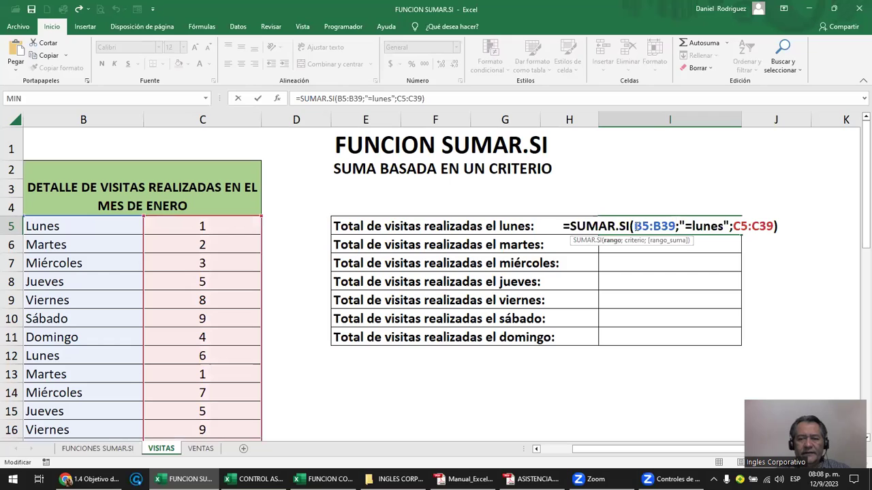
left_click_drag(636, 225, 674, 225)
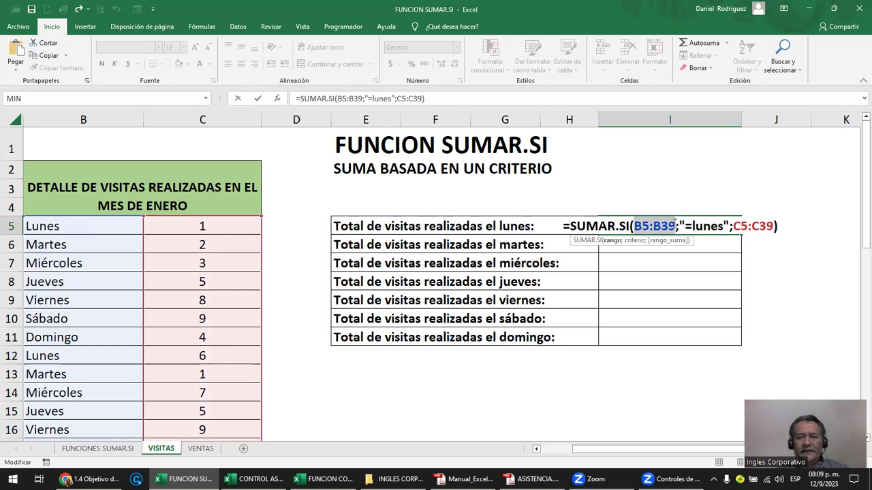
left_click_drag(735, 226, 775, 226)
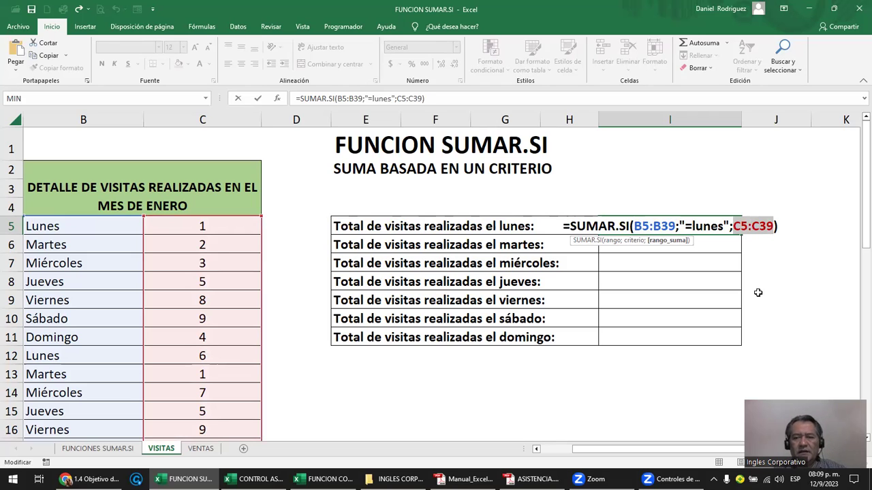
key("ctrl+Return")
Step: Lock I5's ranges as $B$5:$B$39 and $C$5:$C$39 with F4, keeping 23
double_click(668, 227)
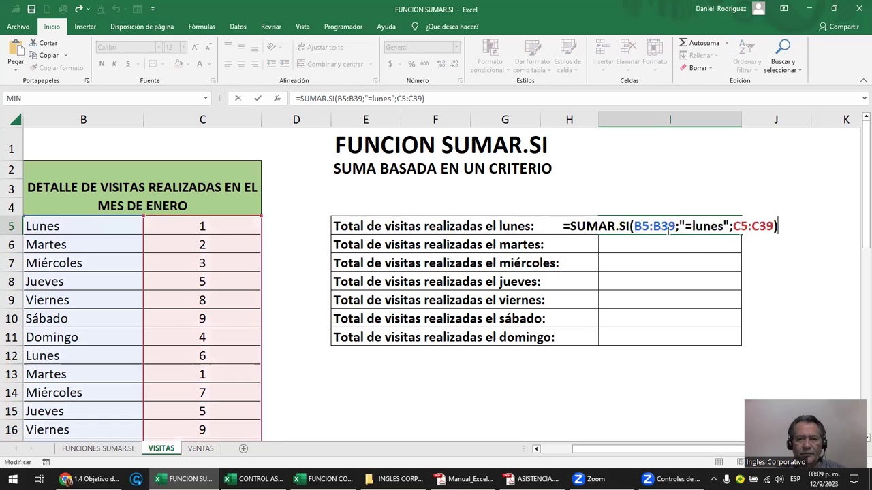
left_click(647, 227)
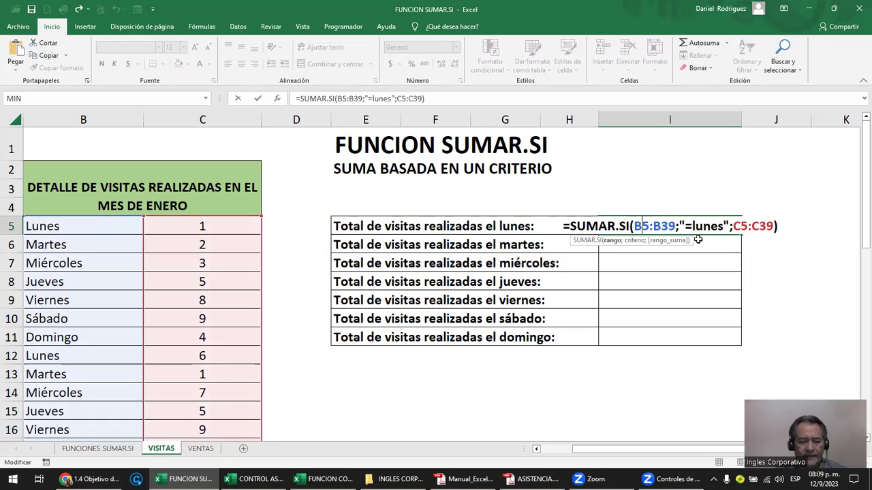
key("shift+Right")
key("shift+Right")
key("shift+Right")
key("shift+Right")
key("shift+Right")
key("shift+Right")
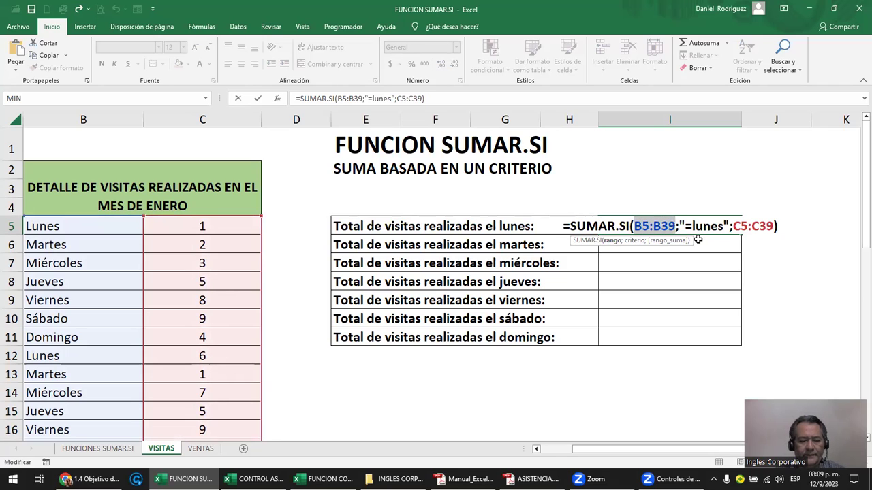
key("F4")
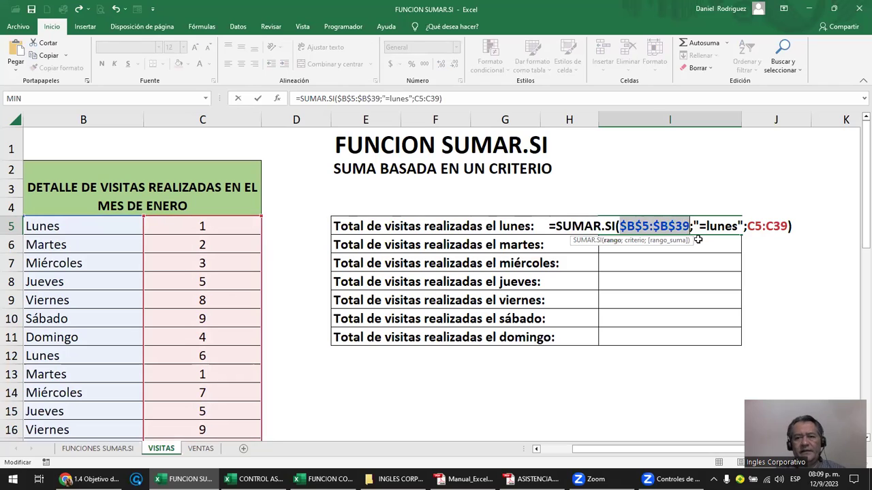
left_click_drag(749, 225, 788, 226)
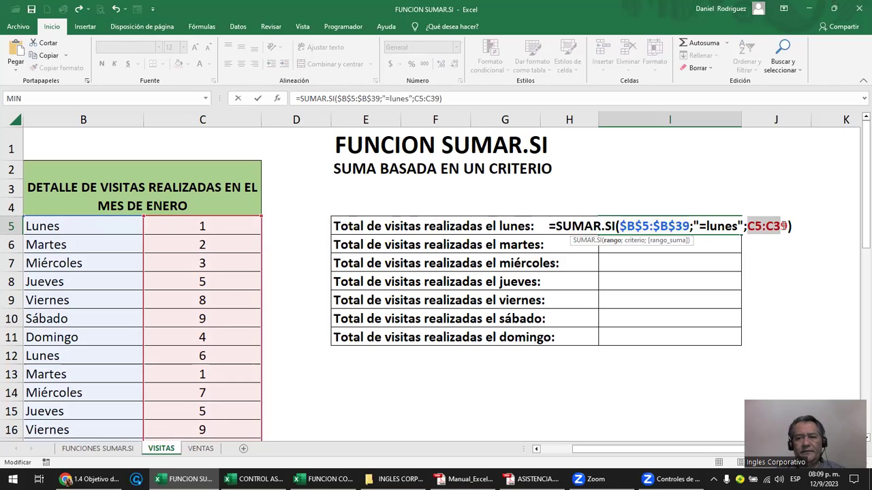
key("F4")
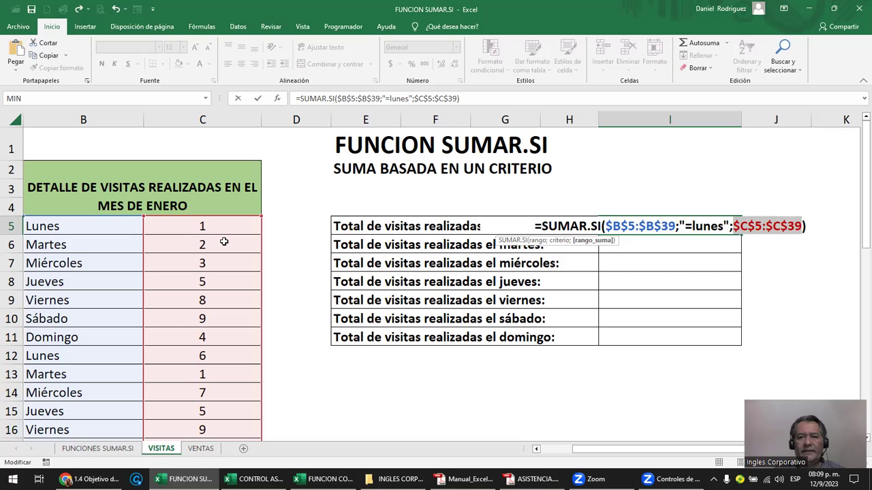
key("Return")
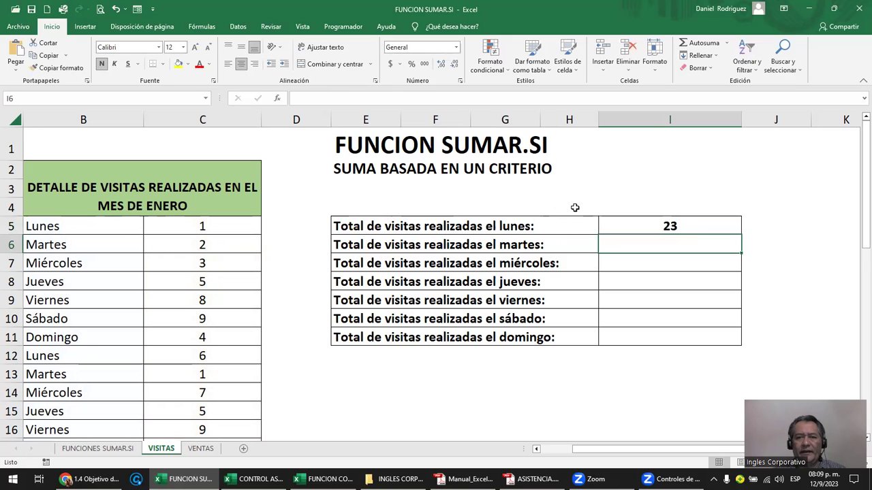
Step: Enter the heading 'dia' in J4 and LUNES in J5
left_click(778, 228)
key("Up")
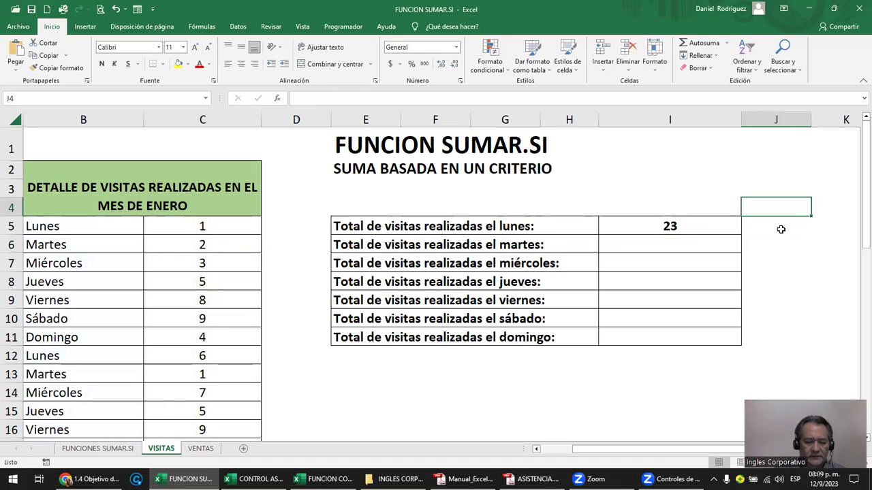
type("dia")
key("Return")
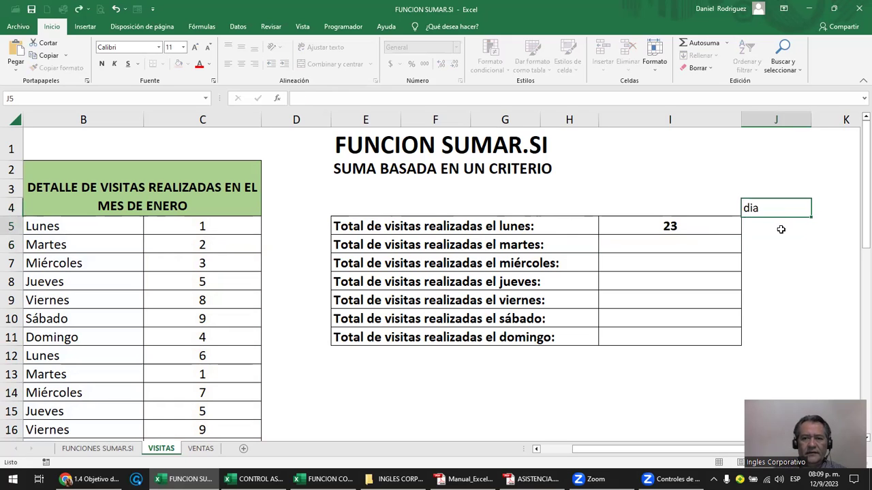
type("LUNES")
key("BackSpace")
key("BackSpace")
key("BackSpace")
key("BackSpace")
key("BackSpace")
type("L")
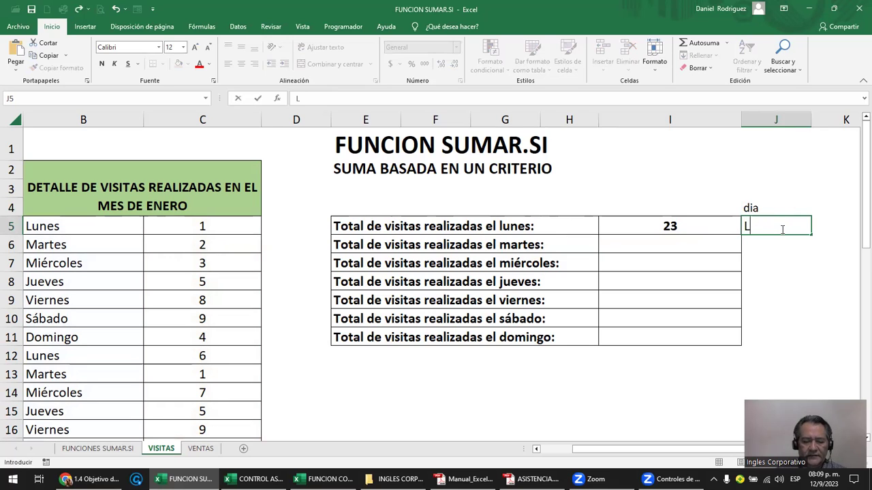
type("UNBES")
key("BackSpace")
key("BackSpace")
key("BackSpace")
type("ES")
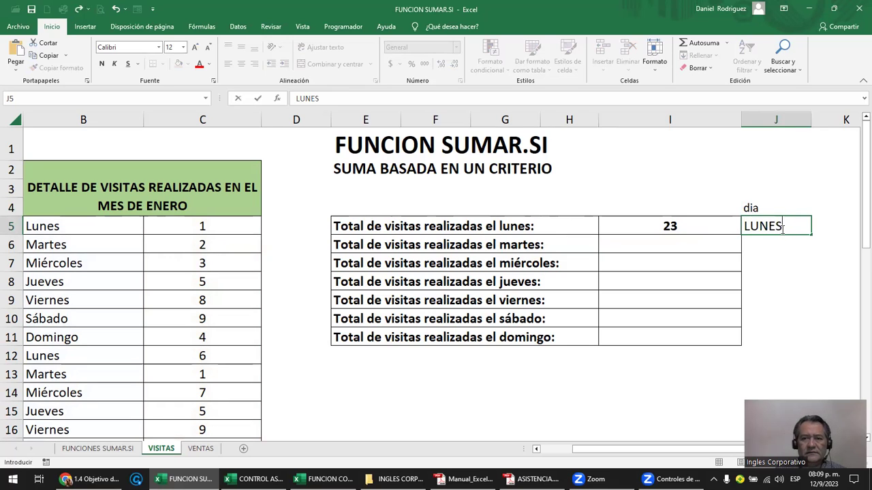
key("Return")
Step: Fill LUNES down to DOMINGO in J11 and widen column J to fit MIÉRCOLES
left_click(781, 229)
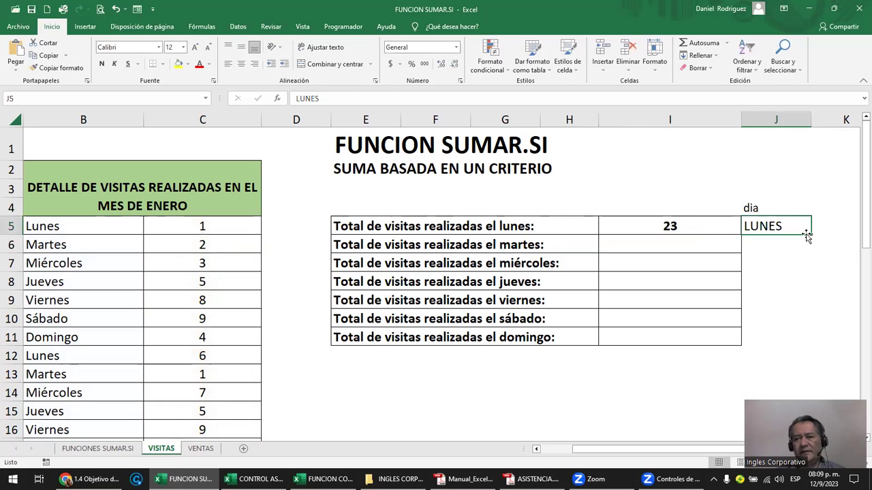
left_click_drag(811, 235, 805, 345)
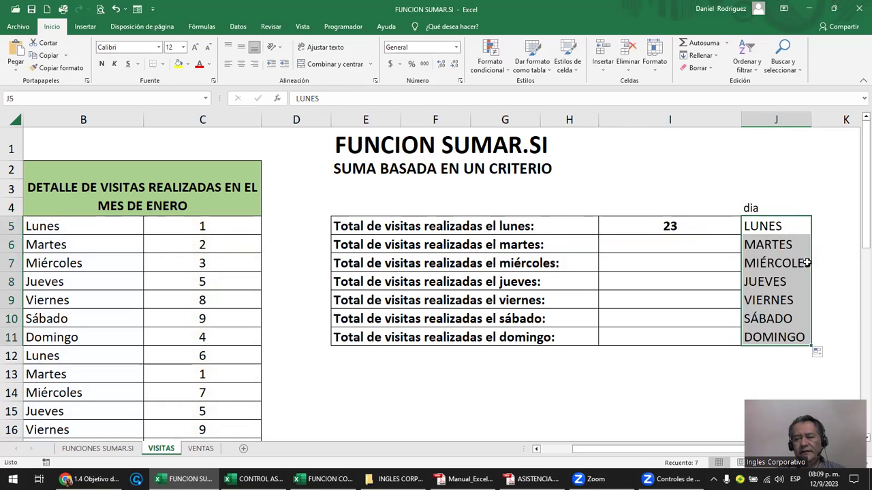
left_click_drag(810, 122, 822, 121)
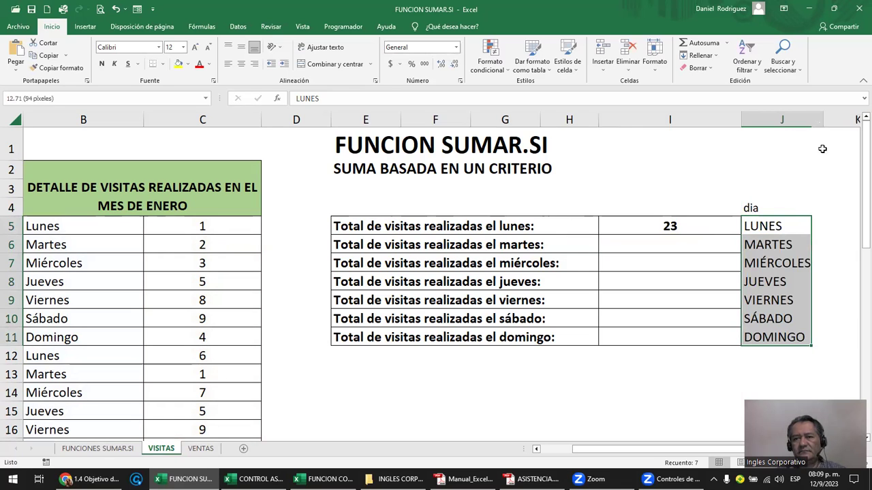
left_click(772, 229)
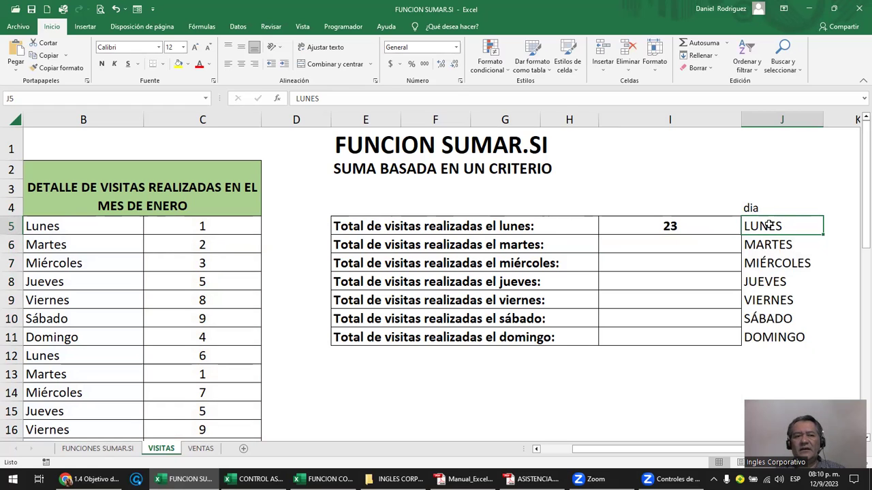
Step: Inspect the Monday SUMAR.SI formula in I5 and its lunes criterion without changing it
double_click(670, 226)
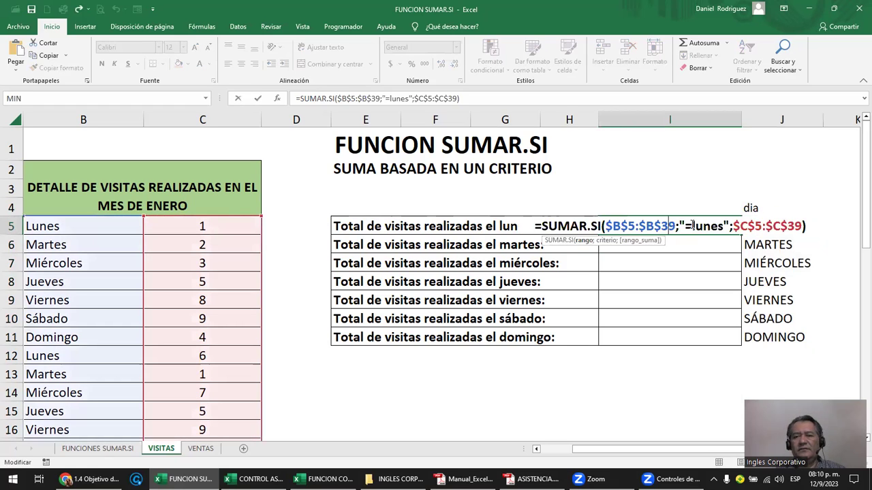
left_click(690, 226)
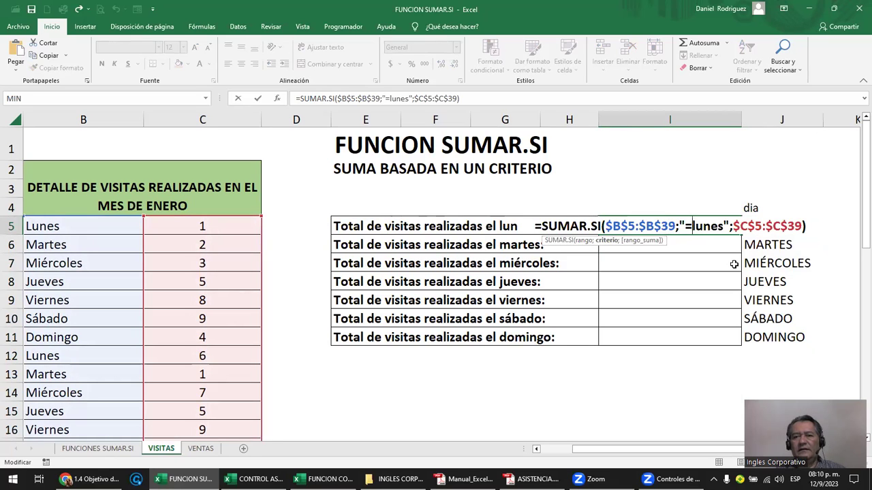
key("Escape")
left_click(764, 225)
Step: Copy I5's SUMAR.SI formula down through I11, so every day shows 23
left_click(697, 245)
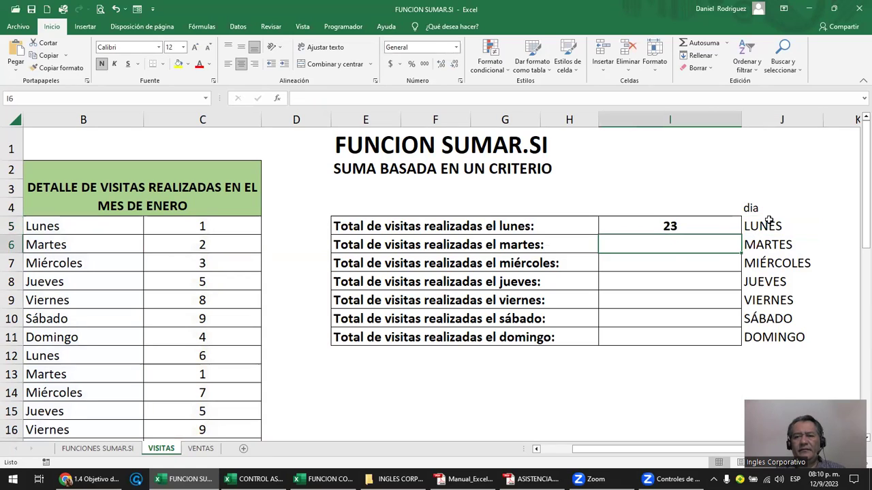
left_click(671, 227)
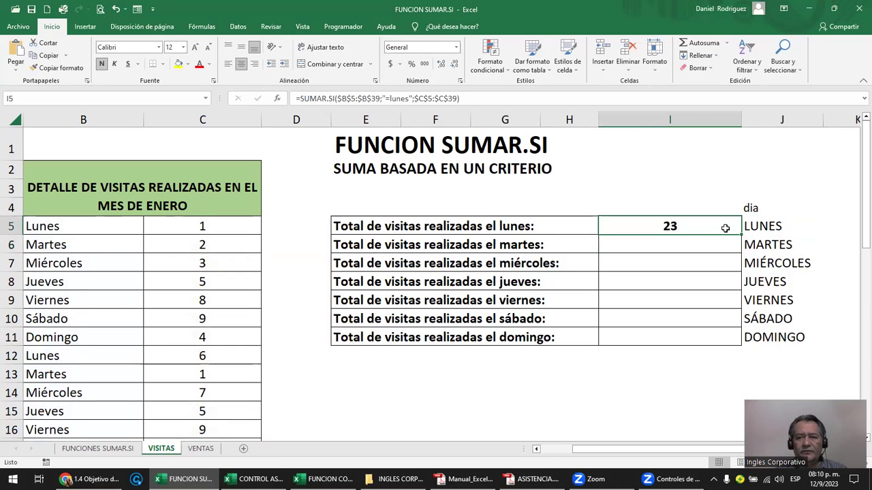
double_click(741, 235)
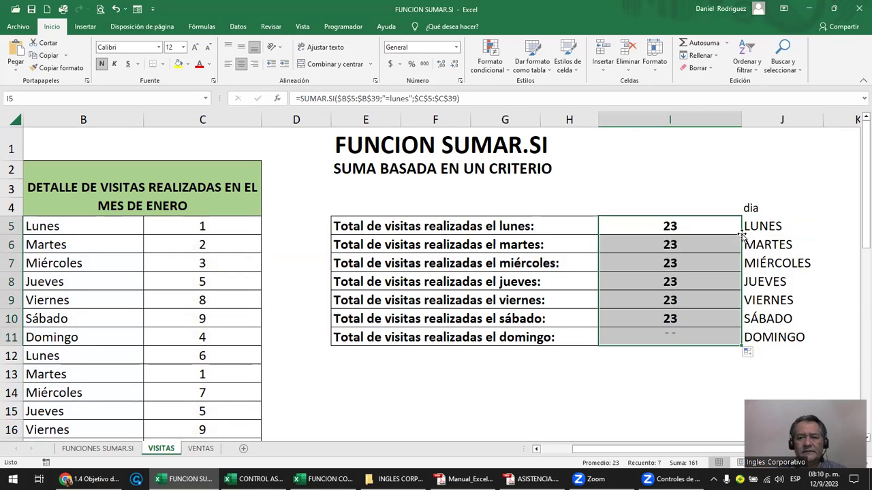
left_click(680, 248)
double_click(684, 255)
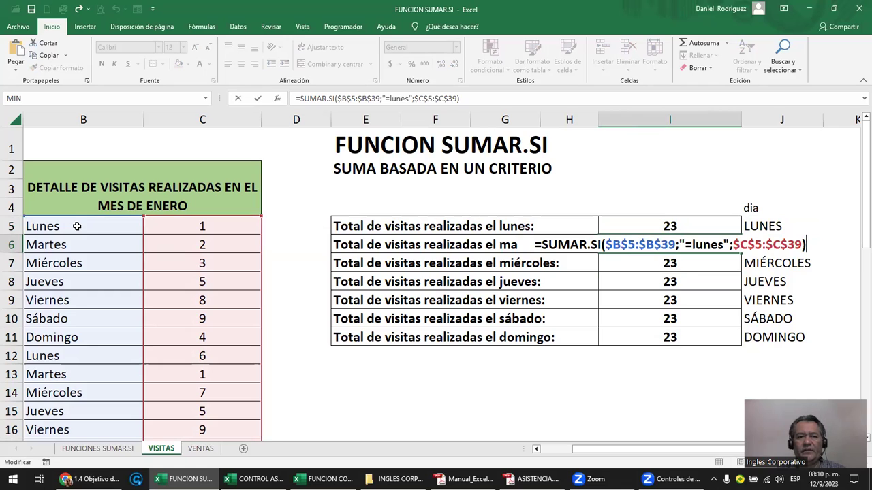
Step: Change I6's criterion from lunes to MARTES, so Tuesday's total shows 13
left_click_drag(74, 227, 81, 306)
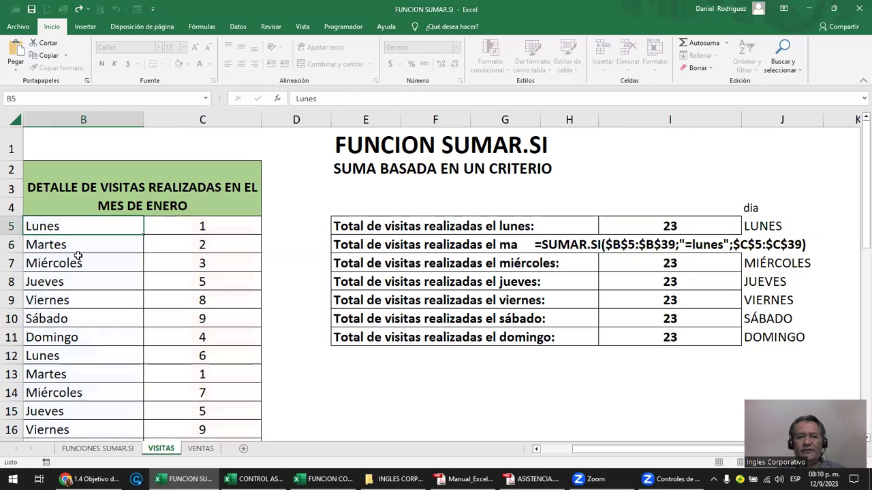
left_click(211, 225)
left_click(665, 247)
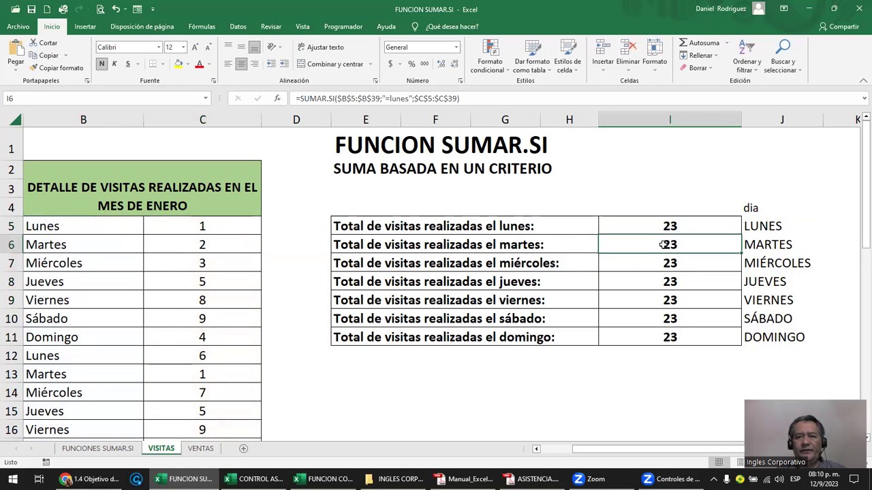
double_click(668, 253)
left_click(692, 245)
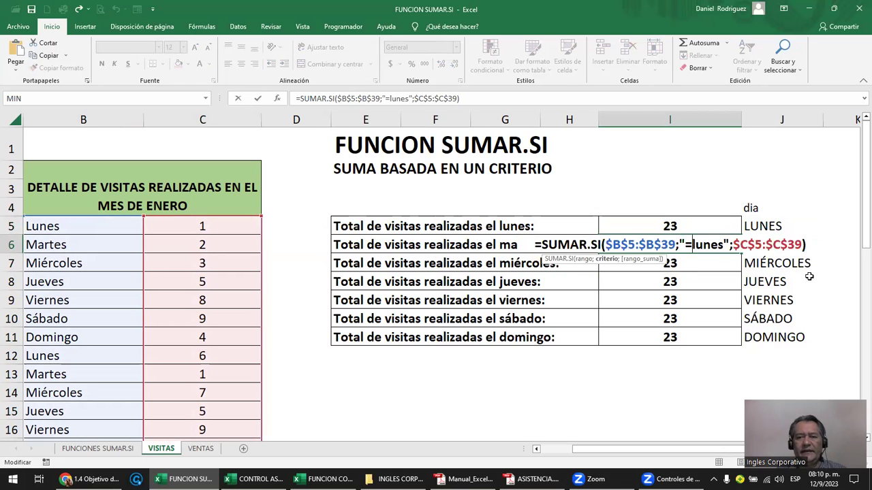
key("Delete")
key("Delete")
key("Delete")
key("Delete")
key("Delete")
type("MARTES")
key("Return")
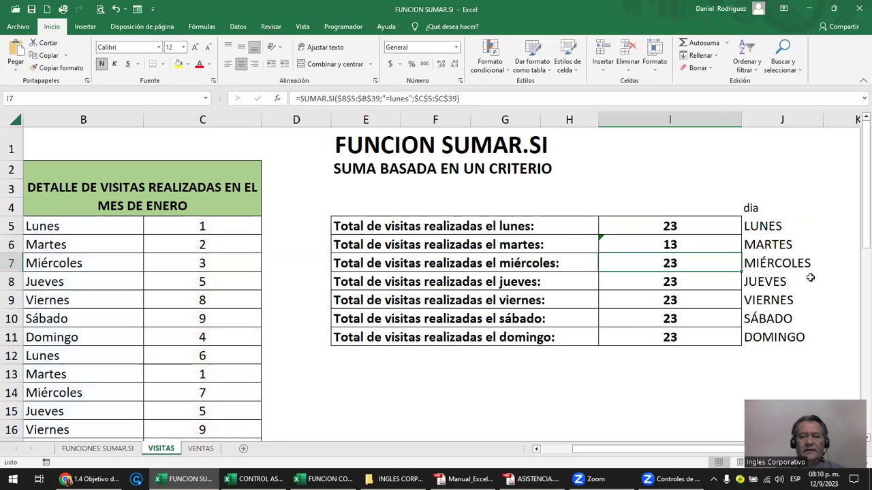
left_click(682, 244)
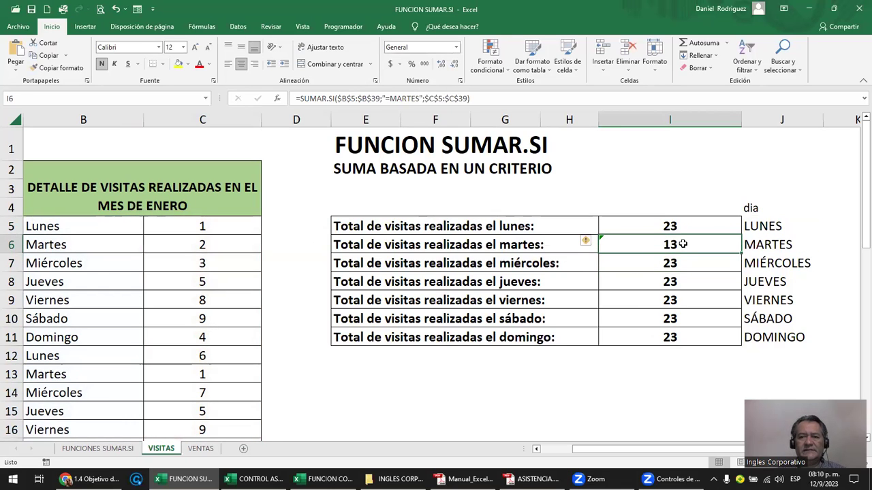
double_click(682, 264)
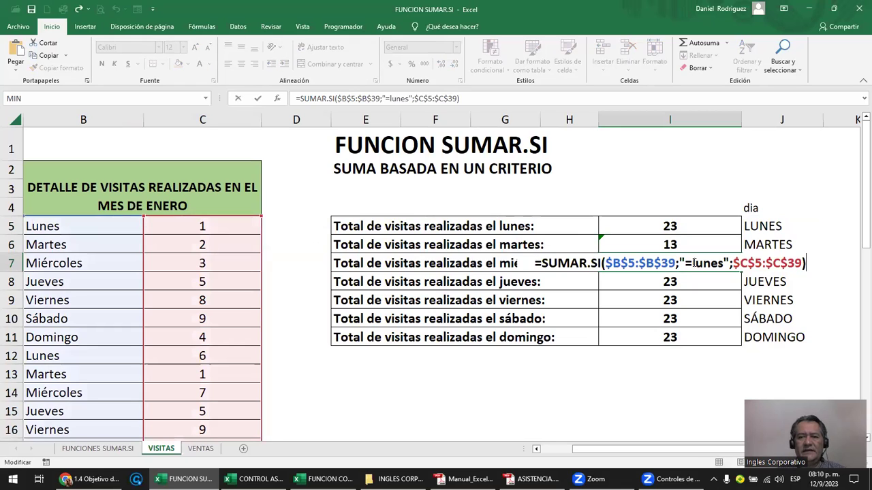
Step: Type MIERCOLES into I7's criterion in place of lunes and confirm
left_click(693, 263)
type("MIERCOLES")
key("Delete")
key("Delete")
key("Delete")
key("Delete")
key("Delete")
key("Return")
left_click(728, 267)
double_click(728, 267)
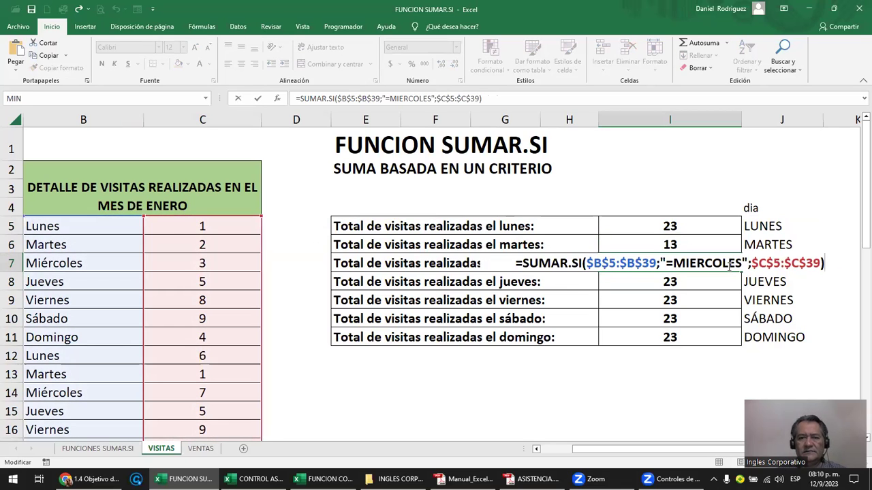
key("Return")
left_click(730, 267)
double_click(731, 267)
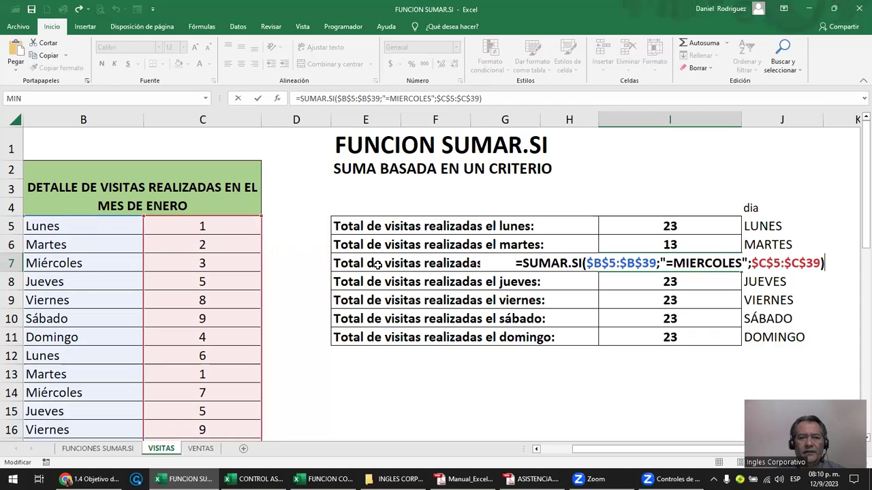
Step: Copy the Miércoles cell B7 and add an accented É to I7's criterion
left_click_drag(675, 263, 741, 263)
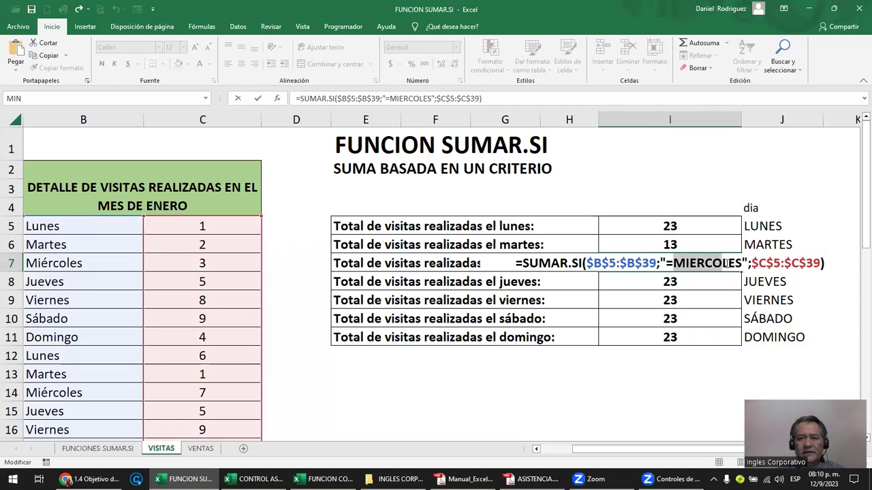
left_click(76, 264)
key("Return")
left_click(96, 263)
key("ctrl+c")
left_click(673, 264)
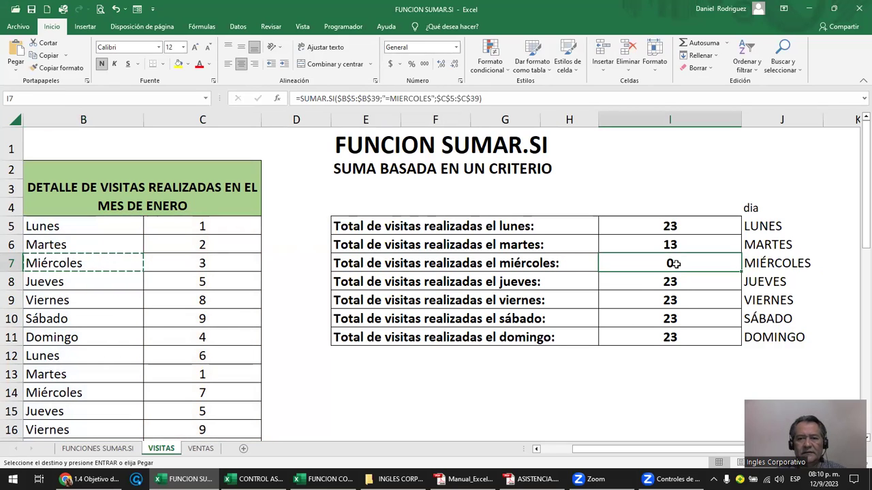
double_click(668, 263)
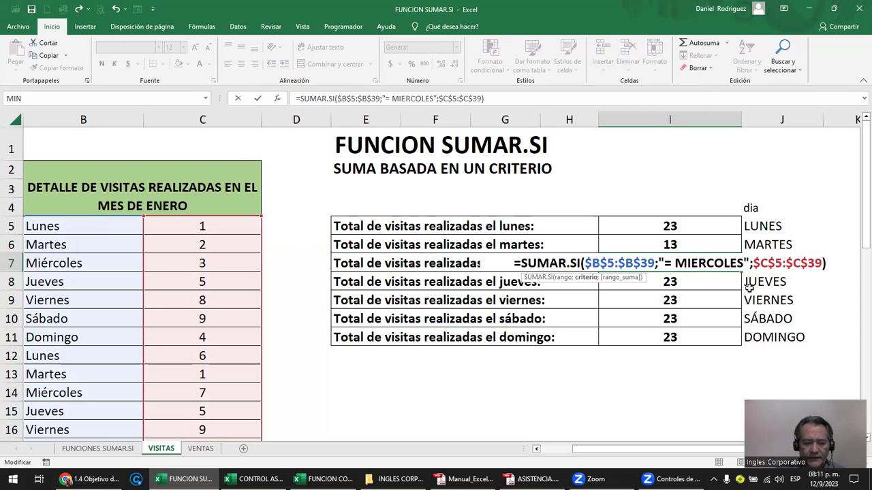
type("É")
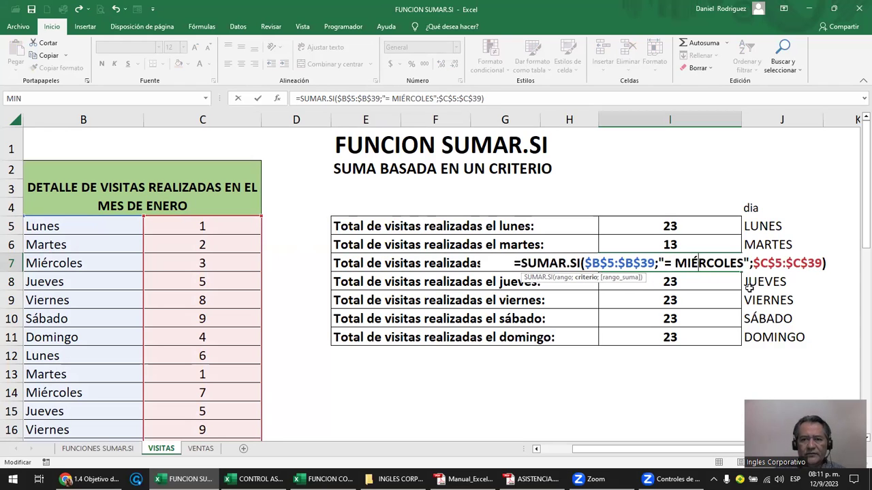
key("Return")
Step: Compare I7's criterion with the Miércoles spelling in B7
key("F2")
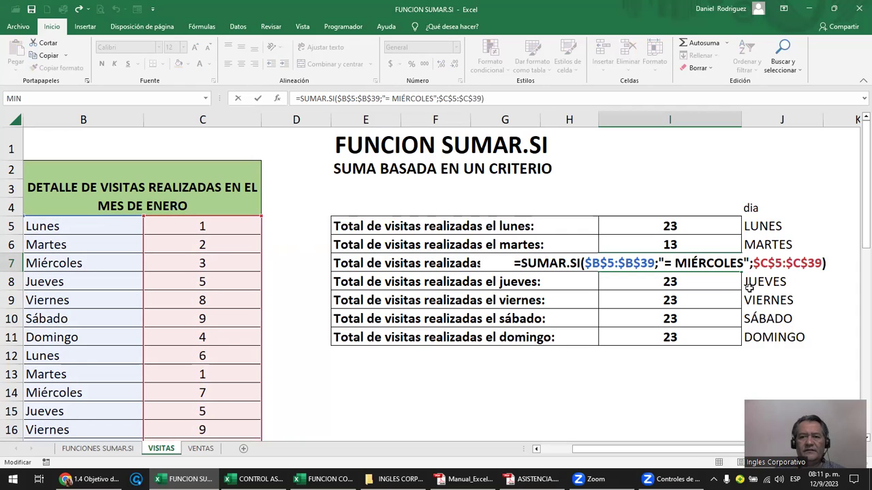
key("Escape")
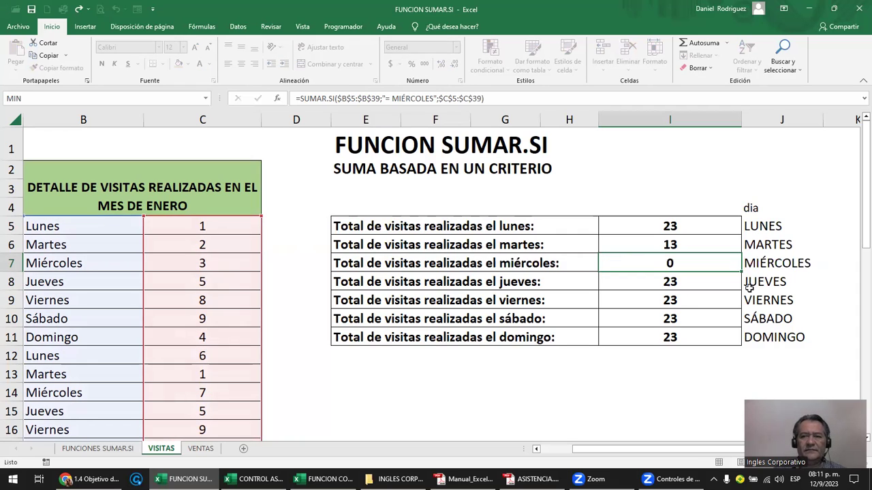
key("Right")
key("Left")
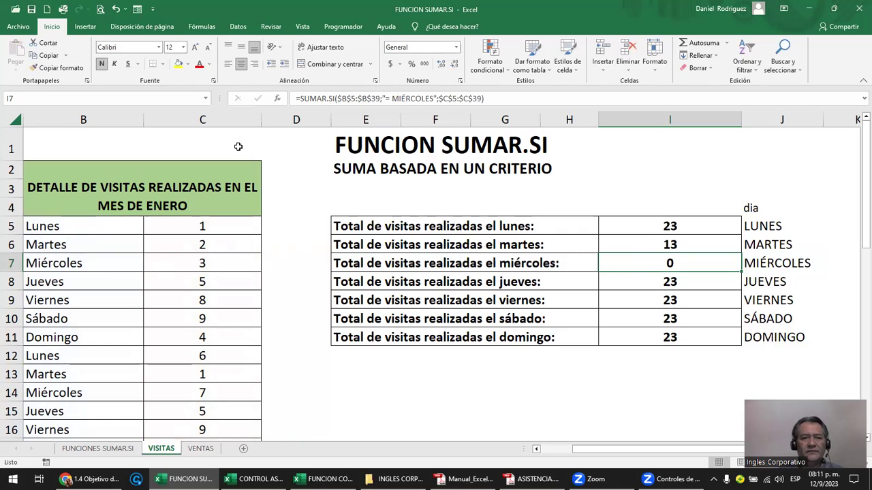
left_click(99, 271)
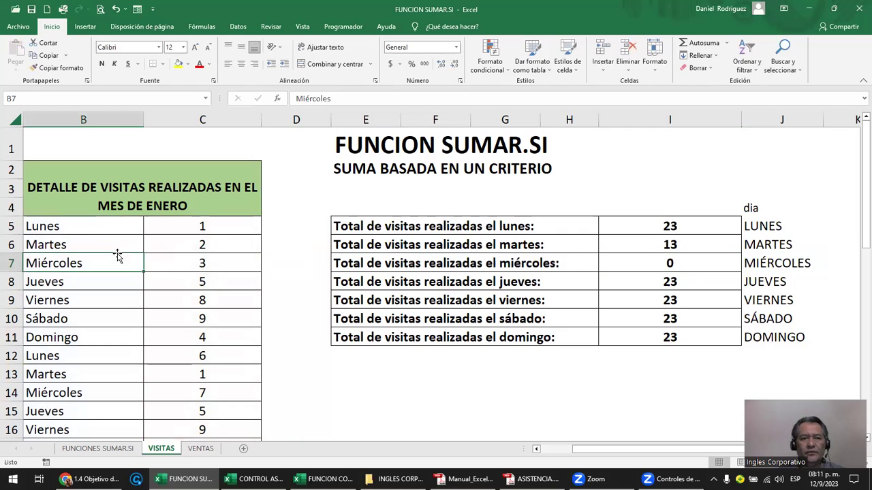
left_click(300, 99)
left_click(674, 263)
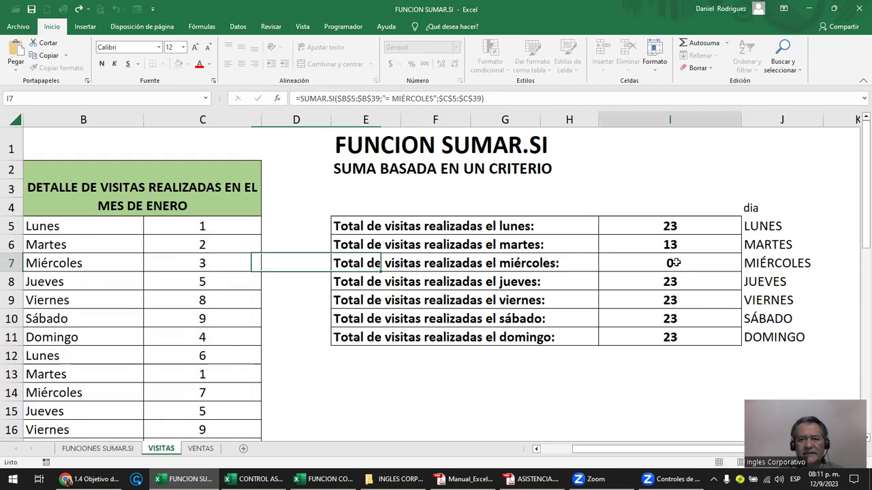
double_click(674, 263)
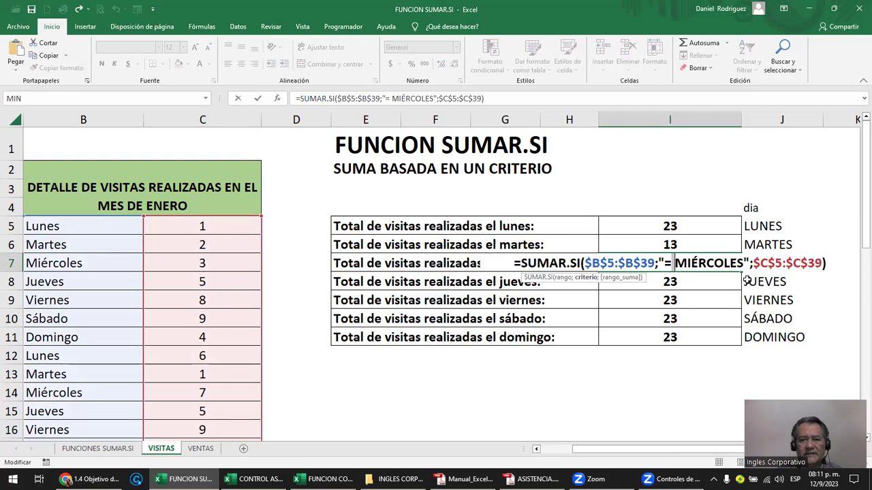
Step: Rewrite I7's criterion as "=Miércoles" without stray letters, giving 32
key("BackSpace")
type("Miércoles")
key("Delete")
key("Delete")
key("Delete")
key("Delete")
key("Delete")
key("Delete")
key("Delete")
key("Delete")
key("Delete")
key("Return")
key("Up")
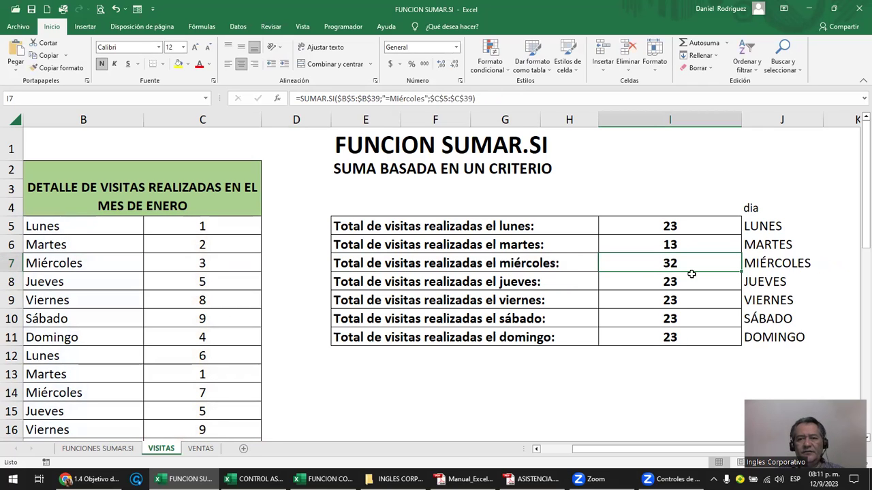
left_click(686, 279)
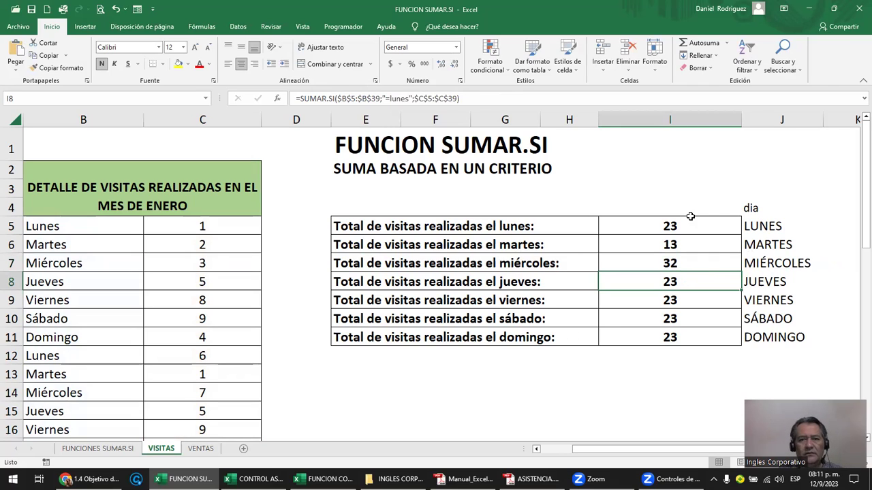
Step: Replace lunes with JUEVES in I8's criterion, so Thursday shows 29
double_click(680, 282)
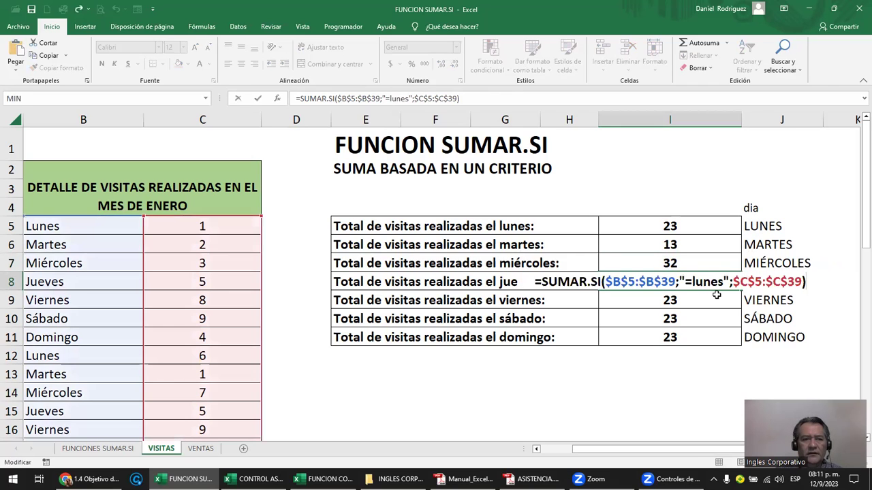
key("Left")
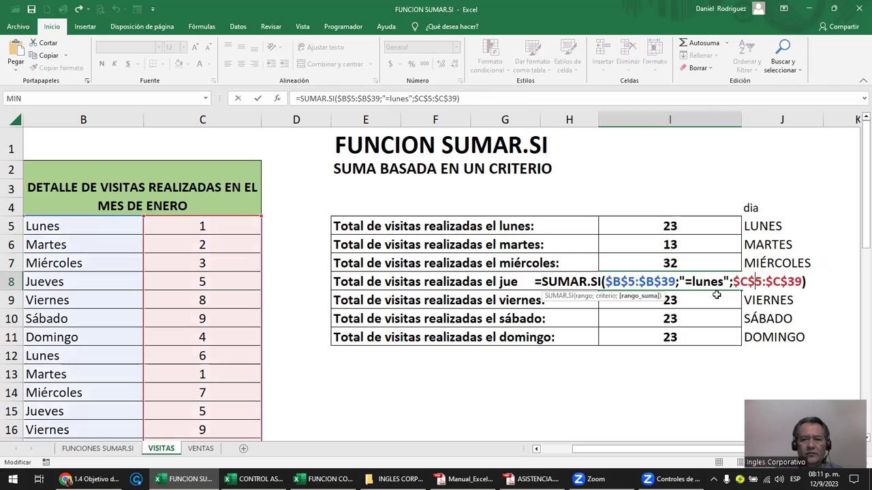
key("Left")
key("Left")
key("Left")
key("Left")
key("Left")
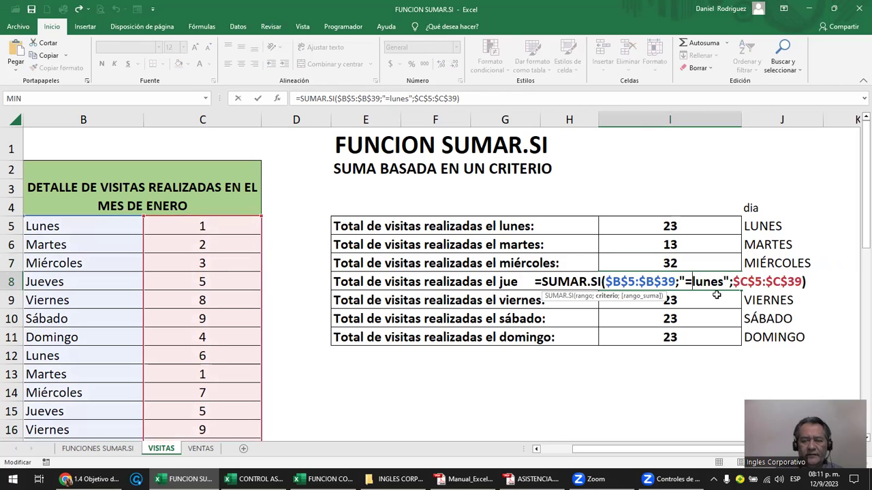
type("JUEVES")
key("Delete")
key("Delete")
key("Delete")
key("Delete")
key("Delete")
key("Return")
Step: Replace lunes with VIERNES in I9's criterion, so Friday shows 25
key("F2")
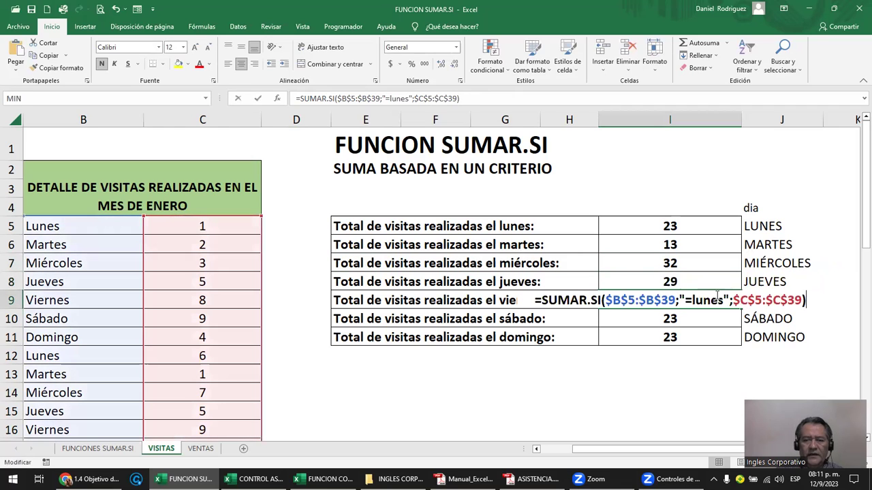
key("Left")
key("Left")
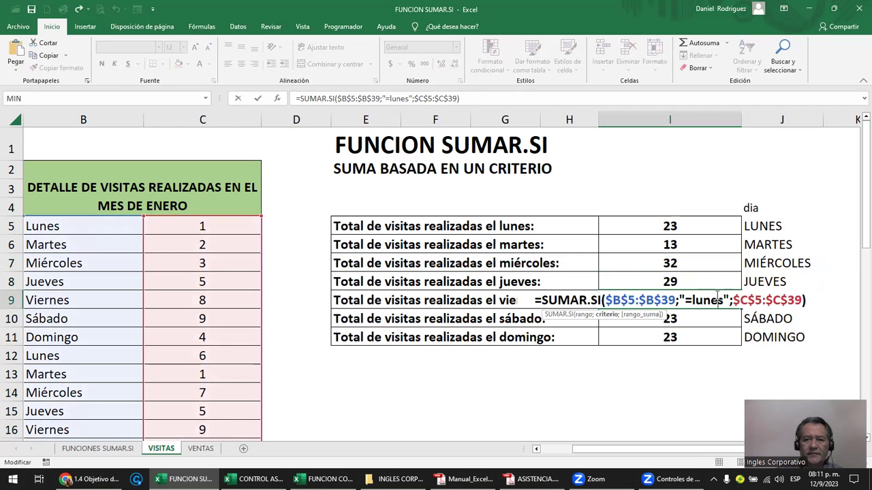
type("V")
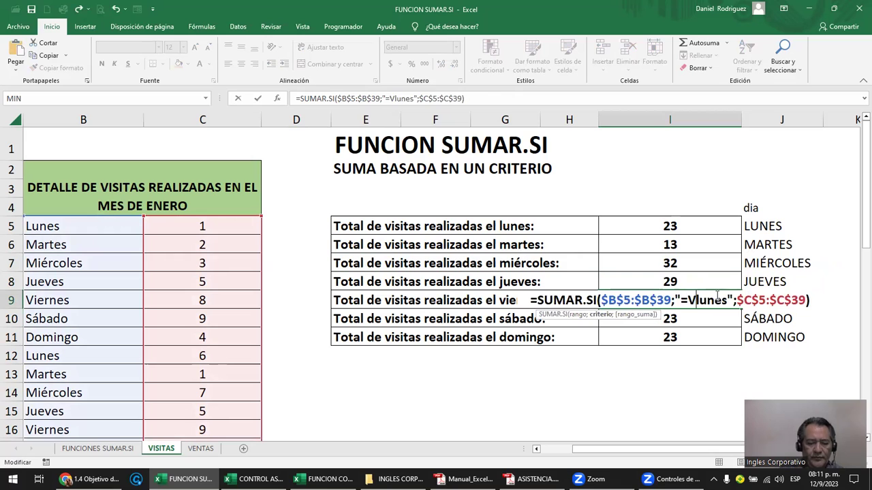
type("IERNES")
key("Delete")
key("Delete")
key("Delete")
key("Delete")
key("Delete")
key("Return")
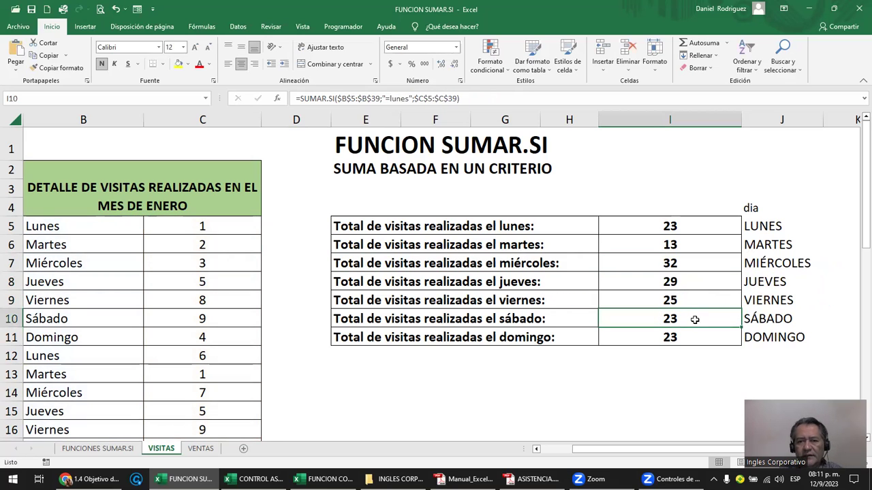
Step: Try typing Sábado into I10's criterion, then abandon the edit
double_click(693, 321)
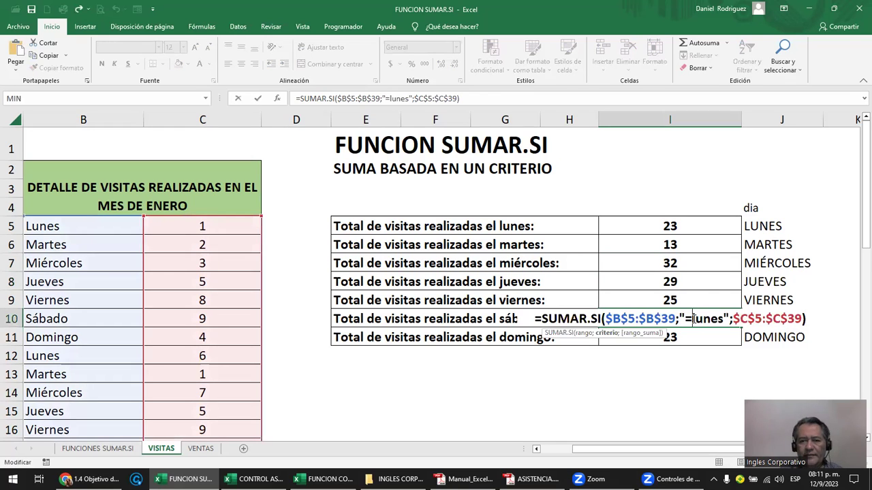
key("Delete")
key("Delete")
key("Delete")
key("Delete")
key("Delete")
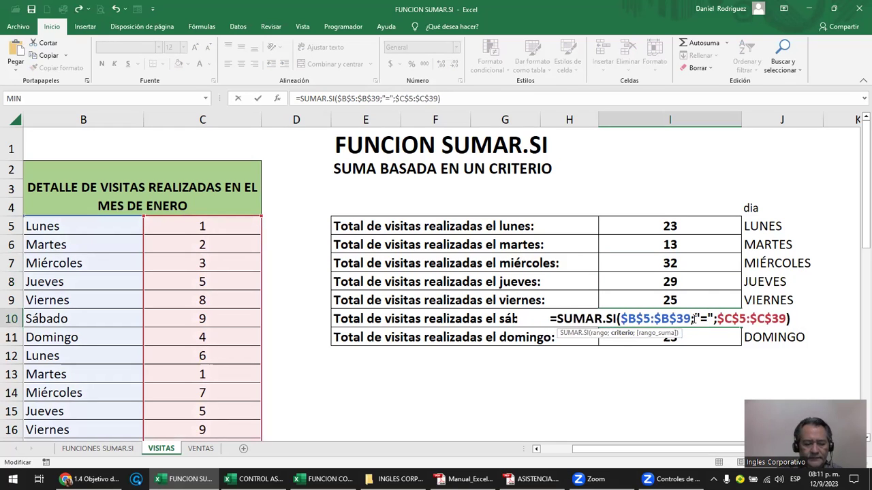
type("Sa")
key("BackSpace")
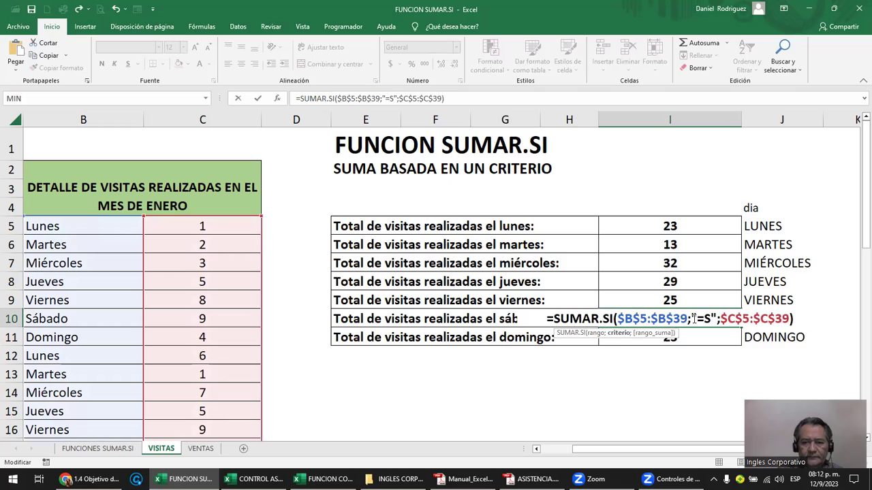
type("á")
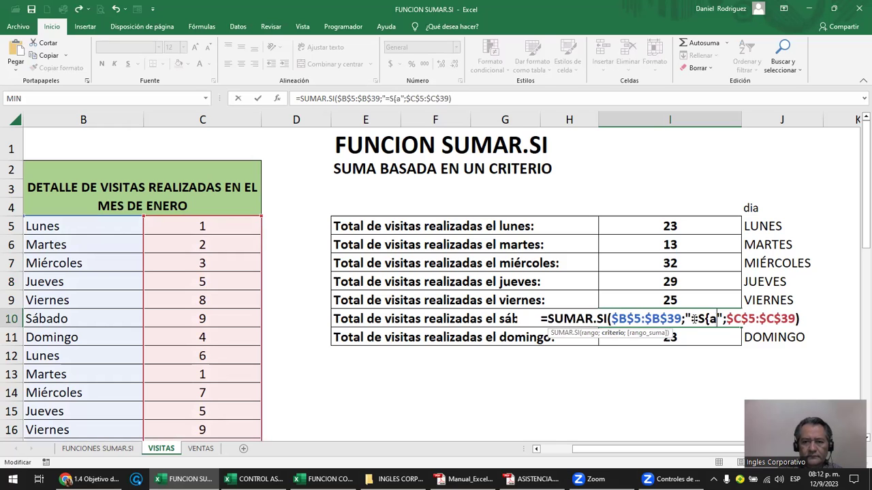
key("BackSpace")
key("BackSpace")
key("Return")
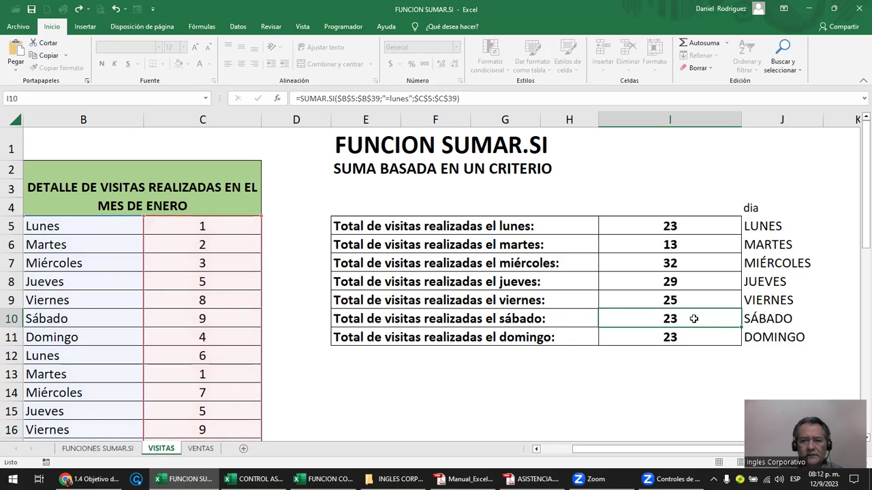
Step: Copy Sábado from B10 into I10's criterion, so Saturday shows 20
left_click(72, 317)
left_click_drag(323, 99, 288, 100)
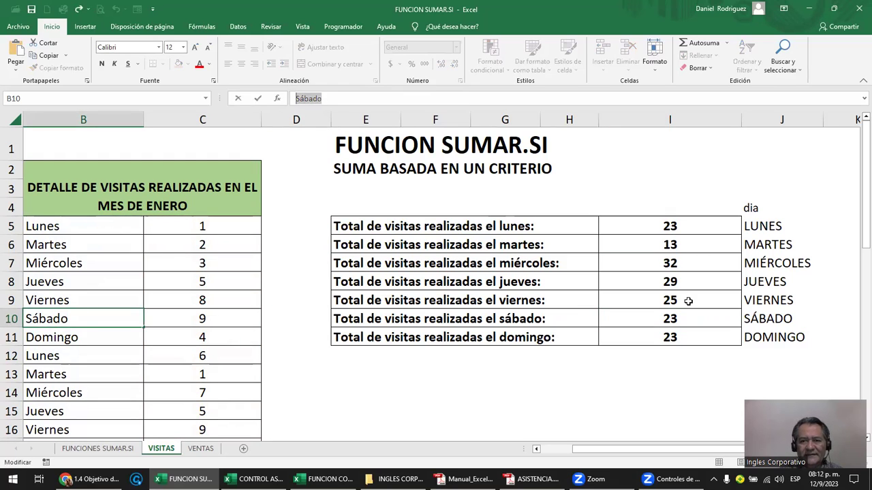
double_click(663, 317)
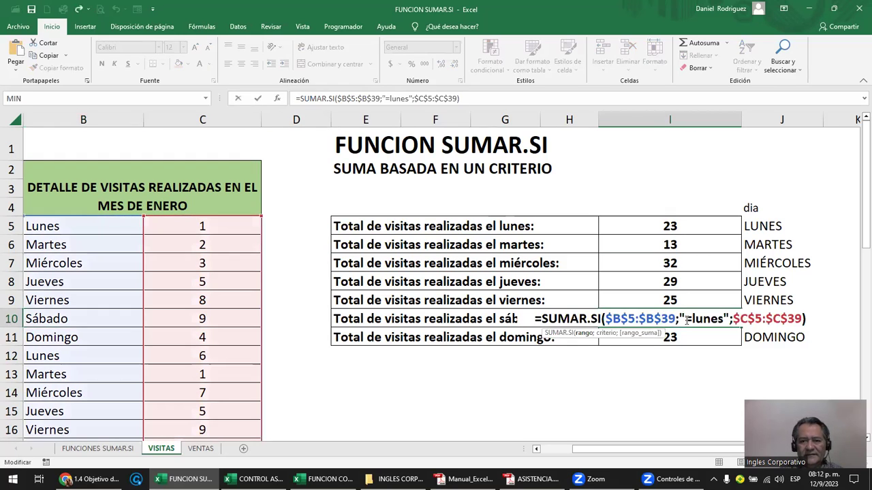
left_click(693, 318)
key("ctrl+v")
key("Delete")
key("Delete")
key("Delete")
key("Delete")
key("Delete")
key("Return")
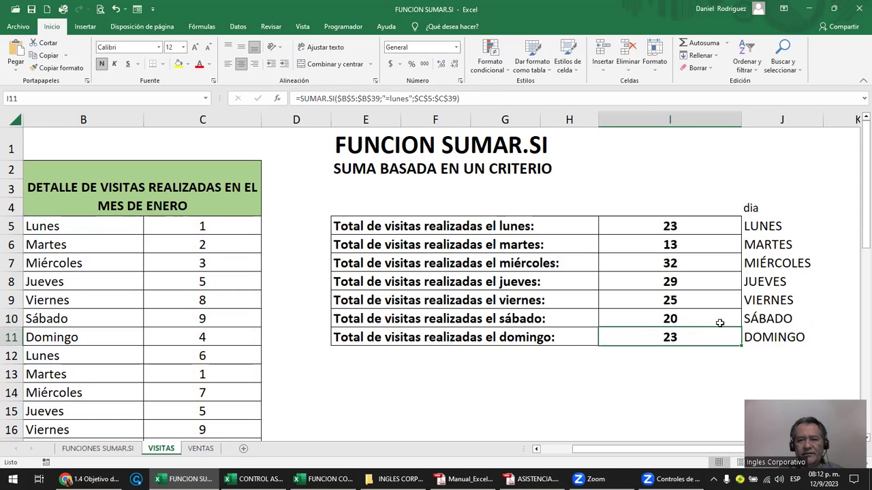
Step: Replace lunes with domingo in I11's criterion, so Sunday shows 17
double_click(679, 335)
left_click(692, 337)
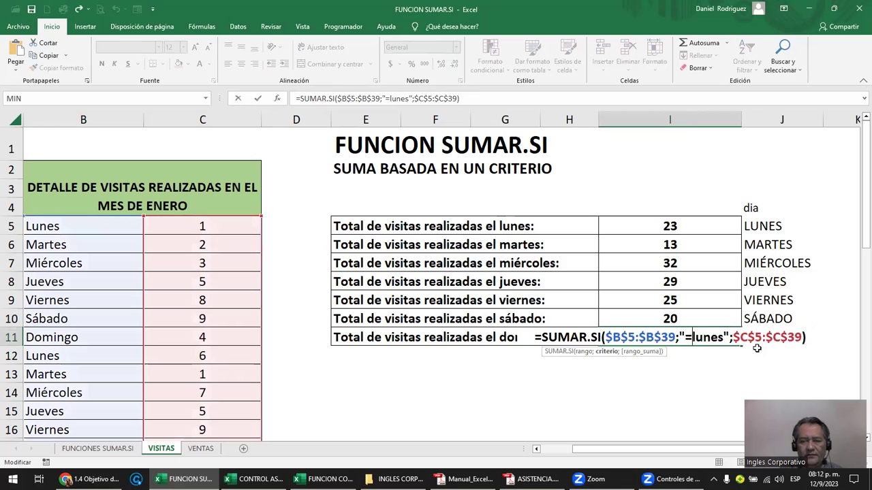
type("domingo")
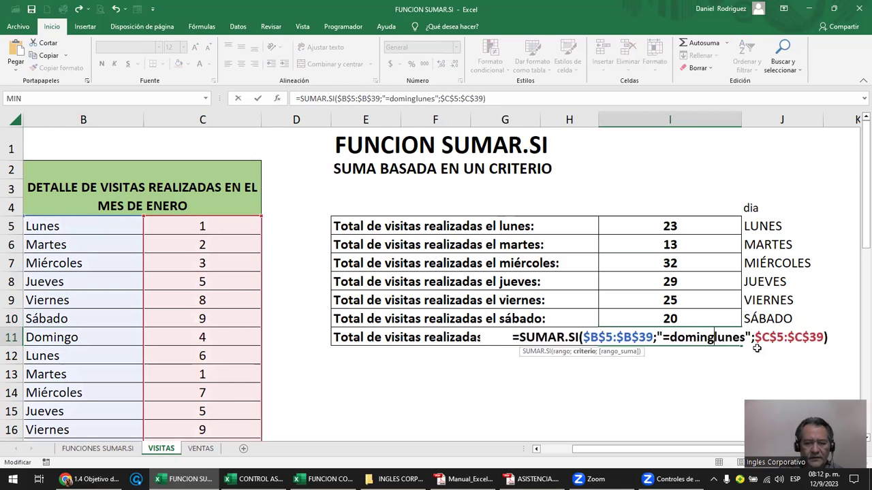
key("Delete")
key("Delete")
key("Delete")
key("Delete")
key("Delete")
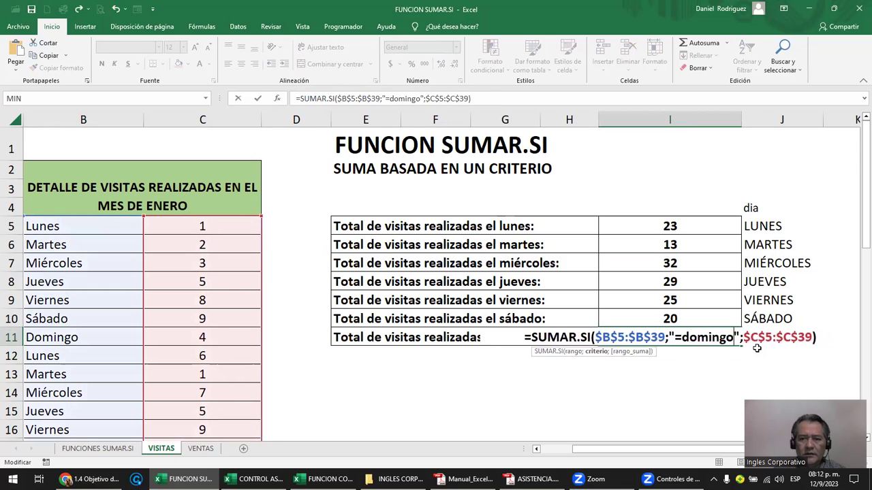
key("Return")
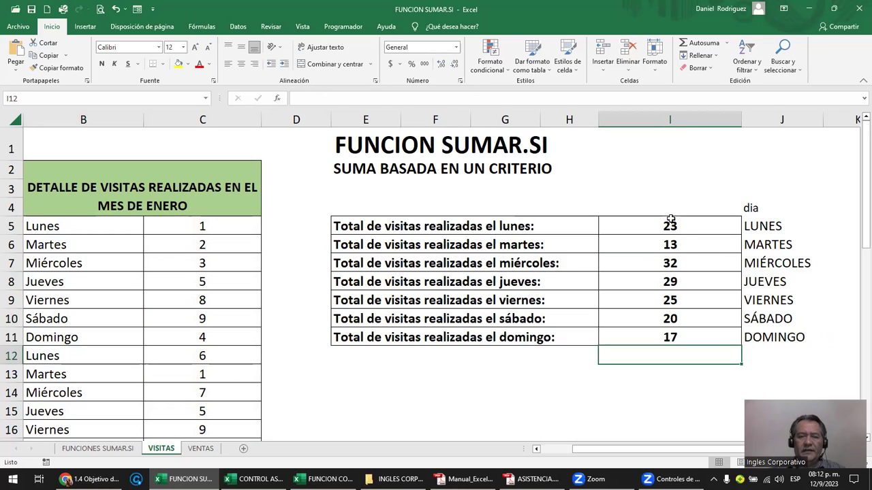
left_click(671, 219)
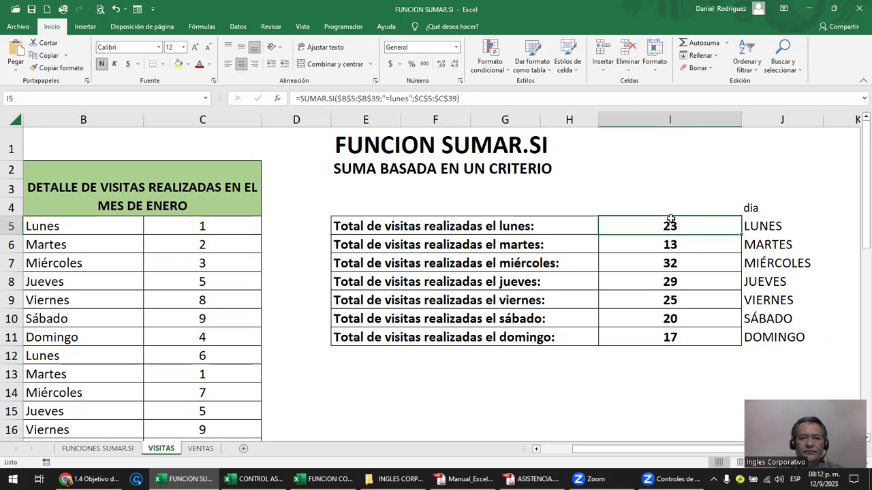
double_click(671, 219)
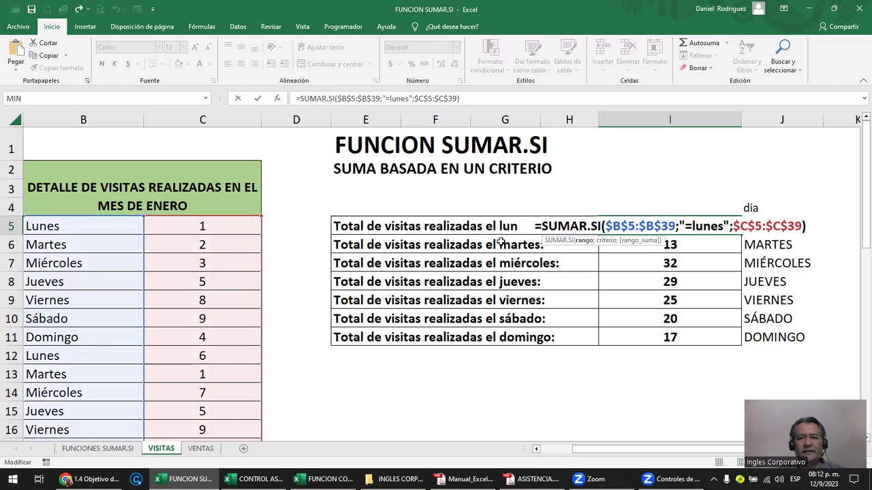
left_click(680, 226)
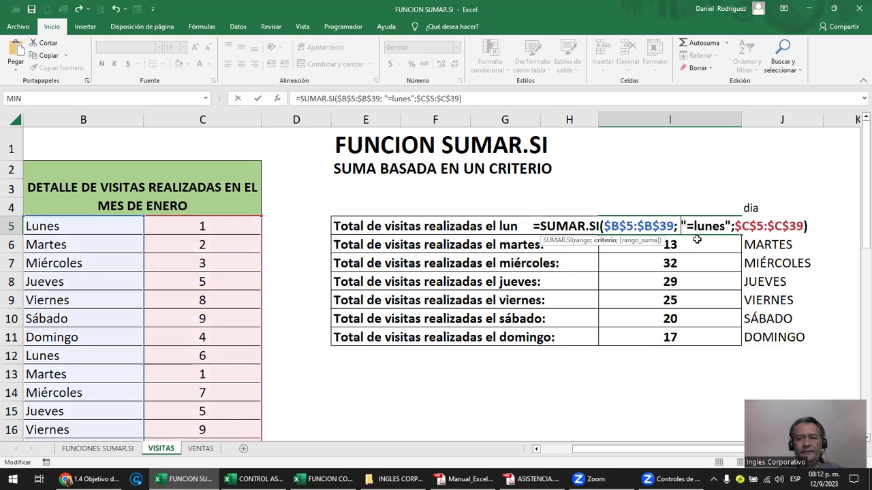
left_click(731, 227)
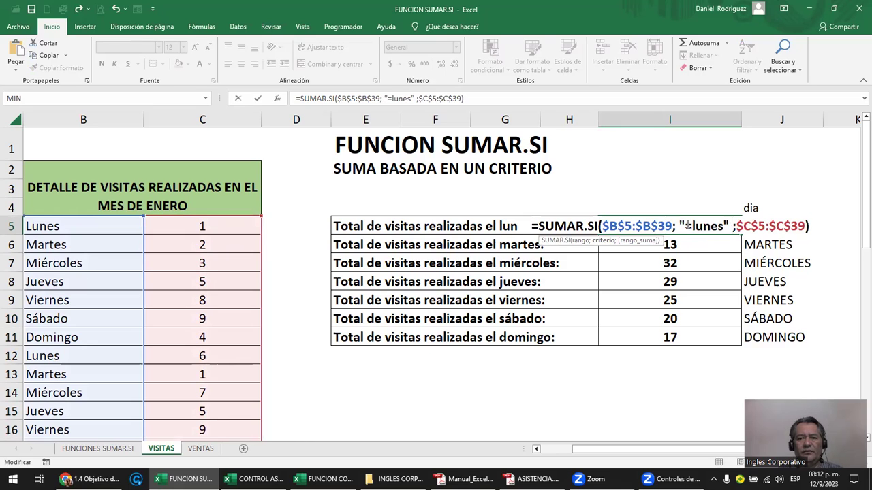
key("Escape")
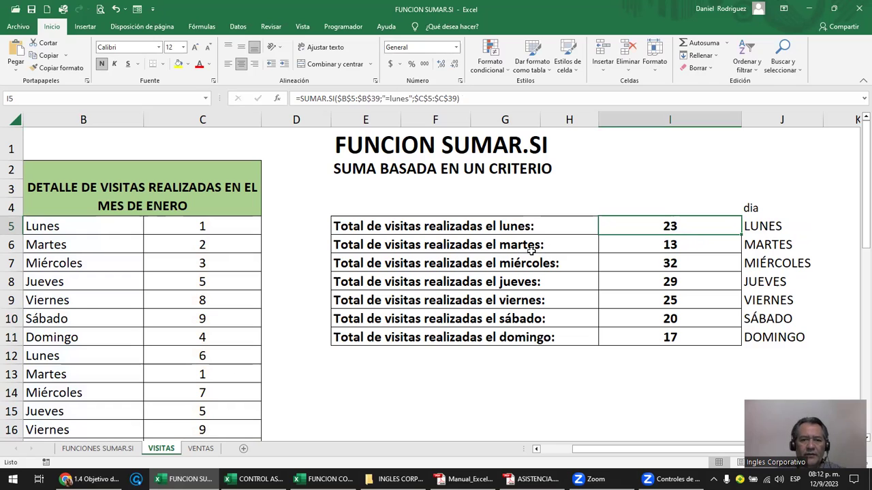
Step: Narrow column D to about 8.29 width, then check I5's =lunes SUMAR.SI formula
left_click_drag(754, 211, 777, 319)
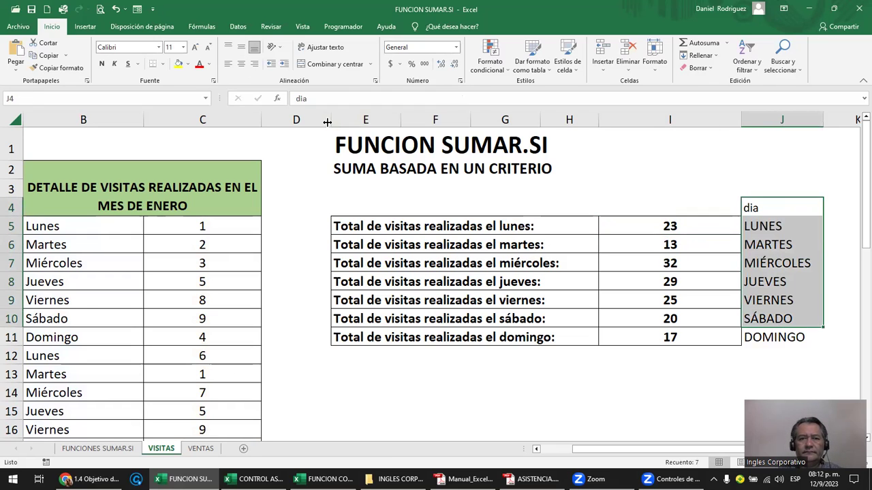
left_click_drag(329, 120, 311, 120)
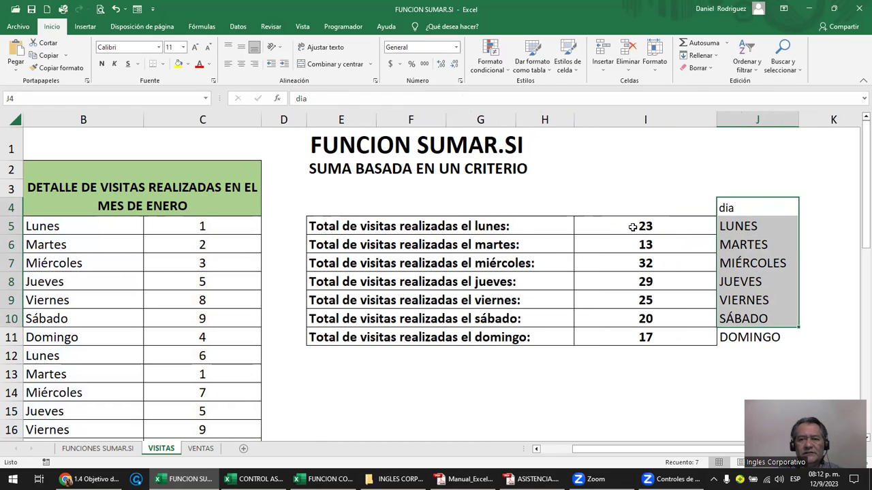
left_click(620, 229)
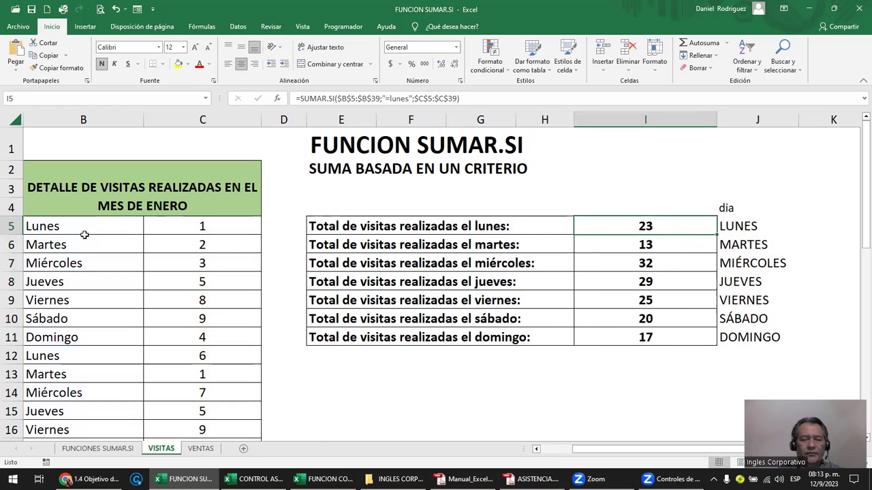
double_click(628, 226)
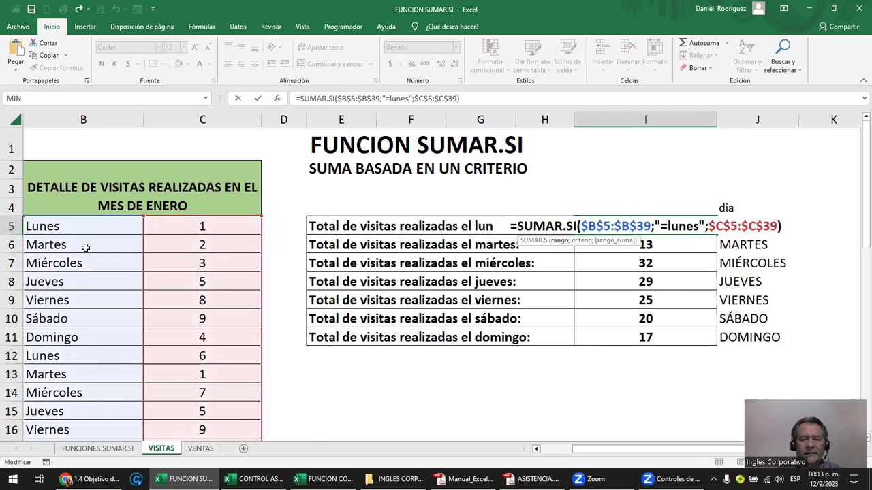
key("Escape")
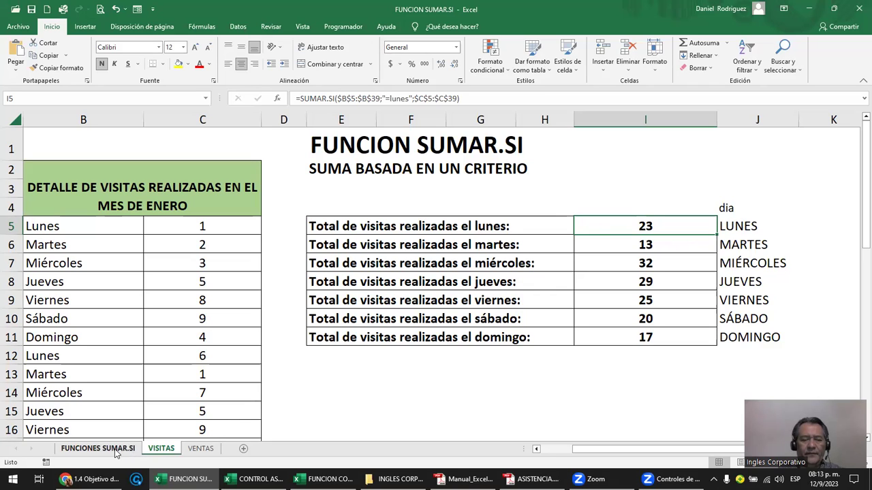
Step: Open the VENTAS sheet and review the JOSE, ESCALON and ENERO totals in G4, G8 and G12
left_click(201, 449)
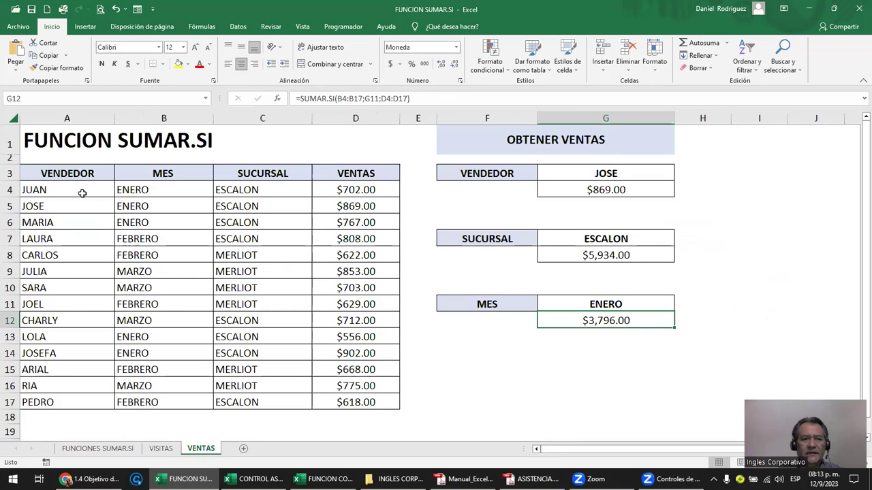
left_click(69, 174)
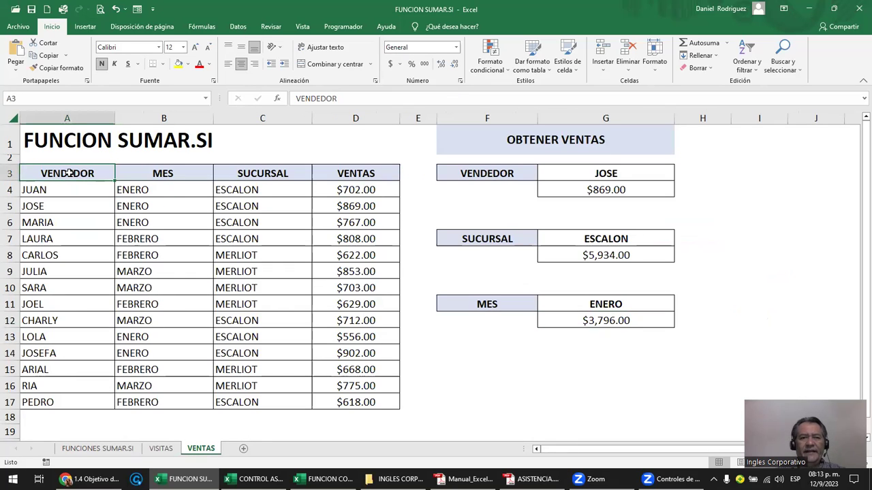
left_click(546, 145)
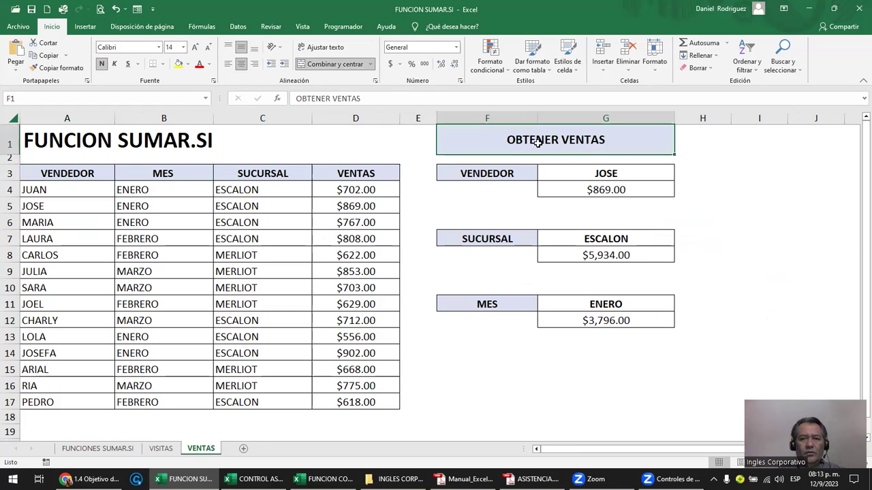
left_click(496, 175)
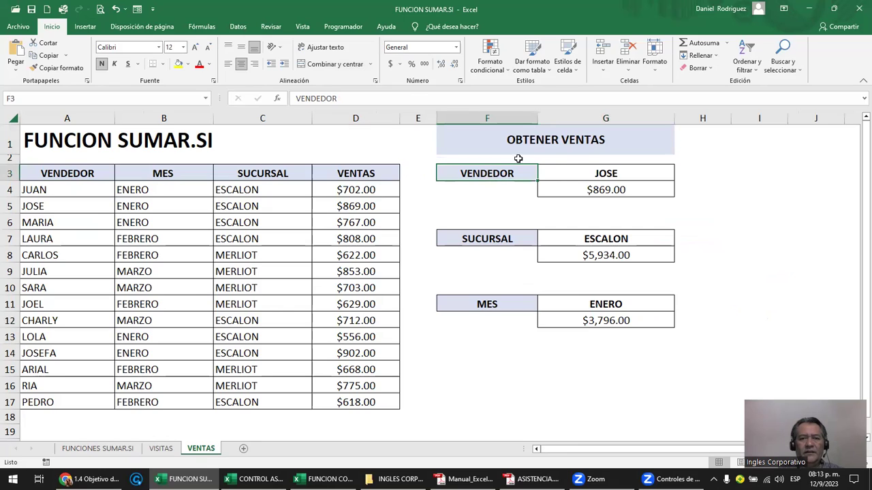
left_click(579, 175)
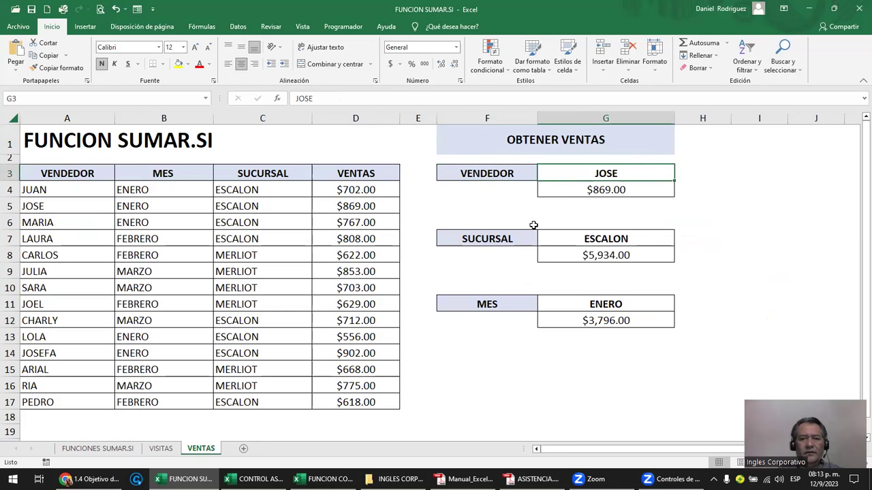
left_click(585, 191)
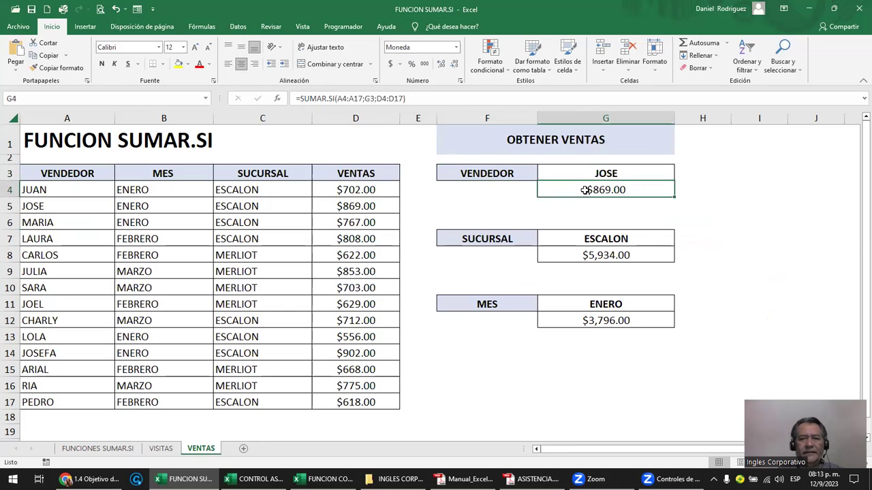
left_click(505, 240)
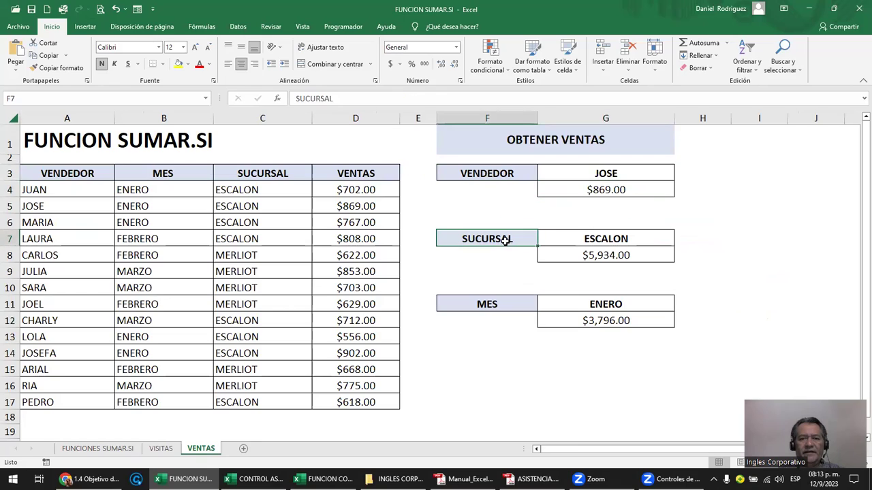
left_click(579, 238)
left_click(587, 256)
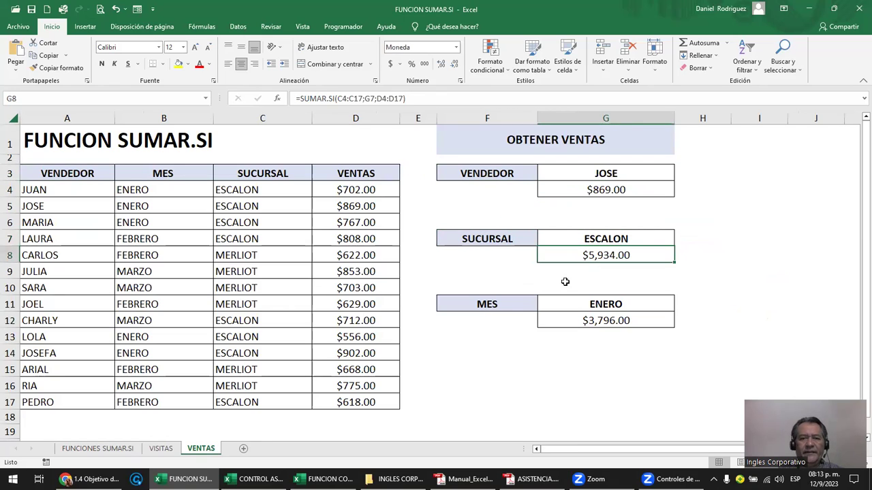
left_click(510, 303)
left_click(608, 305)
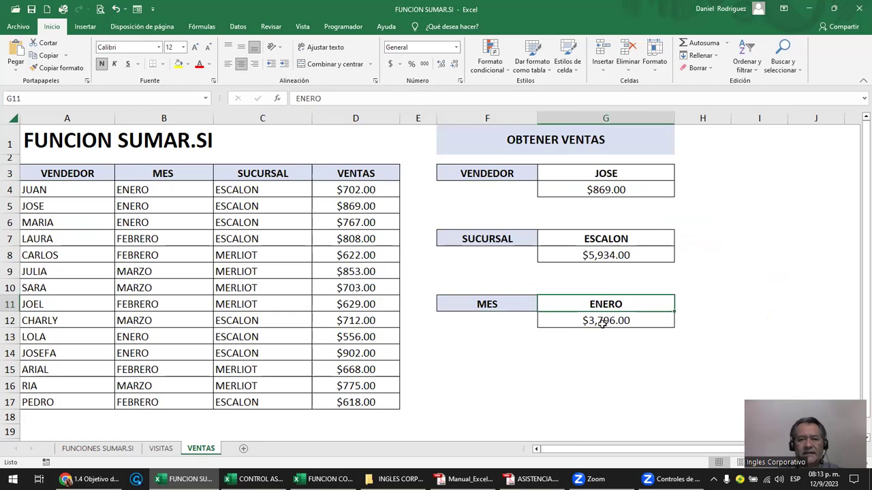
left_click(602, 323)
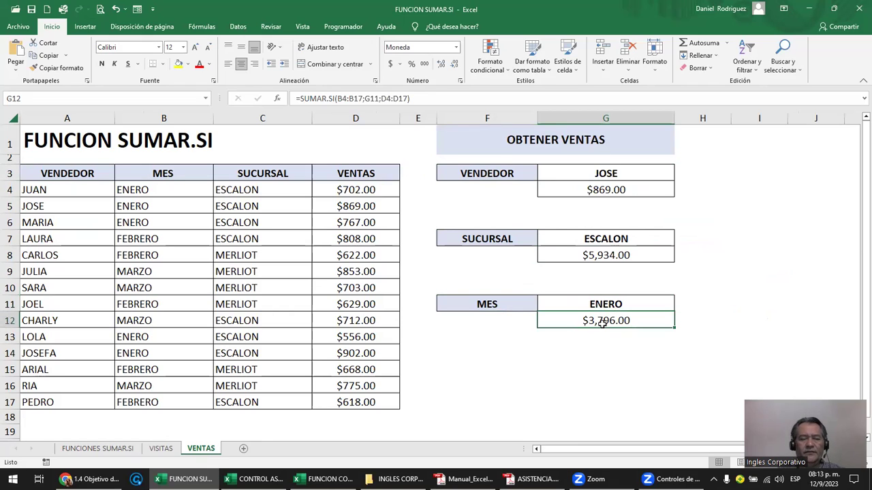
Step: Highlight the sales table A3:D17 and its VENDEDOR, MES, SUCURSAL and VENTAS columns
left_click_drag(87, 173, 353, 400)
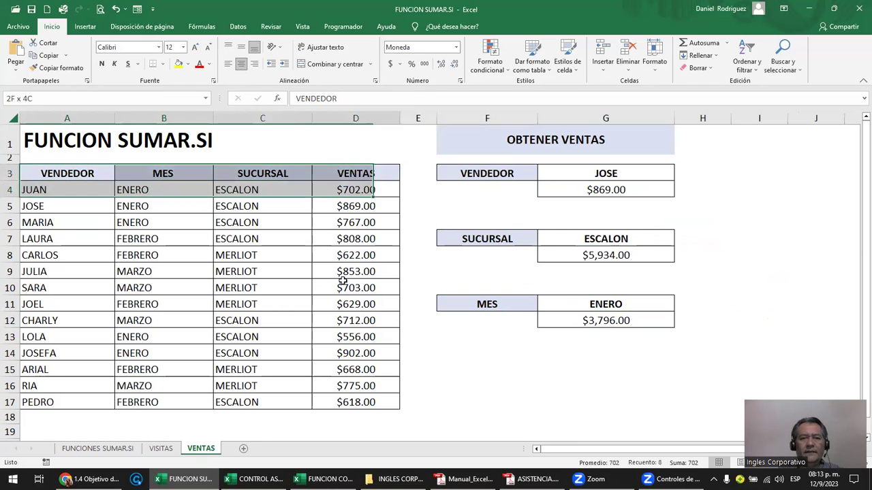
left_click(359, 118)
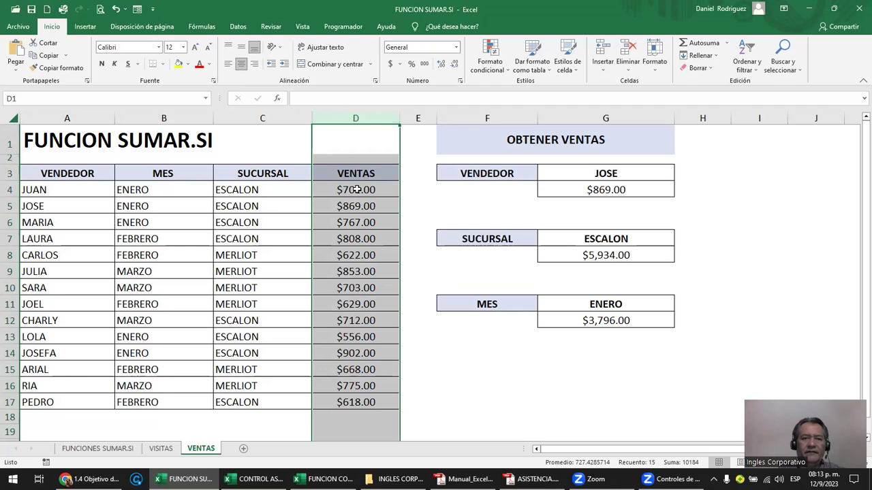
left_click(81, 174)
left_click(185, 173)
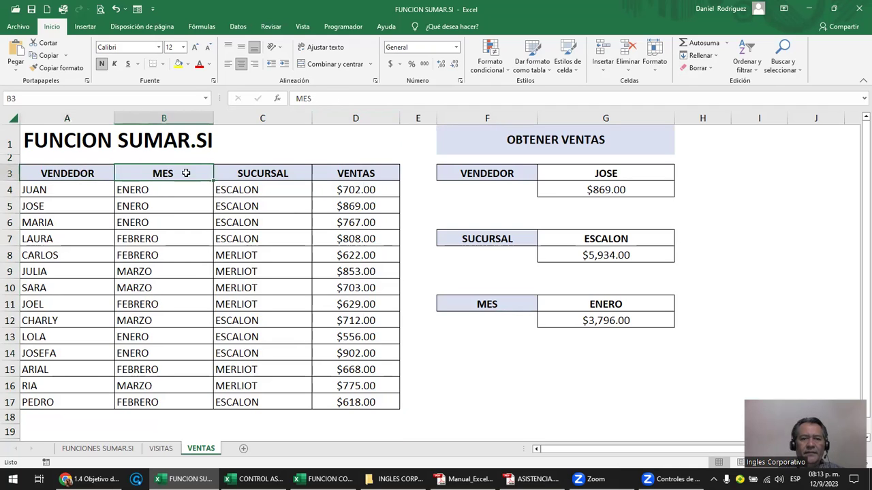
left_click(263, 175)
left_click(350, 174)
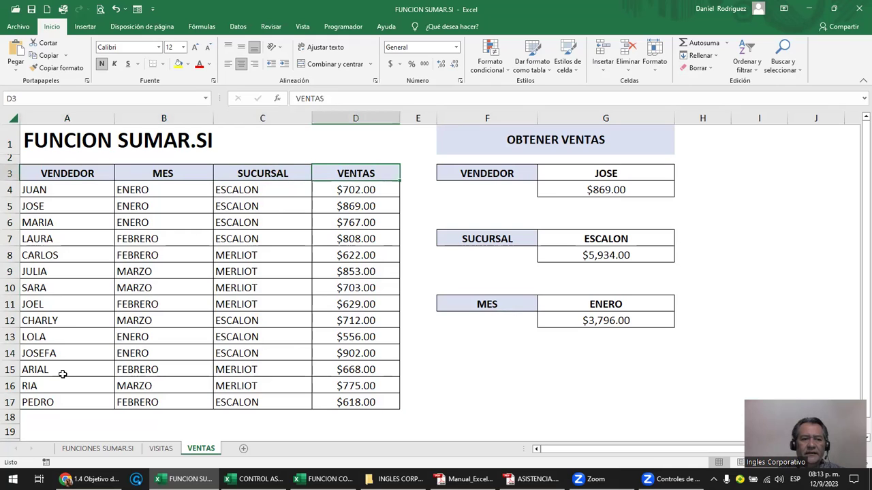
left_click_drag(46, 403, 78, 194)
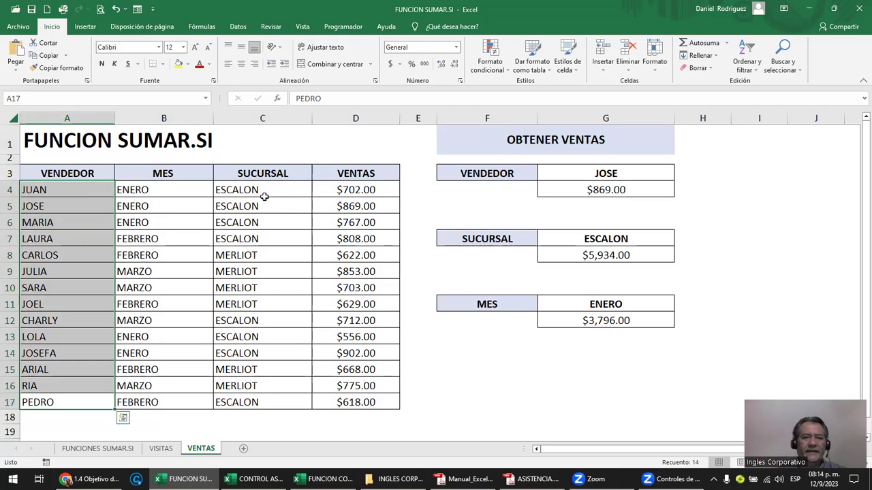
left_click(606, 192)
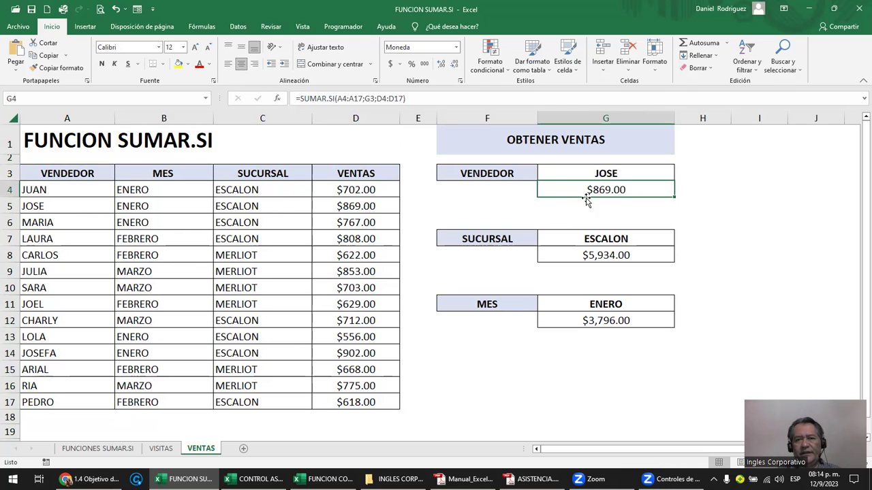
Step: Inspect G4's SUMAR.SI formula and its G3 criterion without changing it
key("F2")
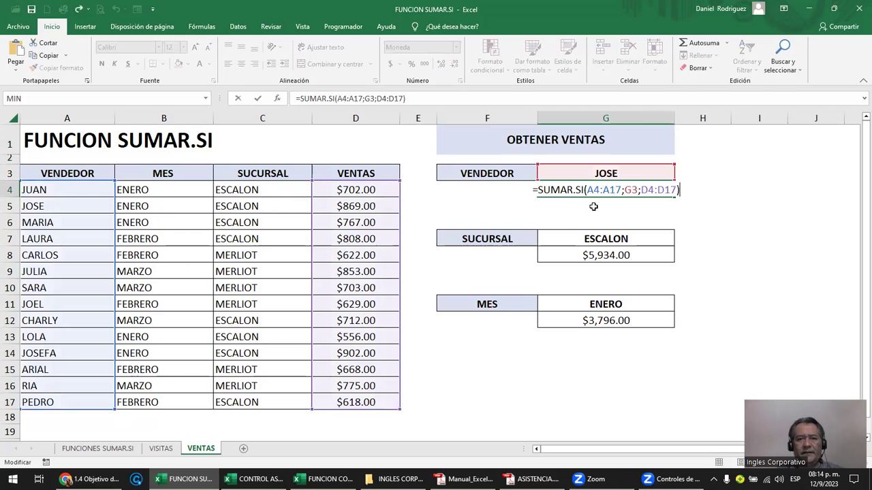
key("Escape")
key("F2")
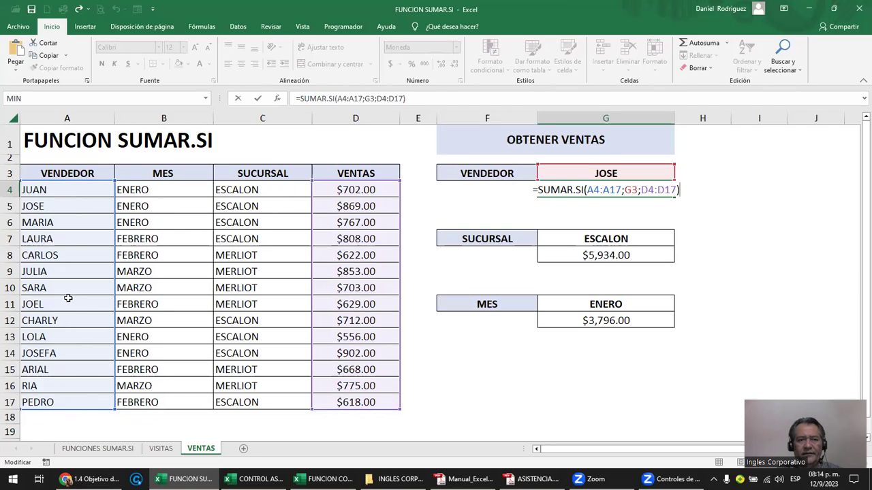
left_click(631, 190)
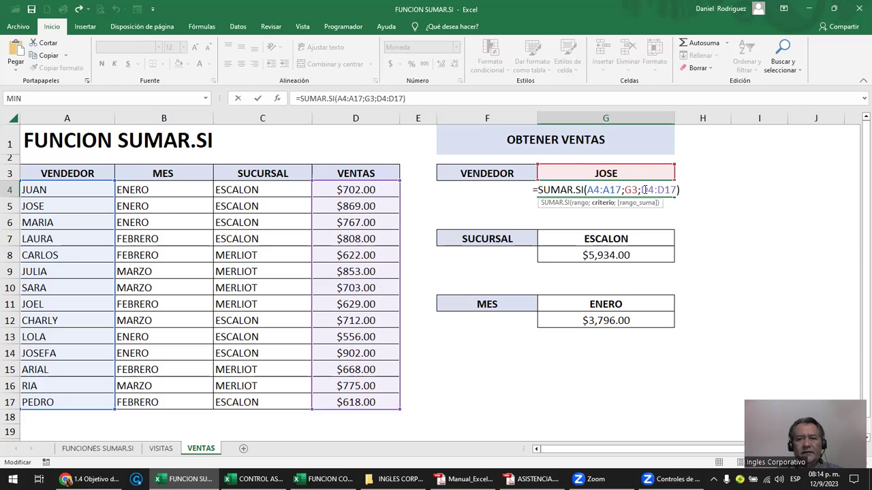
key("ctrl+Return")
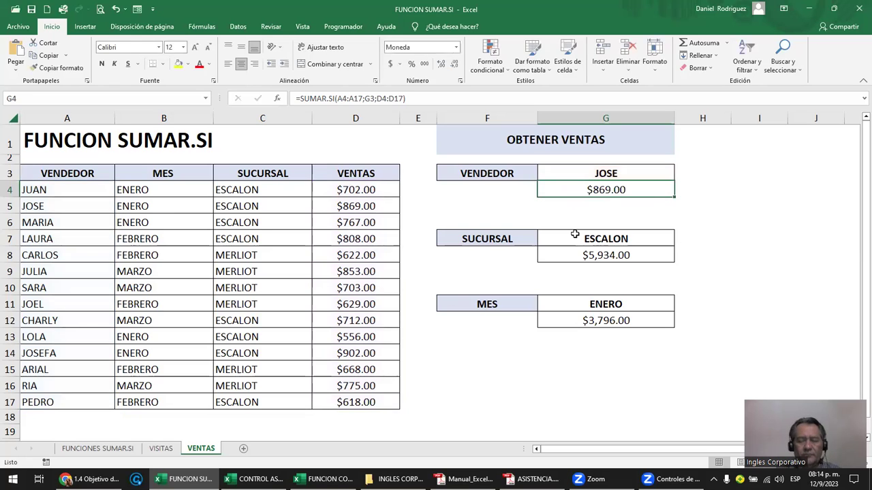
Step: Clear the vendor, branch and month totals in G4, G8 and G12
key("Delete")
key("Down")
key("Down")
key("Down")
key("Down")
key("Delete")
key("Down")
key("Down")
key("Down")
key("Down")
key("Delete")
left_click(604, 191)
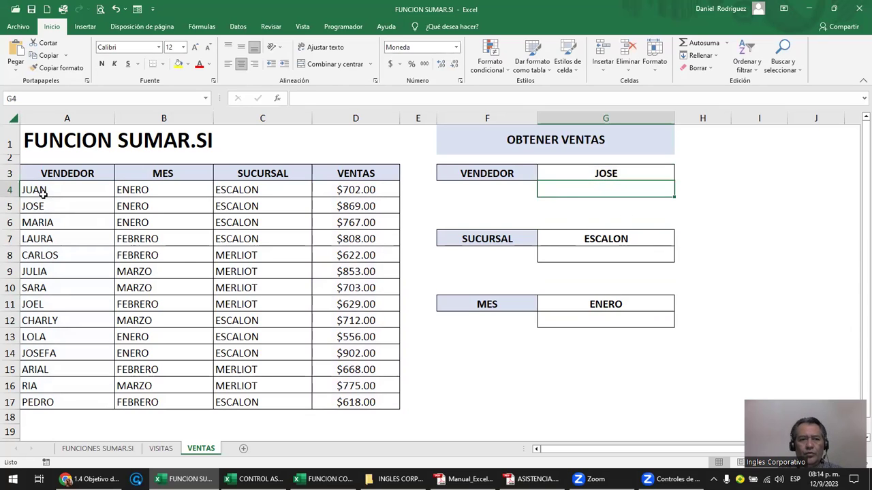
Step: Start =SUMAR.SI in G4 with the vendor names A4:A17 as the range
left_click_drag(41, 191, 68, 401)
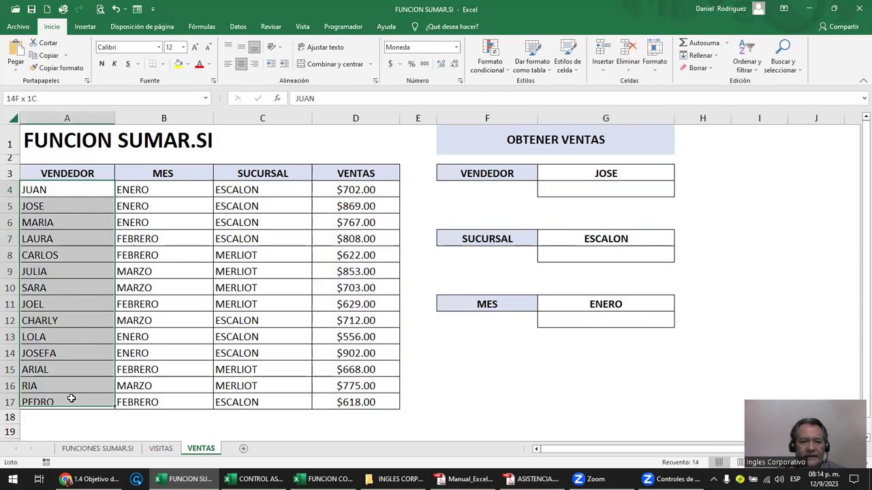
left_click(63, 189)
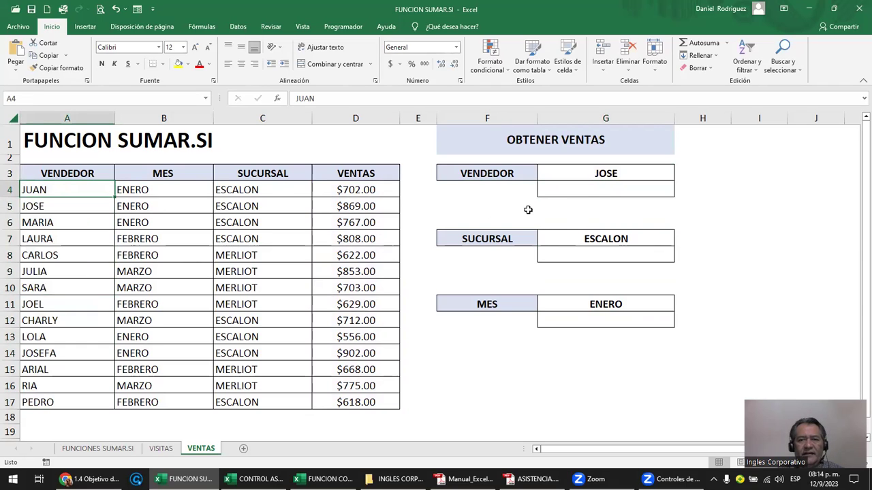
left_click(604, 194)
type("=")
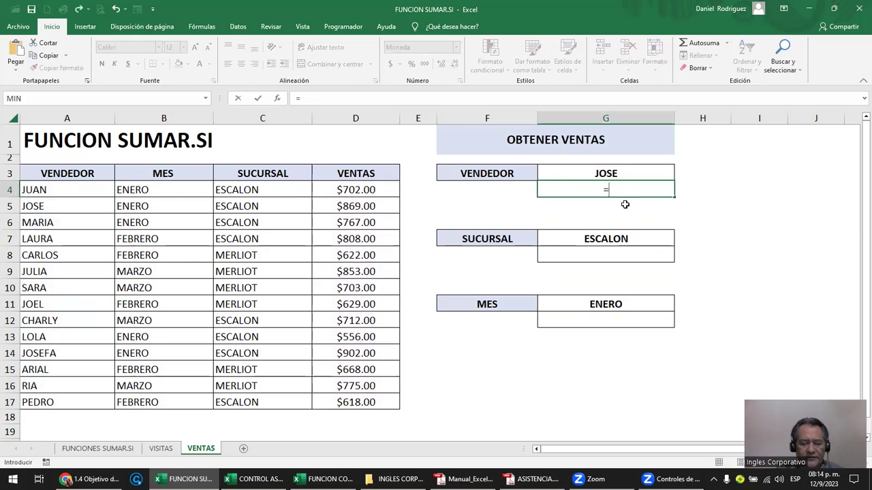
type("sumar.si")
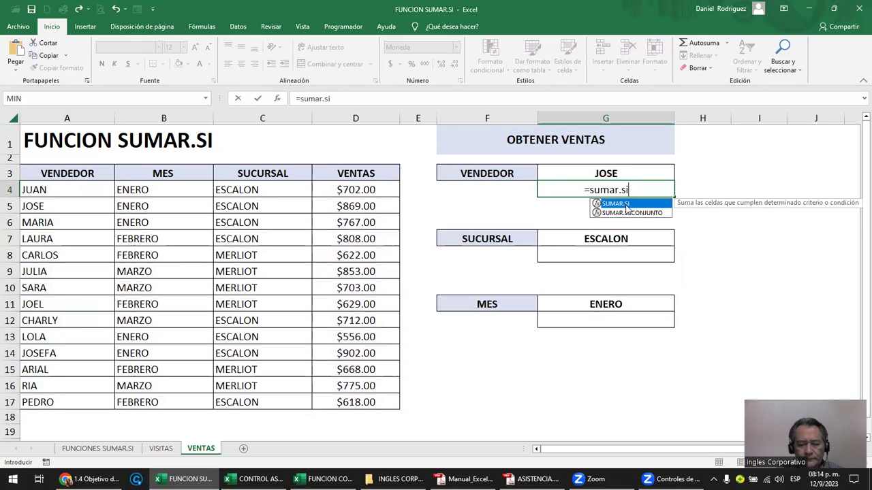
type("(")
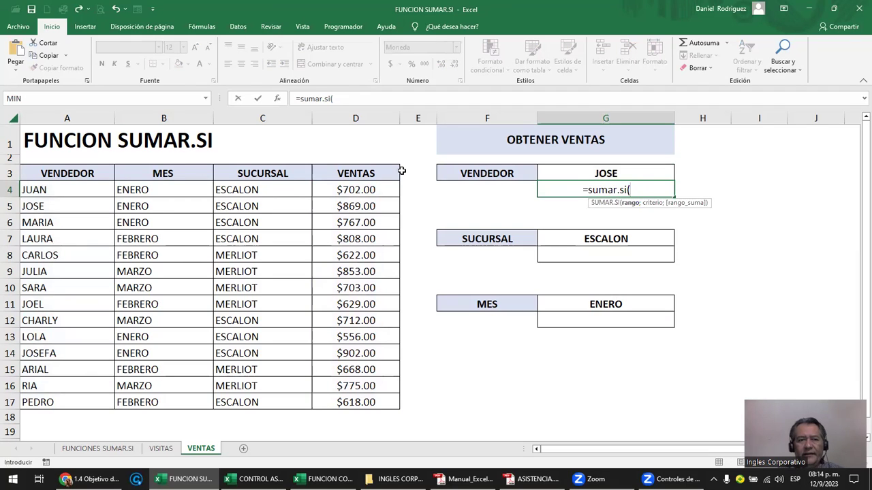
left_click_drag(63, 189, 80, 393)
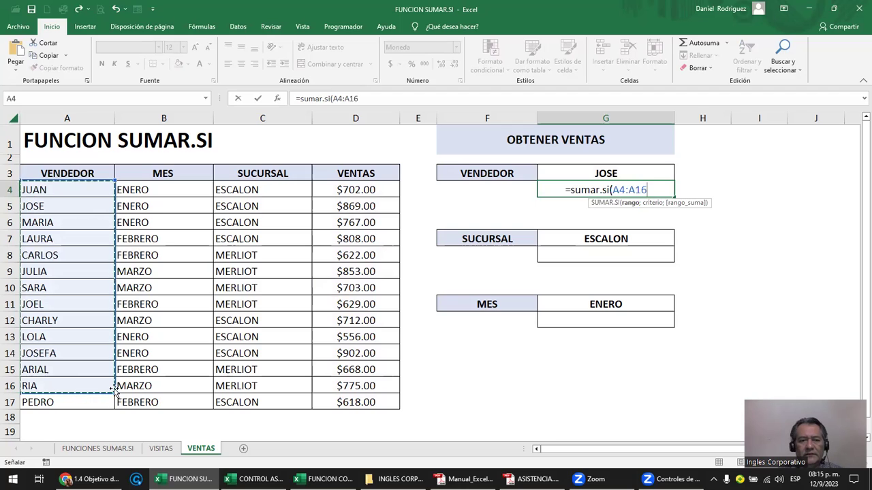
left_click_drag(109, 390, 113, 401)
left_click_drag(85, 187, 98, 398)
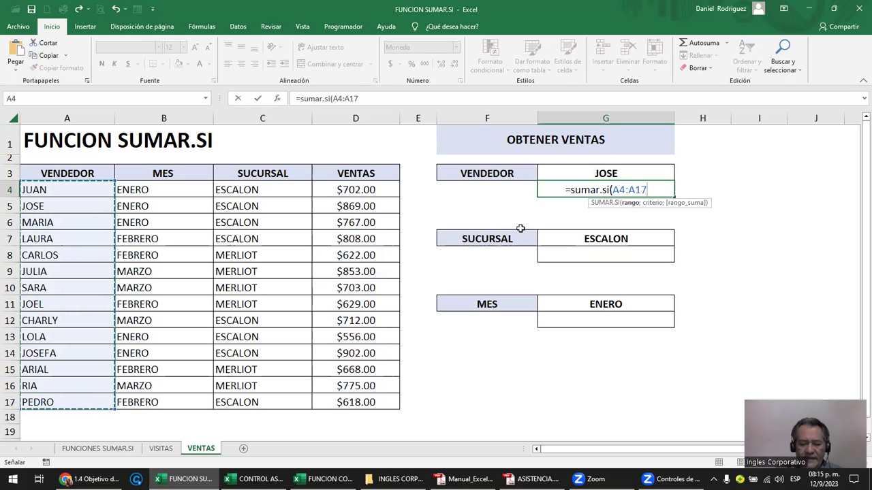
Step: Finish with criterion G3 and sum range D4:D17 ($869.00), then check JOSE's entry in A5
type(";")
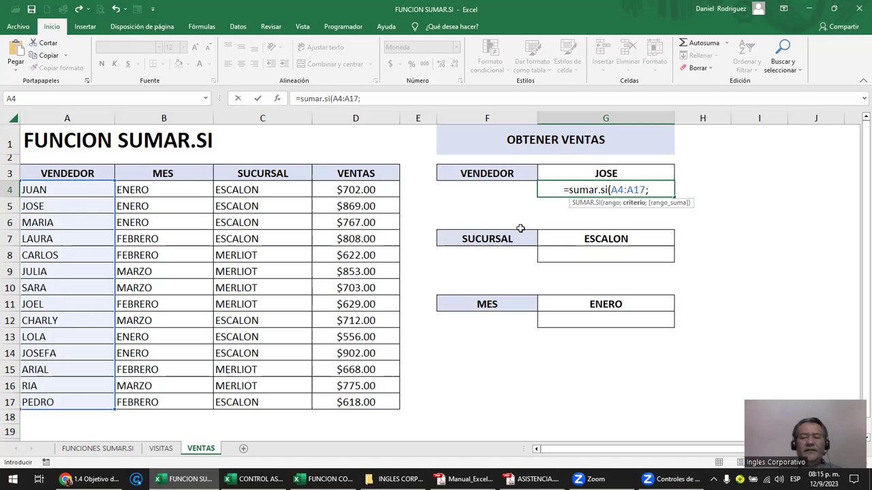
left_click(606, 173)
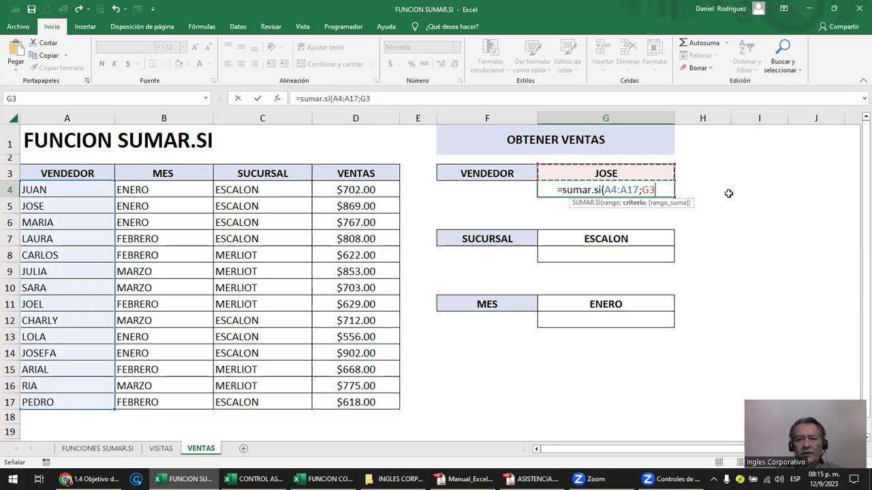
type(";")
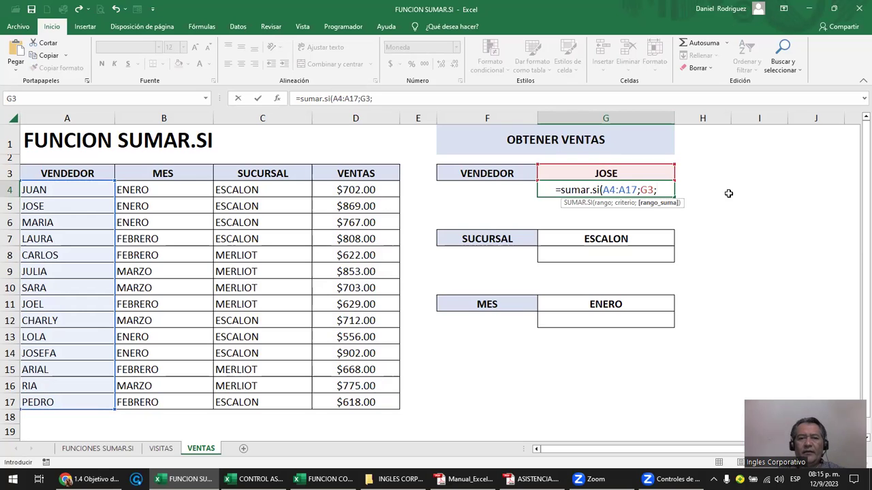
left_click_drag(378, 189, 377, 403)
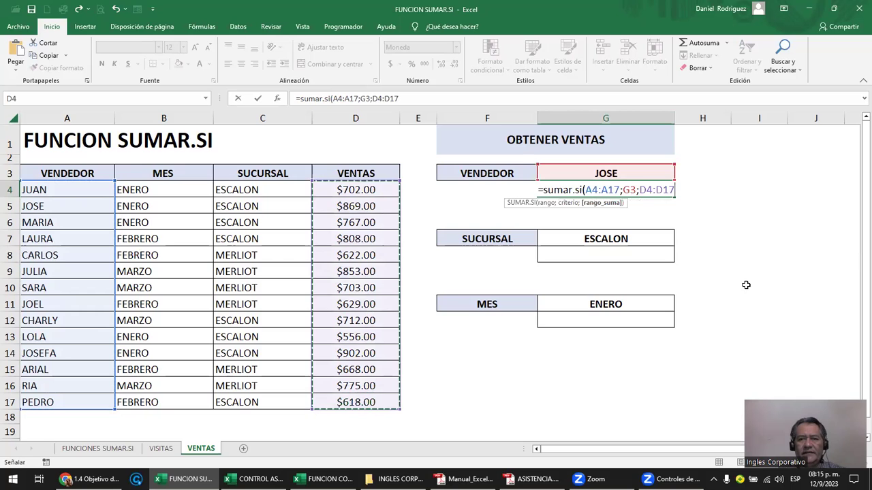
type(")")
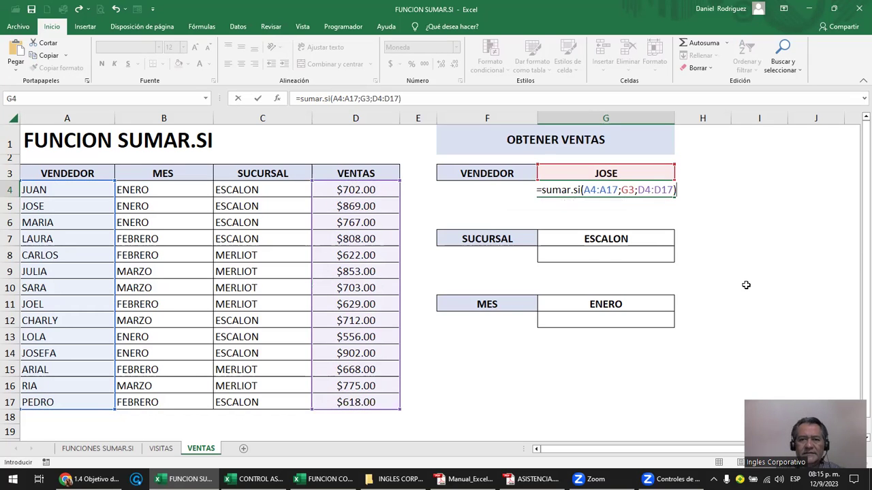
key("Return")
key("Up")
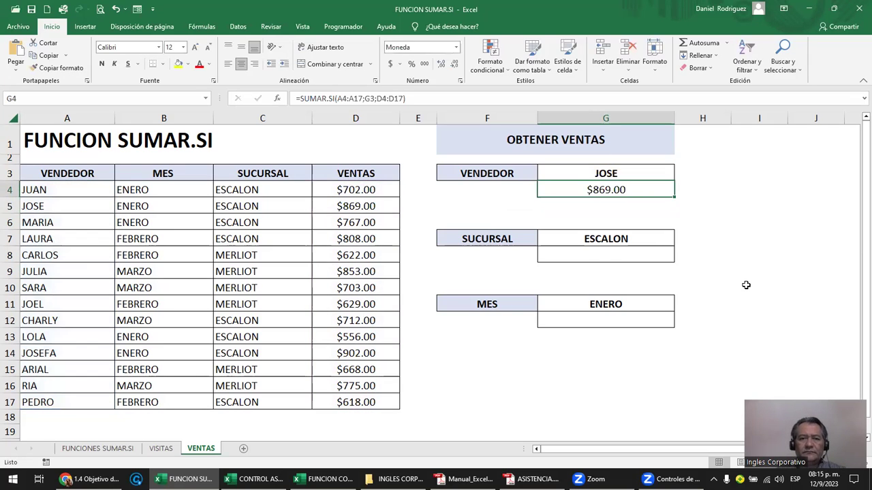
left_click(59, 206)
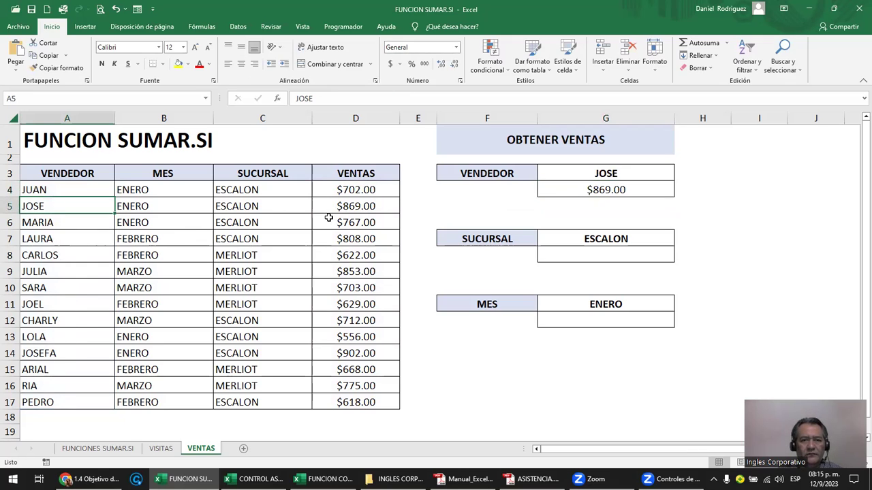
Step: Change A16's vendor to JOSE and check his sales in D16 and D5
left_click(375, 207, "ctrl")
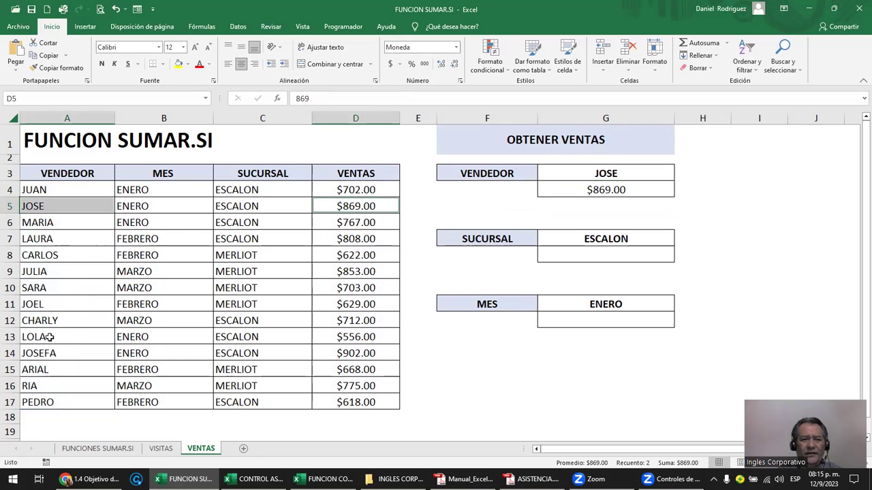
left_click(38, 387)
type("jos")
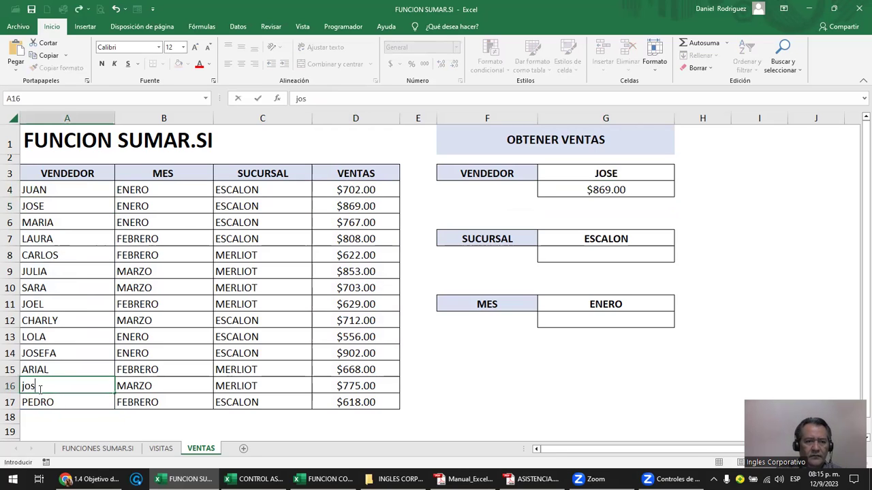
key("BackSpace")
key("BackSpace")
key("BackSpace")
type("JOSE")
key("Return")
left_click(39, 387)
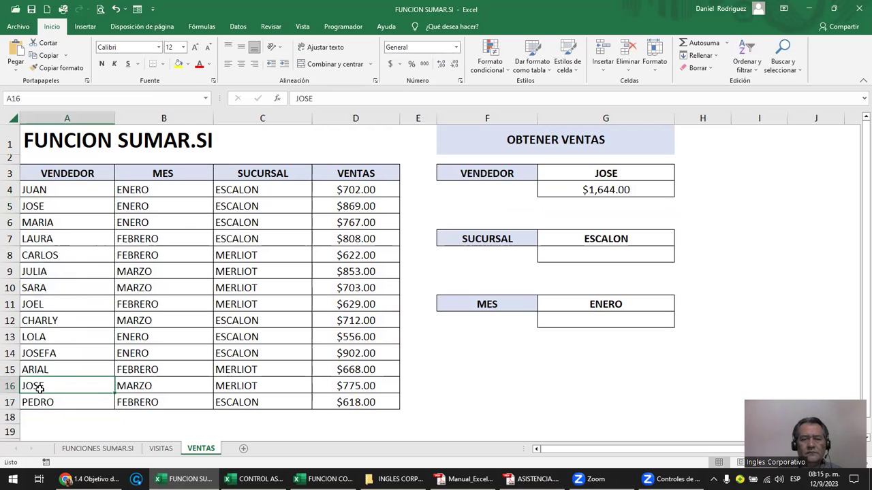
left_click(355, 385)
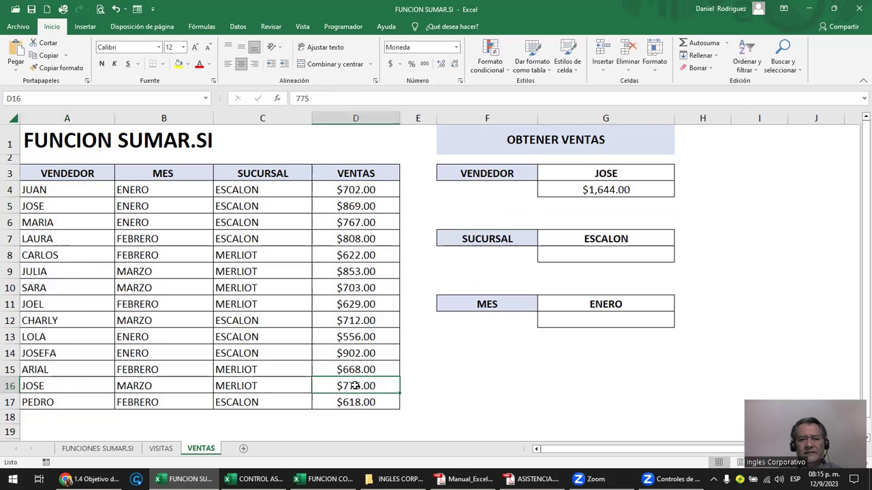
left_click(368, 205, "ctrl")
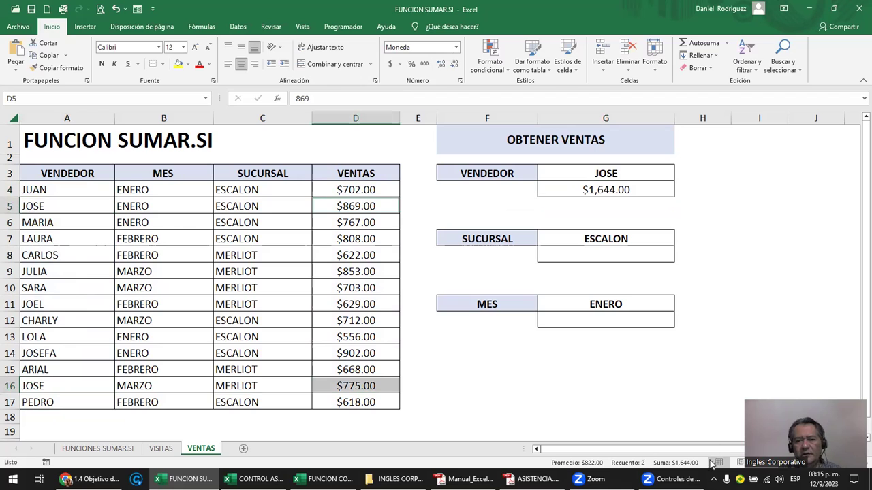
Step: Add a trial JOSE entry in A18 and extend G4's vendor range to row 18
left_click(603, 192)
double_click(603, 192)
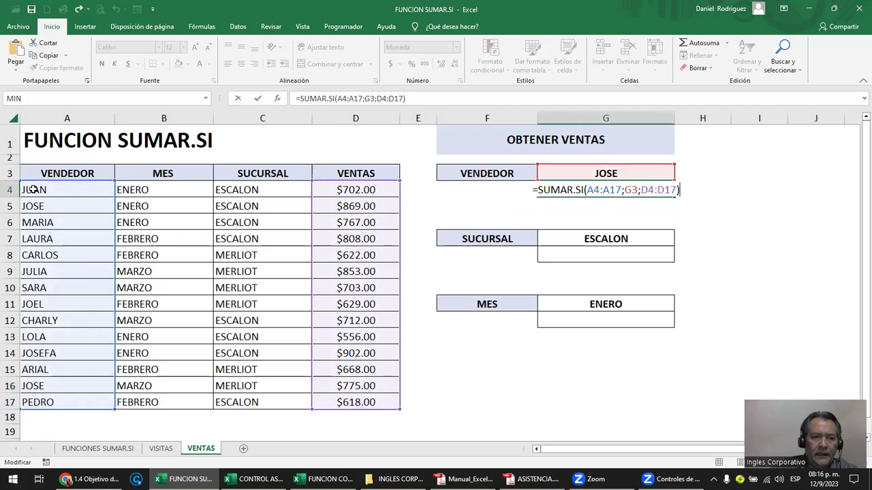
left_click(57, 421)
type("JOSE")
key("Return")
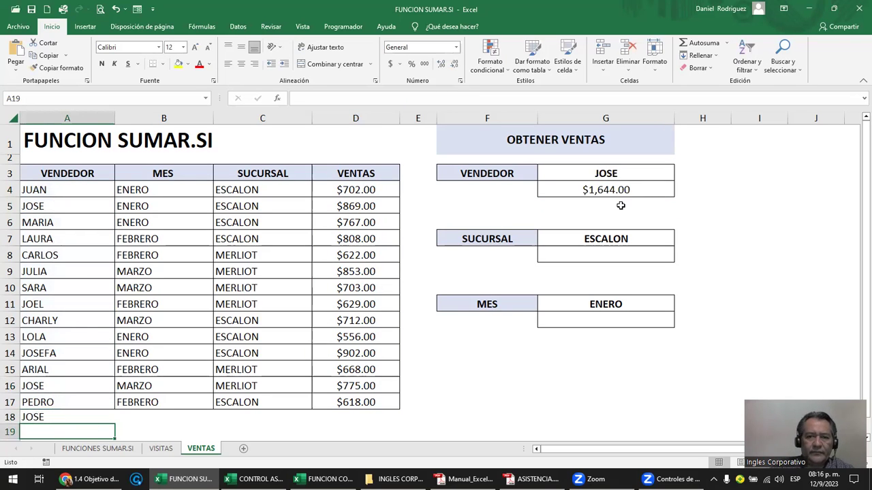
double_click(620, 190)
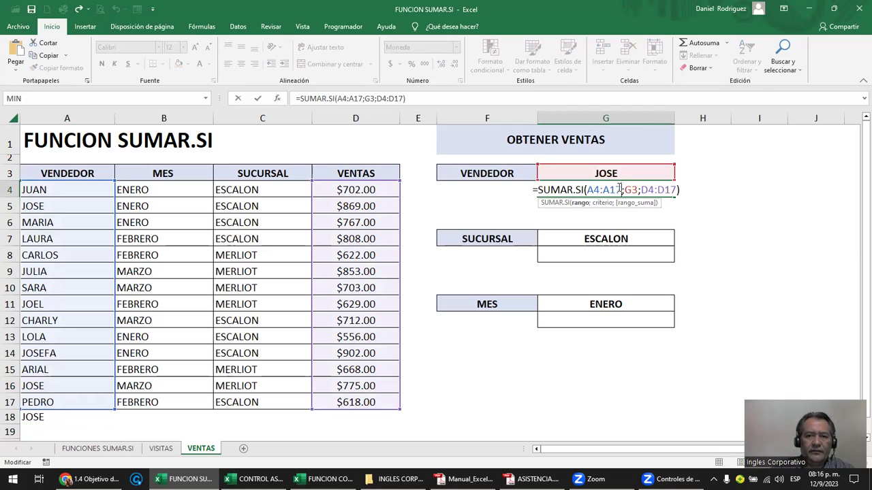
key("BackSpace")
type("8")
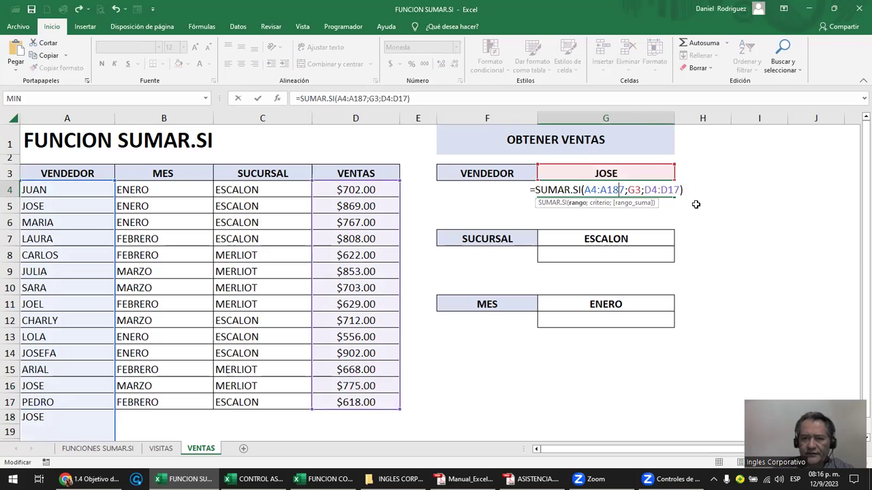
key("Return")
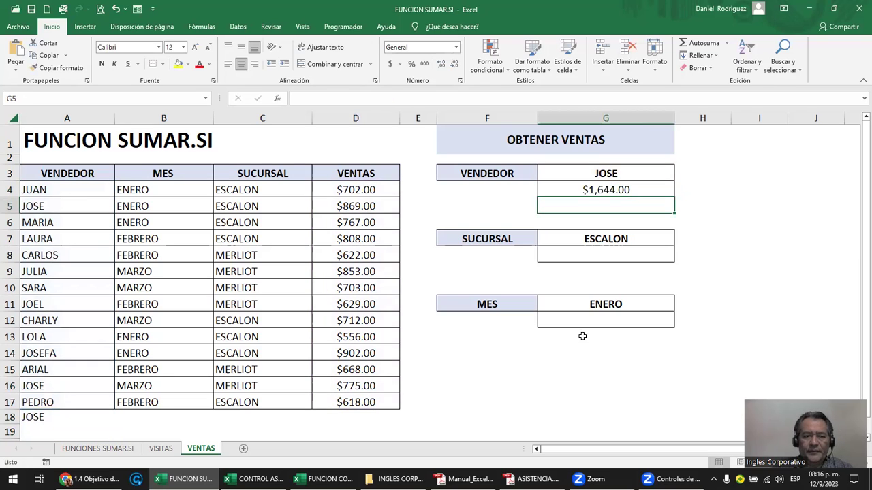
Step: Enter a trial sale of 100 in D18 and extend G4's sales range to D18
left_click(361, 417)
type("100")
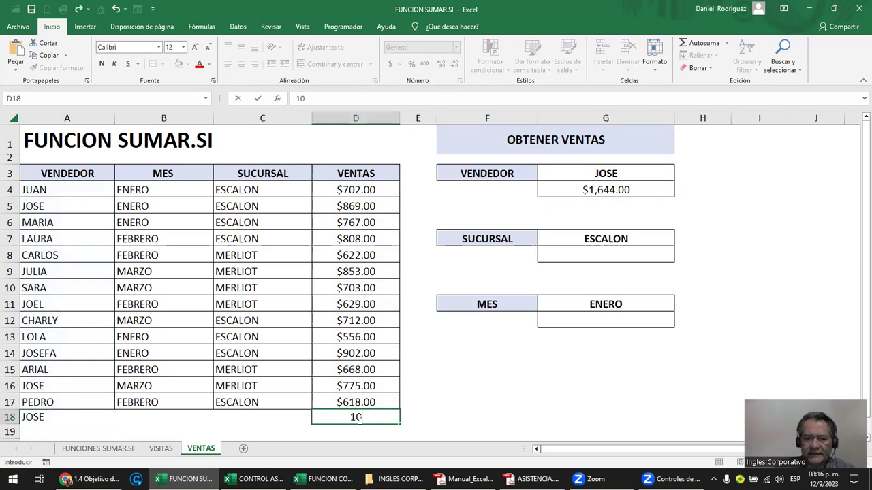
key("Return")
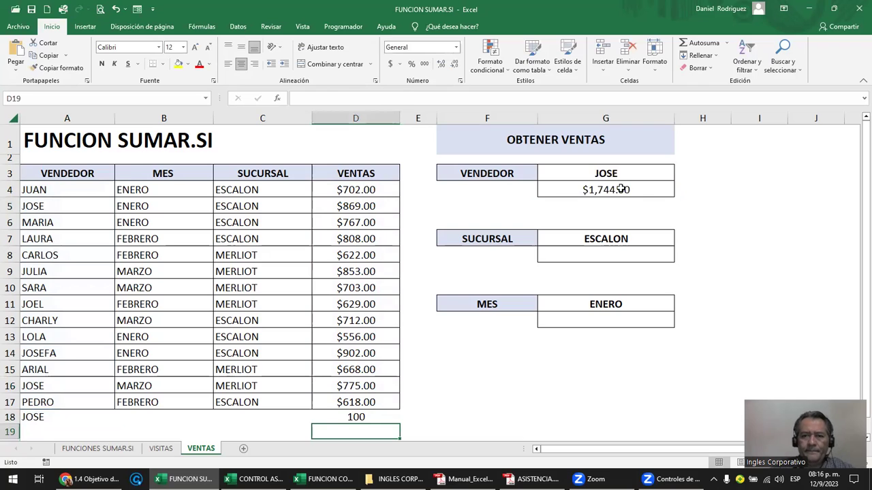
double_click(621, 189)
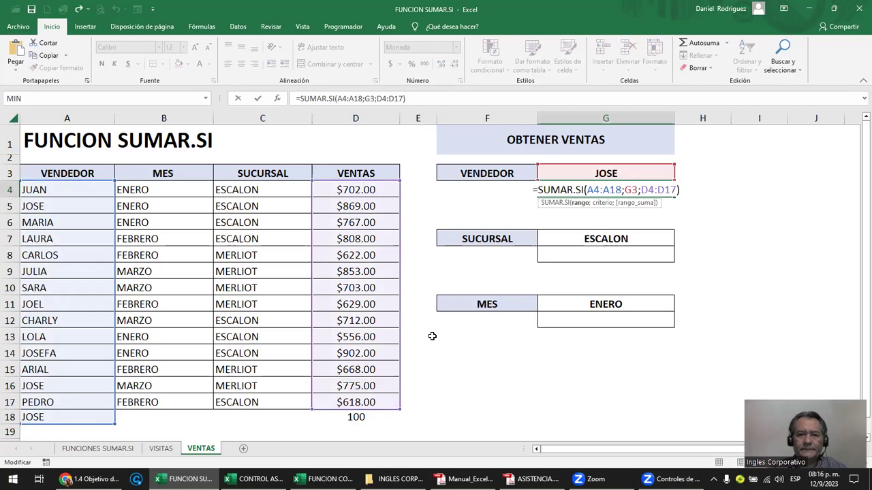
left_click_drag(397, 414, 401, 423)
key("Return")
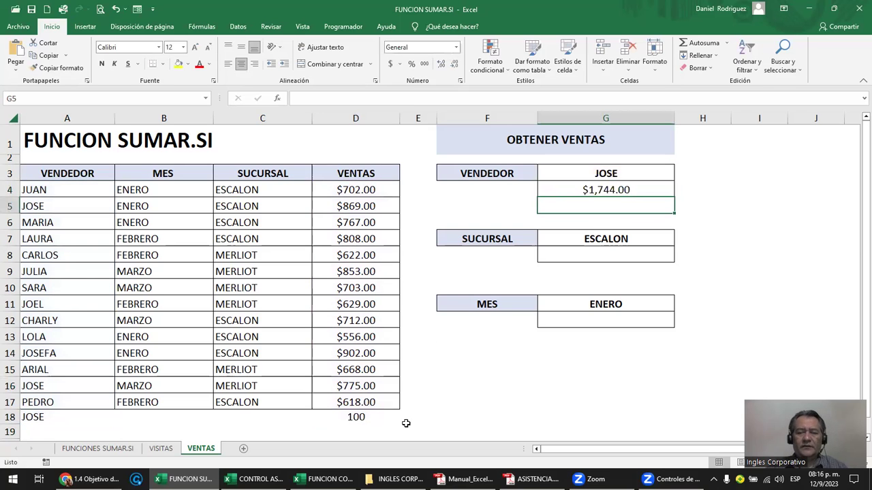
Step: Review G4's extended formula, then undo the trial range change and the 100 sale
double_click(626, 190)
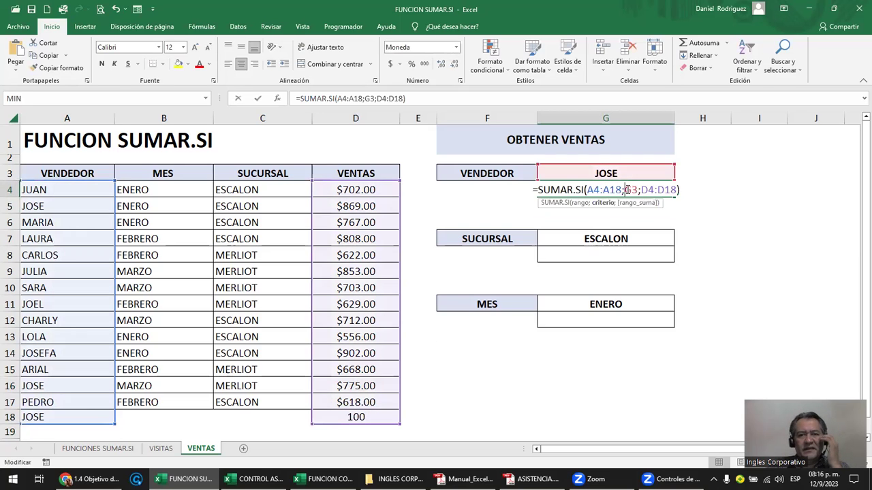
key("Escape")
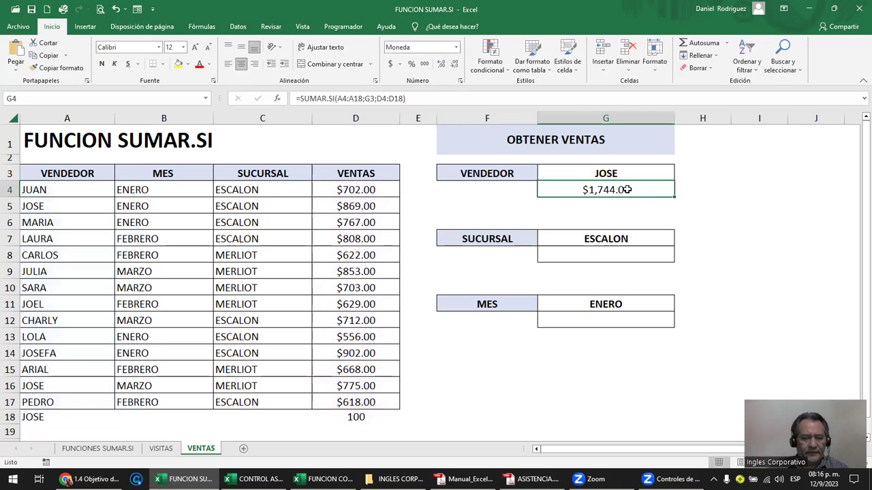
key("ctrl+z")
key("ctrl+z")
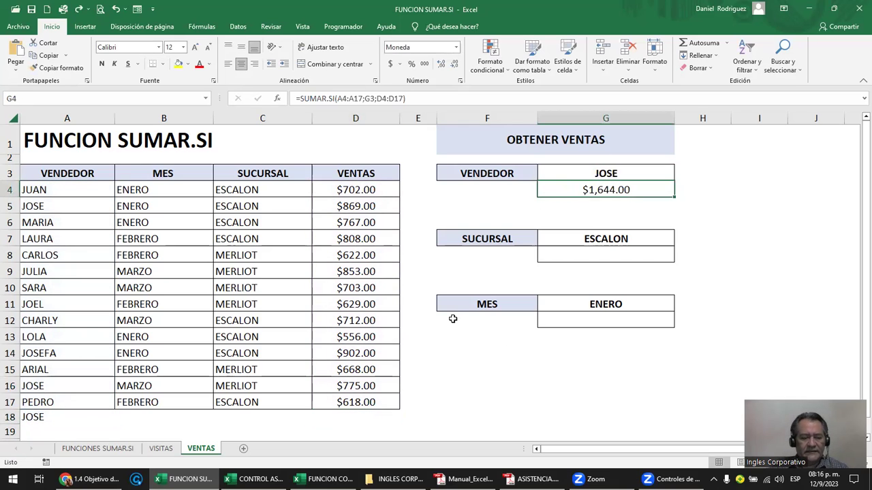
key("ctrl+z")
Step: Review G4's formula, then look at ESCALON in G7 and the branch column C4:C17
left_click(608, 193)
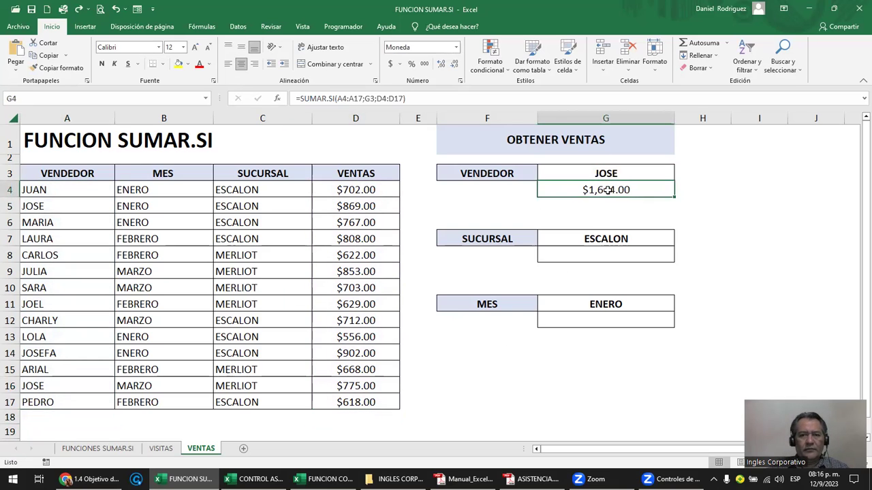
double_click(609, 192)
key("Escape")
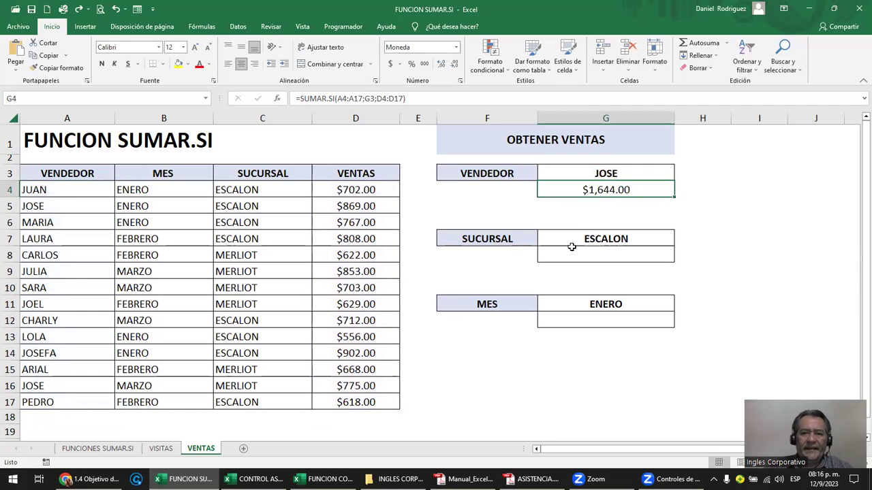
left_click(598, 239)
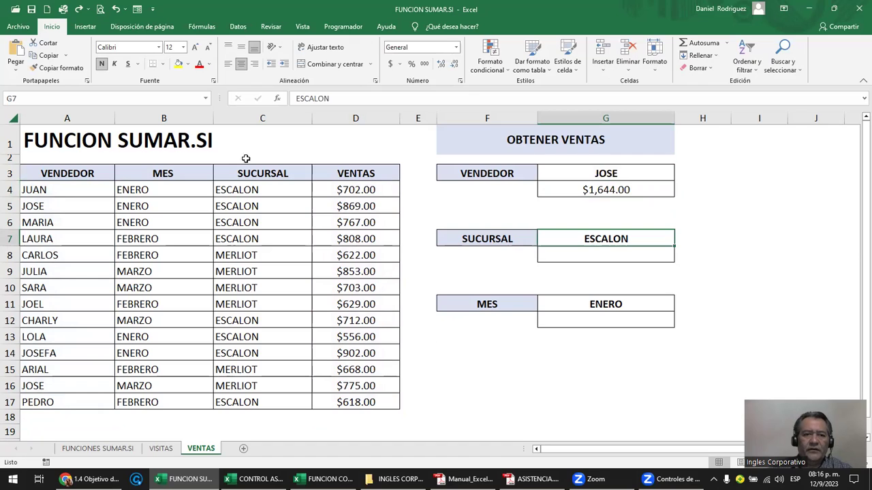
left_click_drag(246, 190, 253, 403)
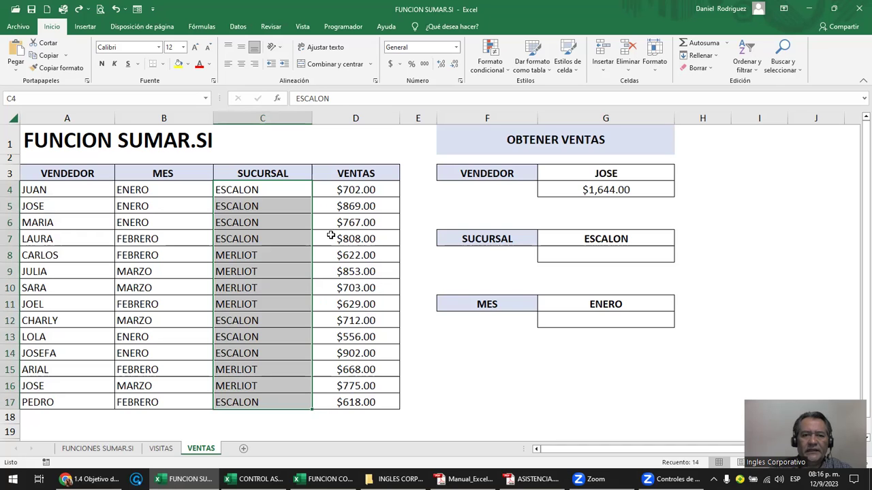
Step: Enter =SUMAR.SI(C4:C17;G7;D4:D17) in G8 to total ESCALON's sales
left_click(603, 257)
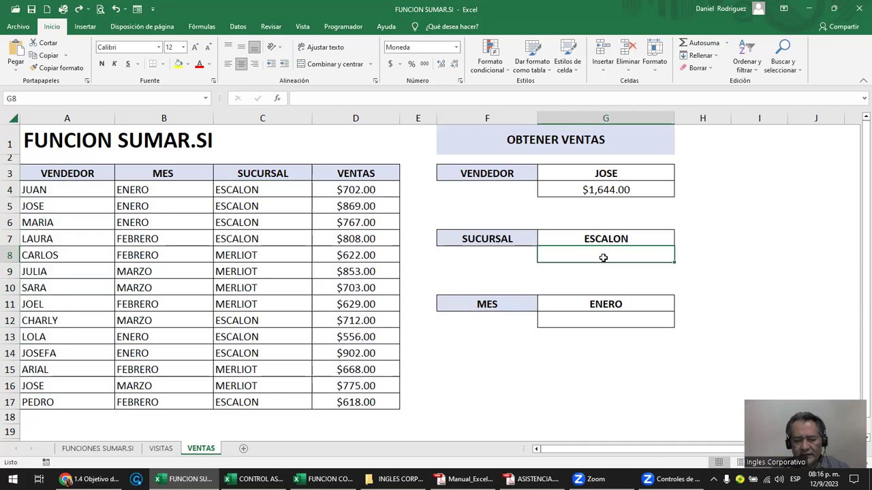
type("=SUMAR")
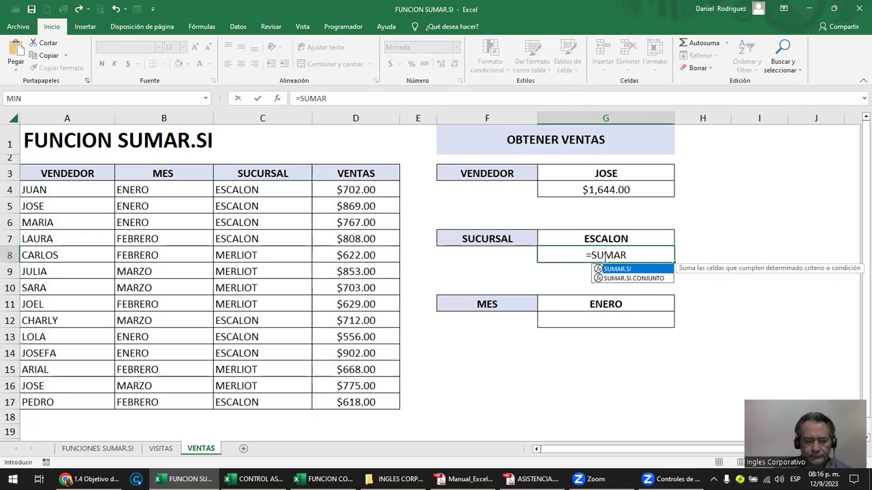
type(".")
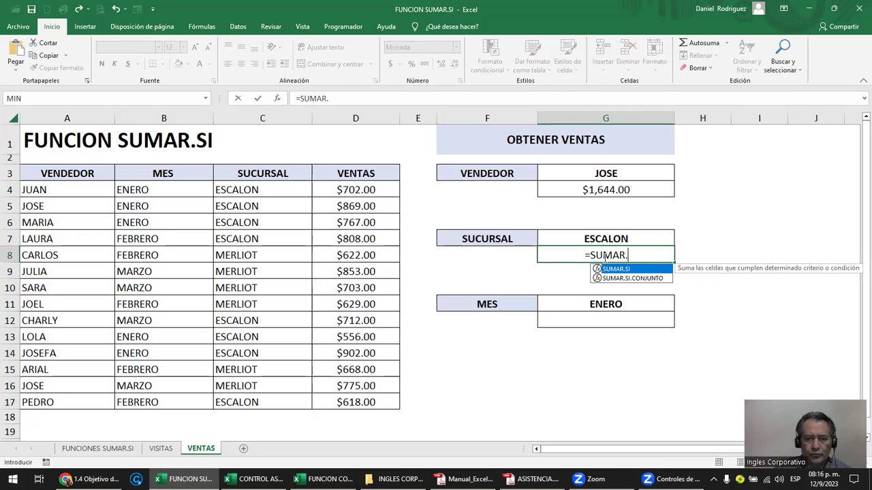
key("Tab")
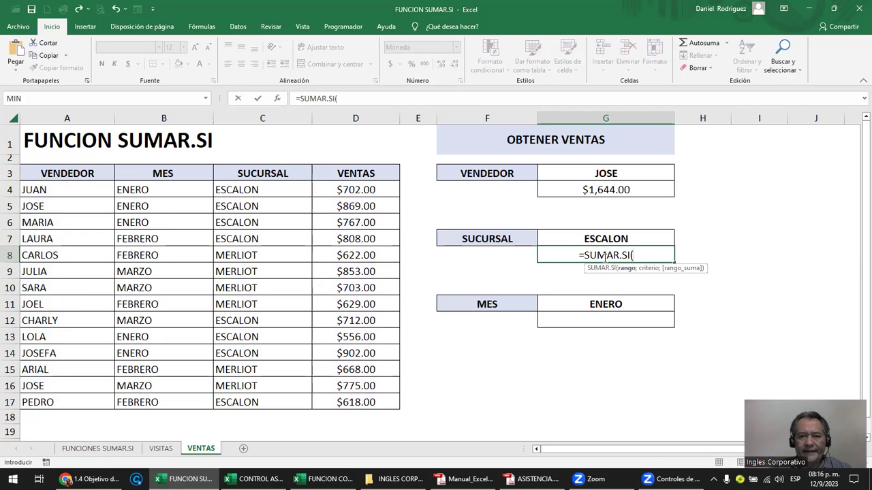
left_click_drag(261, 190, 264, 402)
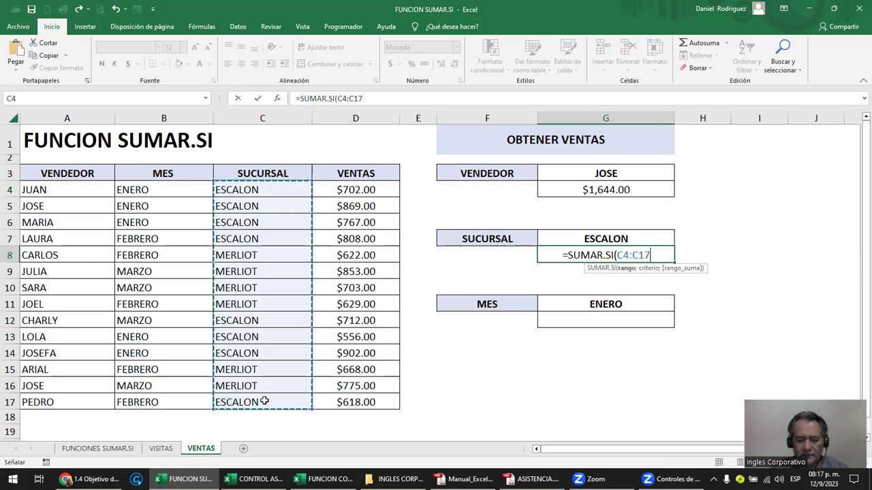
type(";")
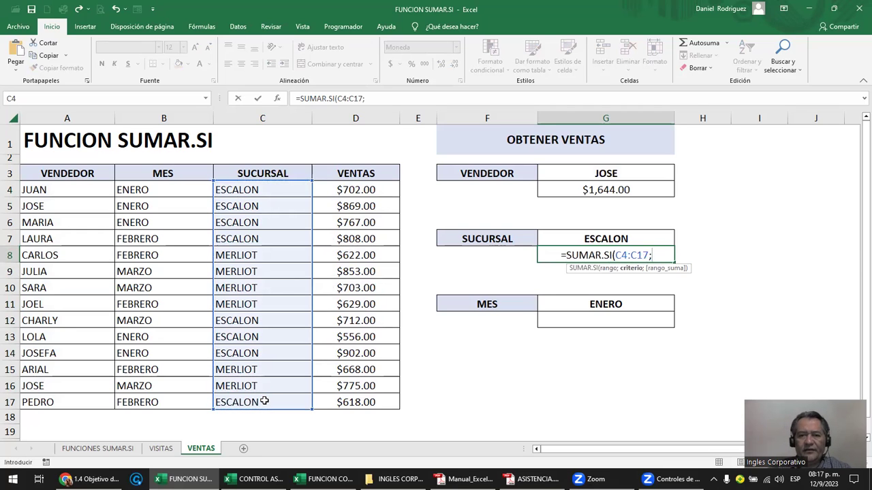
left_click(590, 237)
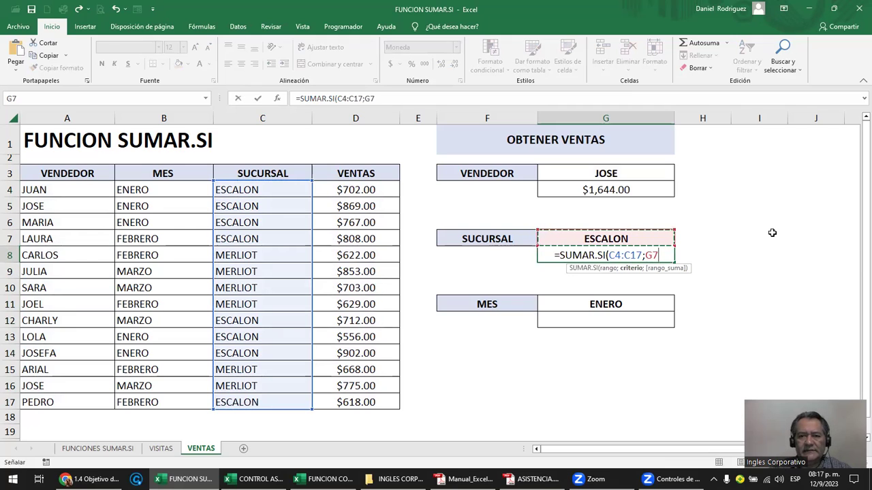
type(";")
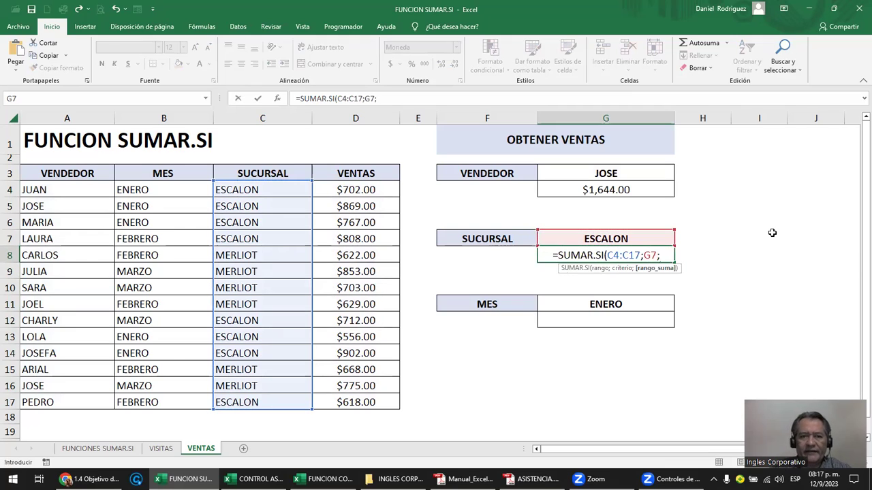
left_click_drag(357, 189, 370, 394)
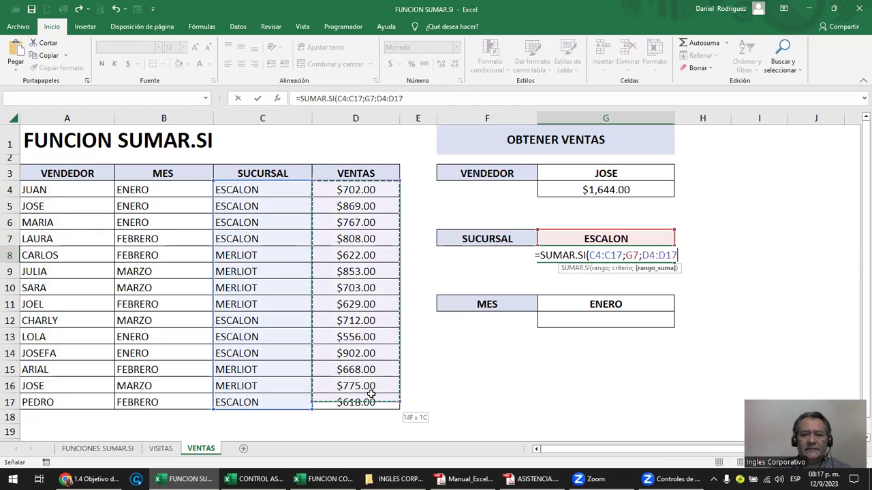
type(")")
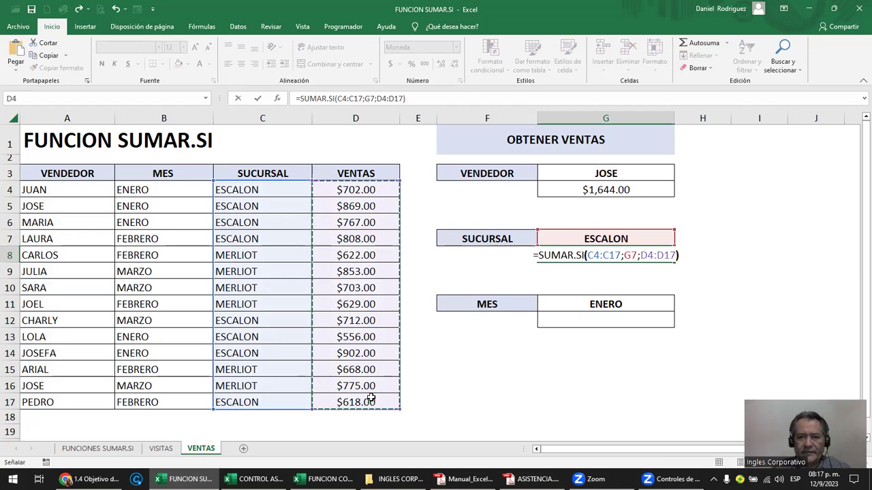
key("ctrl+Return")
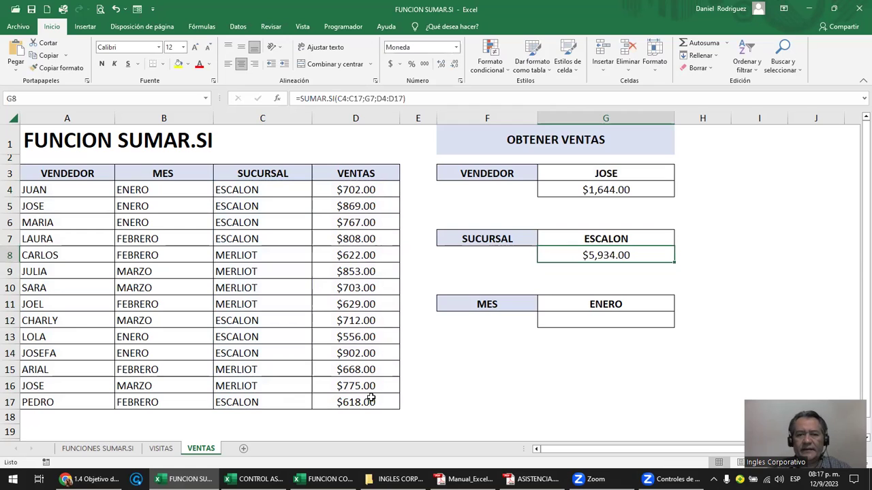
double_click(601, 255)
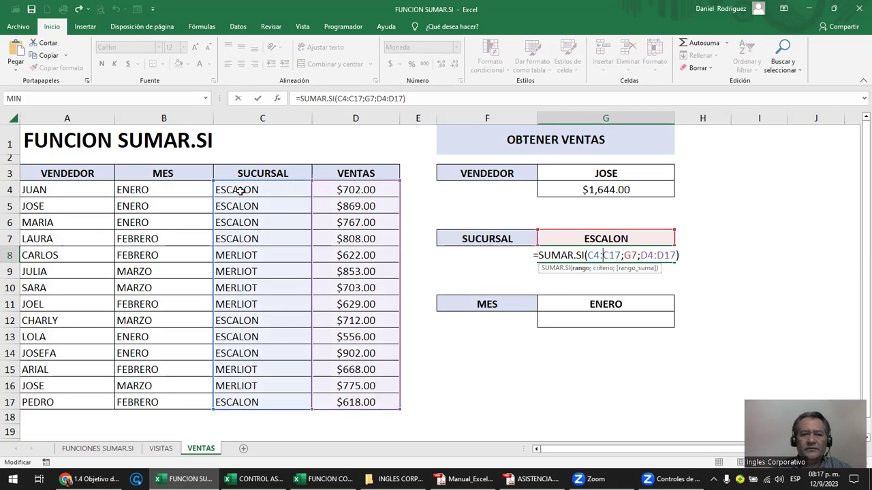
key("ctrl+Return")
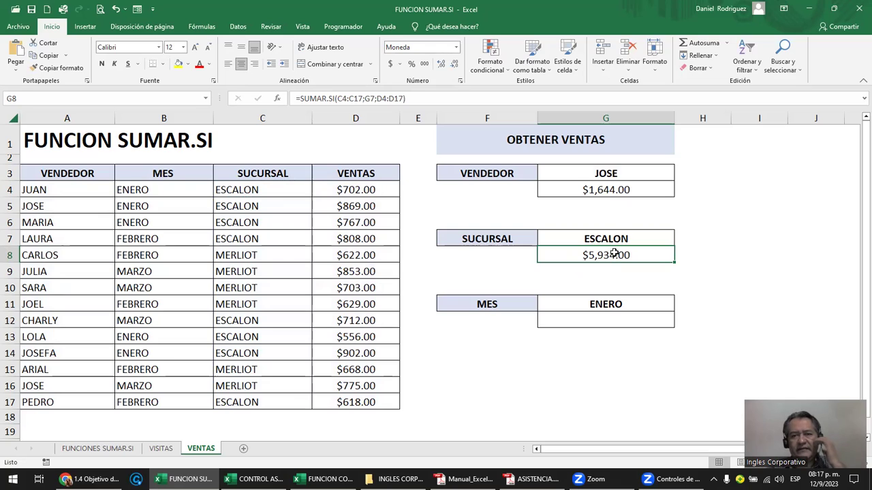
double_click(614, 257)
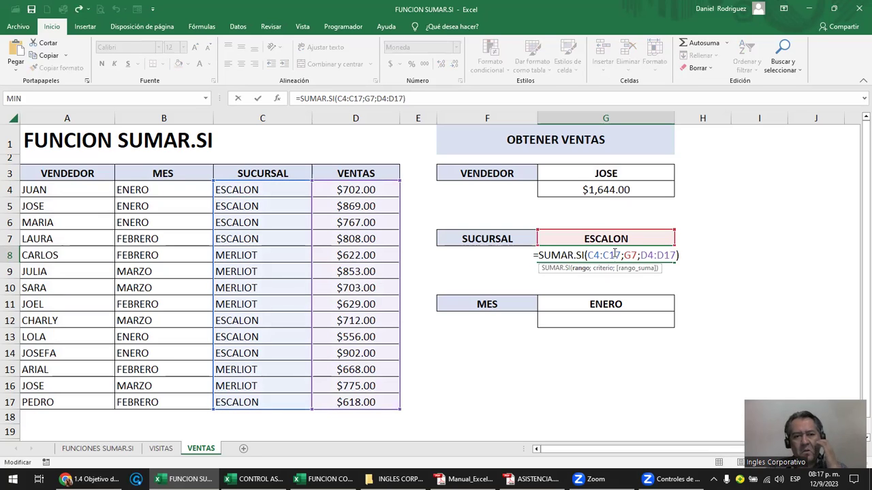
left_click(245, 193)
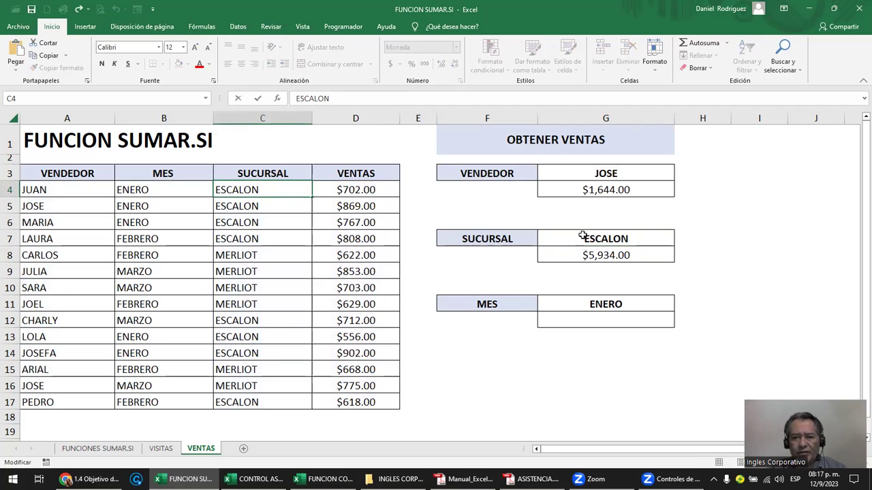
left_click(617, 244)
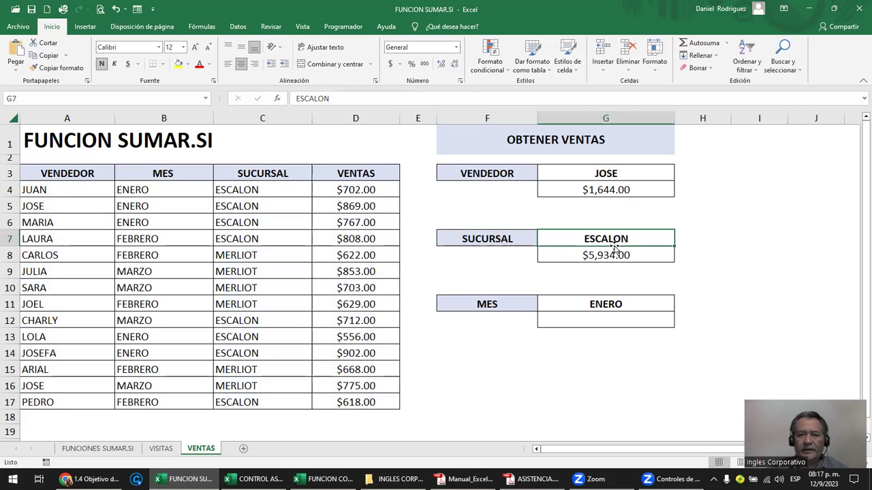
left_click(601, 255)
left_click(493, 239)
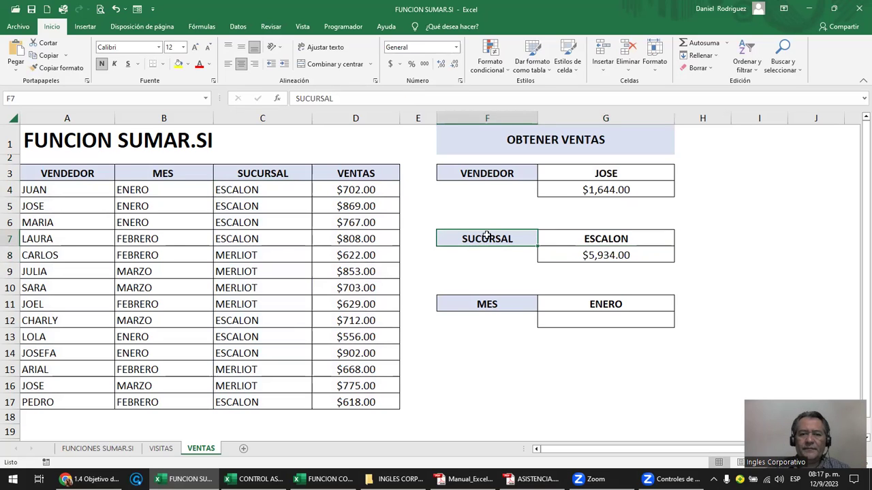
left_click(587, 169)
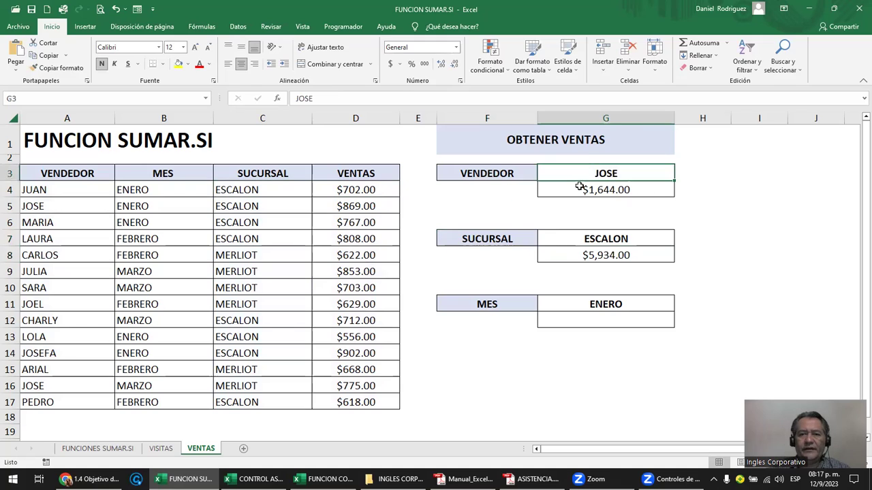
left_click(579, 190)
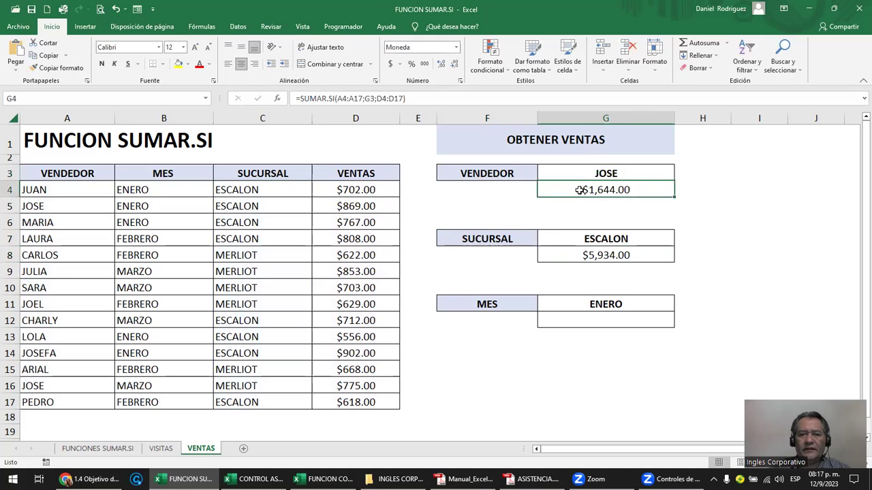
left_click(572, 240)
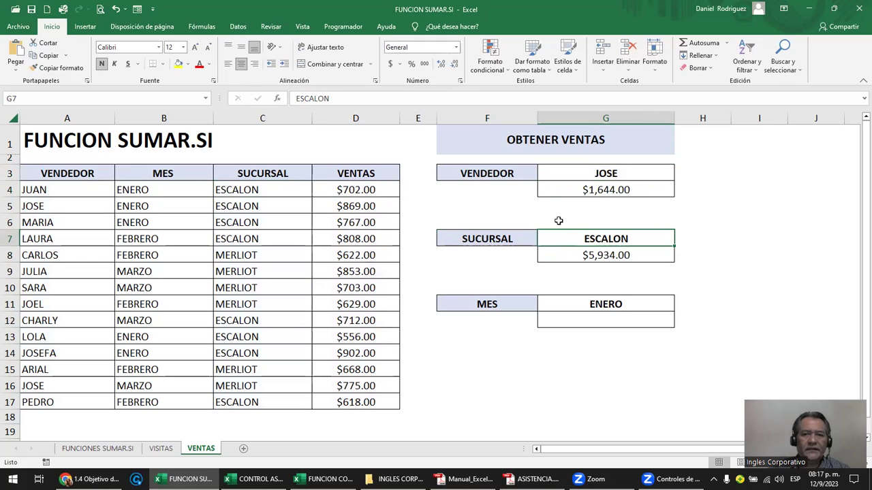
left_click(598, 255)
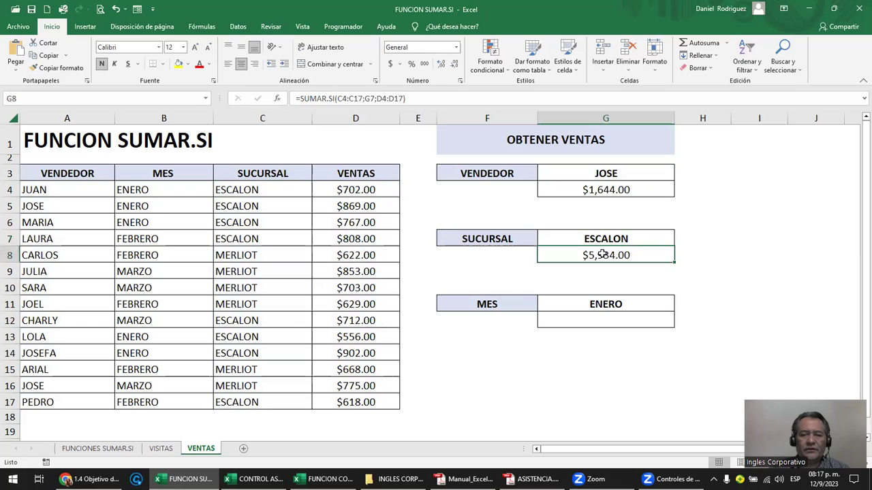
left_click(606, 304)
left_click(500, 304)
left_click(594, 305)
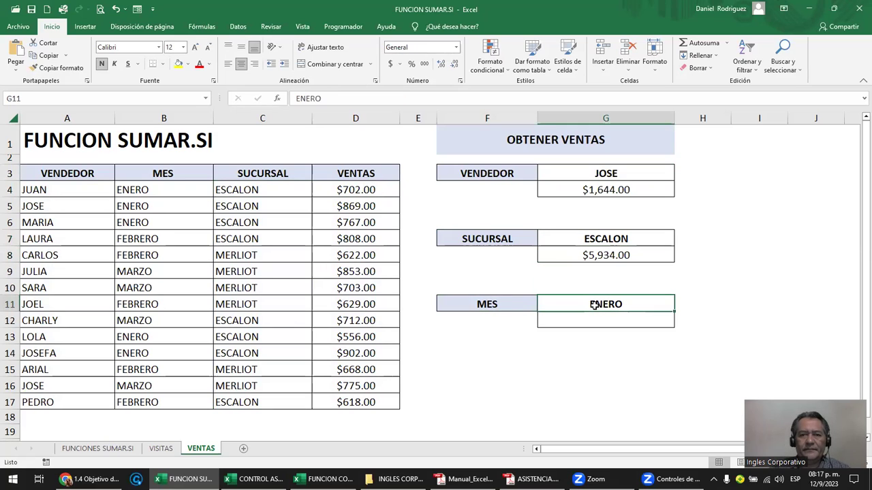
Step: Enter =SUMAR.SI(B4:B17;G11;D4:D17) in G12, totalling ENERO sales at $3,796.00
left_click(591, 321)
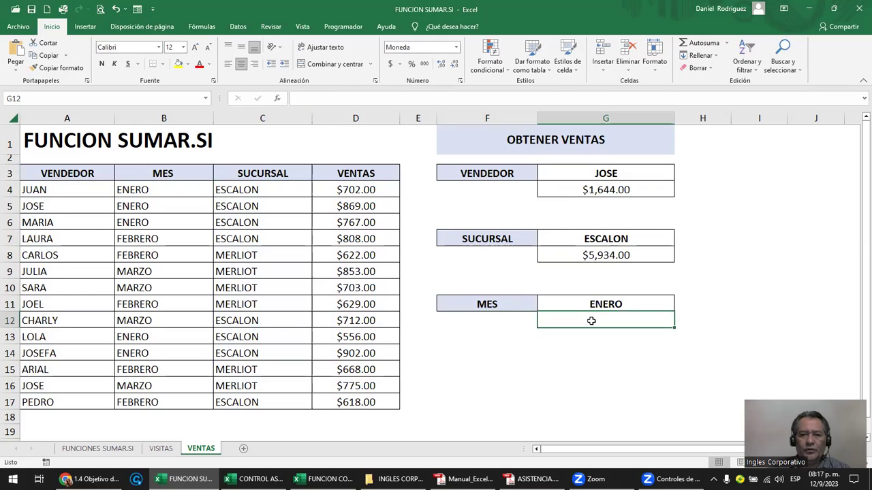
type("=")
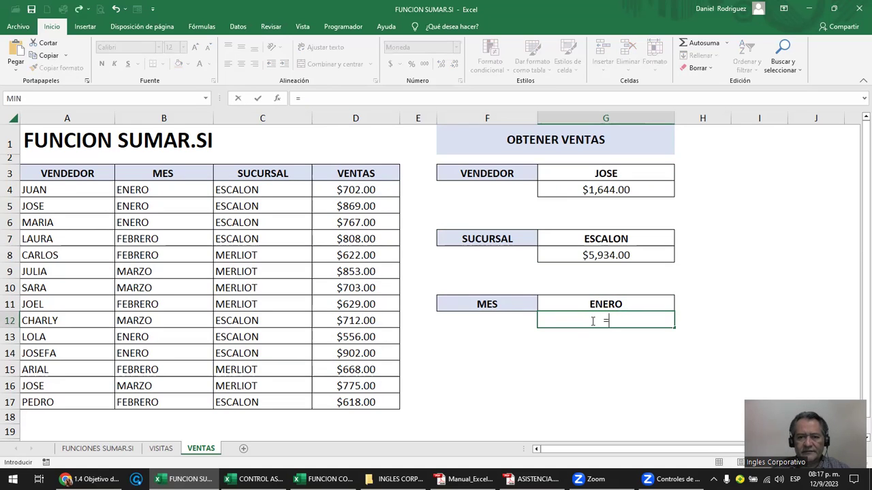
type("SUMAR")
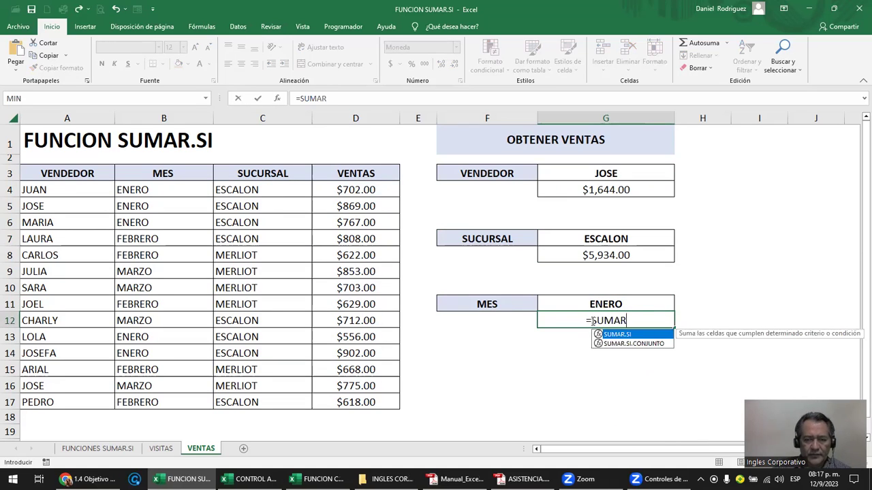
key("Tab")
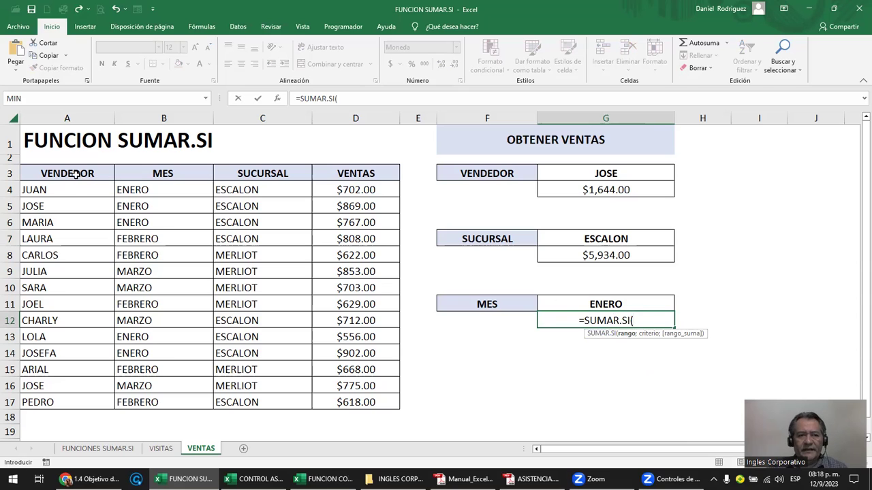
left_click_drag(148, 192, 165, 402)
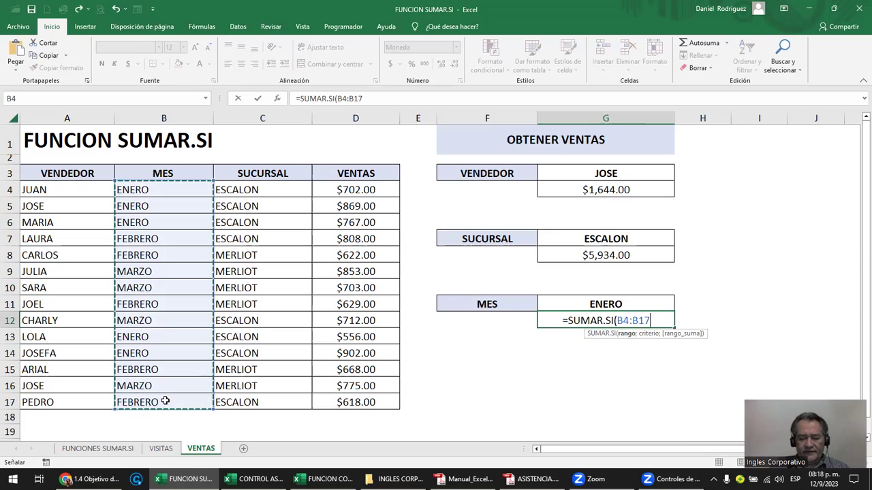
type(";")
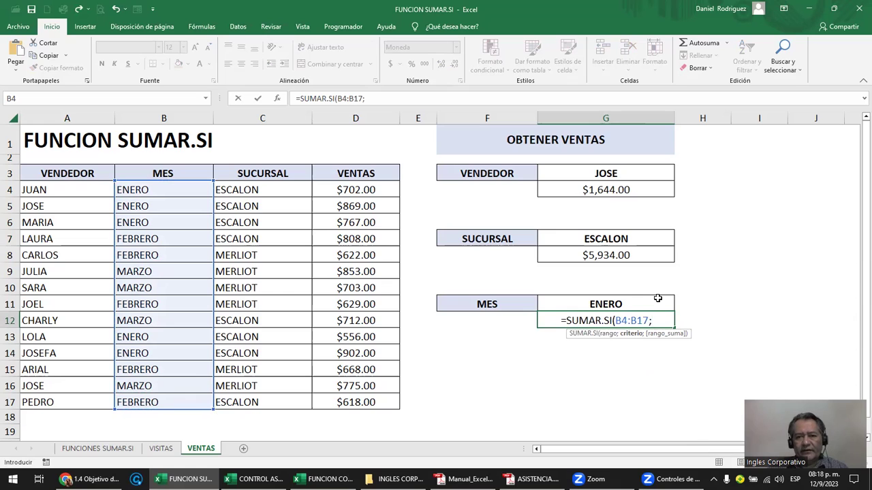
left_click(618, 304)
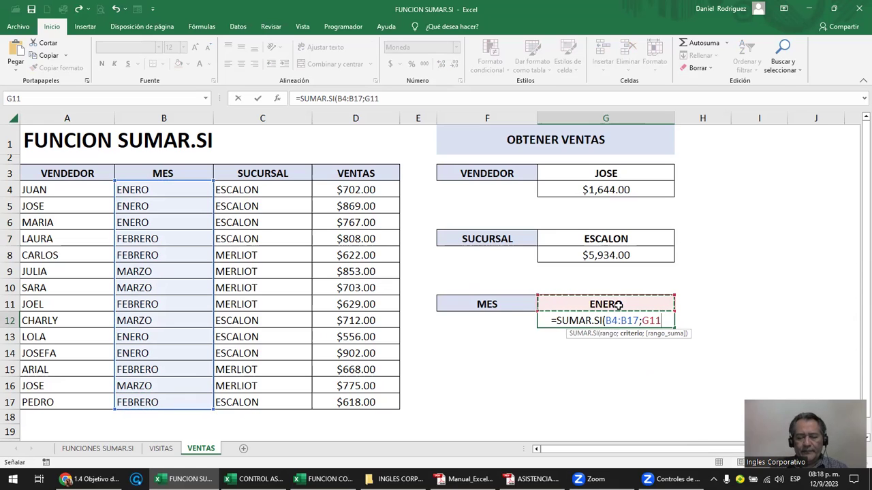
type(";")
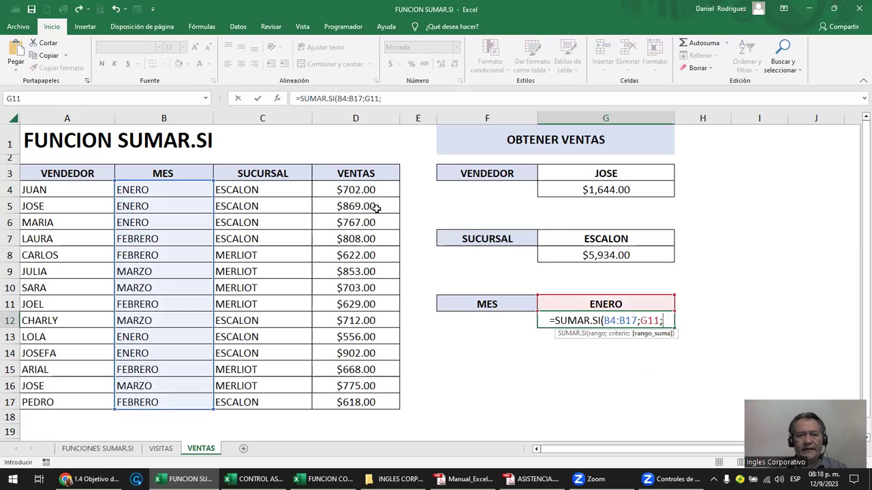
left_click_drag(363, 189, 360, 400)
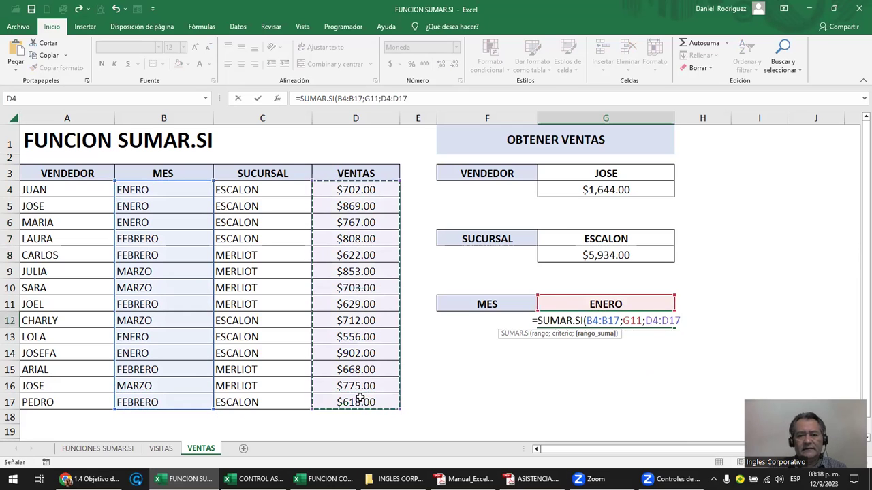
type(")")
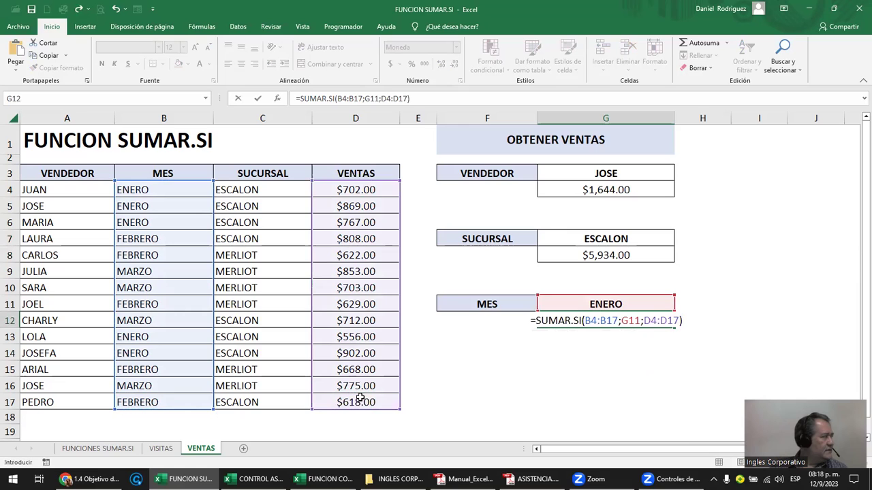
key("ctrl+Return")
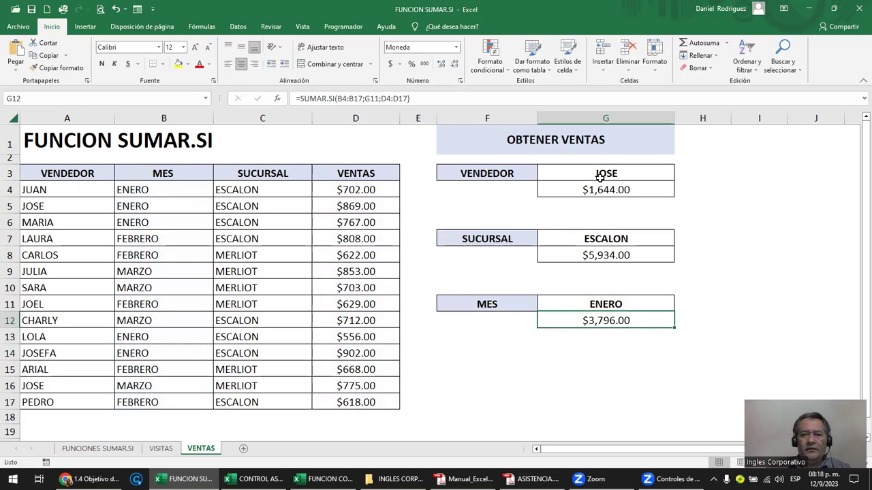
Step: Change the vendor criterion in G3 from JOSE to CARLOS ($622.00)
left_click(548, 175)
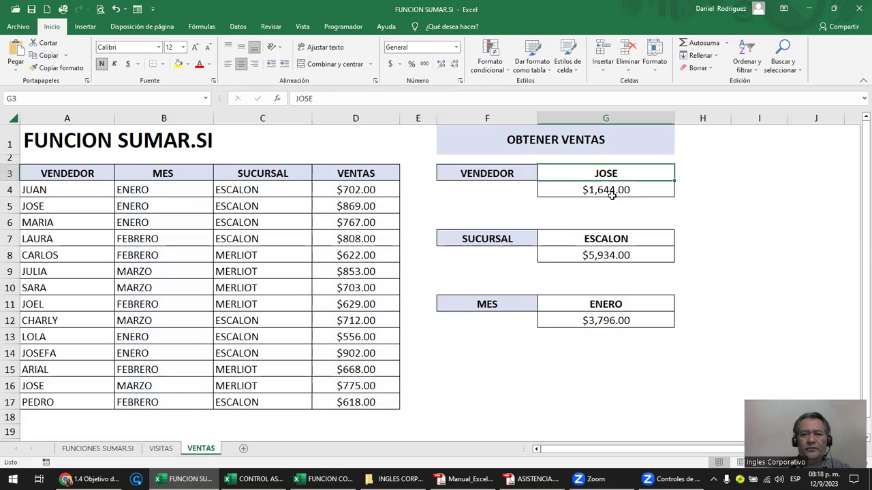
left_click(615, 239)
left_click(617, 303)
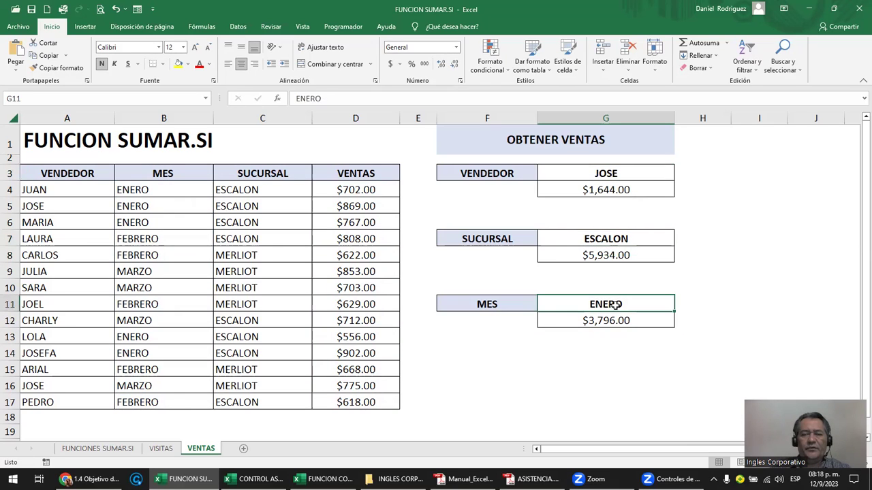
left_click(599, 178)
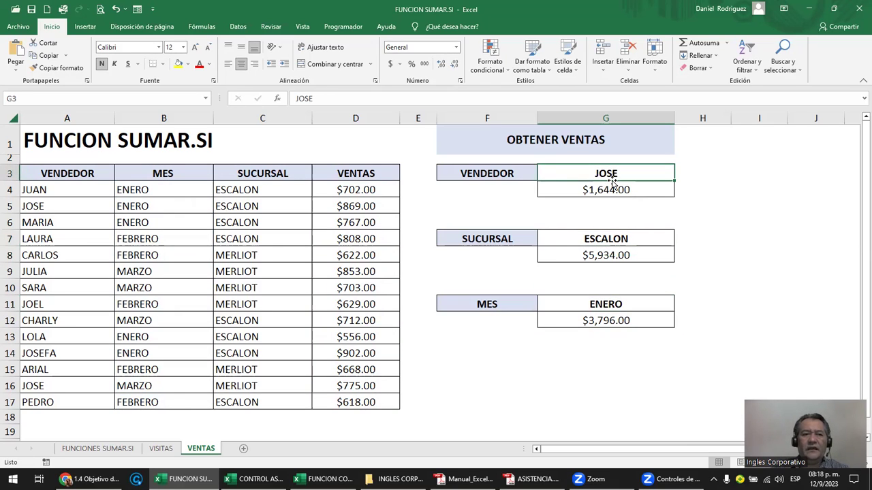
type("C")
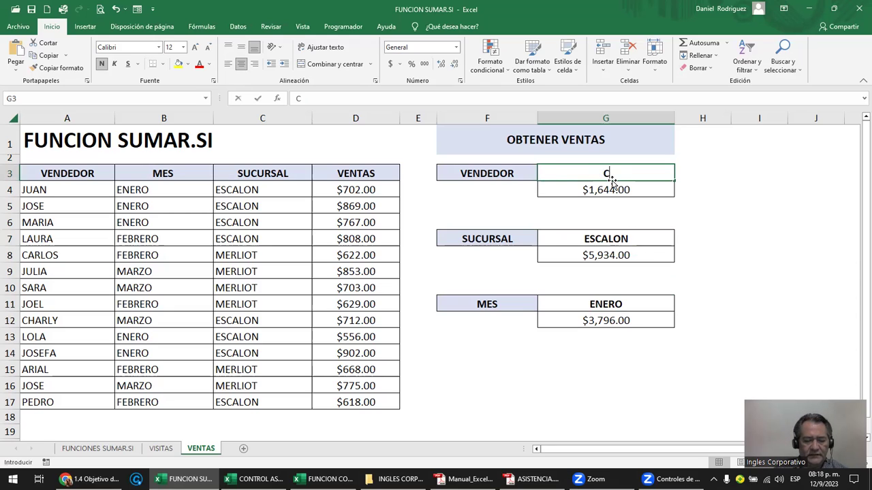
key("BackSpace")
type("CARLOS")
key("Return")
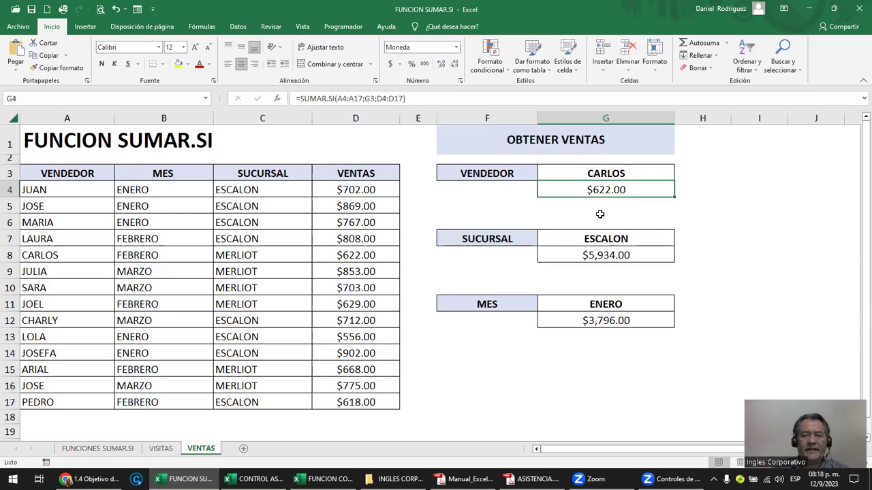
Step: Set the branch criterion in G7 to CENTRO, then to MERLIOT ($4,250.00)
left_click(627, 240)
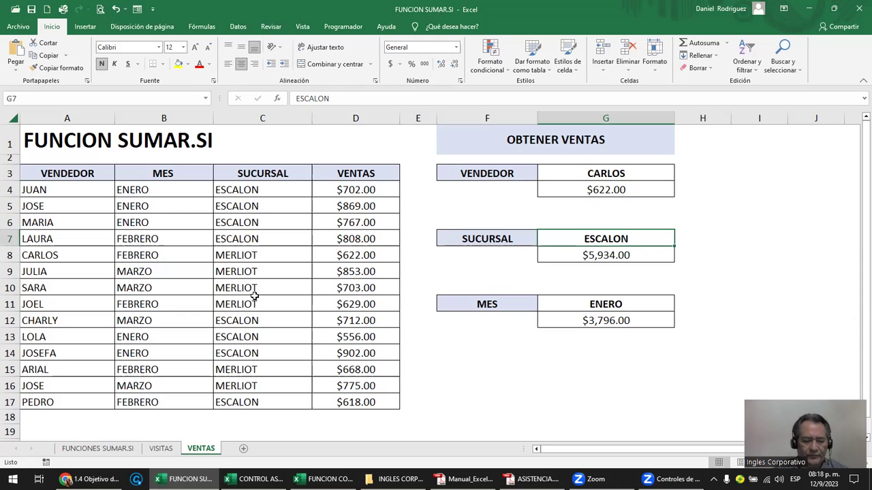
type("CENTRO")
key("Return")
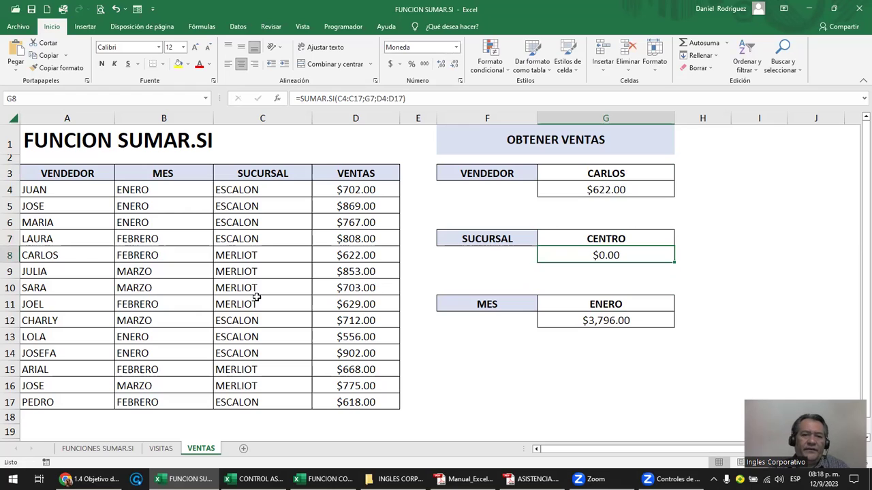
double_click(643, 252)
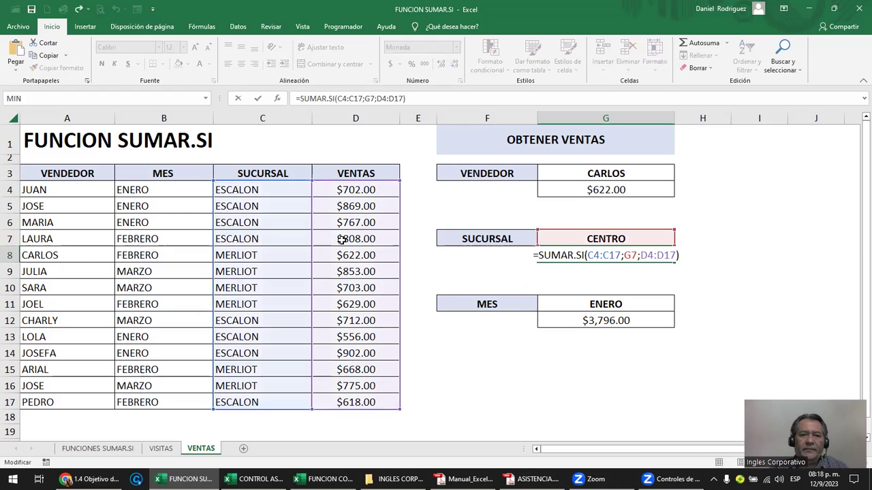
key("Escape")
left_click(636, 240)
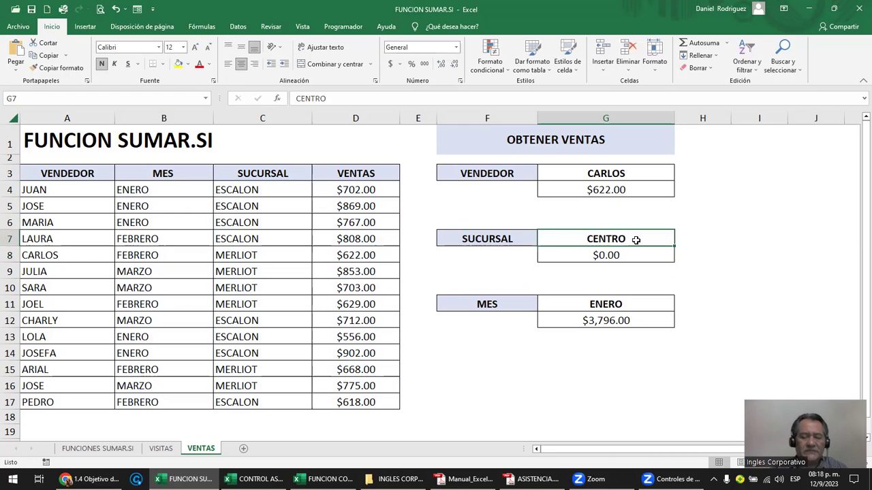
type("MERLIOT")
key("Return")
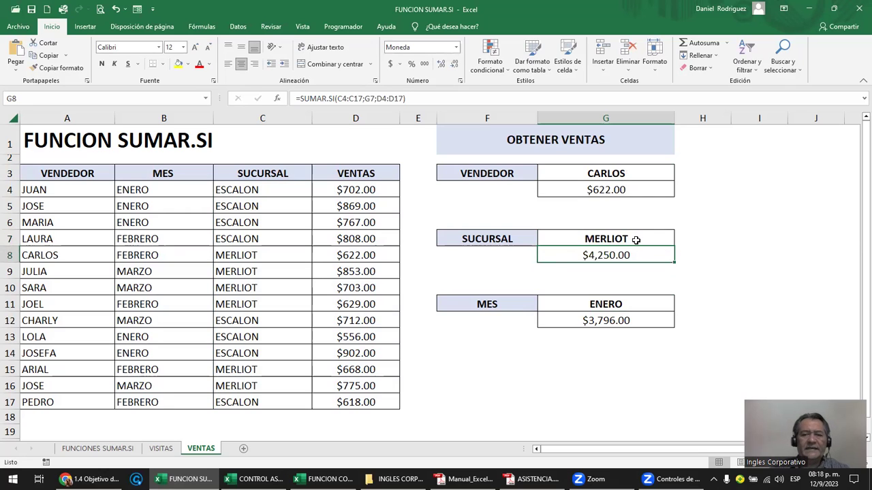
Step: Set the month criterion in G11 to FEBRERO, then MARZO ($3,043.00), and open VISITAS
left_click(626, 308)
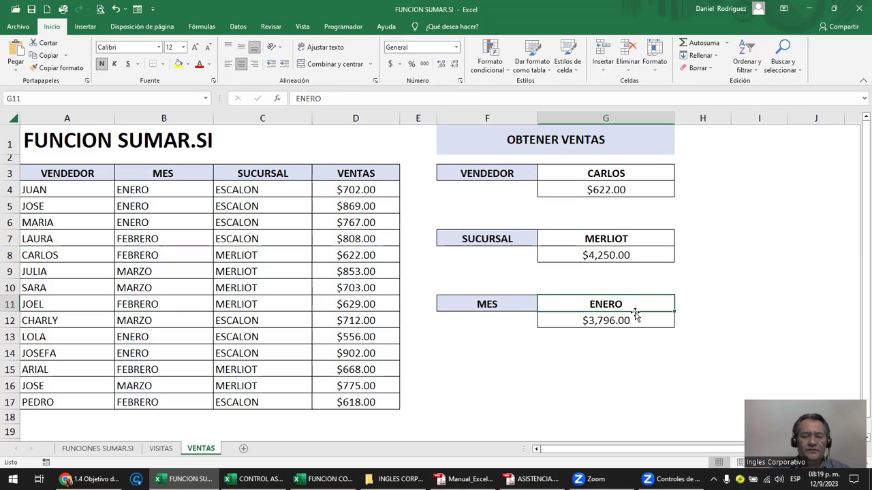
type("FEBRERO")
key("Return")
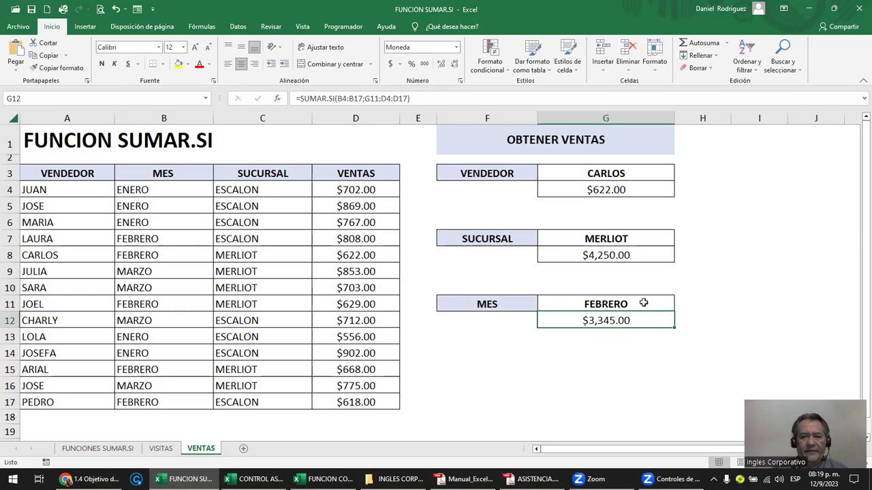
left_click(650, 304)
type("MARZO")
key("Return")
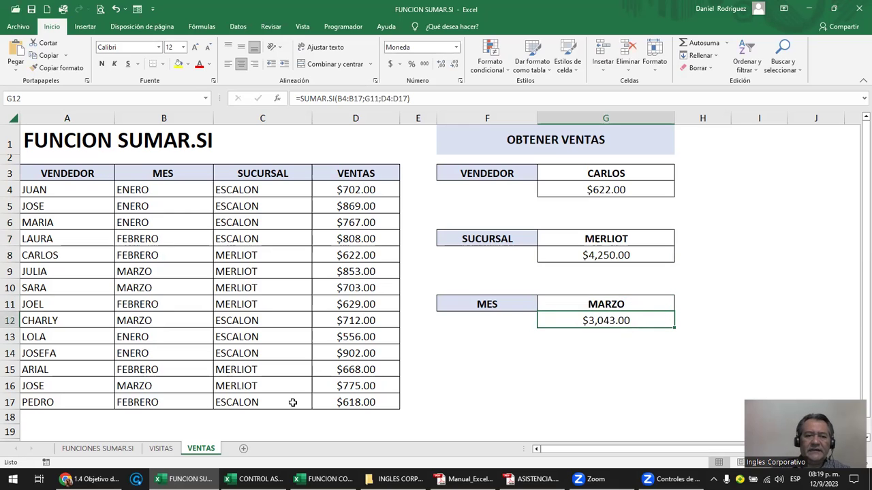
left_click(162, 449)
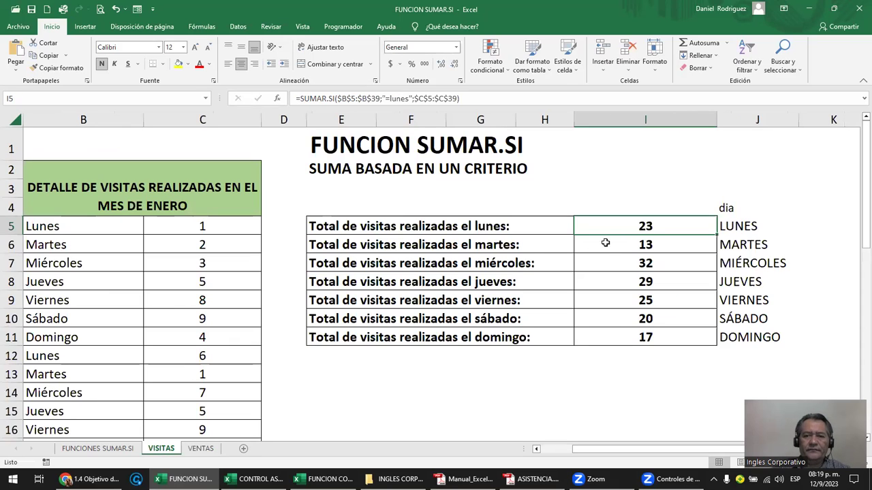
Step: Inspect the "=lunes" criterion in I5's SUMAR.SI formula unchanged, then return to VENTAS
double_click(644, 226)
left_click_drag(654, 226, 706, 226)
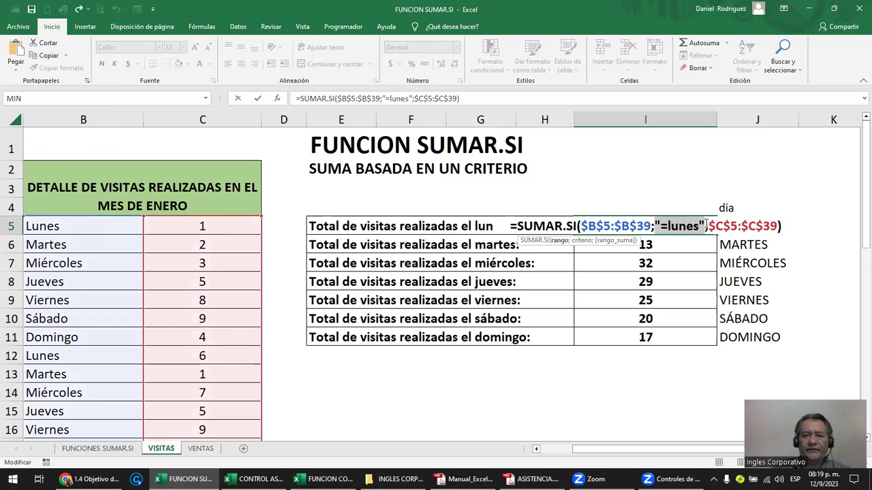
key("Escape")
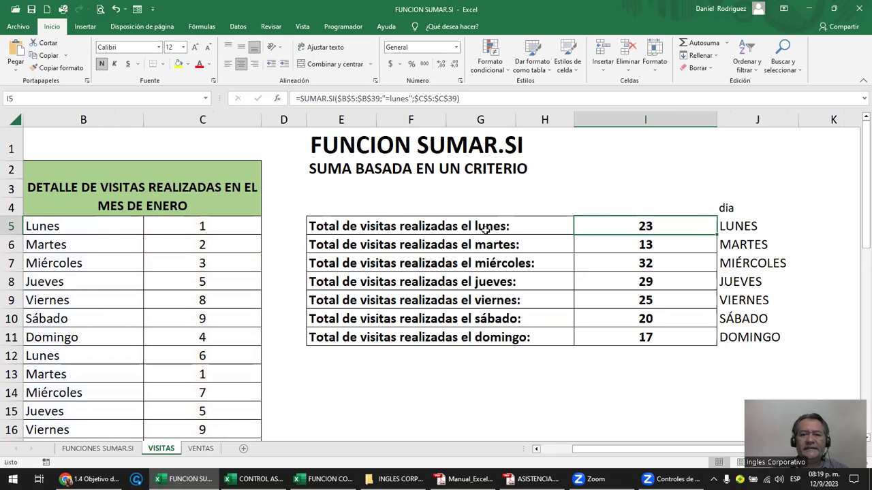
left_click(485, 229)
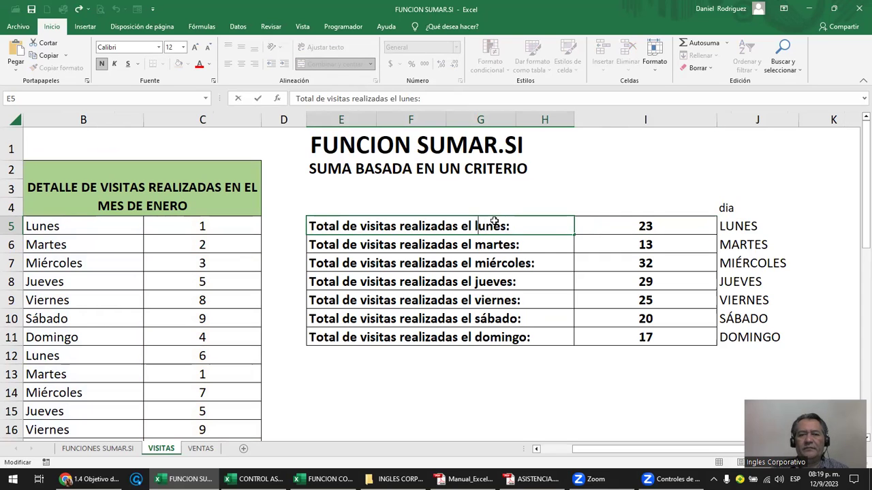
double_click(644, 227)
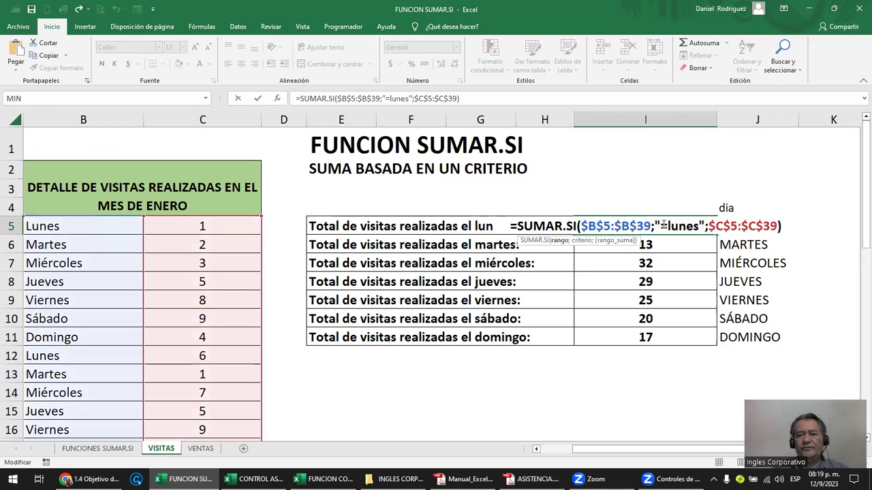
left_click_drag(660, 226, 703, 226)
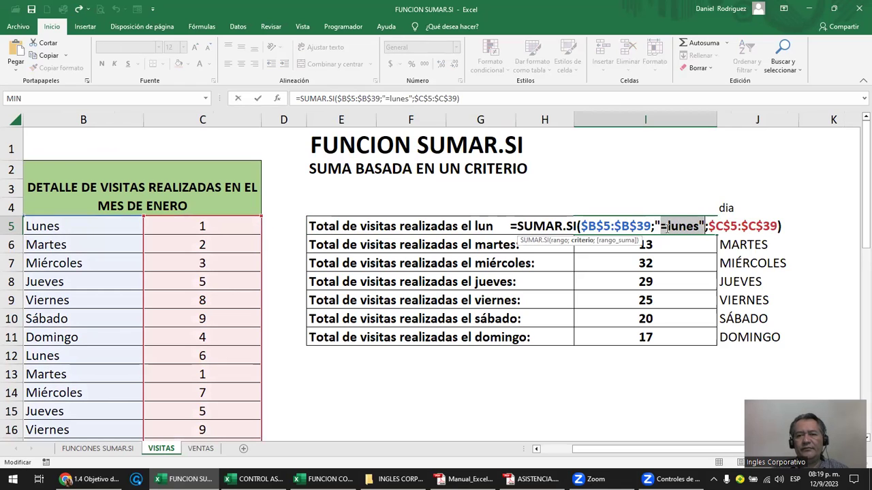
key("Return")
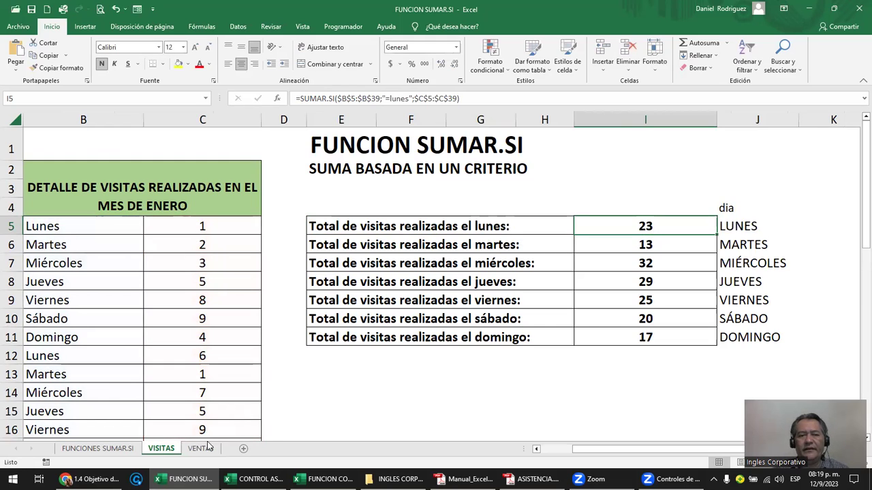
left_click(201, 448)
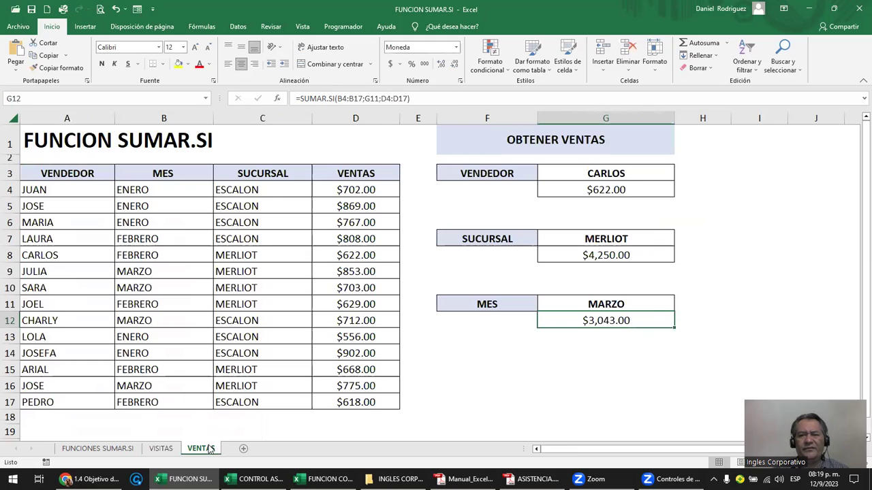
Step: Enter JOEL as the vendor criterion in G3, giving $629.00 in G4
left_click(512, 171)
key("Down")
key("Down")
key("Up")
key("Up")
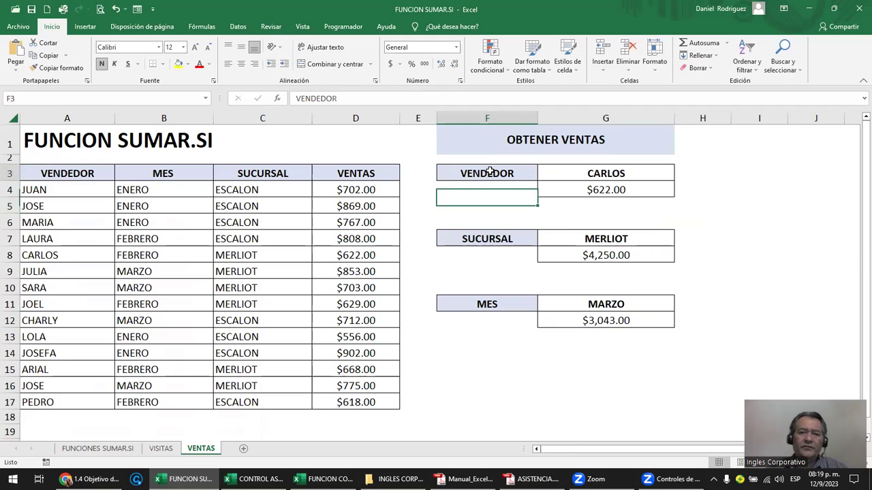
left_click(572, 171)
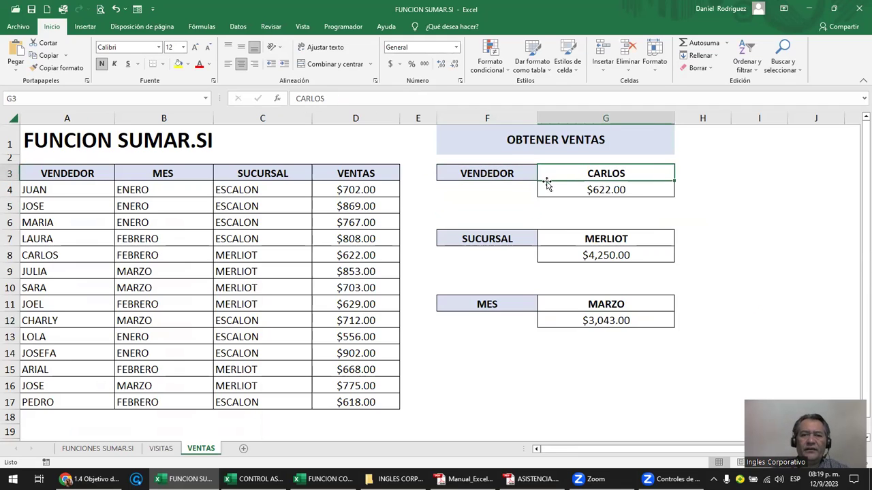
left_click(565, 186)
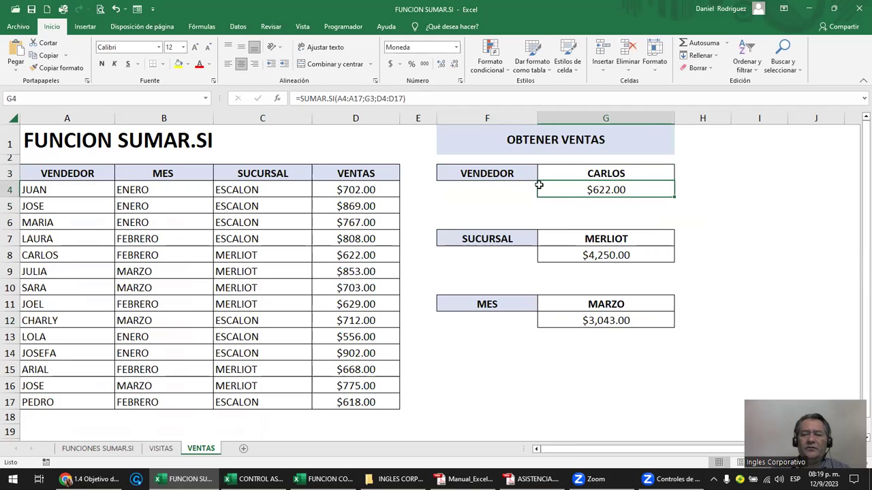
left_click(579, 175)
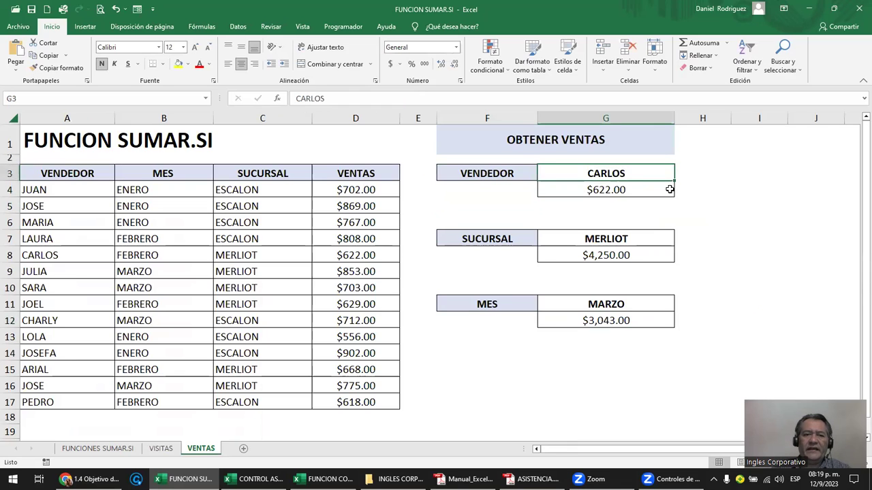
type("JOEL")
key("Return")
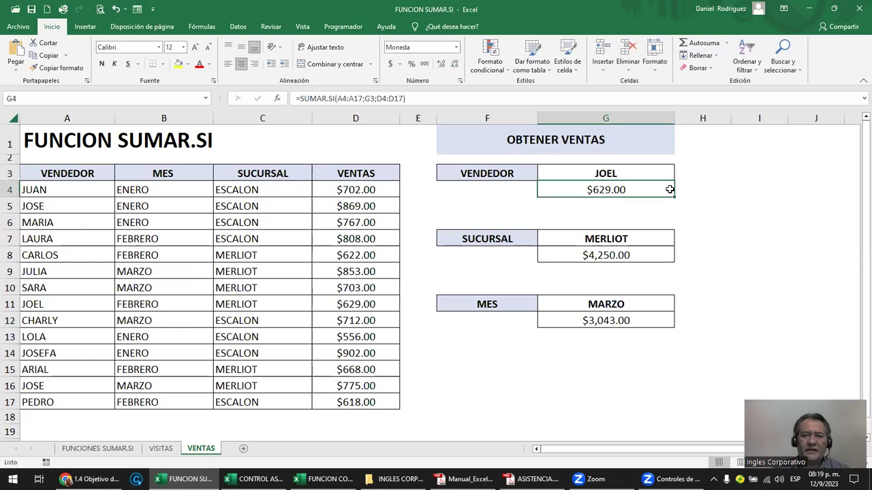
Step: Review the JOEL, MERLIOT and MARZO criteria and their G4, G8 and G12 formulas
left_click_drag(488, 175, 602, 318)
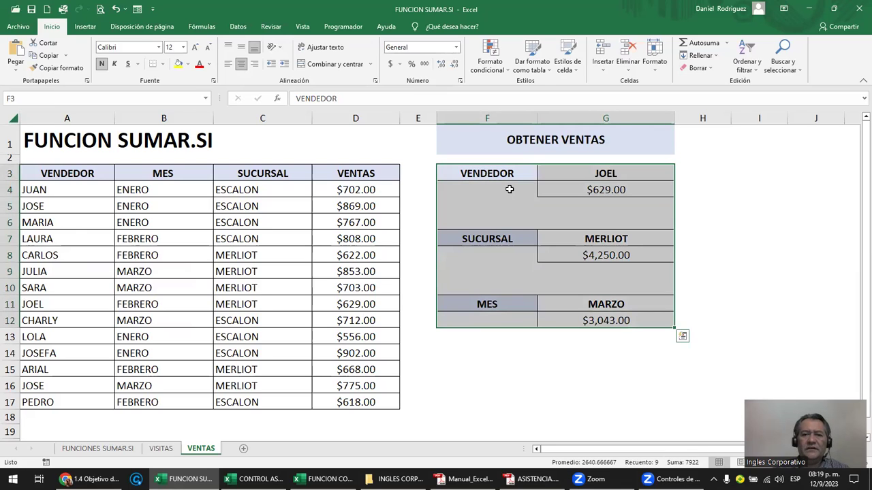
left_click(582, 213)
left_click_drag(479, 171, 593, 188)
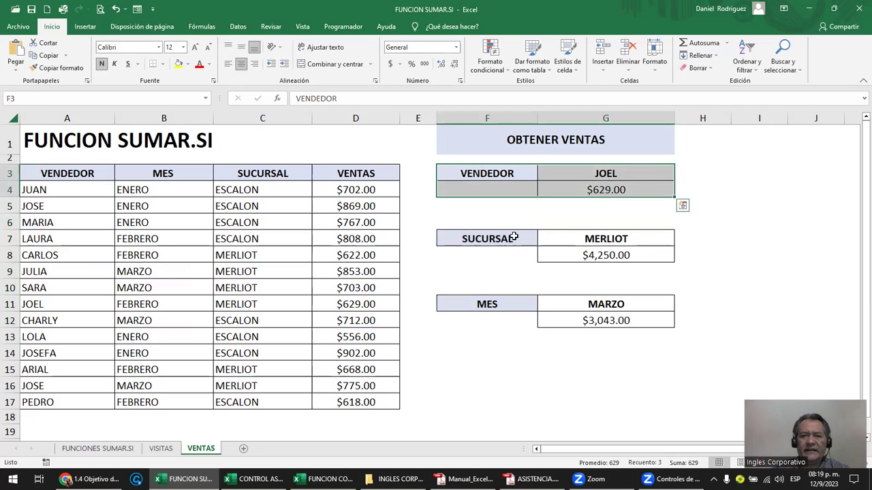
left_click_drag(514, 236, 570, 250)
left_click_drag(502, 308, 598, 315)
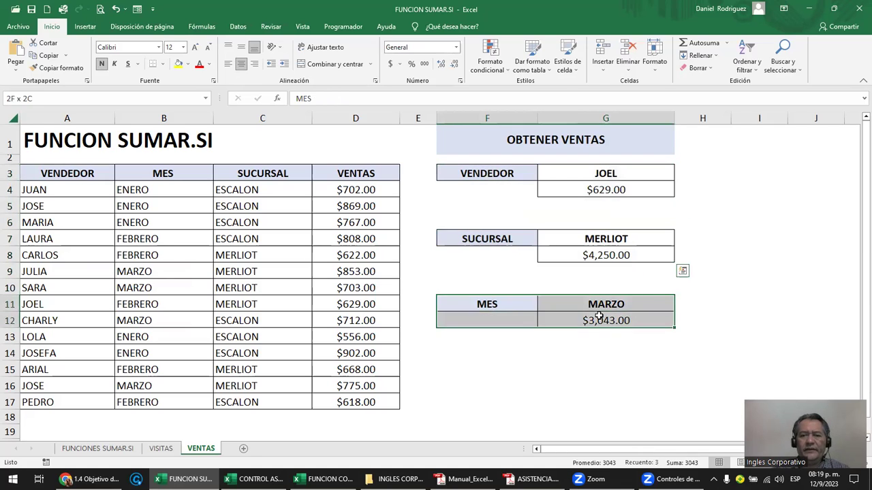
left_click(599, 317)
left_click(614, 254)
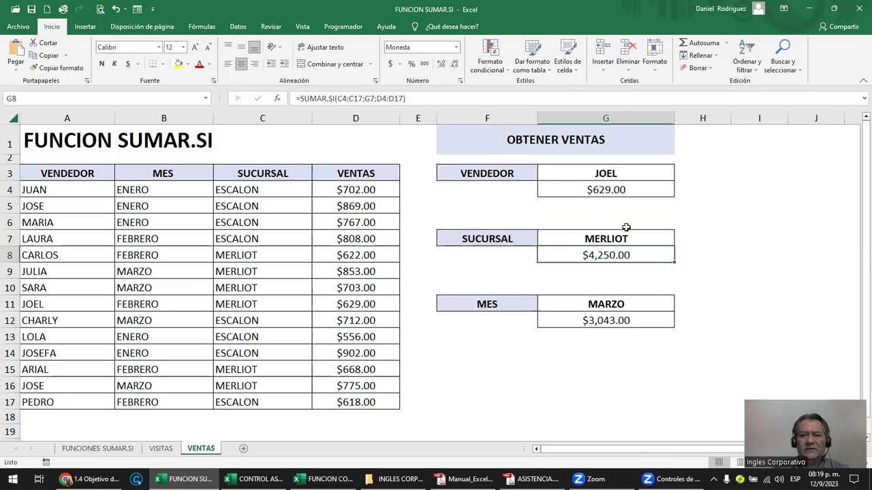
left_click(615, 188)
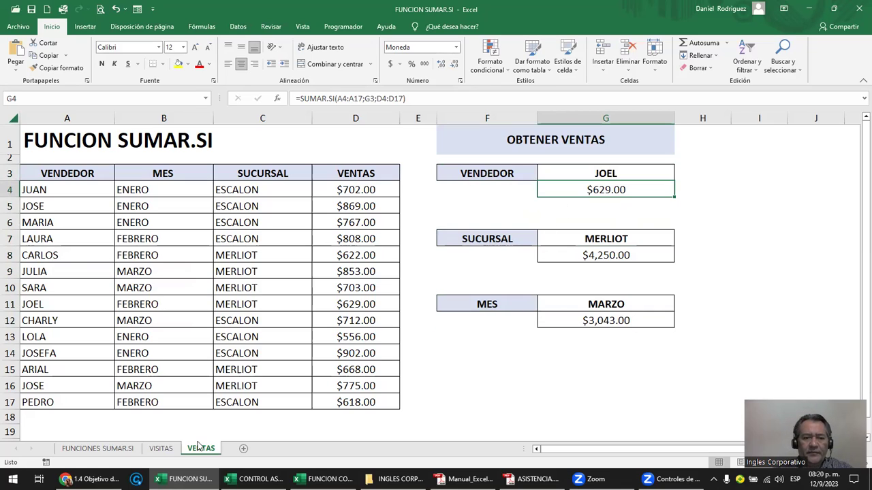
left_click(494, 174)
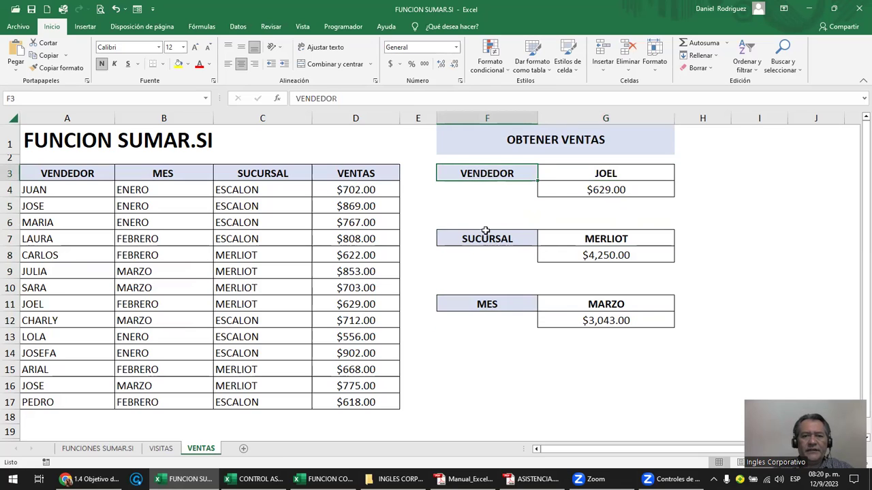
left_click(596, 173)
left_click(609, 239)
left_click(621, 304)
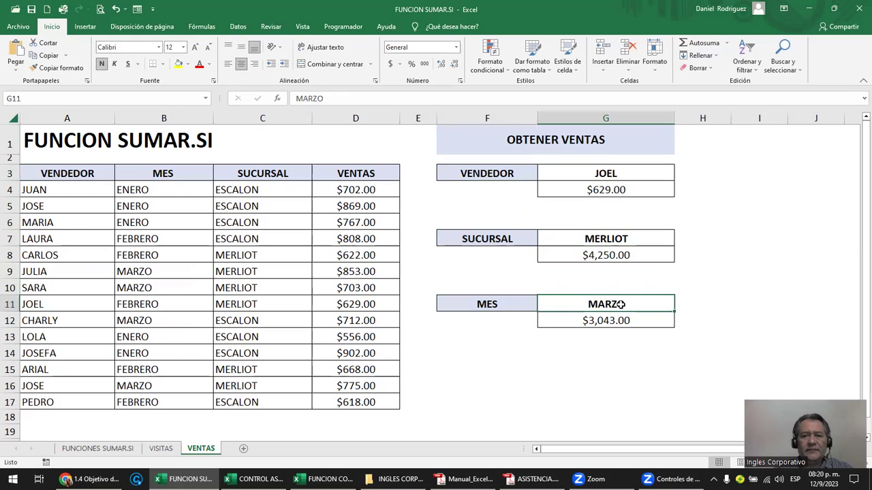
left_click(612, 322)
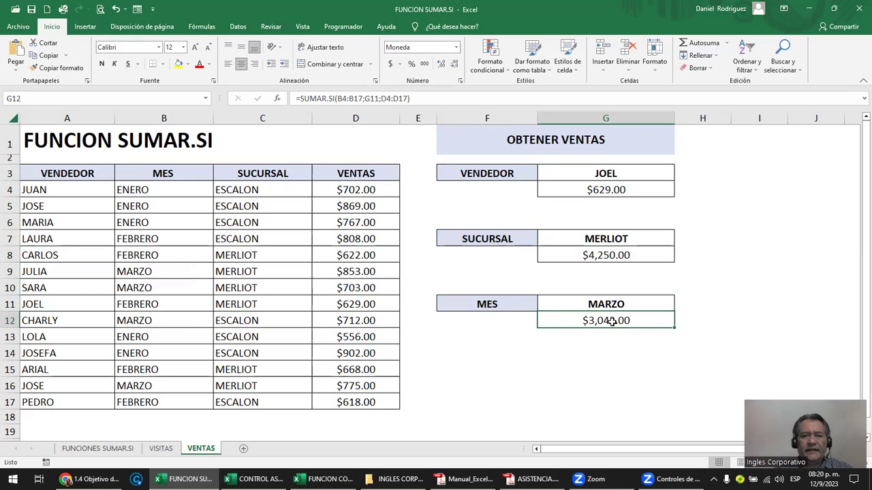
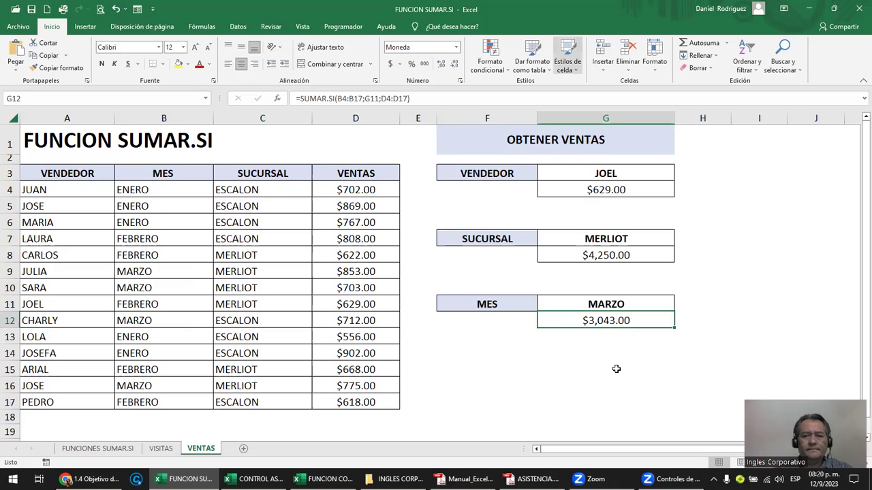
Step: Go to the FUNCIONES SUMAR.SI sheet and select the table headings up to ESTADO
left_click(611, 335)
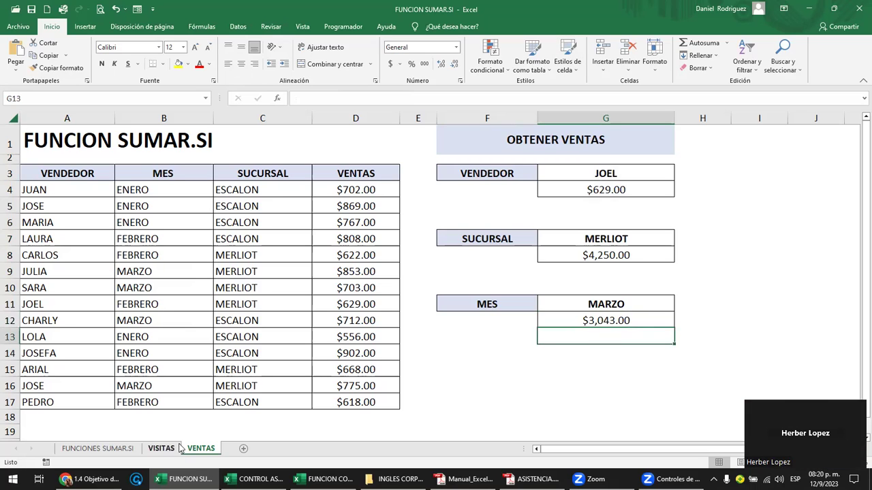
left_click(104, 453)
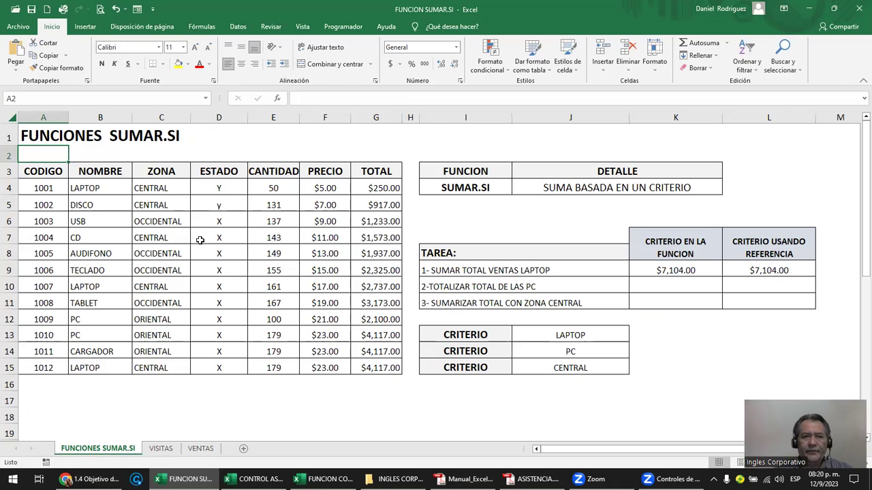
mouse_move(39, 172)
left_mouse_down()
mouse_move(365, 253)
mouse_move(398, 373)
left_mouse_up()
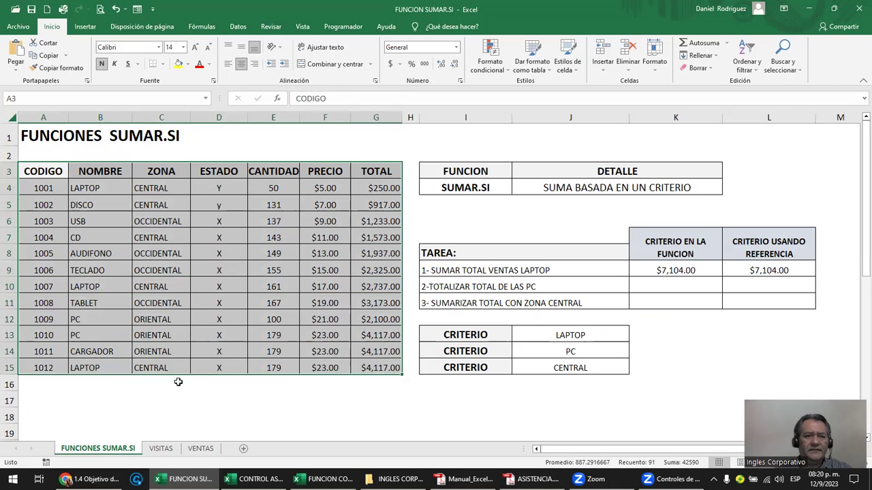
left_click(54, 173)
left_click(94, 173)
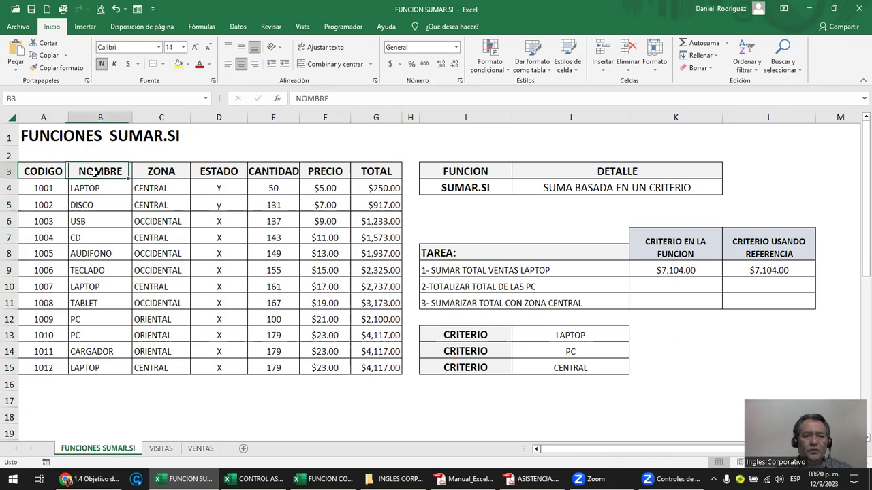
left_click(158, 173)
left_click(224, 171)
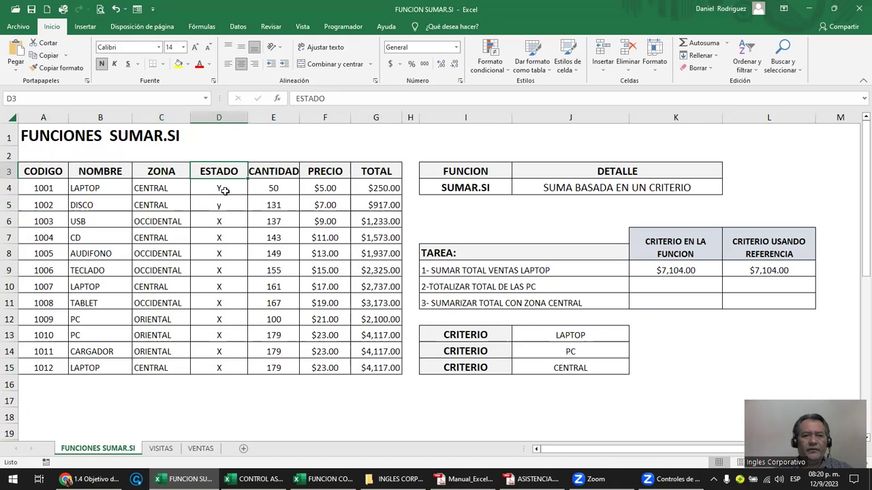
Step: Change the ESTADO values for codes 1001 and 1002 to X and check the result
left_click(224, 188)
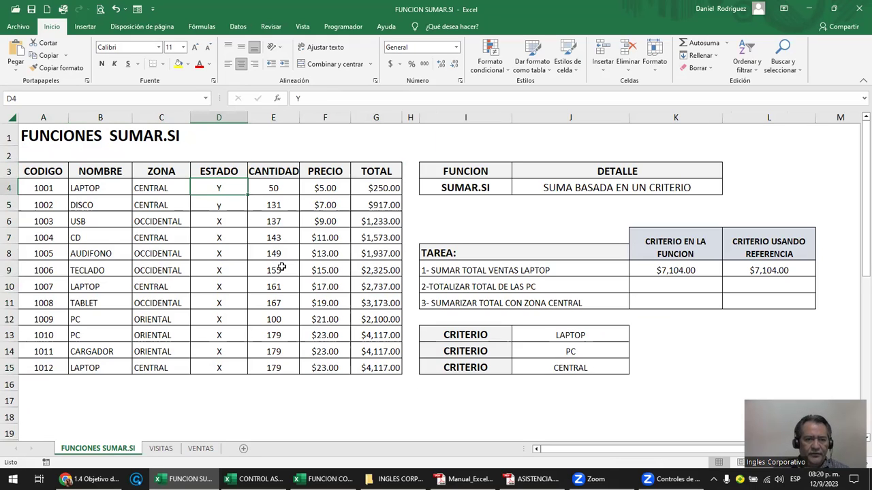
type("X")
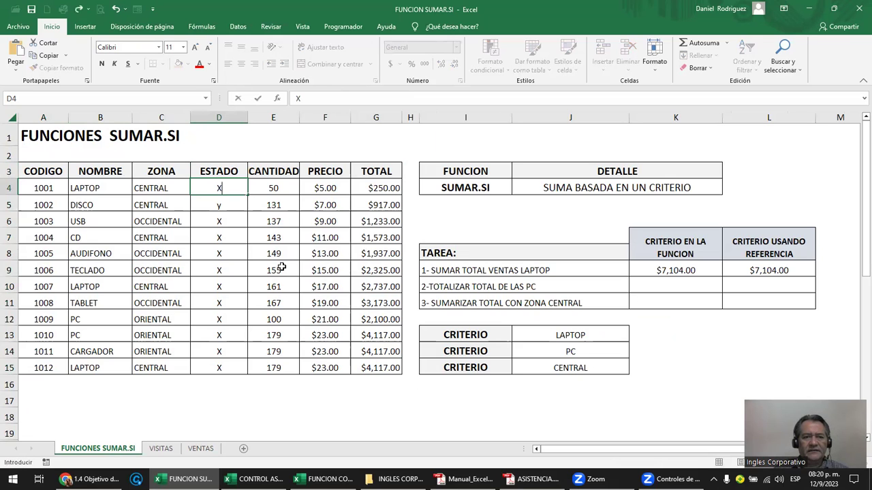
key("Return")
type("X")
key("Return")
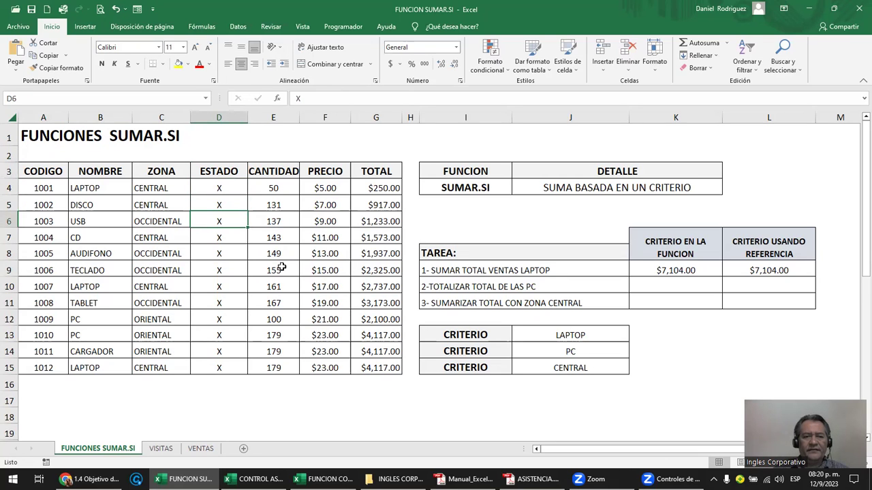
key("Up")
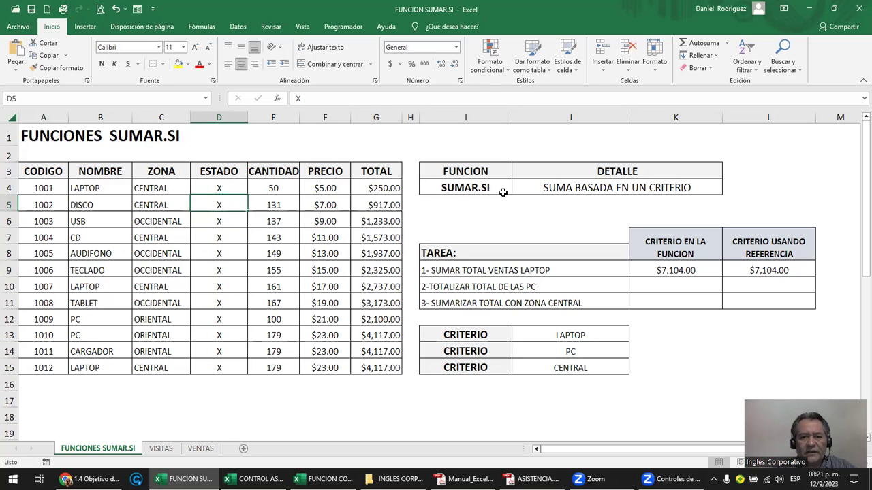
left_click_drag(276, 122, 368, 120)
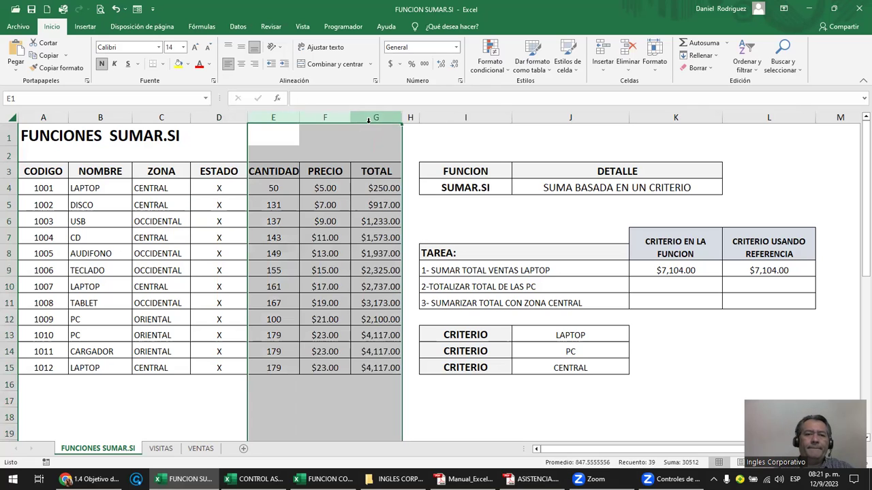
left_click(285, 188)
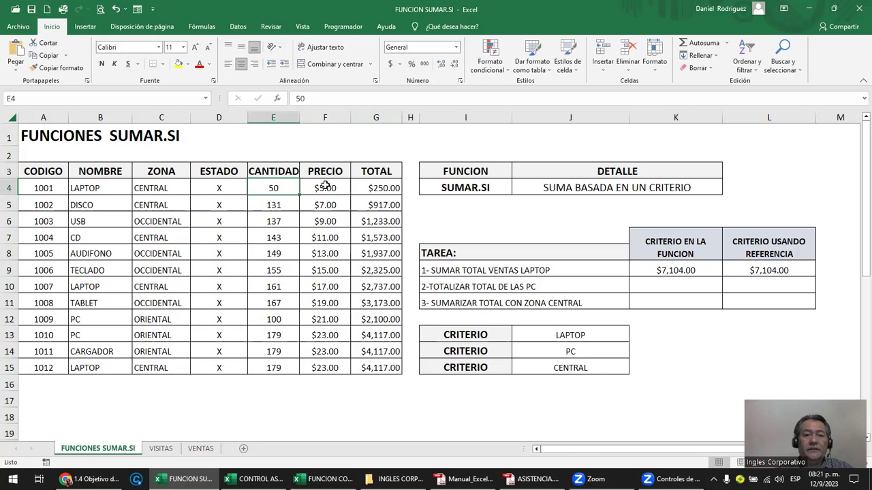
left_click(326, 187)
double_click(372, 192)
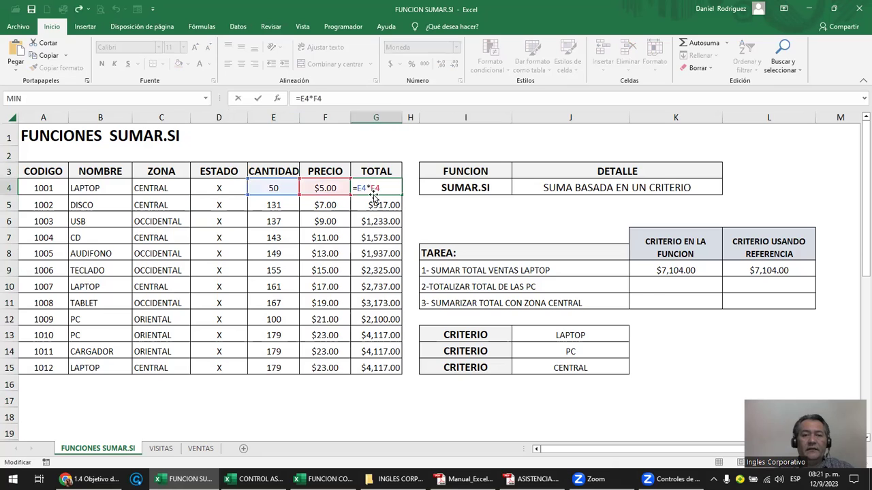
key("Escape")
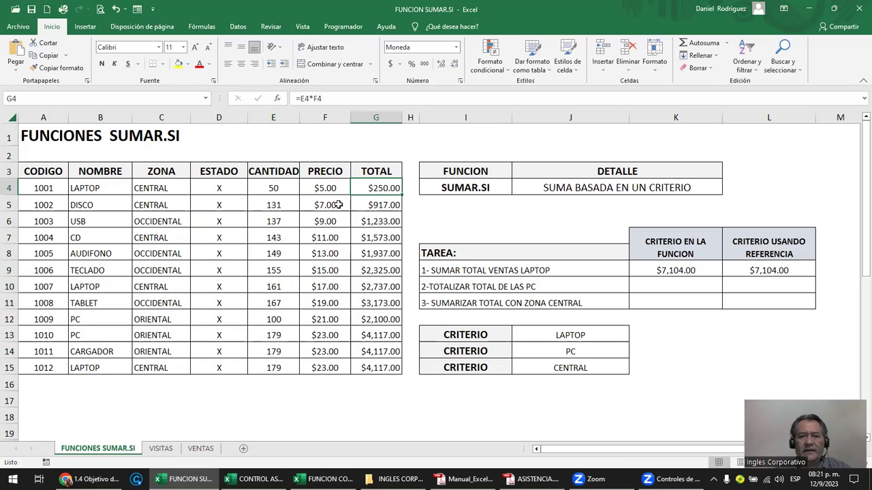
mouse_move(504, 235)
left_mouse_down()
mouse_move(738, 295)
mouse_move(729, 371)
left_mouse_up()
left_click_drag(580, 228, 537, 219)
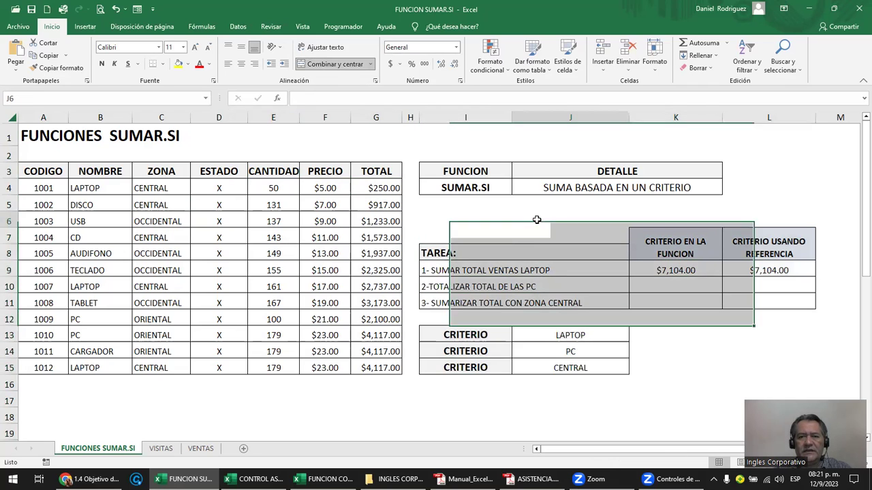
left_click(465, 190)
left_click(589, 188)
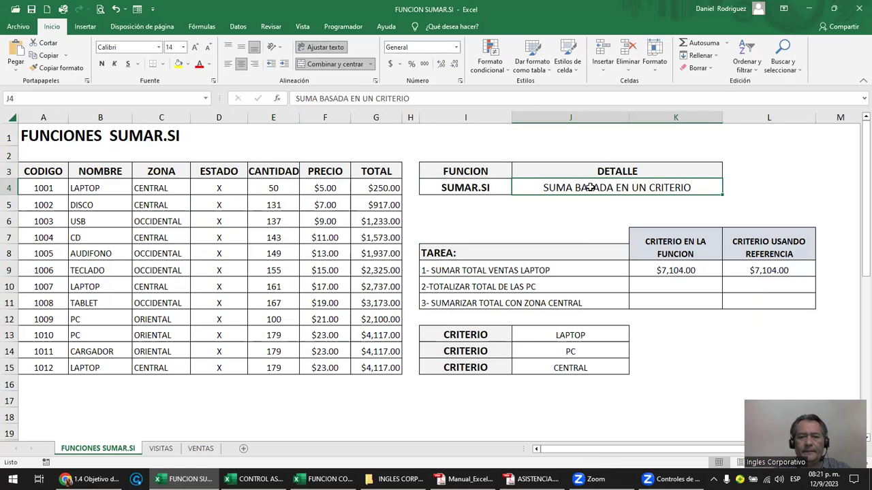
left_click(455, 258)
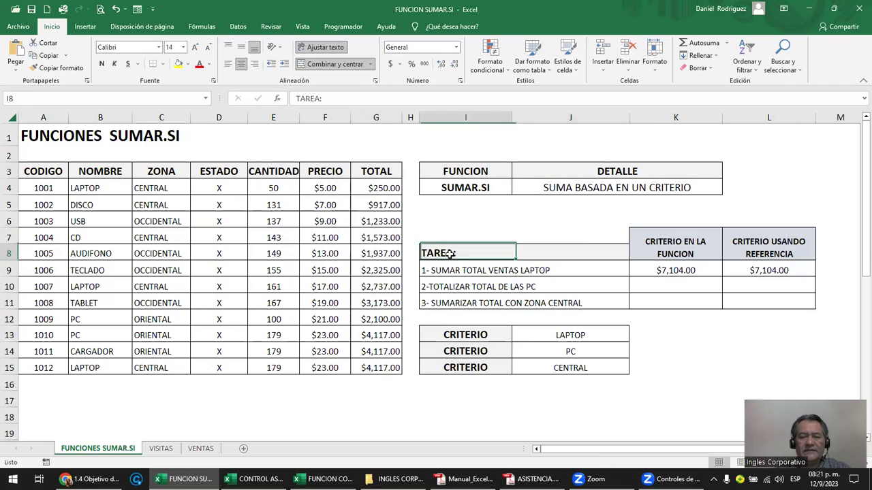
mouse_move(443, 274)
left_mouse_down()
mouse_move(452, 301)
mouse_move(444, 272)
left_mouse_up()
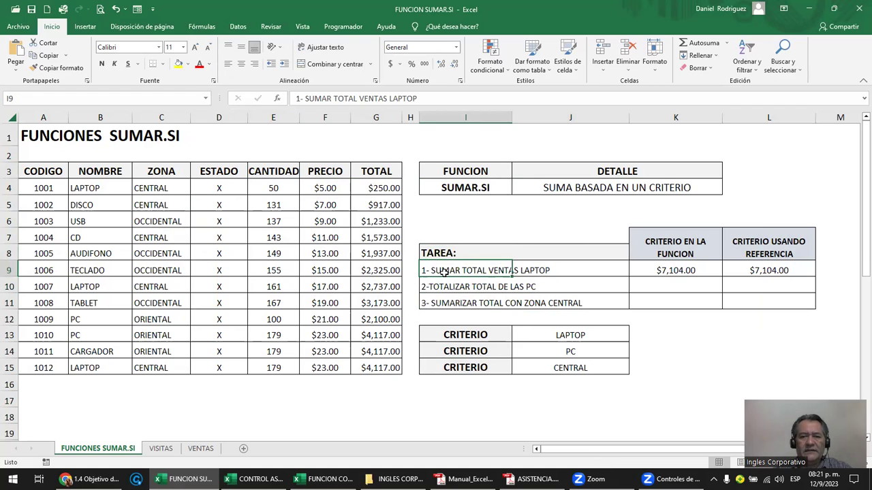
left_click(673, 242)
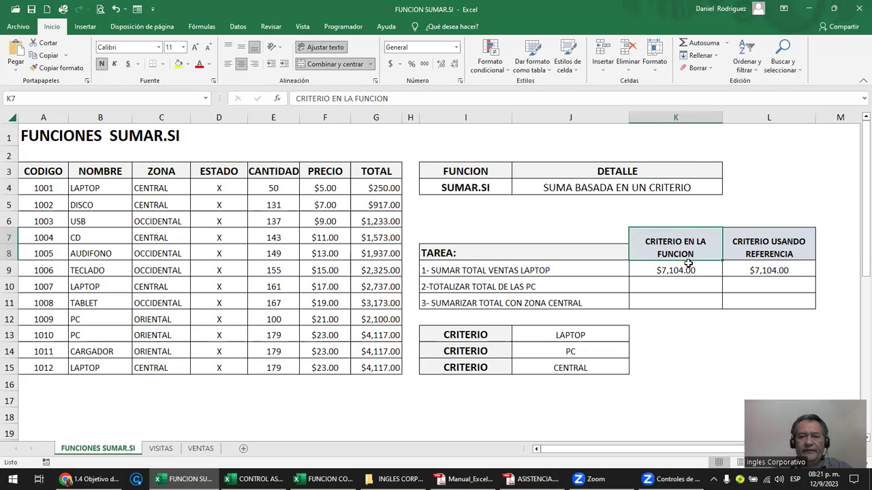
double_click(682, 271)
left_click_drag(677, 270, 708, 270)
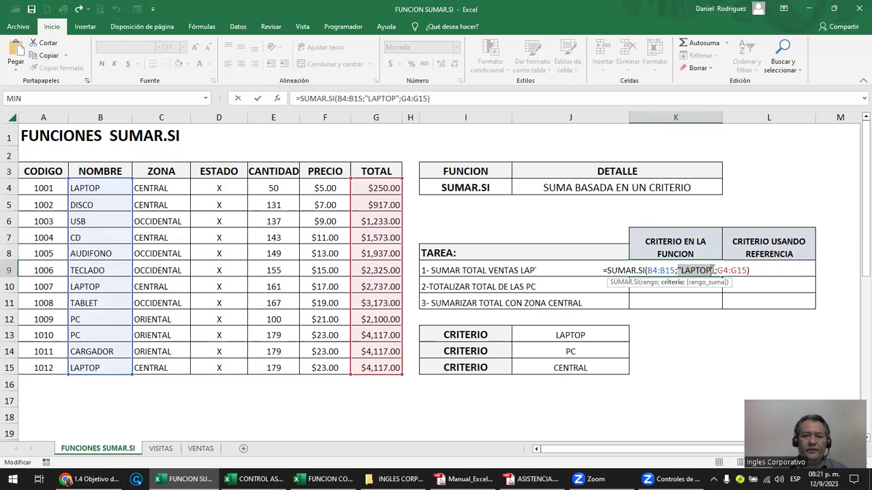
key("Return")
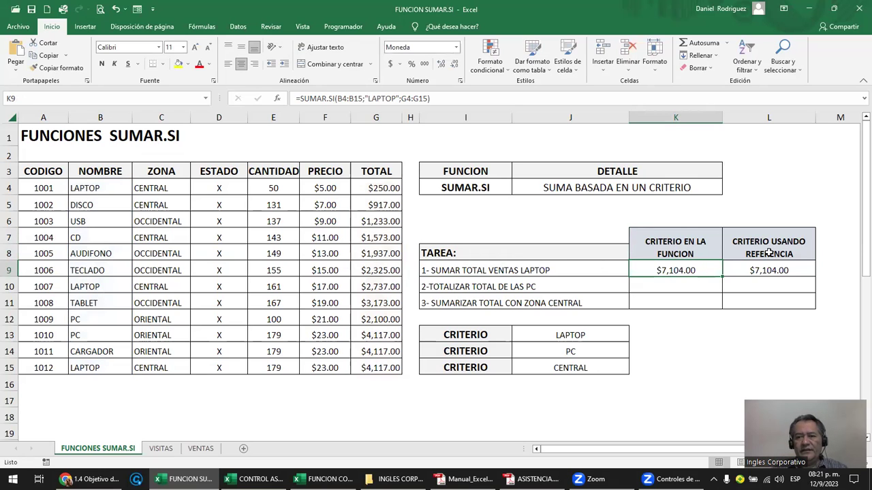
left_click(769, 252)
left_click(768, 271)
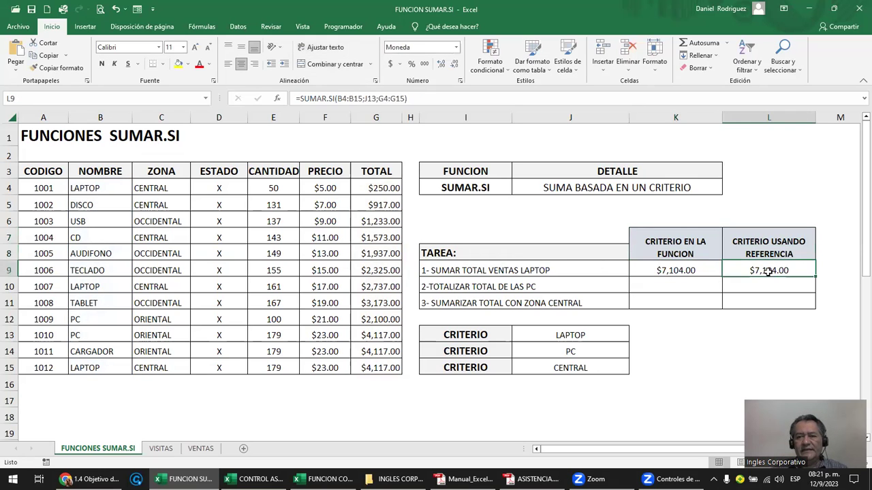
double_click(769, 271)
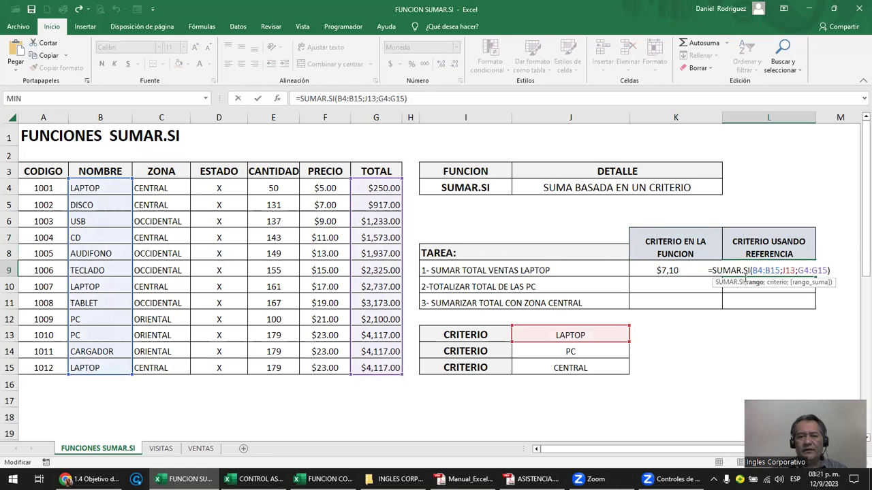
key("Escape")
left_click(465, 336)
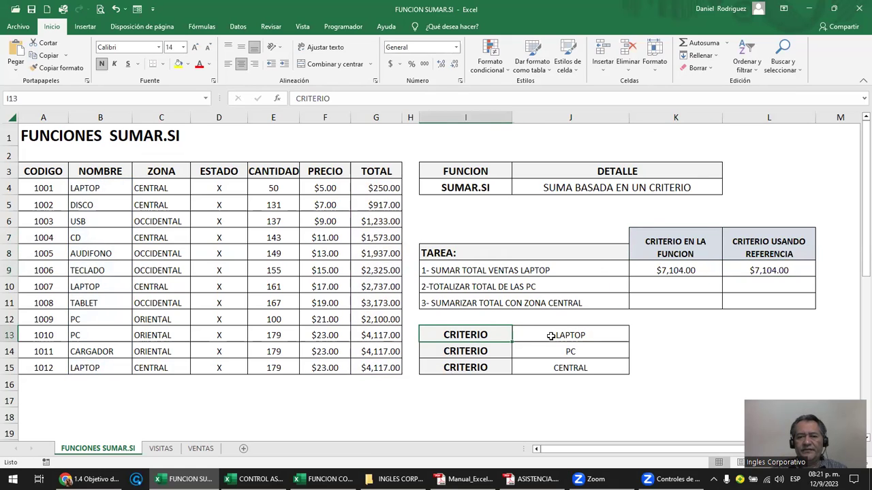
left_click(553, 334)
left_click_drag(753, 272, 754, 302)
left_click(755, 286)
left_click(548, 335)
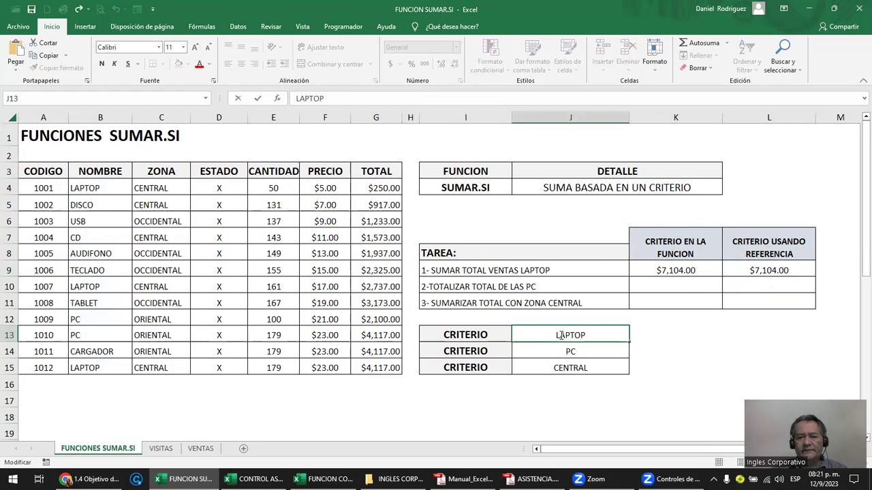
left_click(679, 272)
Step: Delete the laptop sales formulas from K9 and L9
double_click(683, 275)
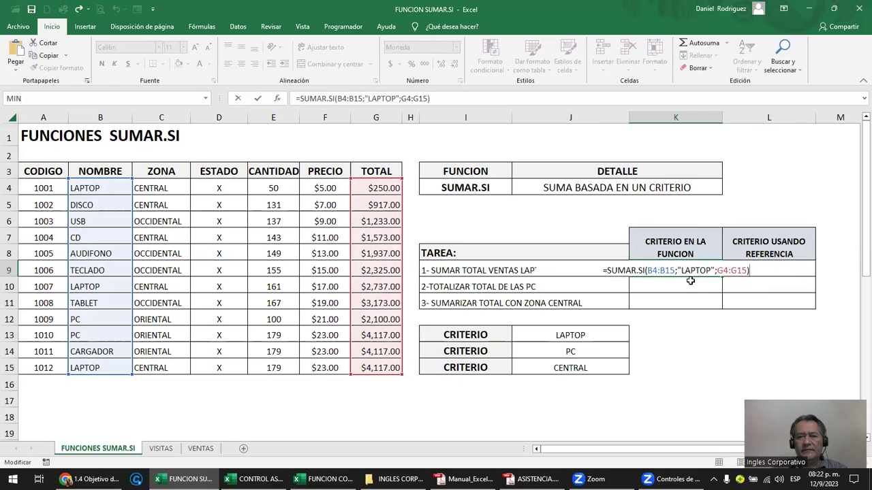
key("Escape")
key("Delete")
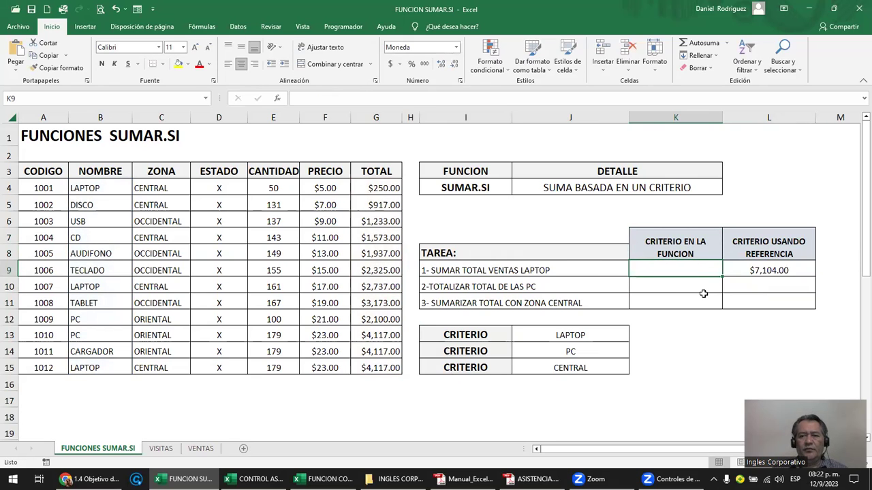
key("Right")
key("Delete")
key("Left")
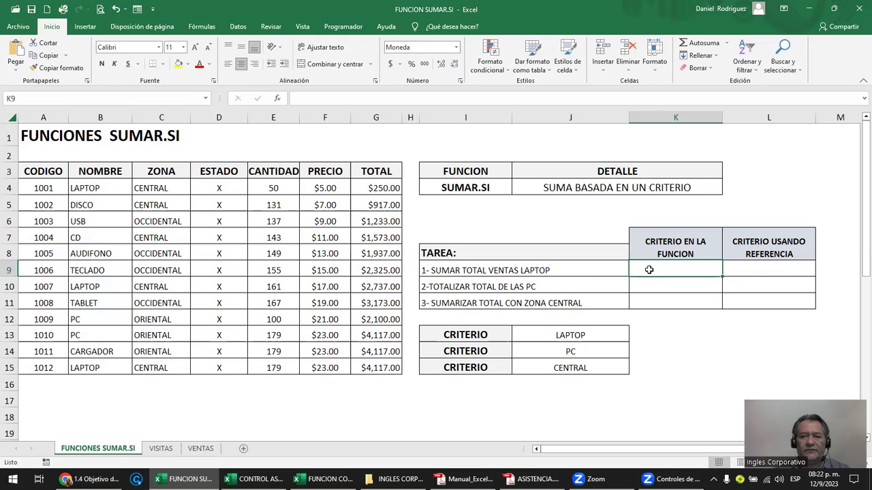
Step: Review the product names B4:B15 and the TOTAL, PRECIO and CANTIDAD values, then pick K9
left_click(89, 187)
left_click(98, 173)
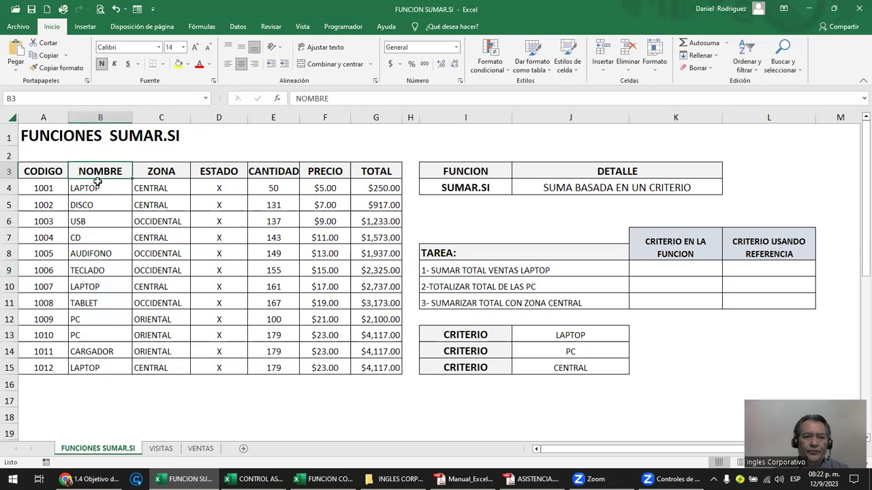
left_click_drag(99, 185, 108, 368)
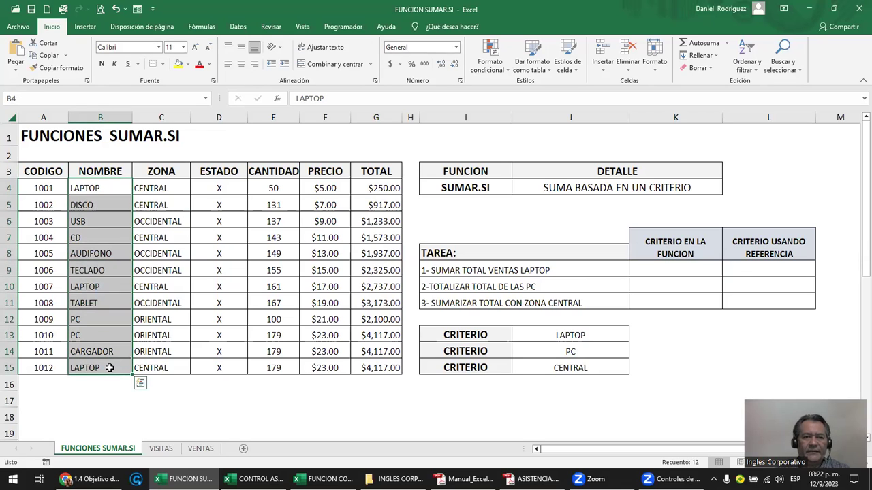
left_click(368, 188)
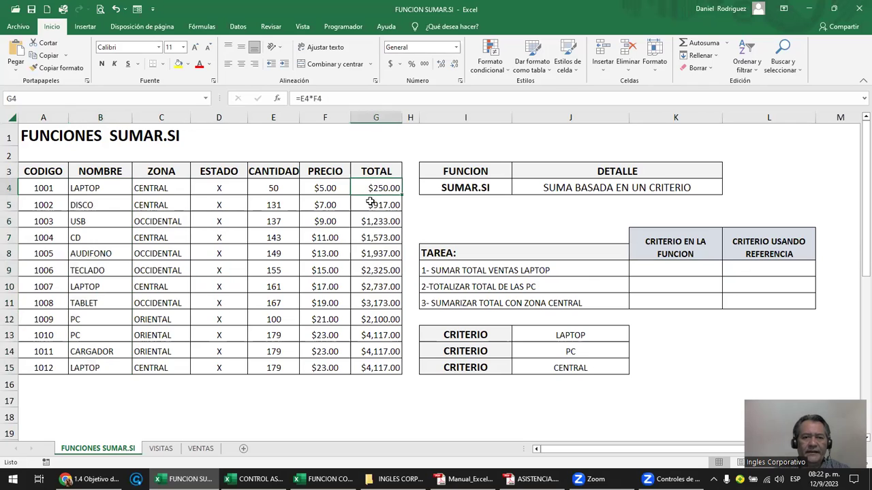
left_click_drag(370, 202, 386, 365)
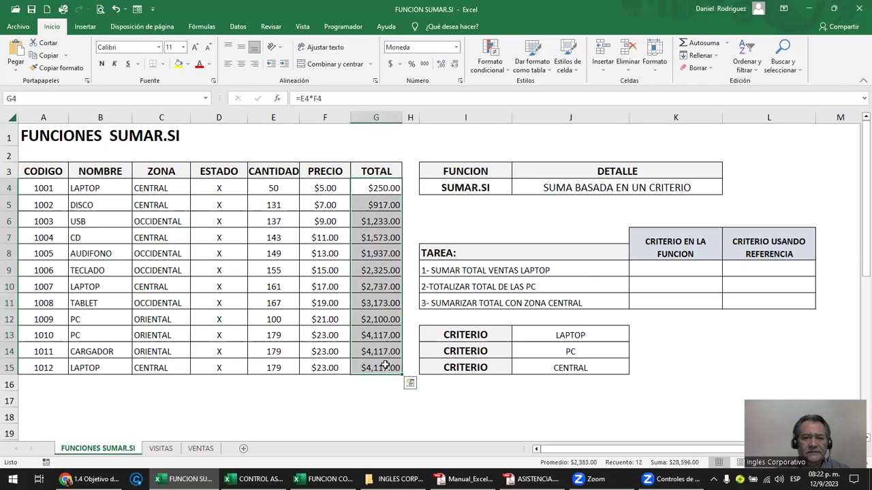
left_click_drag(324, 189, 333, 367)
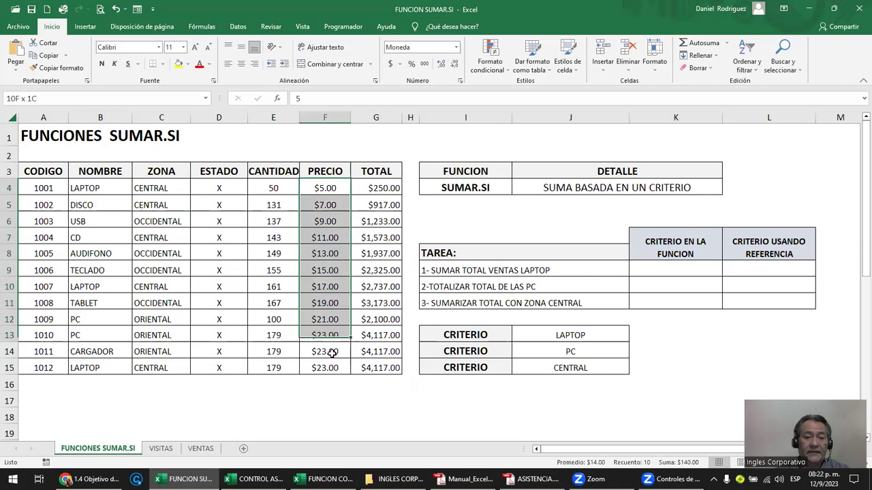
left_click_drag(275, 188, 280, 367)
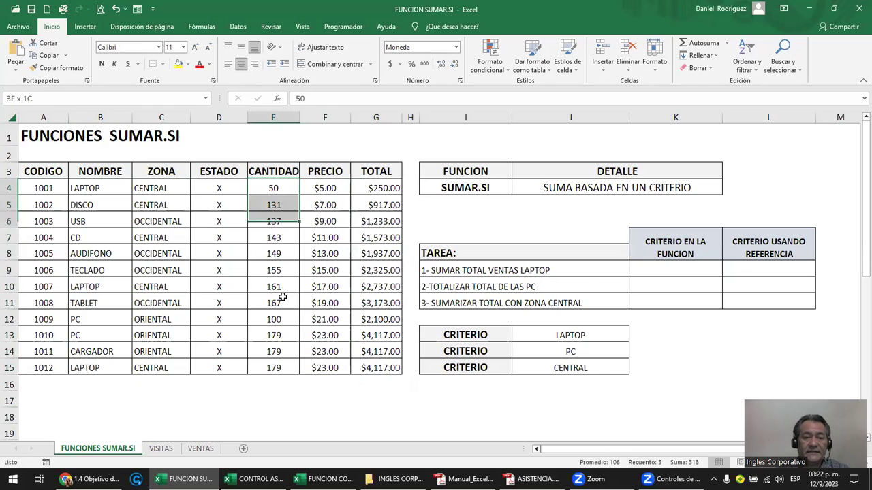
left_click(640, 274)
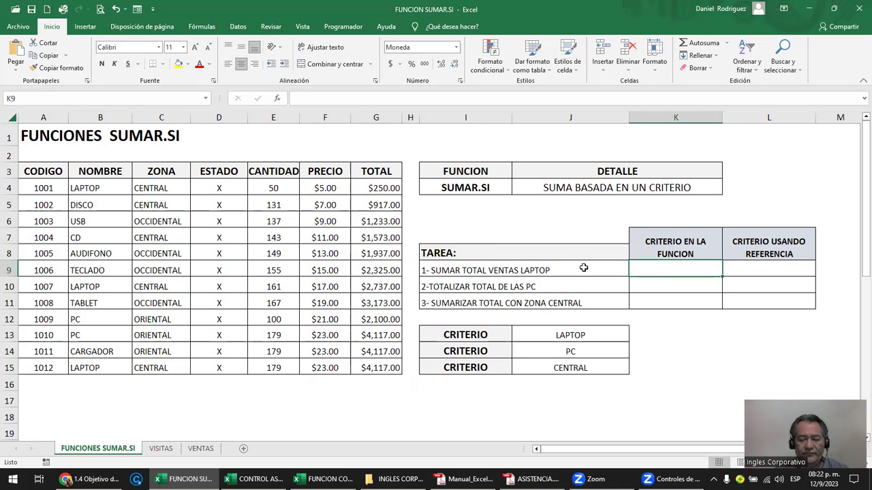
Step: Enter =SUMAR.SI(B4:B15;"LAPTOP";G4:G15) in K9, totalling laptop sales at $7,104.00
type("=")
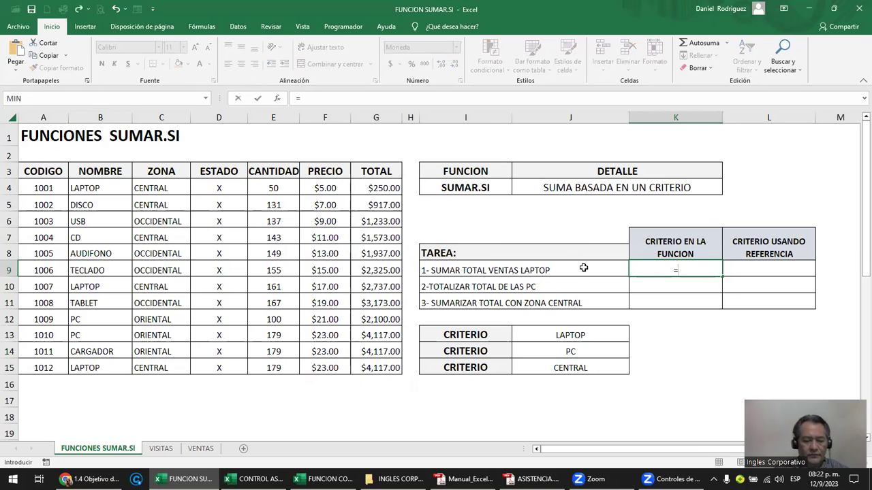
type("SUMAR.SI(")
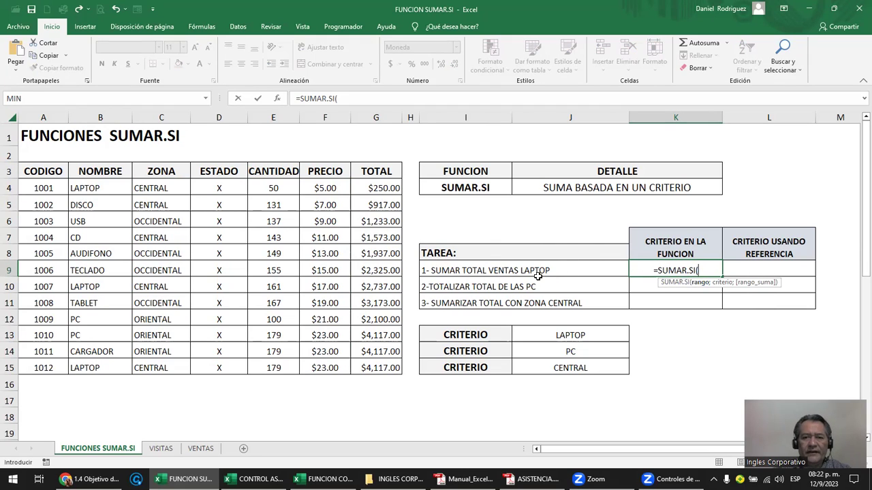
left_click_drag(103, 188, 103, 363)
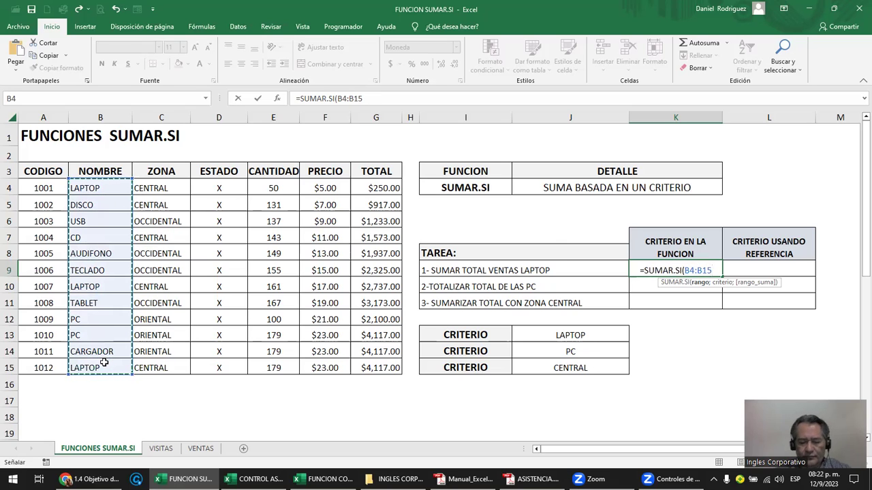
type(";")
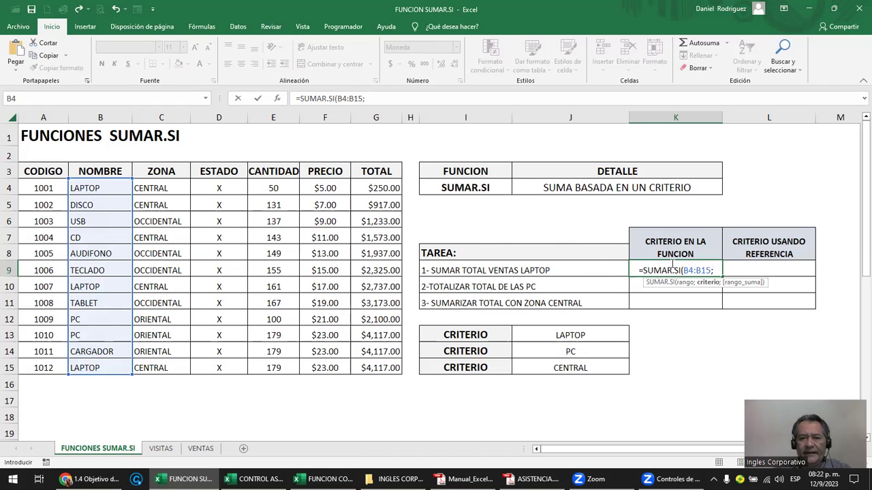
type("\"LAPTOP")
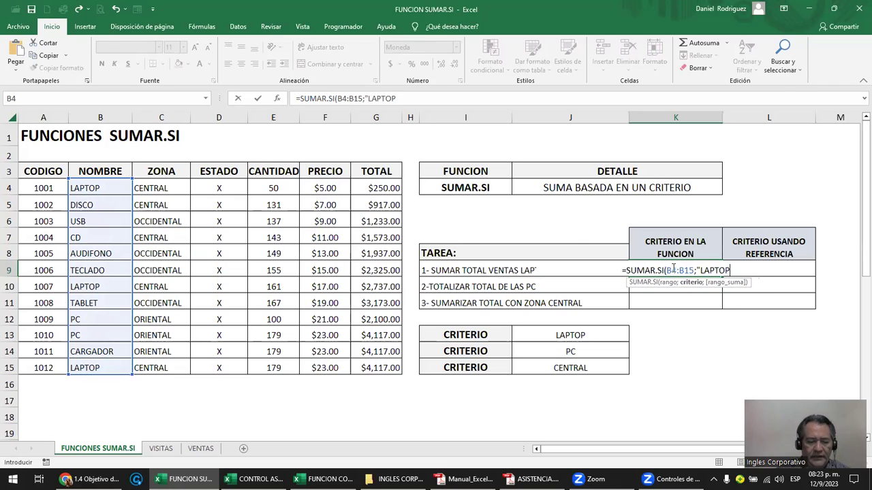
type("\"")
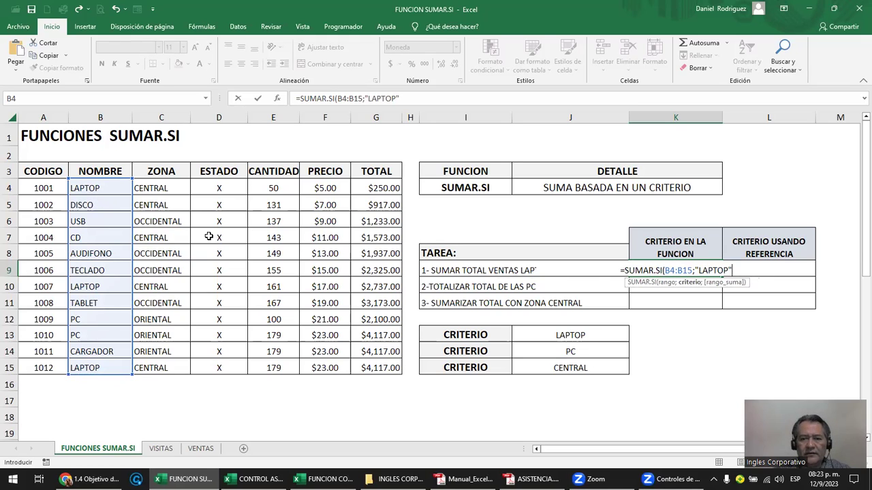
type(";")
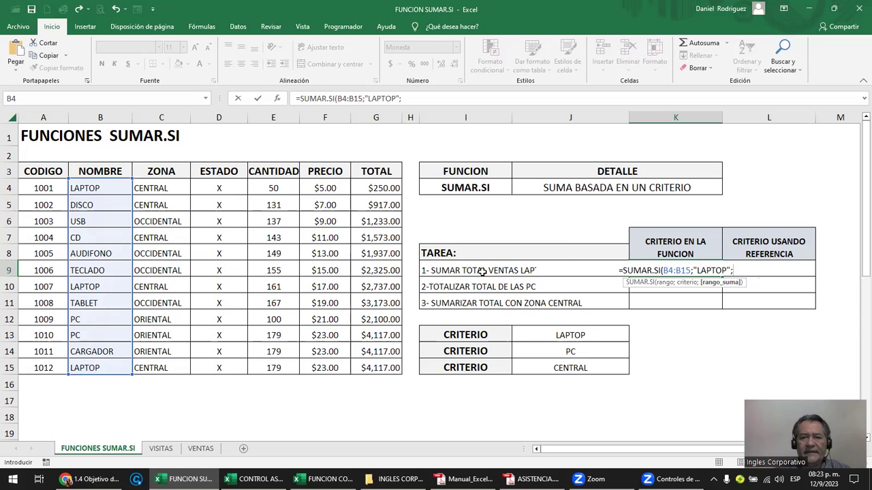
left_click_drag(370, 186, 373, 368)
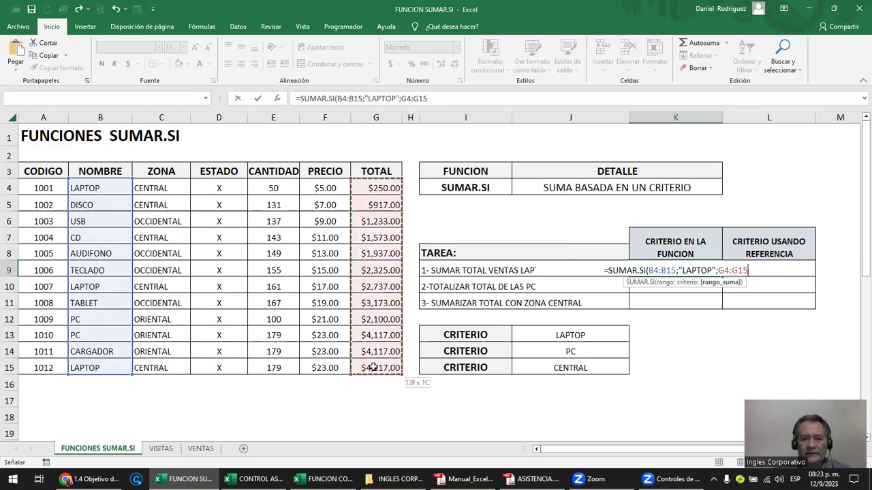
type(")")
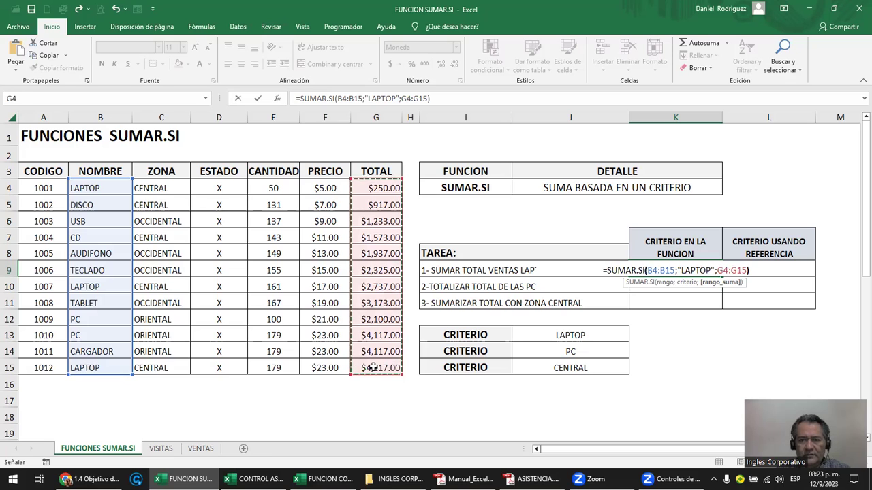
key("Return")
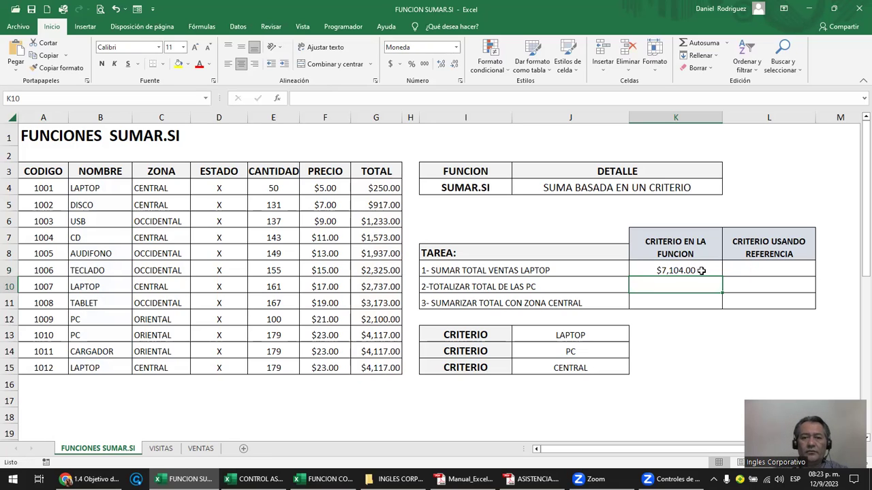
Step: Review the PC total task in K10 against column B, then edit the K9 formula
left_click(438, 288)
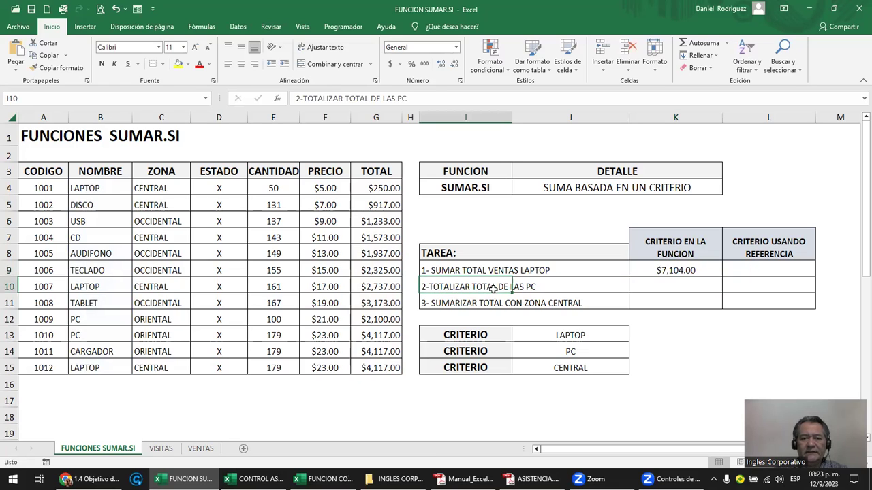
left_click(664, 285)
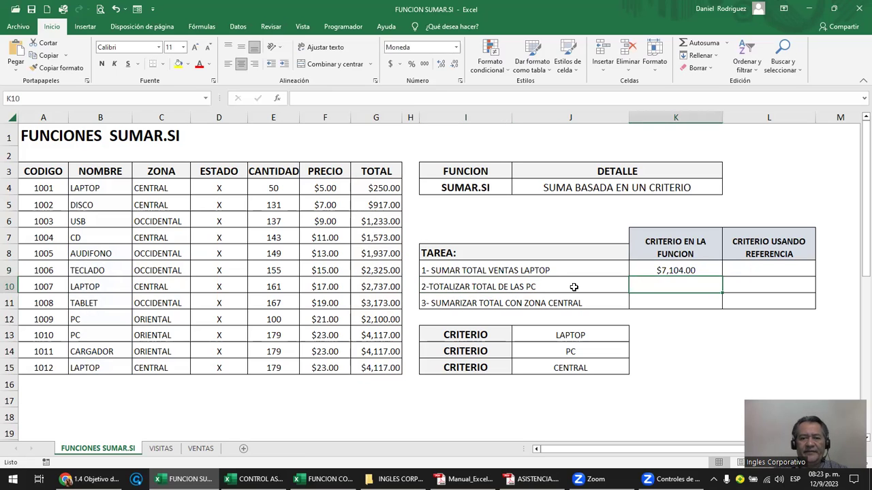
left_click_drag(101, 188, 100, 371)
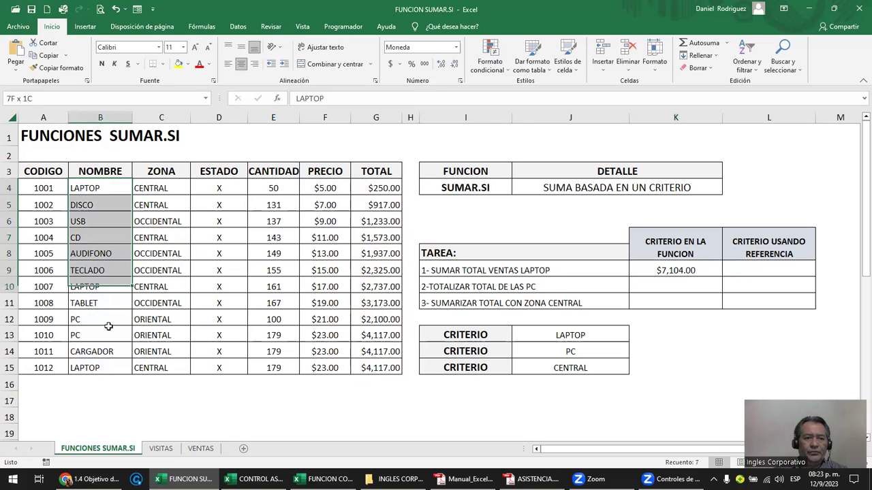
left_click(674, 282)
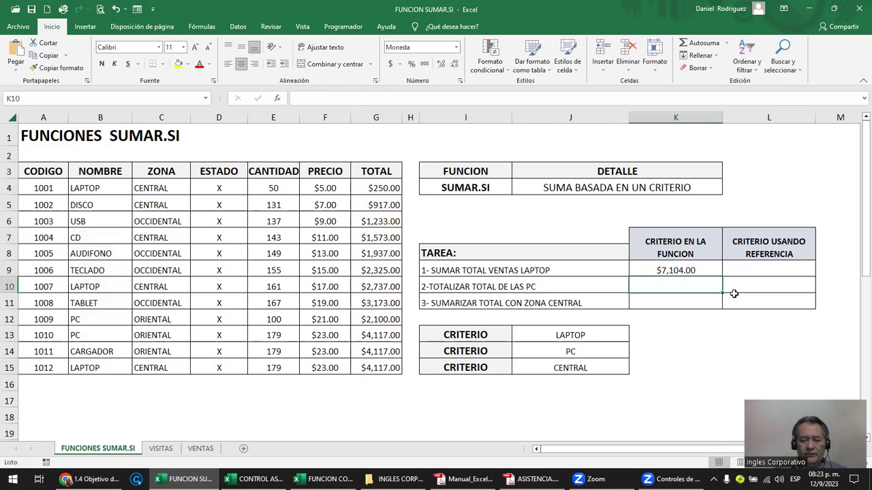
left_click(675, 270)
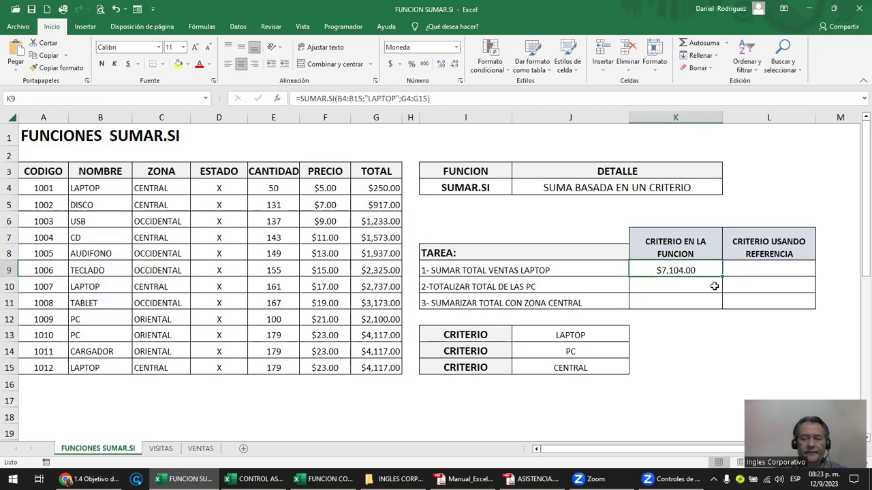
key("F2")
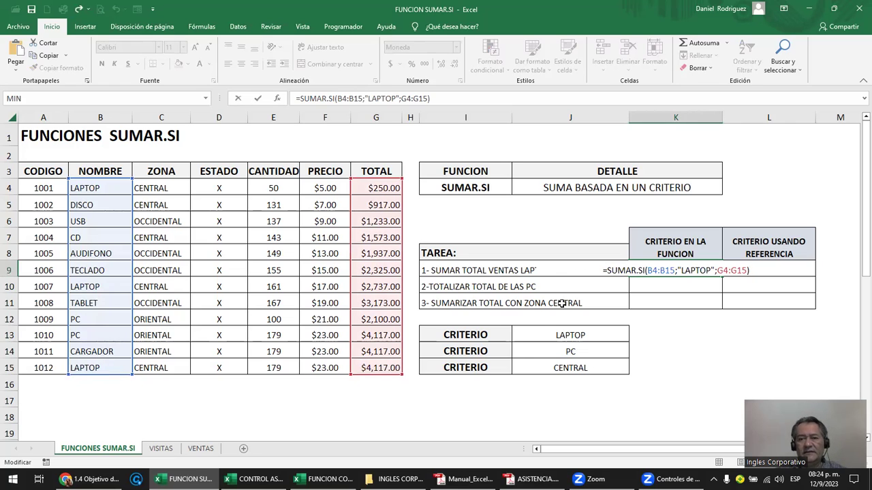
Step: Make the K9 formula's B15, G4 and G15 references absolute and confirm it
left_click(661, 270)
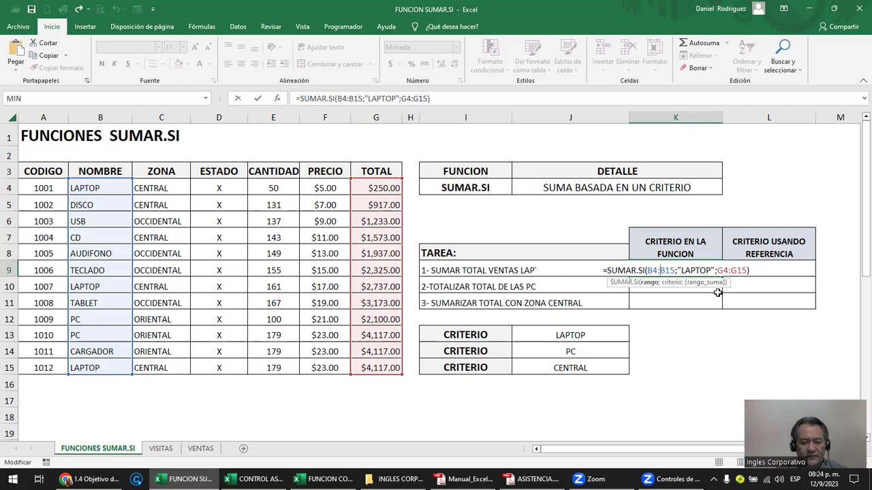
key("F4")
key("Right")
key("Right")
key("Right")
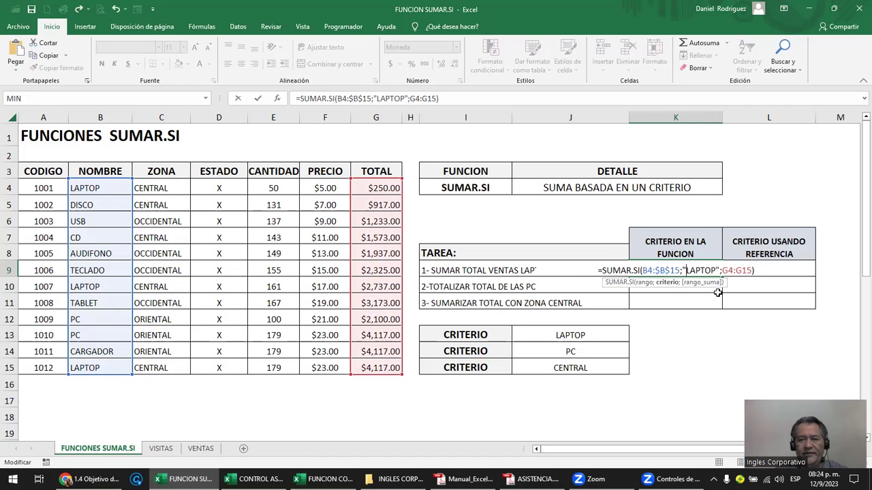
key("Right")
key("Right")
key("Right")
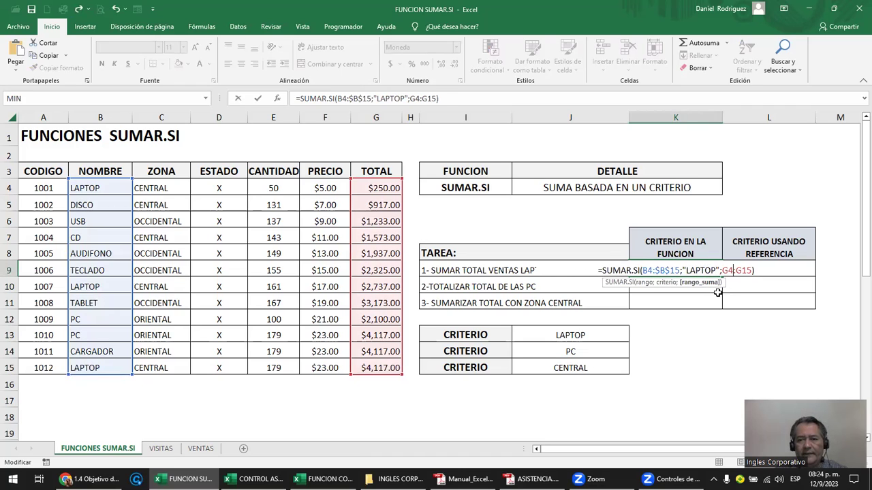
key("F4")
key("Right")
key("Right")
key("F4")
key("Return")
Step: Copy the K9 formula down into K10 and extend its criteria range to start at B4
left_click_drag(722, 277, 719, 293)
left_click(719, 293)
key("F2")
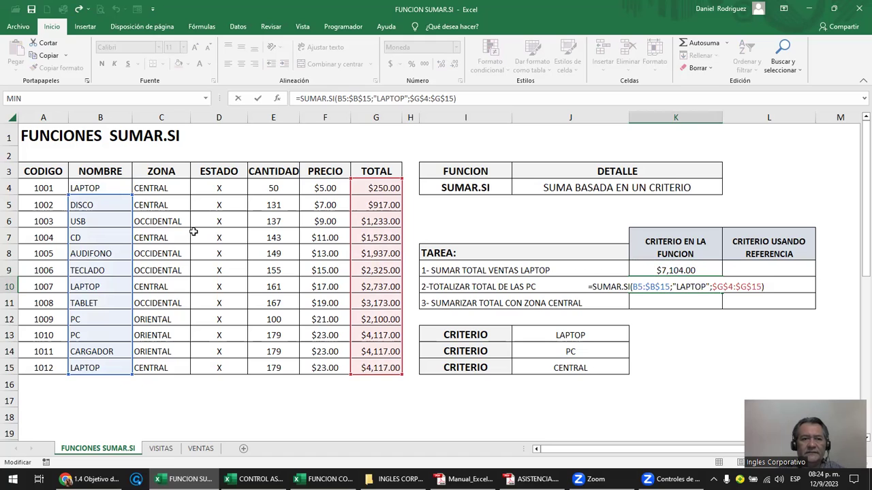
left_click_drag(132, 197, 132, 180)
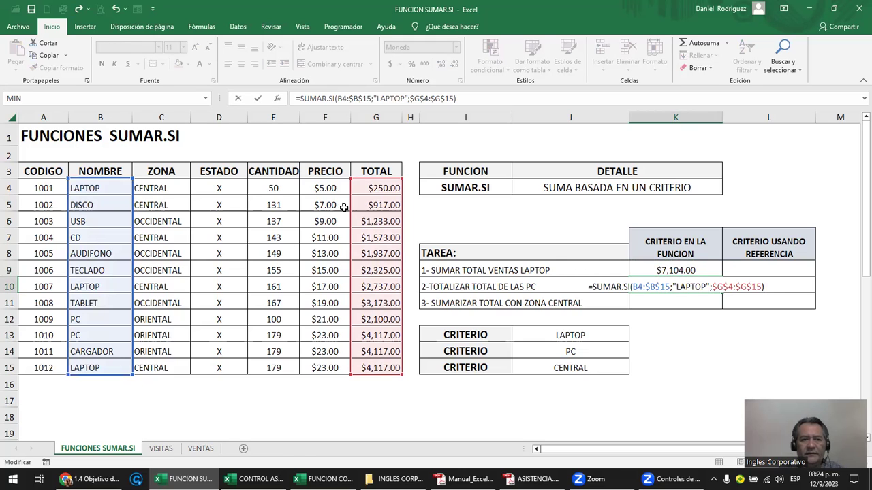
Step: Replace the K10 criterion "LAPTOP" with "pc" and reopen the formula
left_click(676, 288)
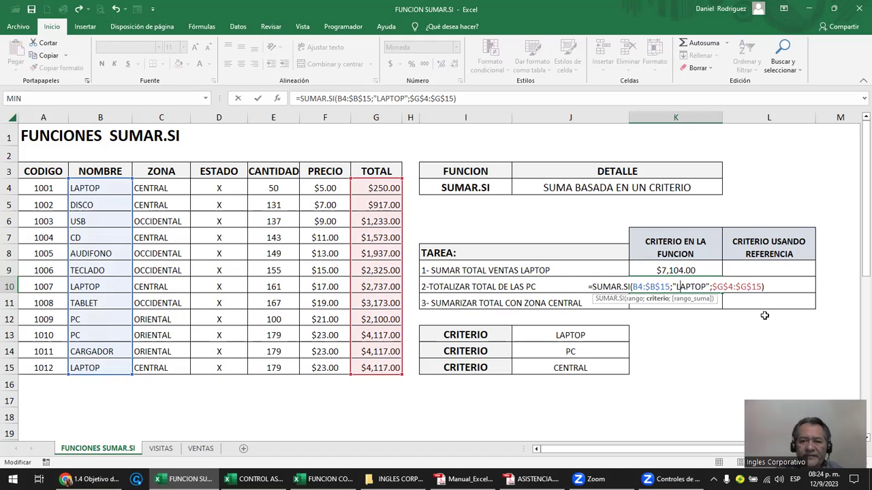
key("Delete")
key("Delete")
key("Delete")
key("Delete")
key("Delete")
key("Delete")
type("P")
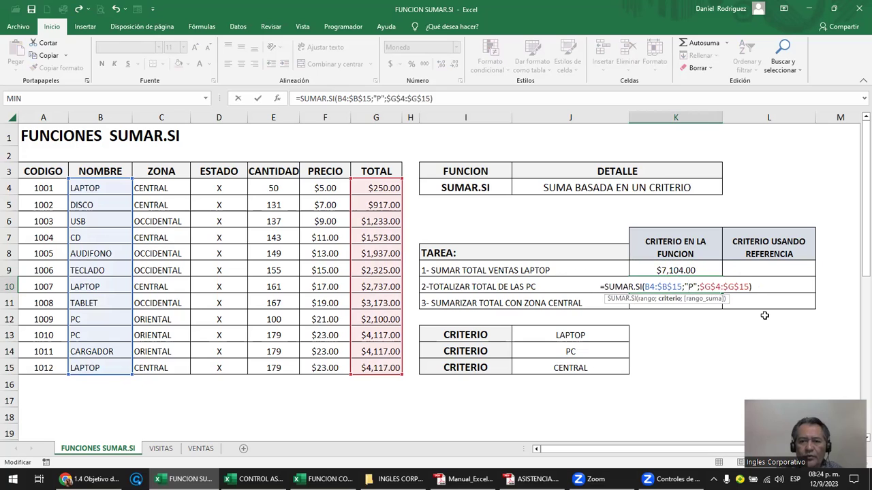
key("BackSpace")
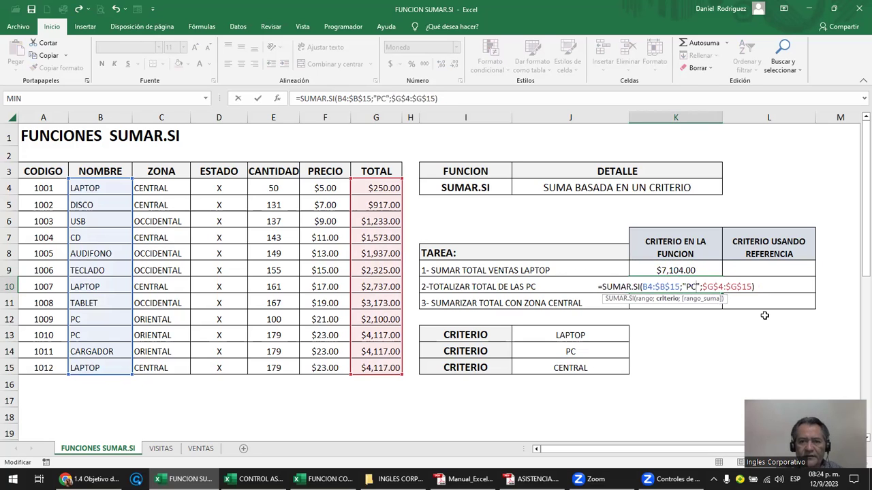
type("pc")
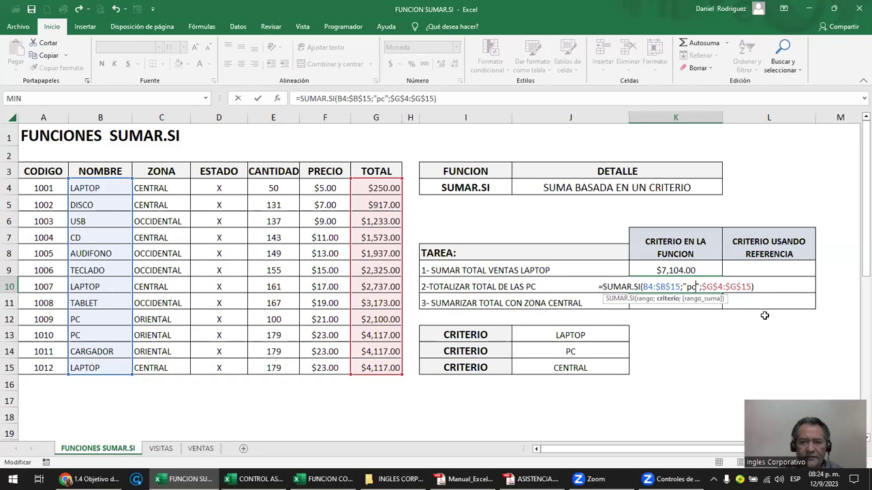
key("Return")
key("Up")
key("F2")
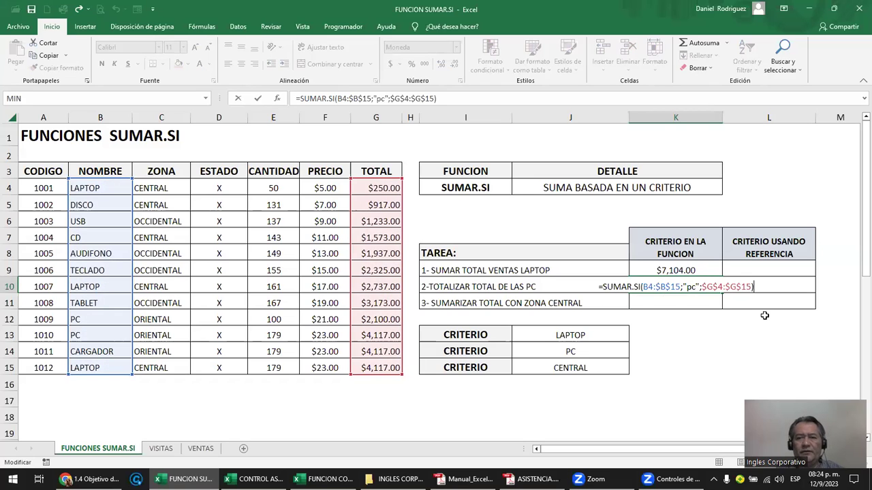
Step: Make K10's ranges relative B4:B15 and G4:G15, giving a PC total of $6,217.00
left_click(687, 289)
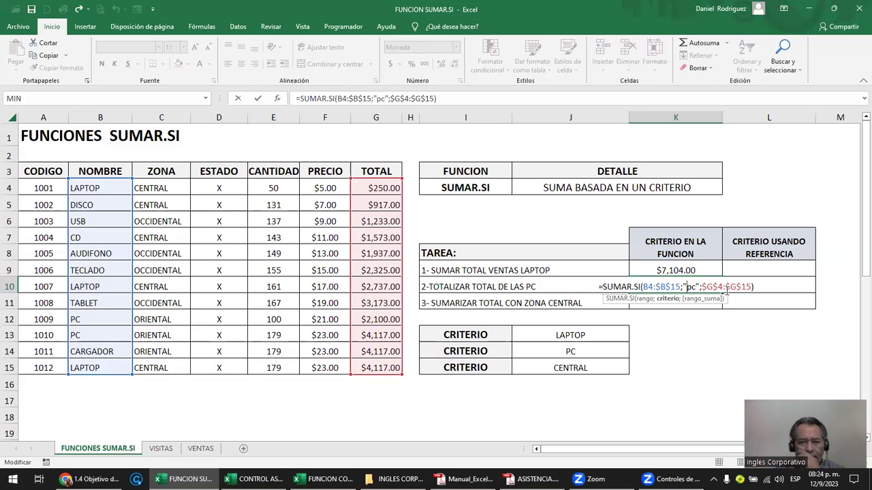
left_click(734, 292)
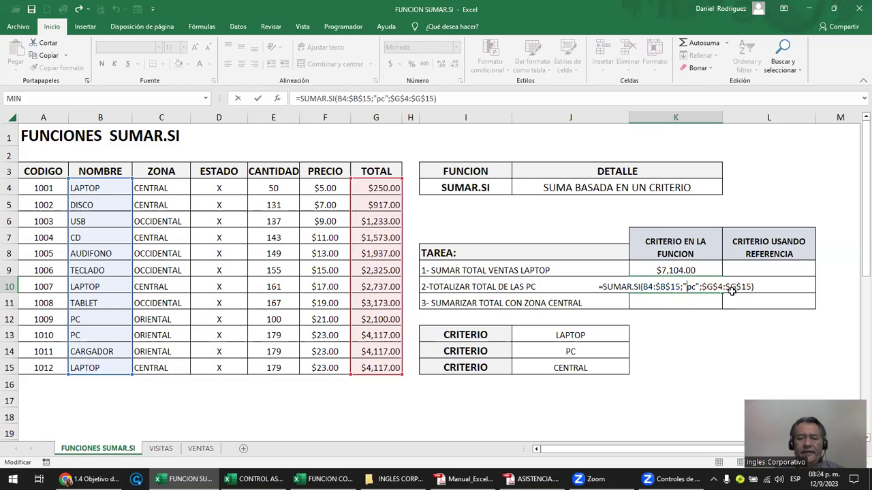
key("Left")
key("Left")
key("Left")
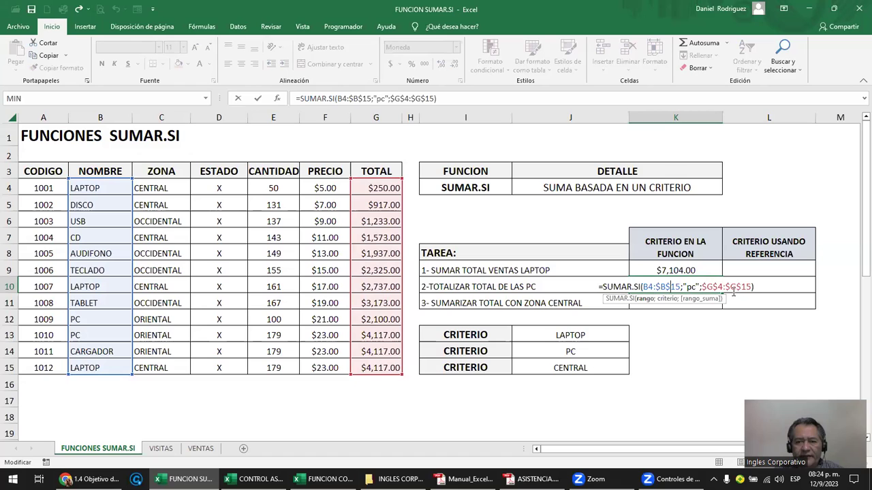
key("F4")
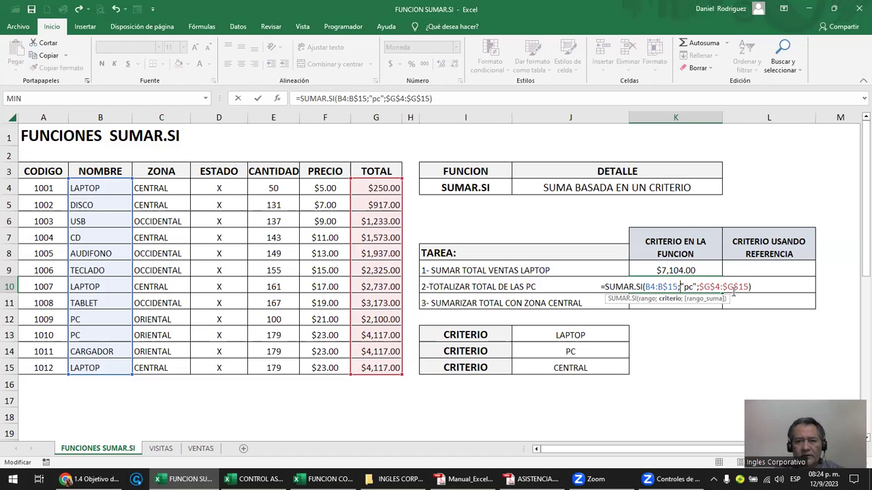
key("F4")
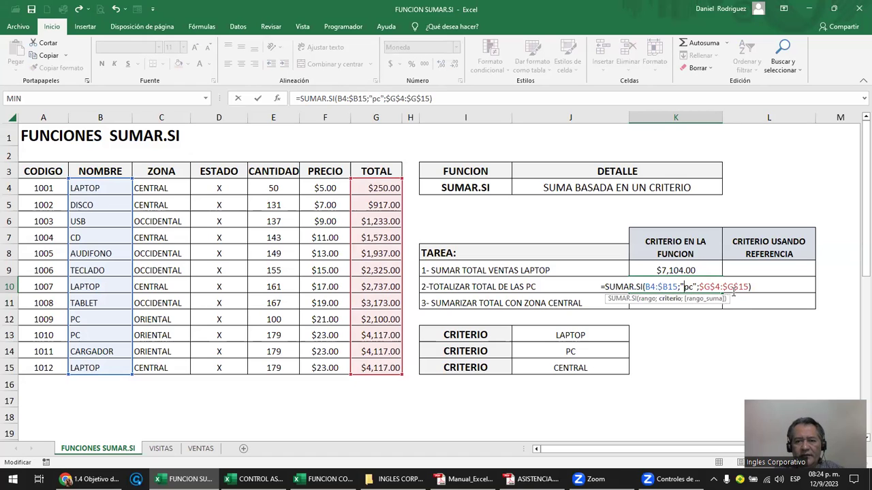
key("F4")
key("Right")
key("F4")
key("F4")
key("F4")
key("Return")
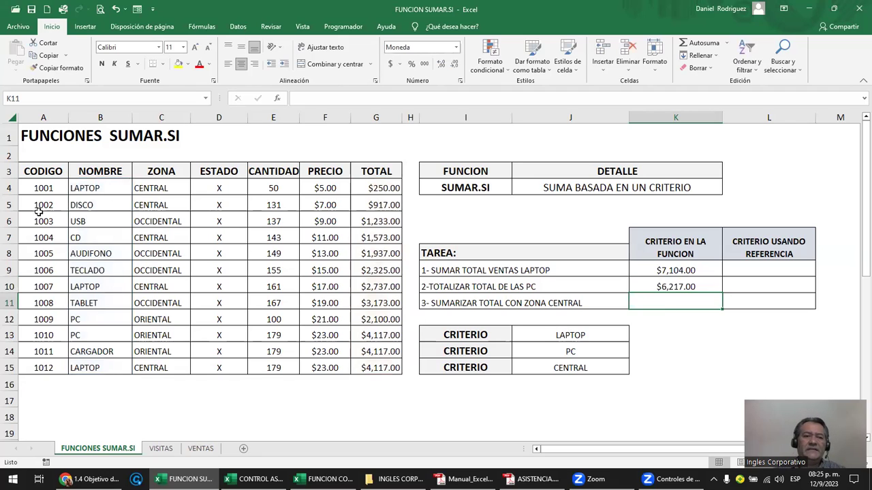
left_click_drag(95, 186, 103, 363)
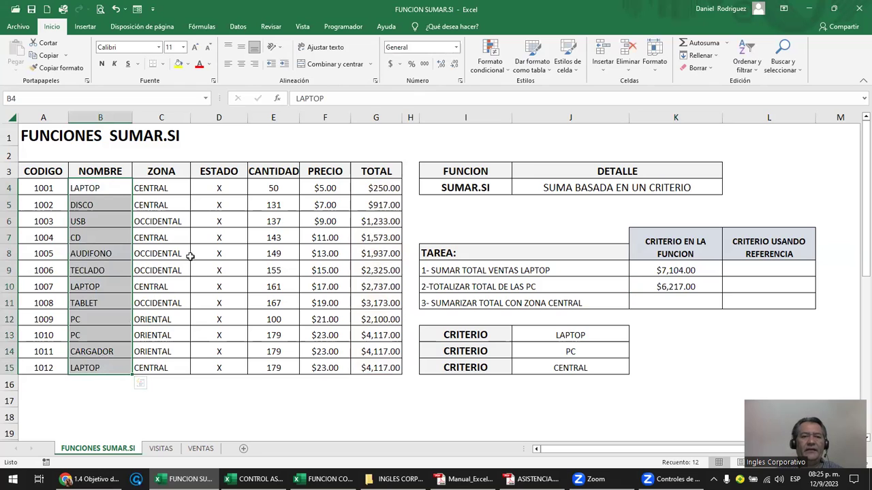
left_click_drag(49, 187, 62, 362)
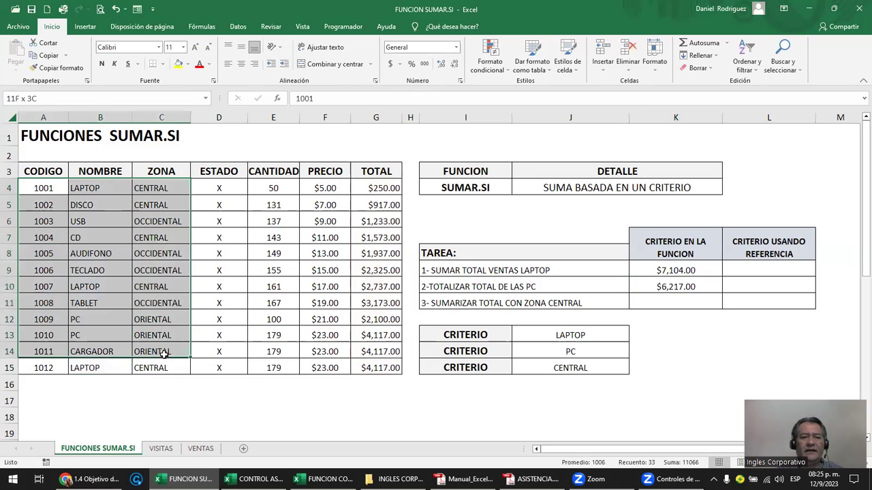
left_click_drag(109, 190, 112, 366)
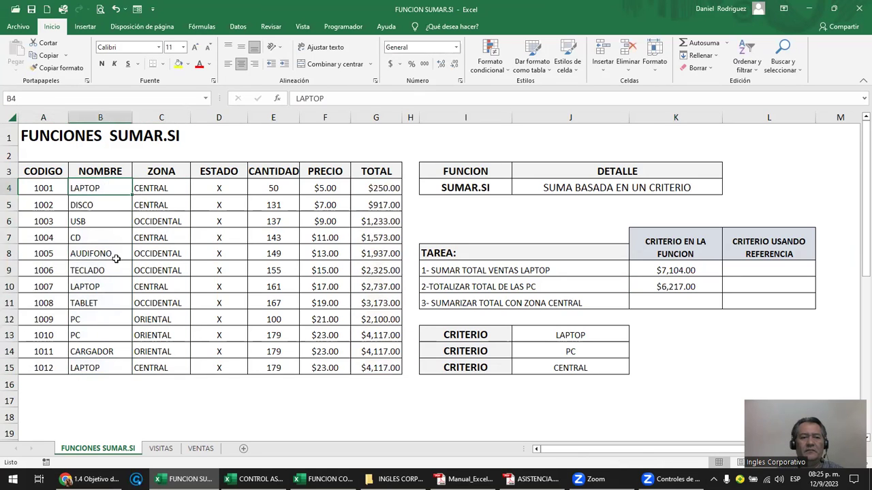
left_click(555, 303)
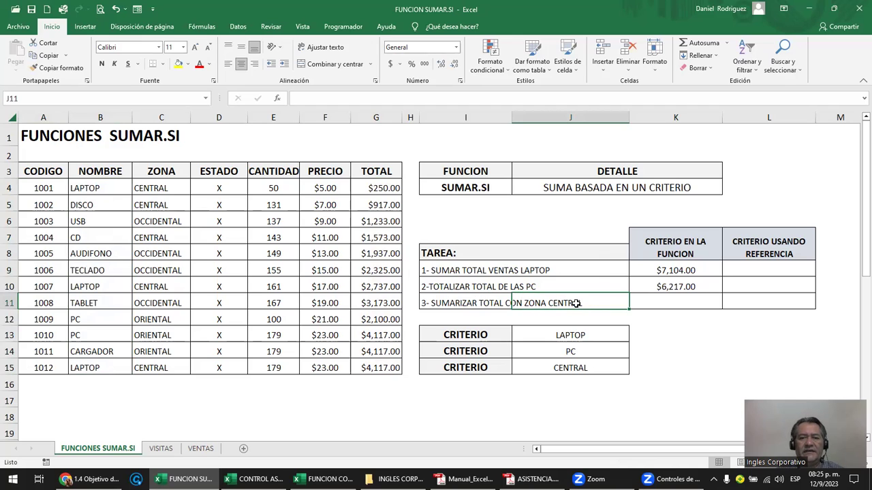
left_click(656, 303)
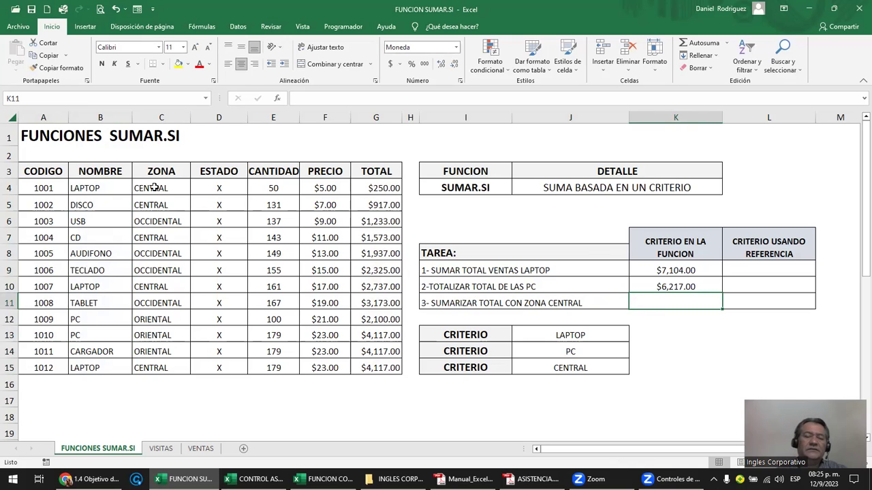
left_click_drag(380, 188, 370, 364)
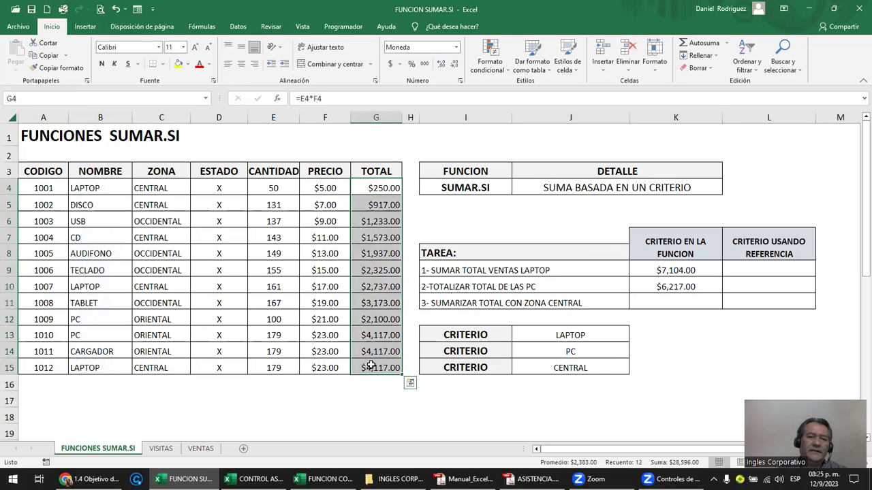
left_click(158, 188)
left_click(165, 171)
left_click_drag(165, 182, 174, 367)
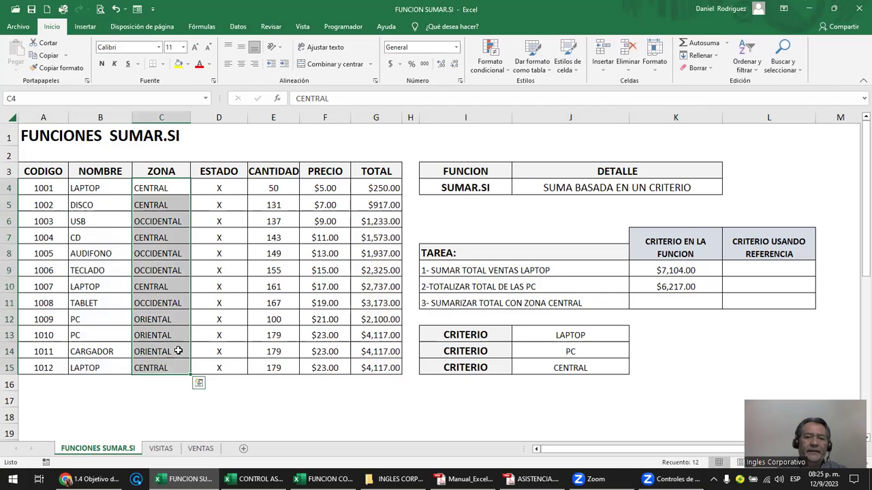
left_click(657, 301)
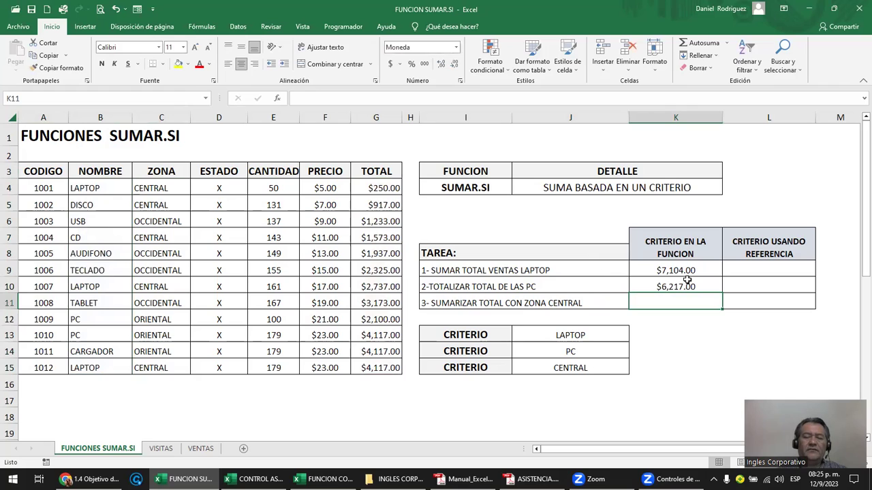
left_click(678, 287)
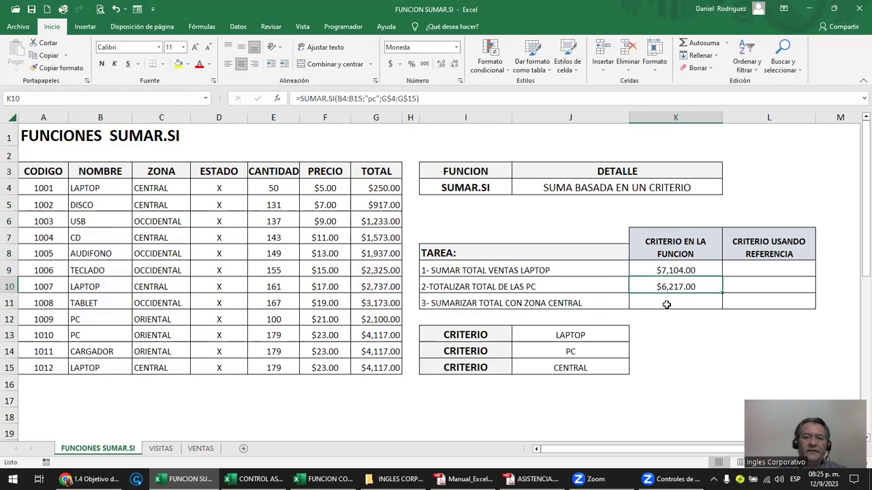
left_click(669, 306)
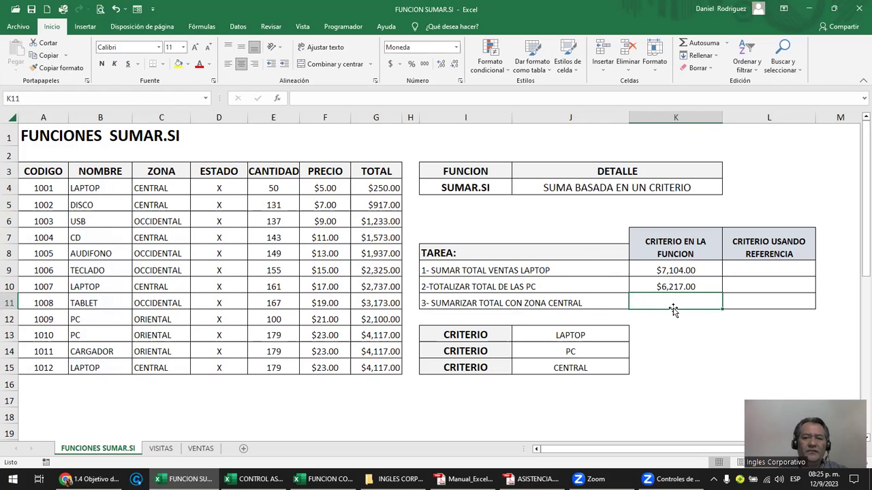
Step: Enter =SUMAR.SI(C4:C15;"CENTRAL";G4:G15) in K11, giving $9,594.00, and reopen it to review
type("=")
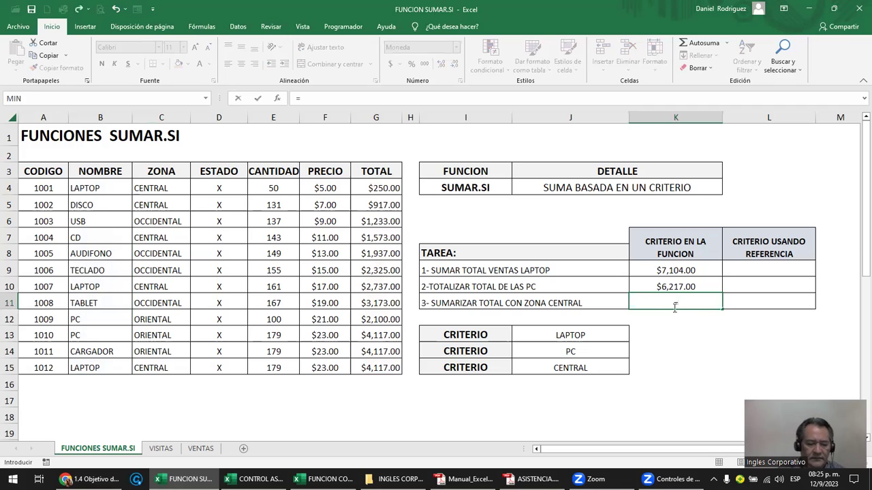
type("SUMAR.SI(")
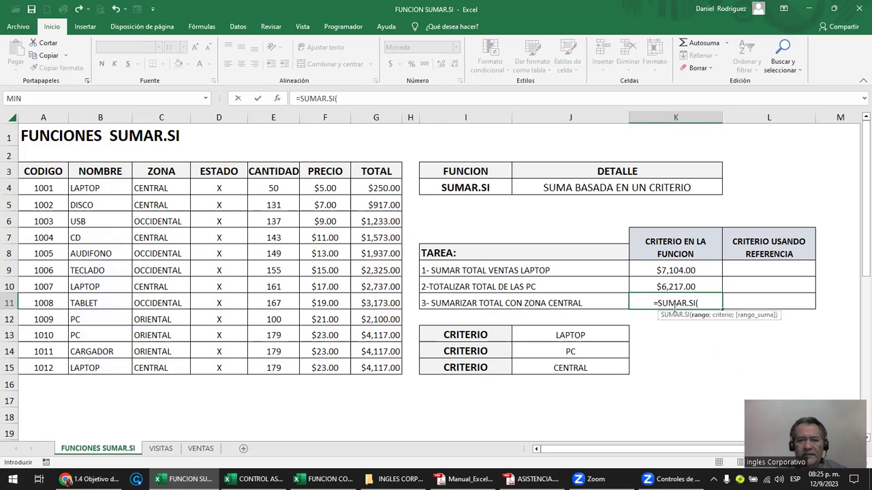
left_click_drag(170, 184, 173, 361)
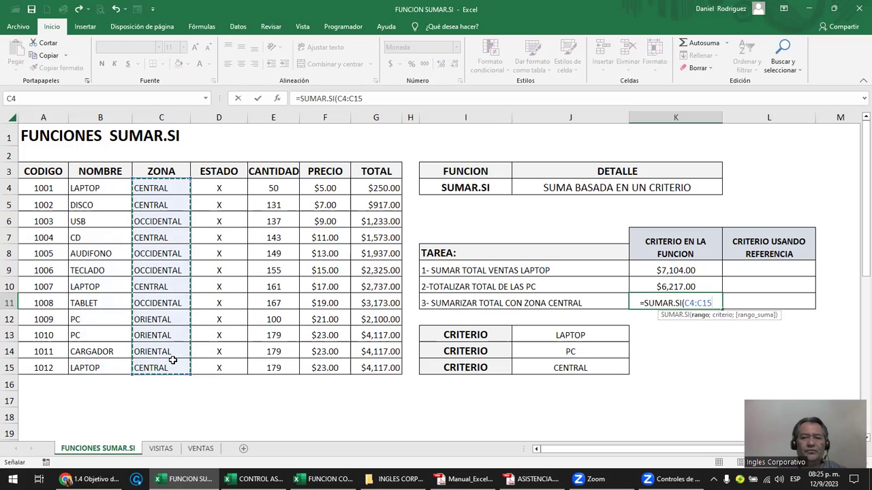
type(";")
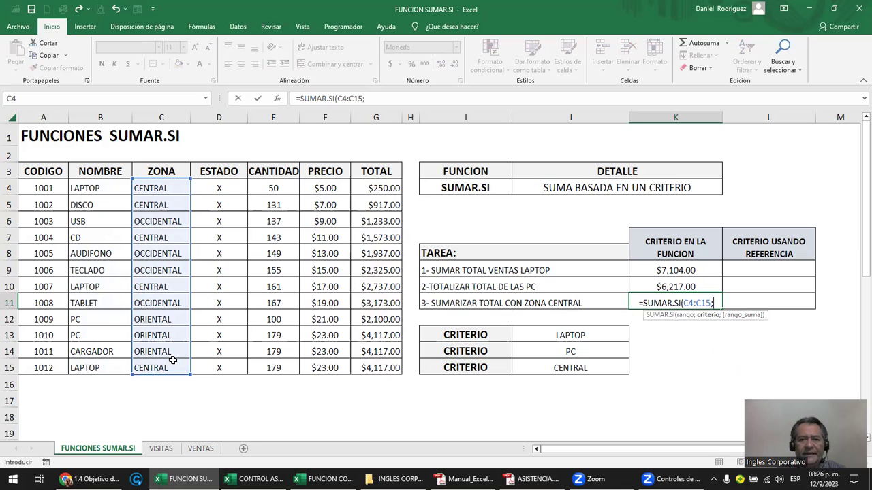
type("\"")
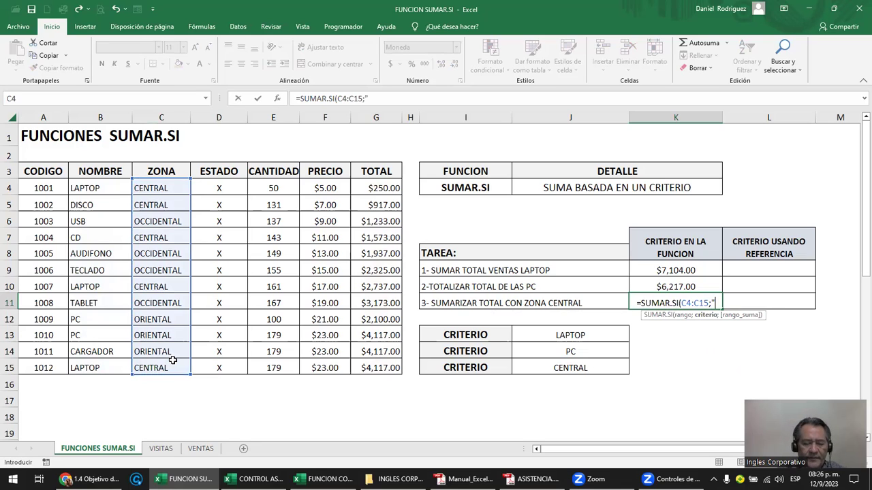
type("CENTRAL\"")
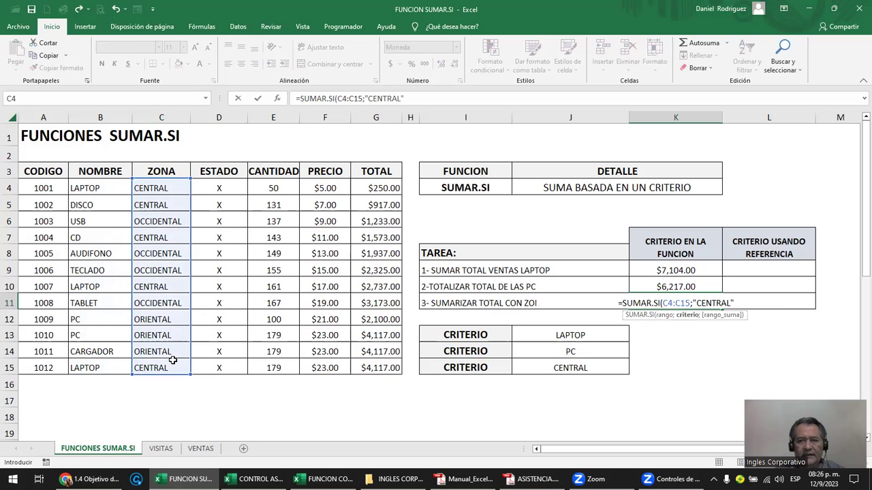
type(";")
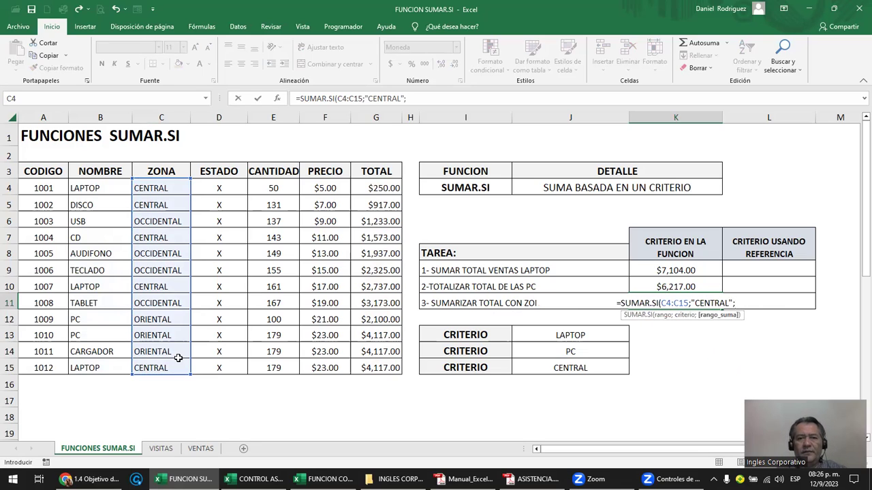
left_click_drag(377, 185, 382, 368)
type(")")
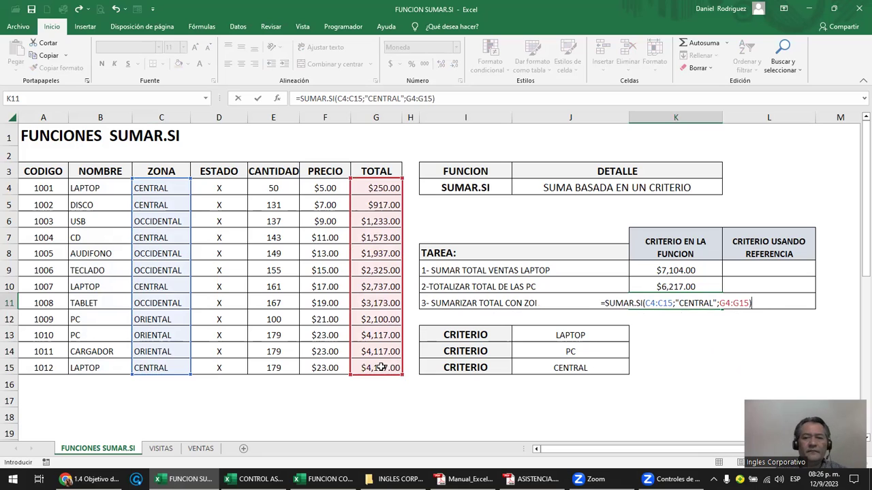
key("Return")
key("Up")
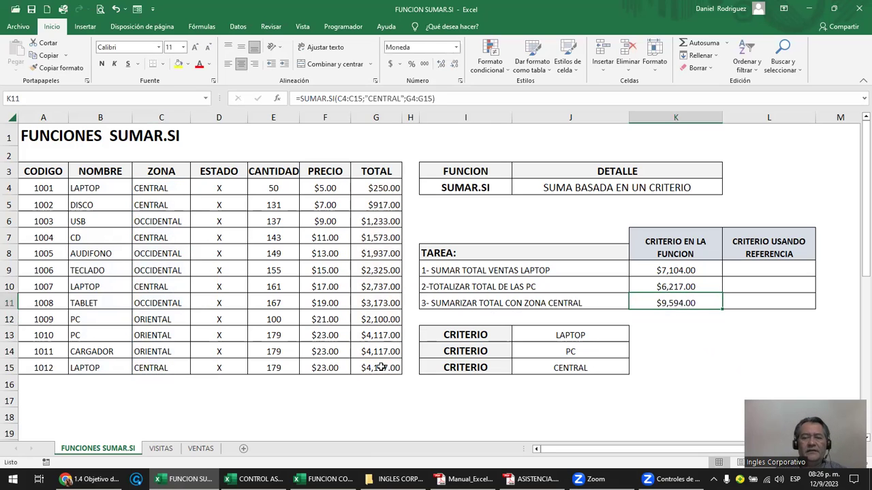
key("F2")
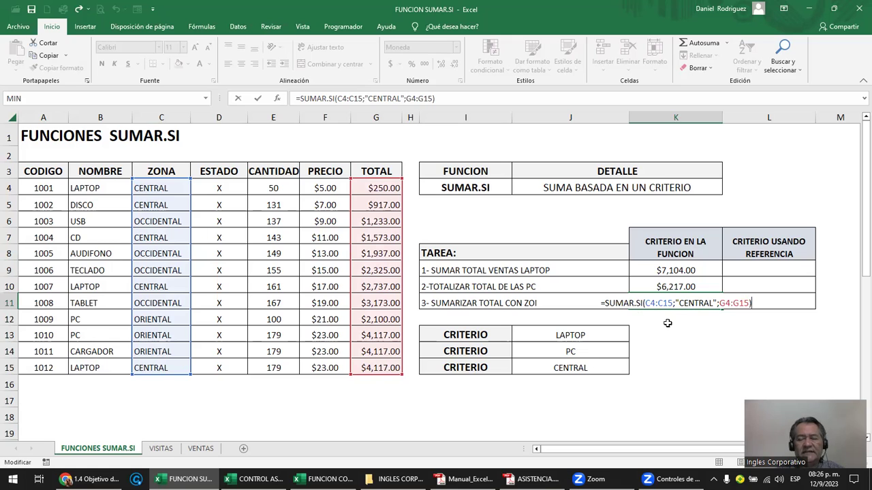
left_click(504, 306)
left_click(669, 296)
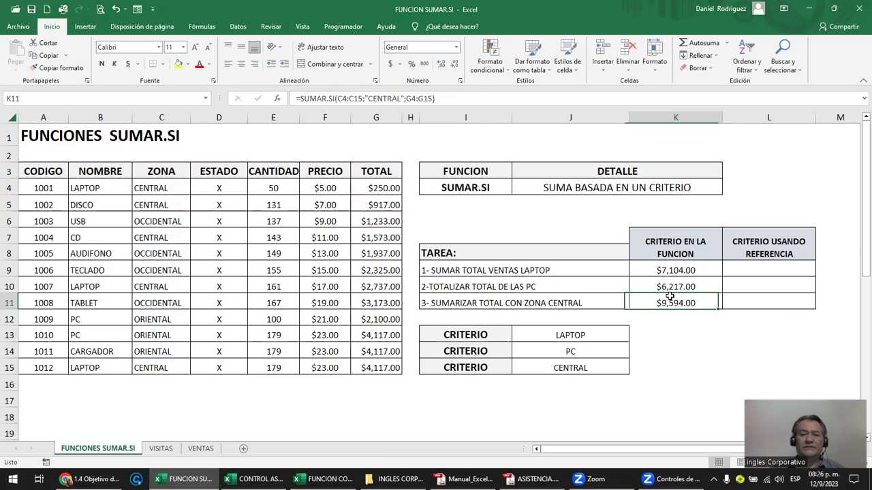
left_click(686, 269)
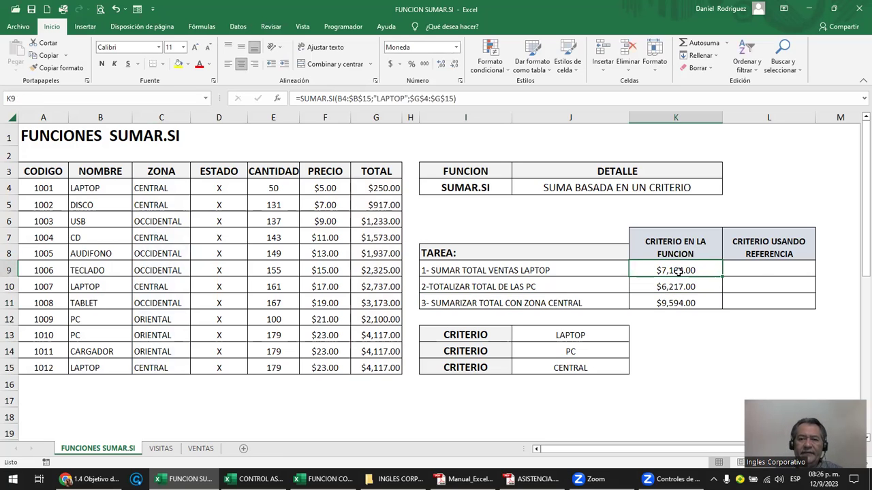
double_click(674, 271)
left_click_drag(673, 271, 710, 270)
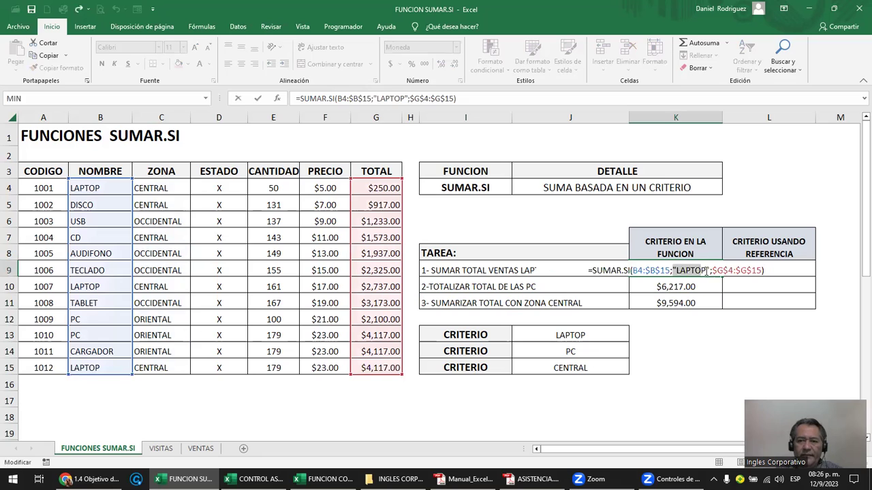
left_click(661, 287)
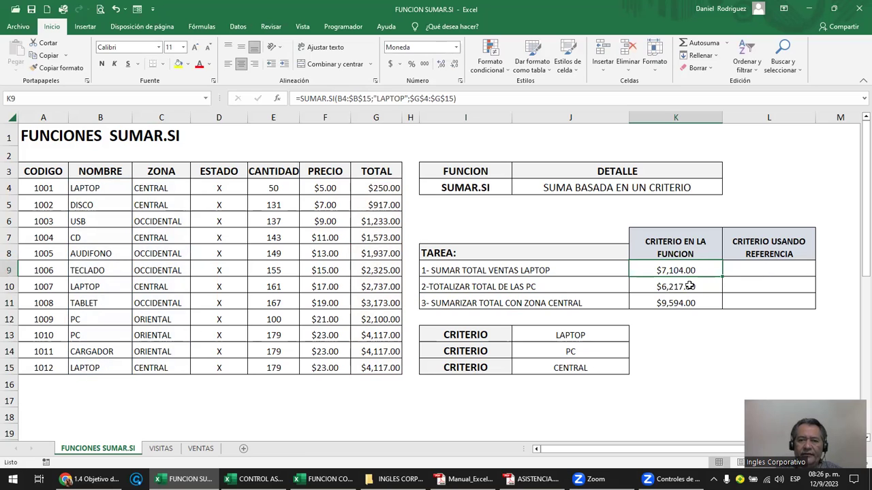
double_click(684, 287)
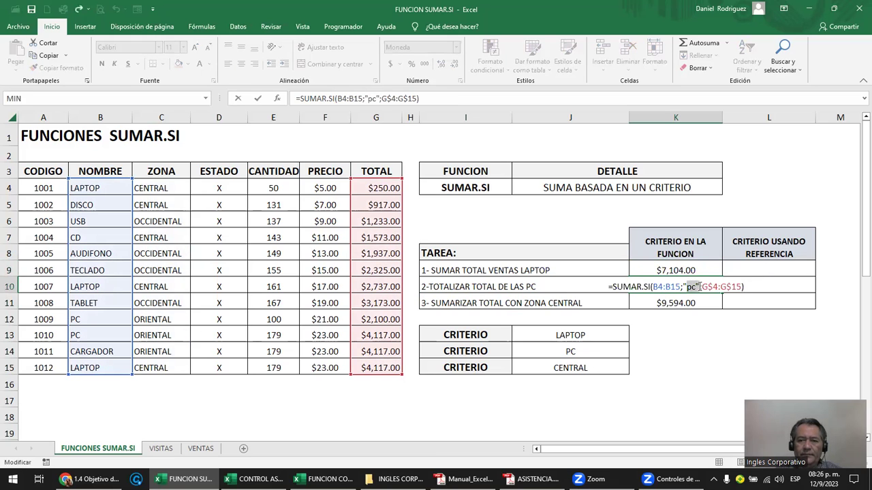
left_click(683, 303)
double_click(684, 303)
left_click(684, 303)
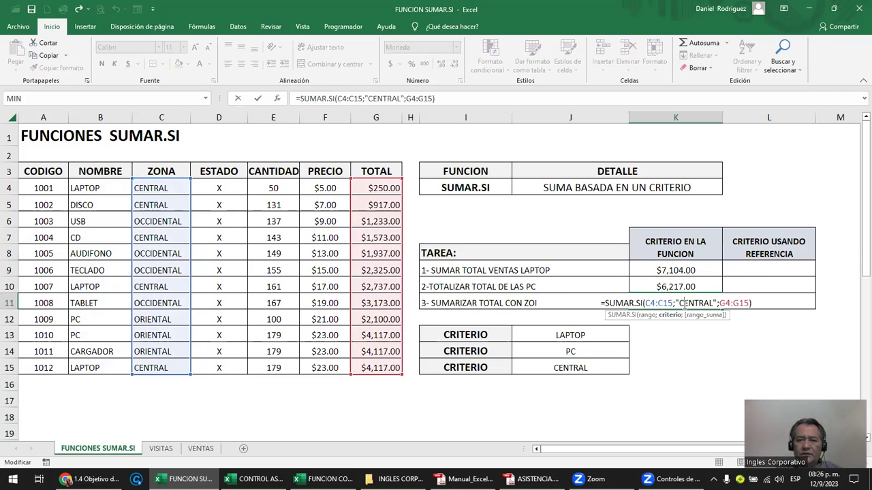
left_click(734, 273)
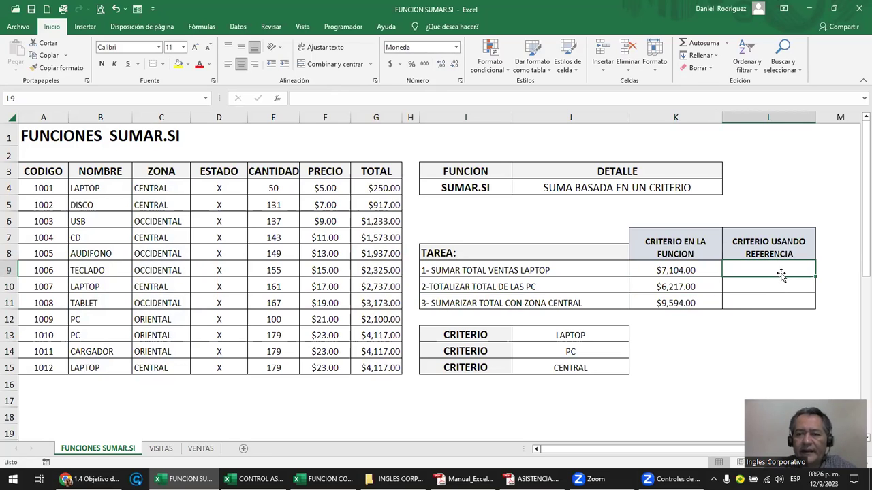
left_click(772, 252)
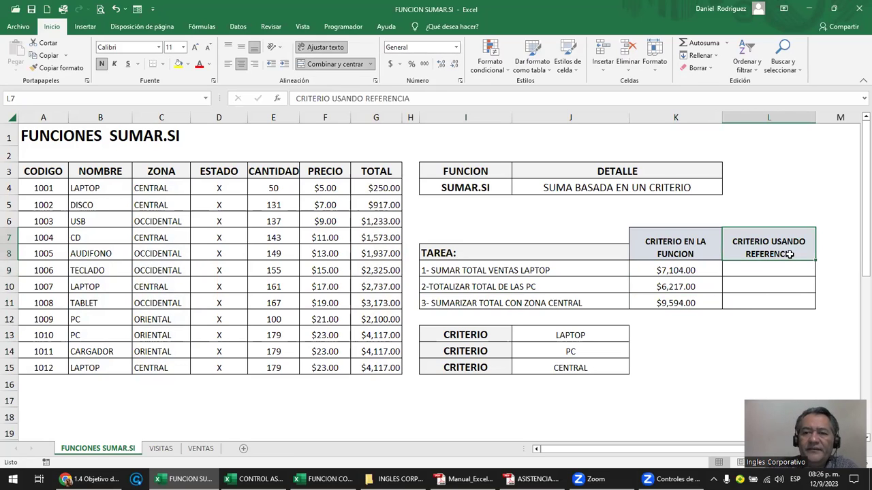
left_click(560, 338)
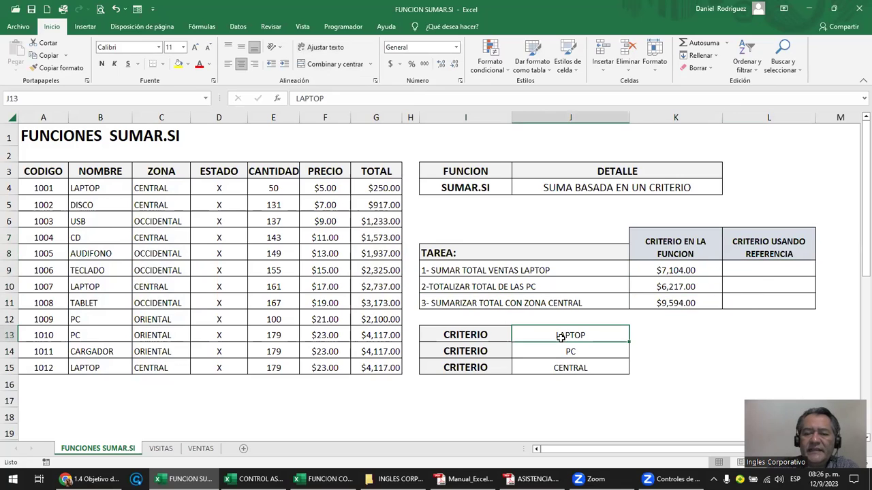
left_click(458, 337)
left_click(550, 333)
left_click(460, 335)
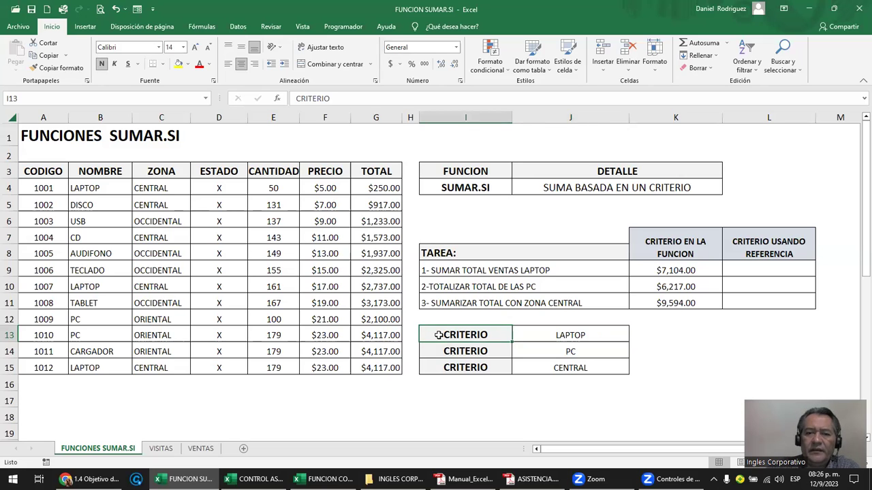
left_click(458, 354)
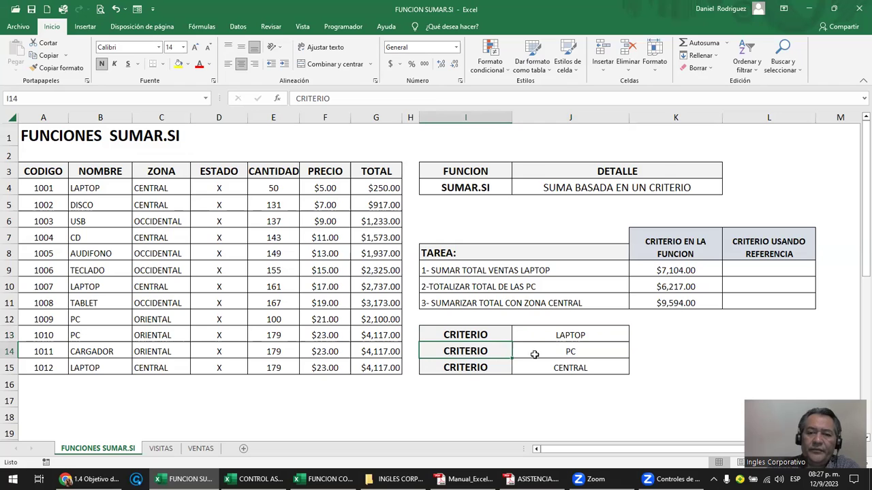
left_click(471, 368)
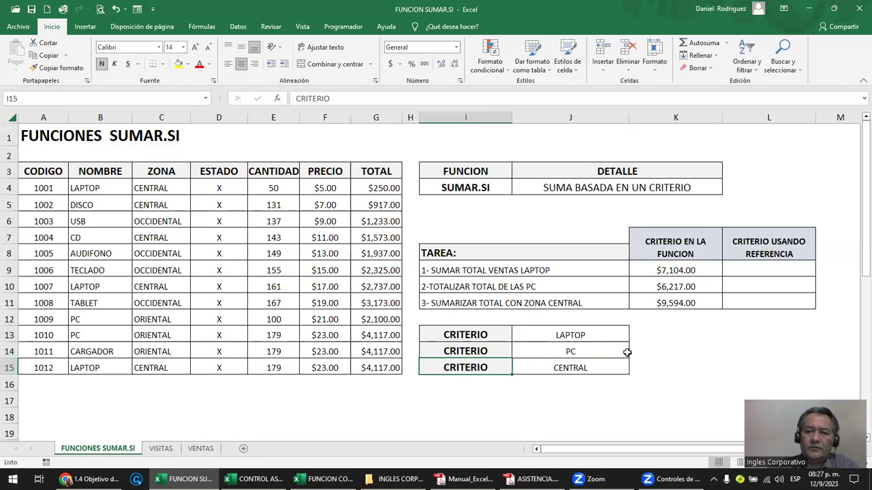
left_click(476, 337)
left_click(550, 336)
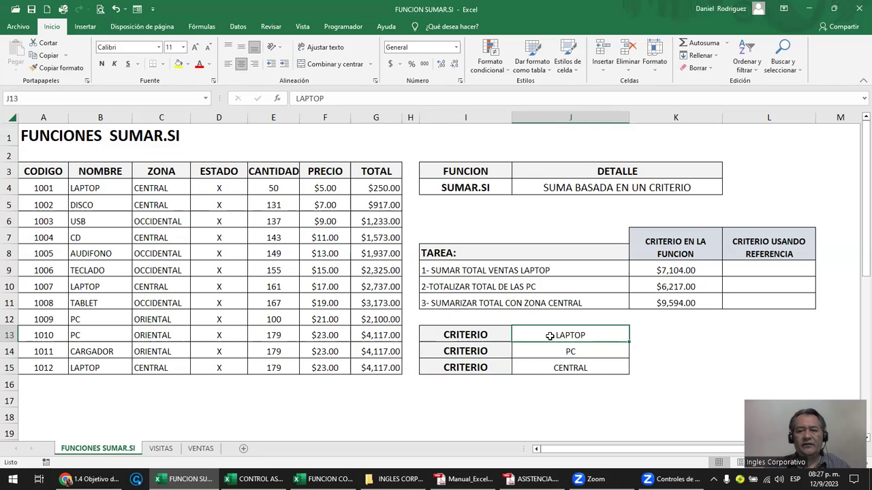
left_click(772, 271)
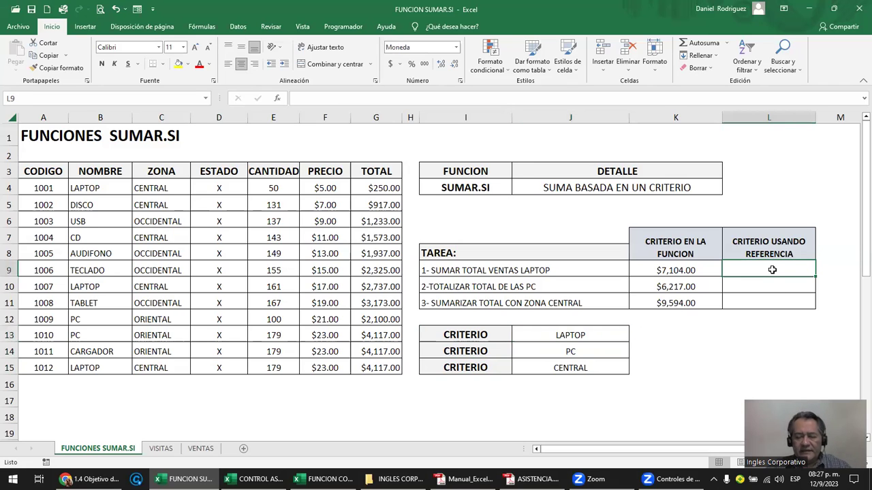
Step: Enter =SUMAR.SI(B4:B15;J13;G4:G15) in L9 and compare it with K9's laptop formula
type("=")
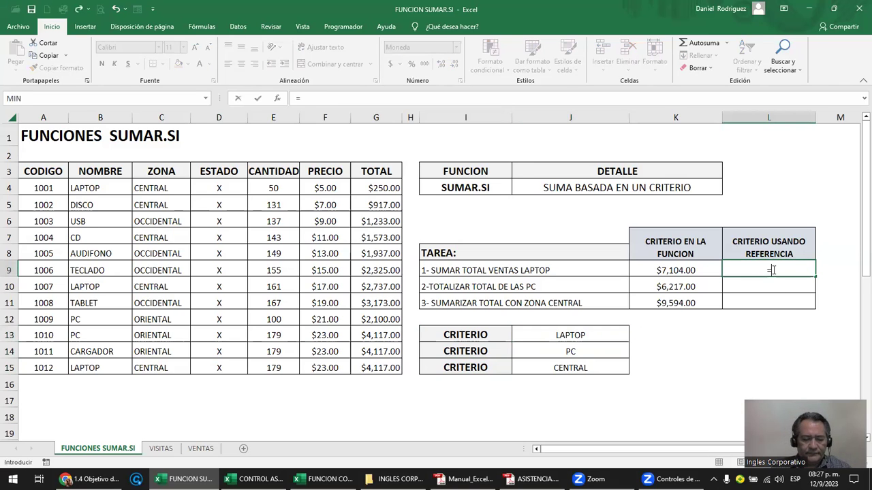
type("SUMAR.")
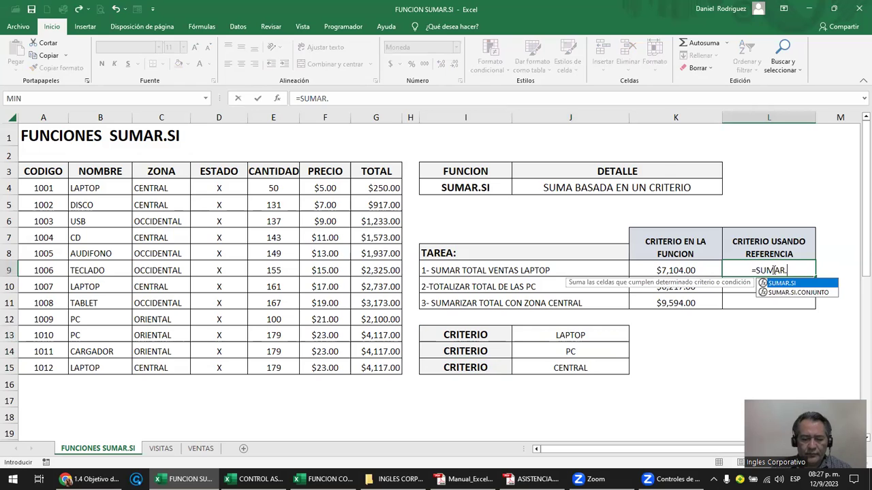
type("SI")
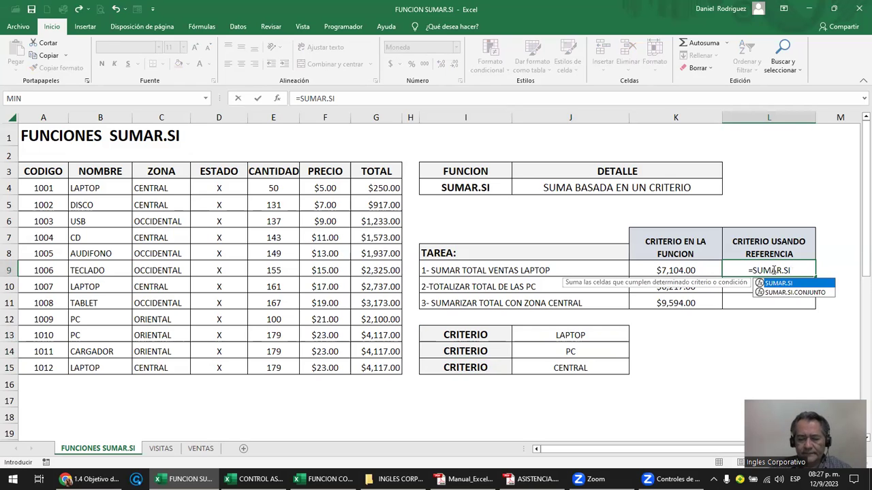
type("(")
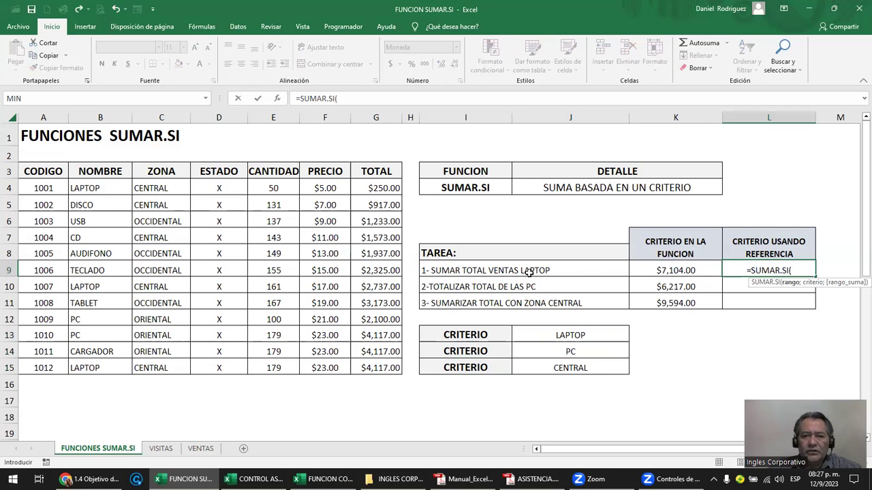
left_click(97, 192)
left_click_drag(98, 203, 106, 366)
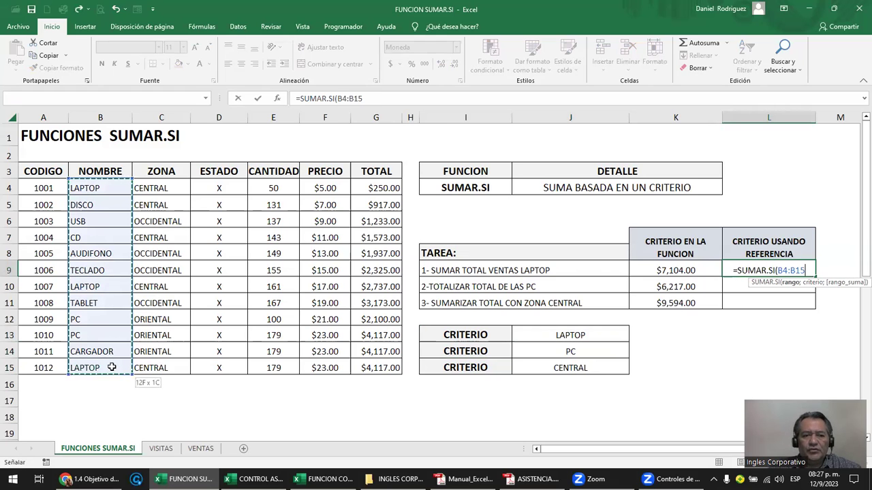
type(";")
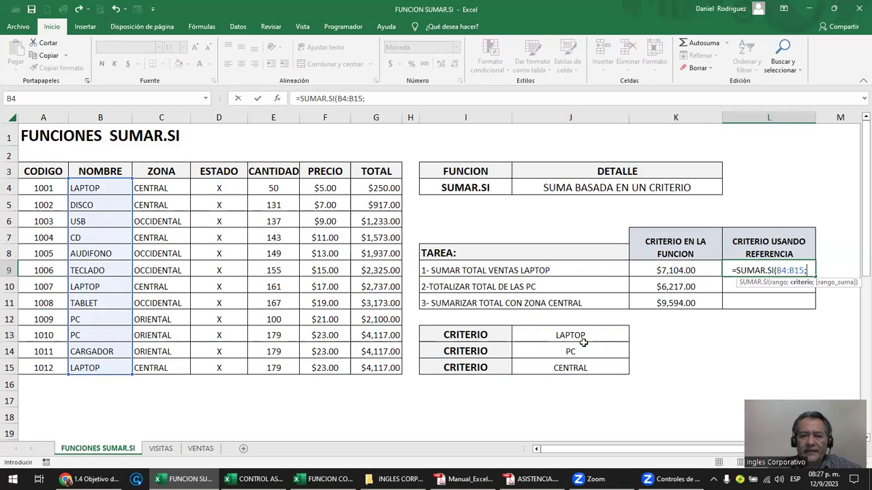
left_click(578, 337)
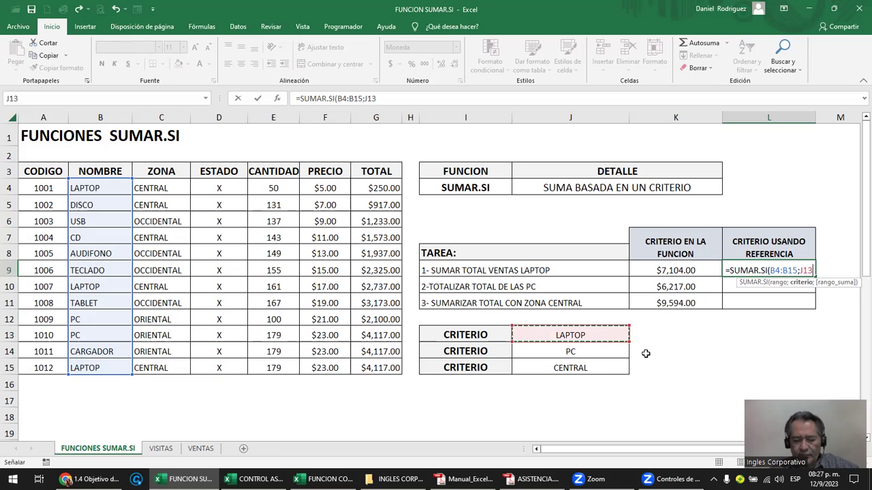
type(";")
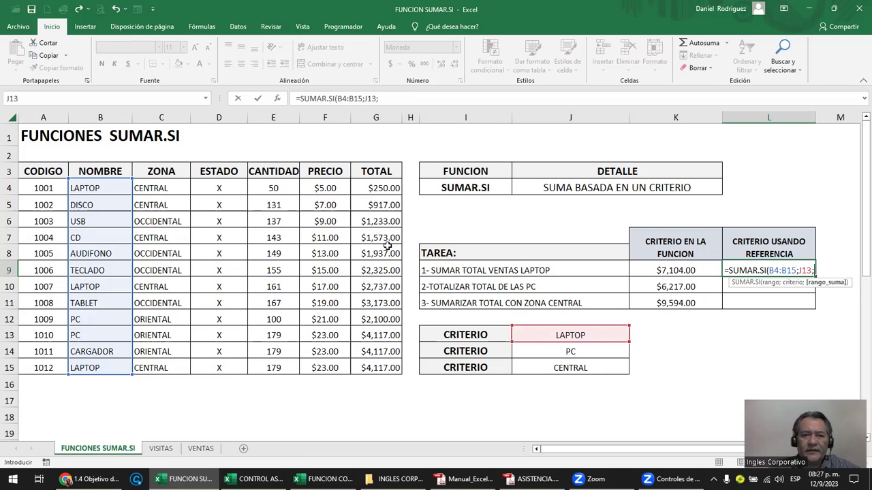
left_click_drag(372, 188, 384, 362)
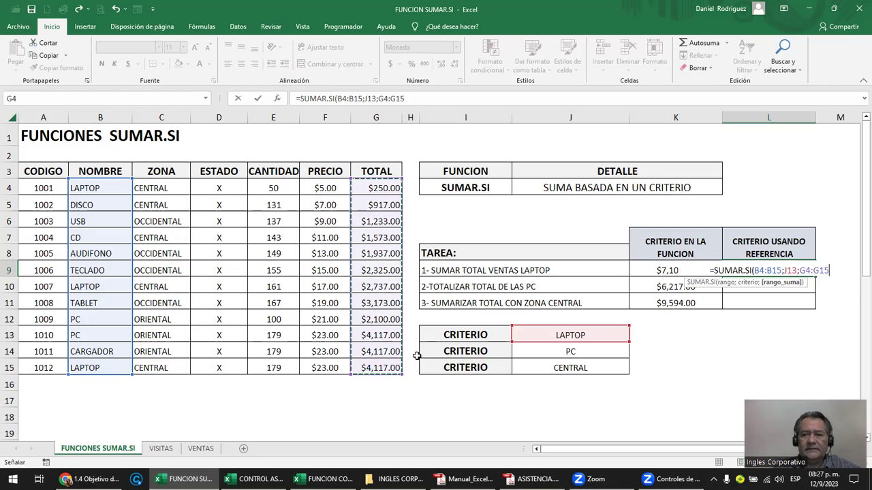
key("Return")
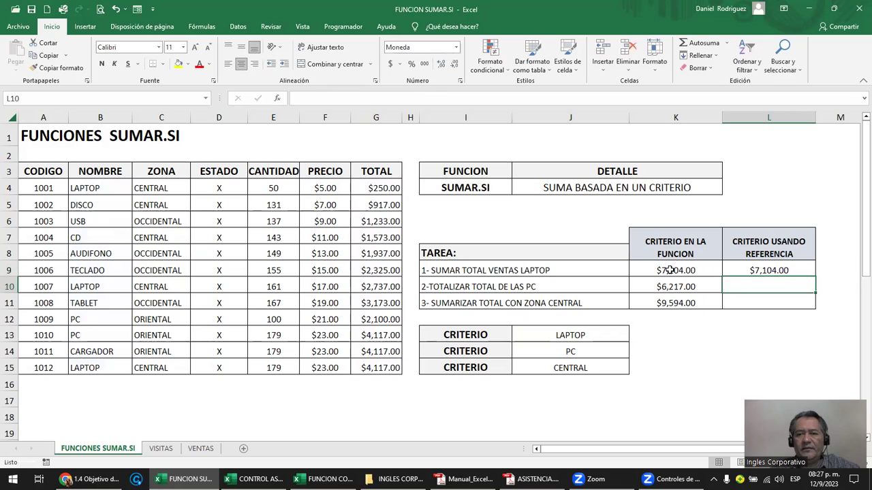
left_click(674, 273)
left_click(750, 272)
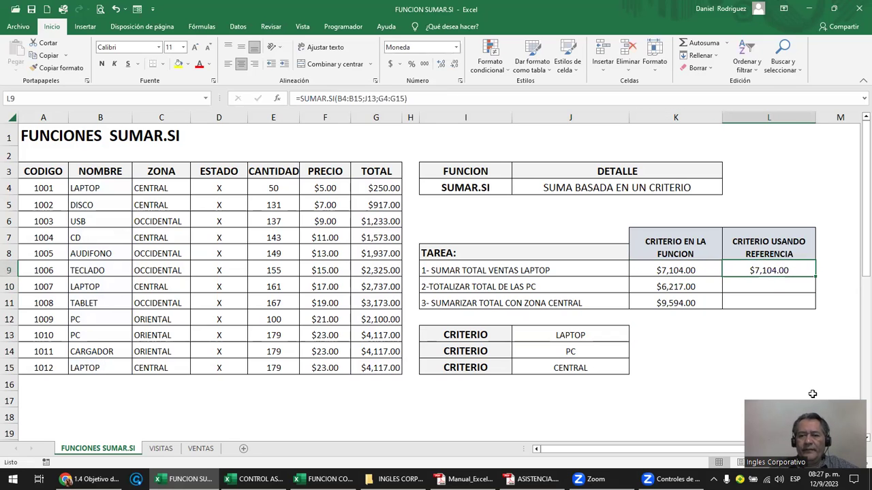
left_click(812, 394)
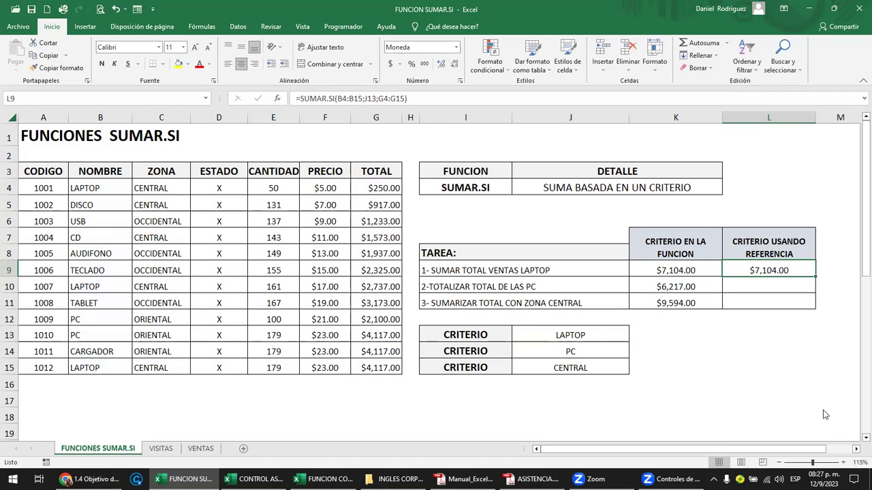
left_click(450, 289)
left_click(780, 286)
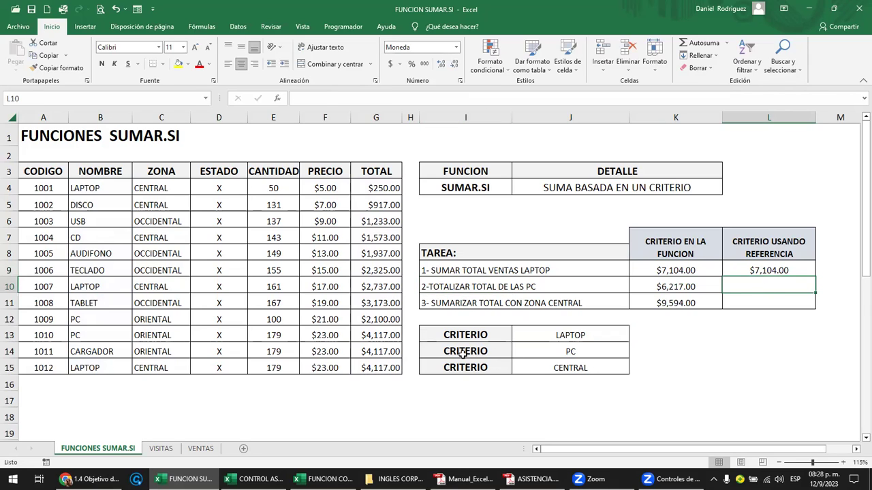
left_click_drag(462, 354, 566, 353)
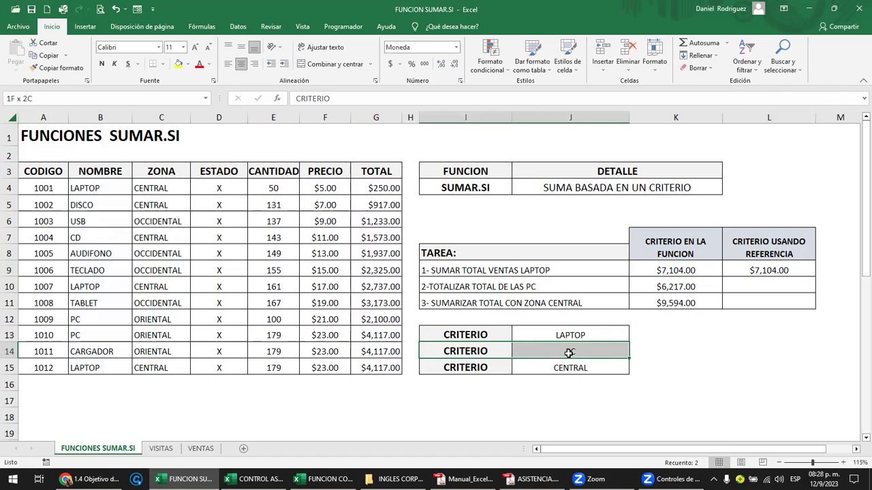
left_click(762, 282)
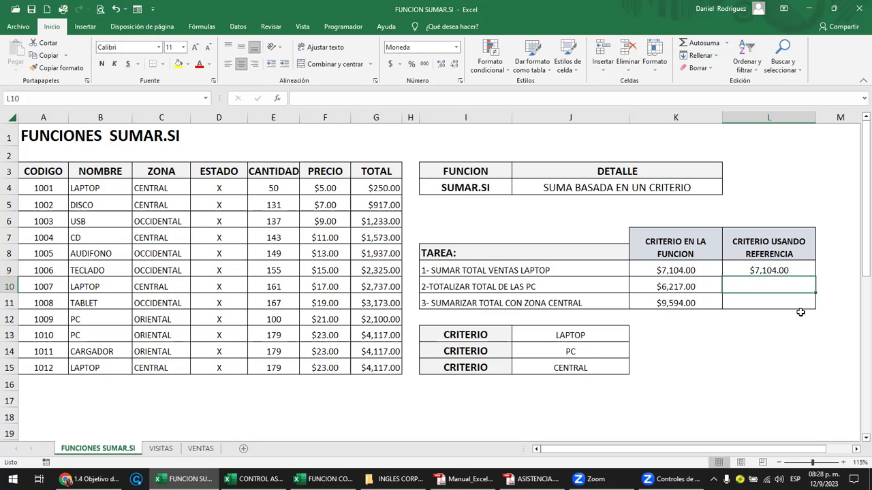
Step: Enter =SUMAR.SI(B4:B15;J14;G4:G15) in L10, giving a PC total of $6,217.00
type("=")
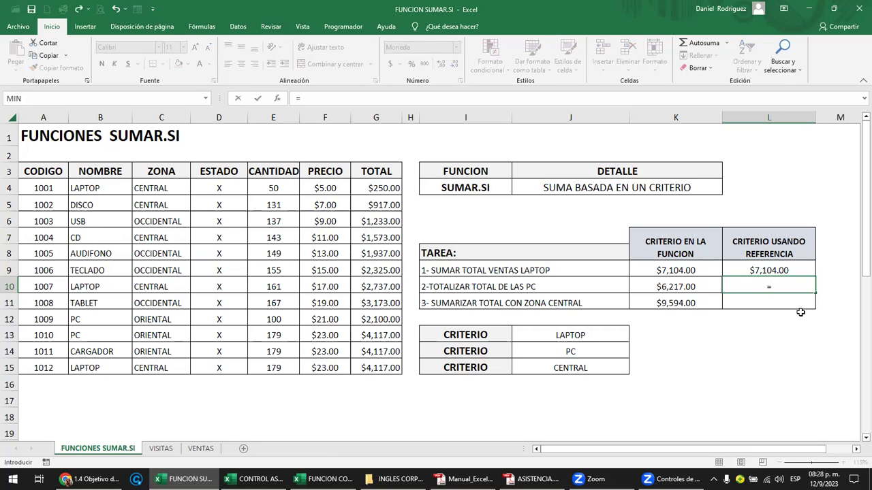
type("SUMAR")
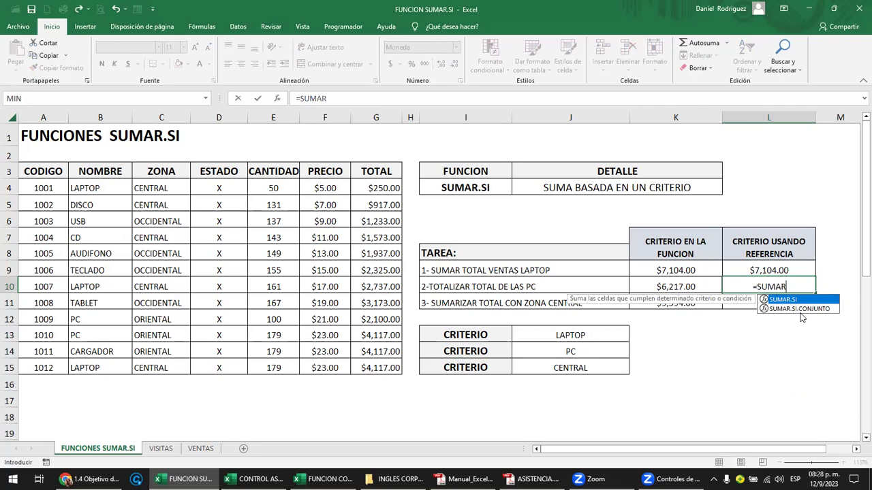
key("Tab")
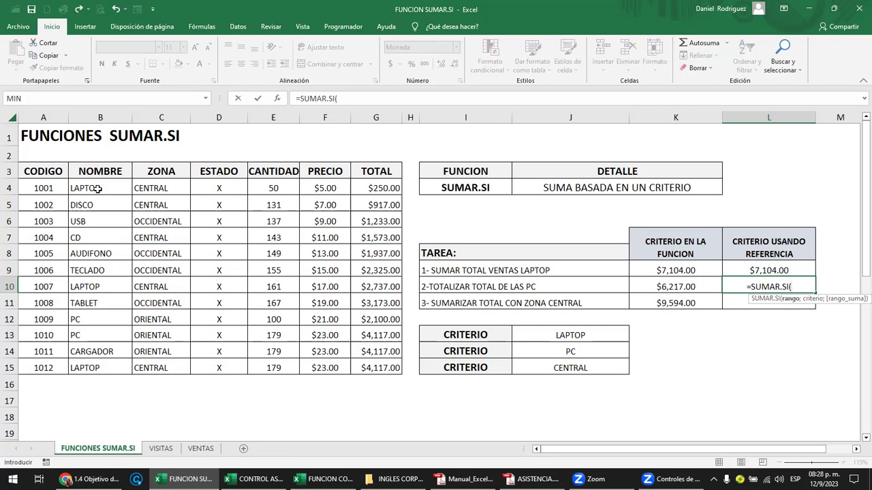
left_click_drag(96, 188, 100, 361)
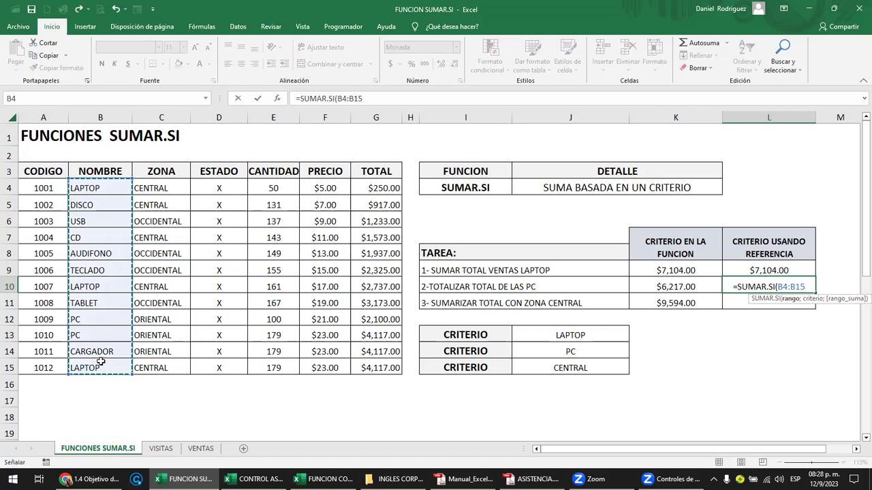
type(";")
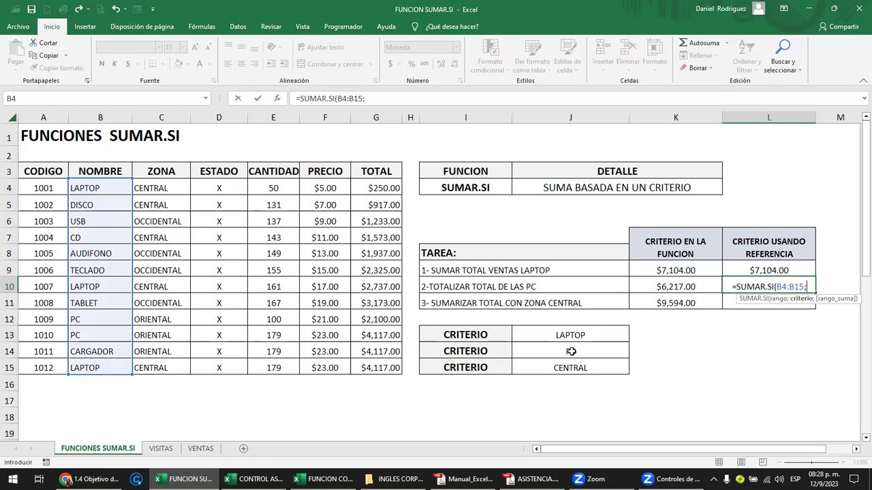
left_click(571, 351)
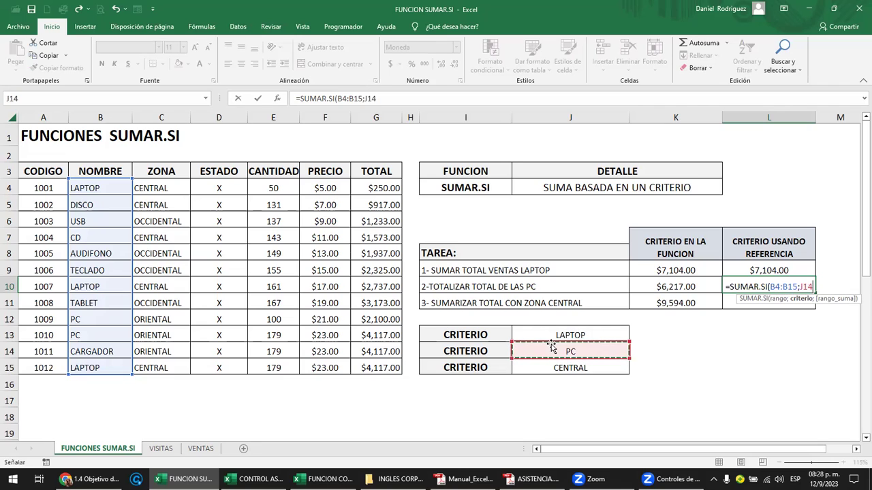
type(";")
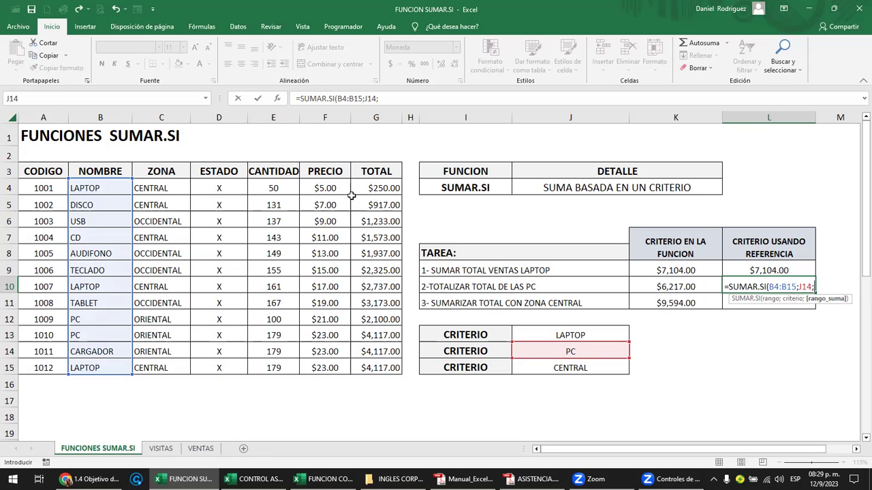
left_click_drag(375, 187, 386, 367)
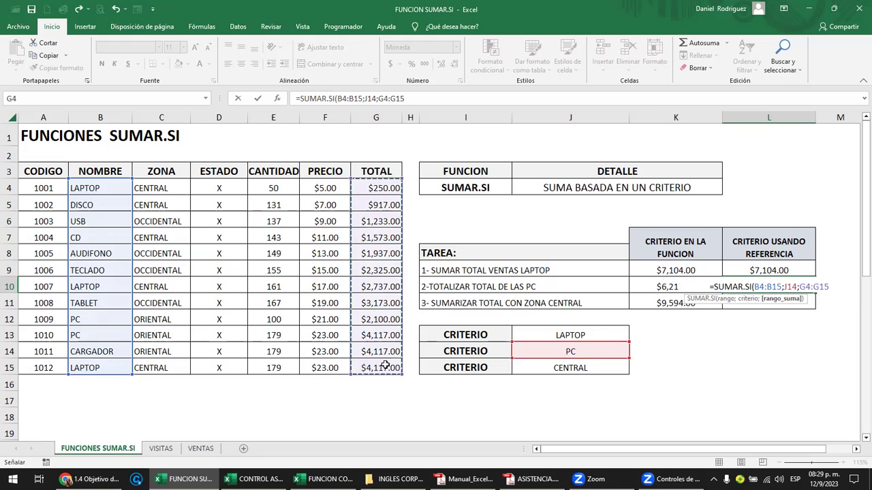
type(")")
key("Return")
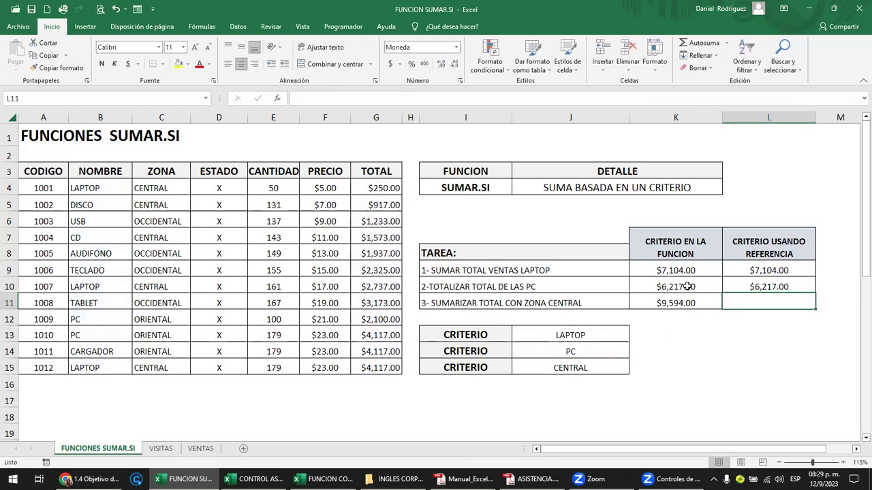
left_click(674, 270)
left_click_drag(675, 281, 677, 301)
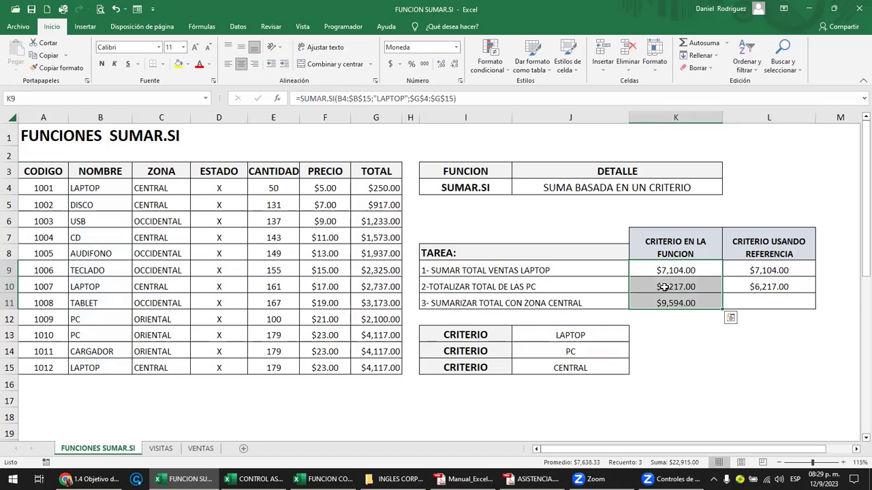
left_click(739, 301)
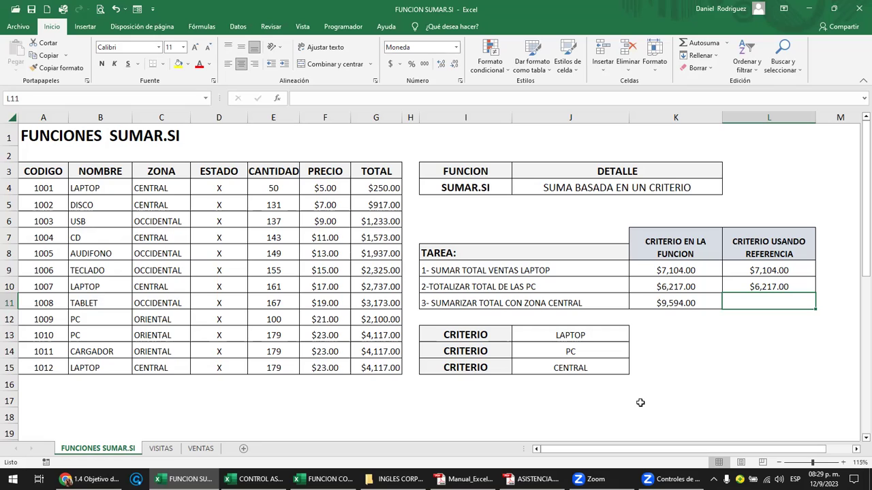
left_click(588, 367)
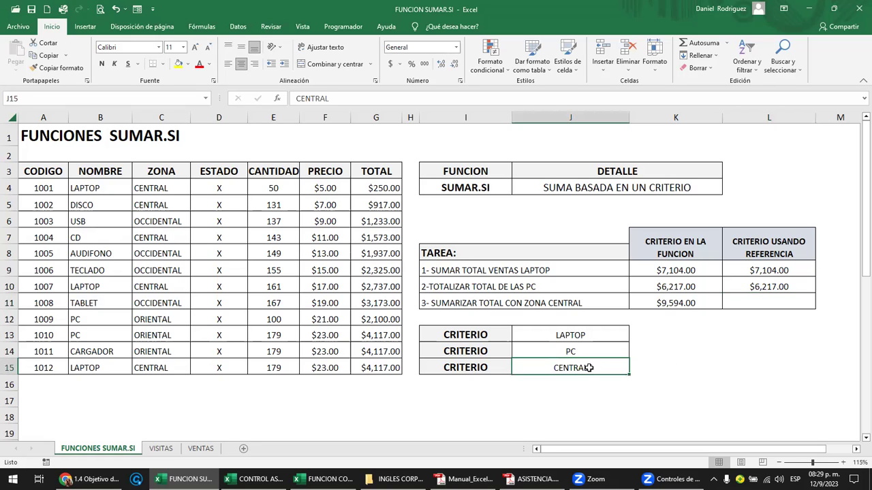
left_click(763, 301)
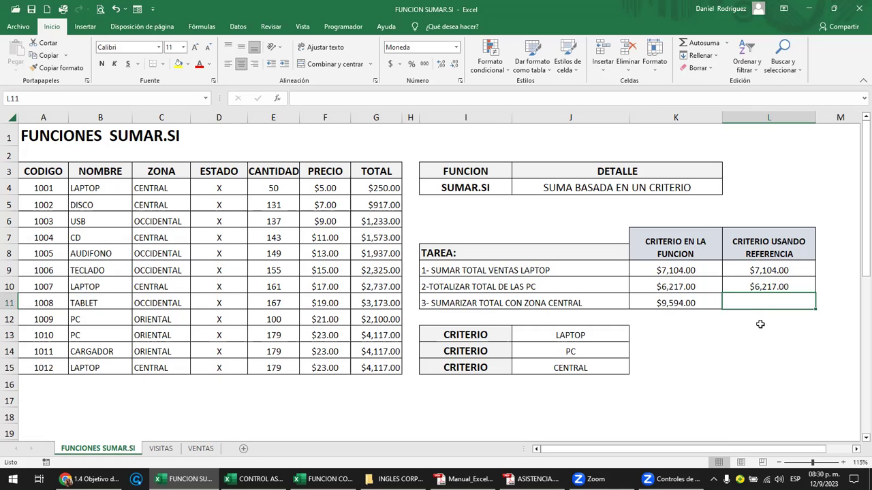
Step: Enter =SUMAR.SI(C4:C15;J15;G4:G15) in L11, giving a CENTRAL total of $9,594.00
type("=S")
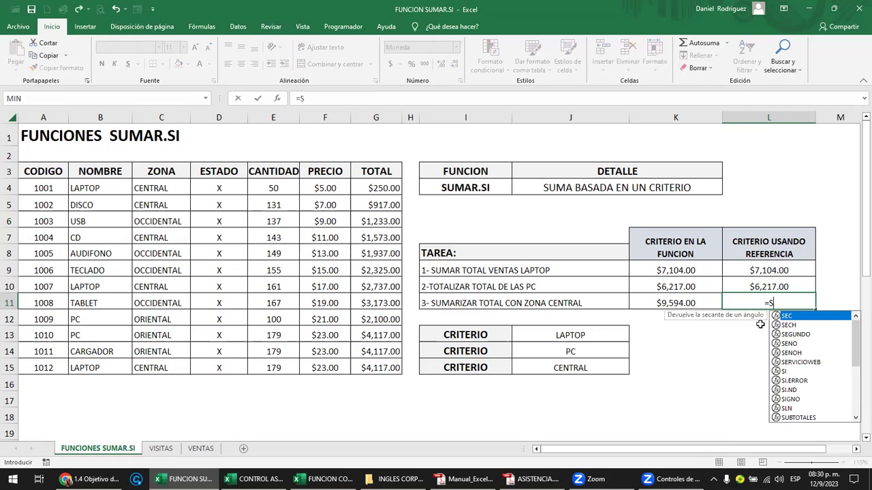
type("UMAR.SI")
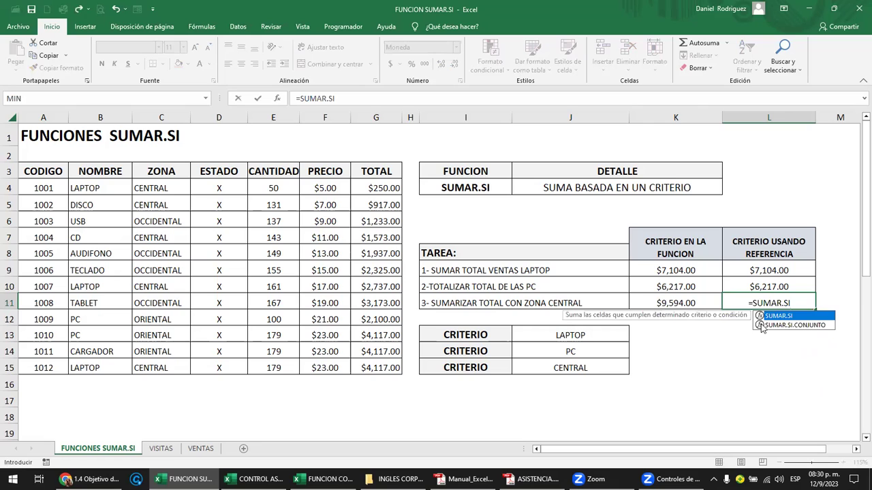
key("Tab")
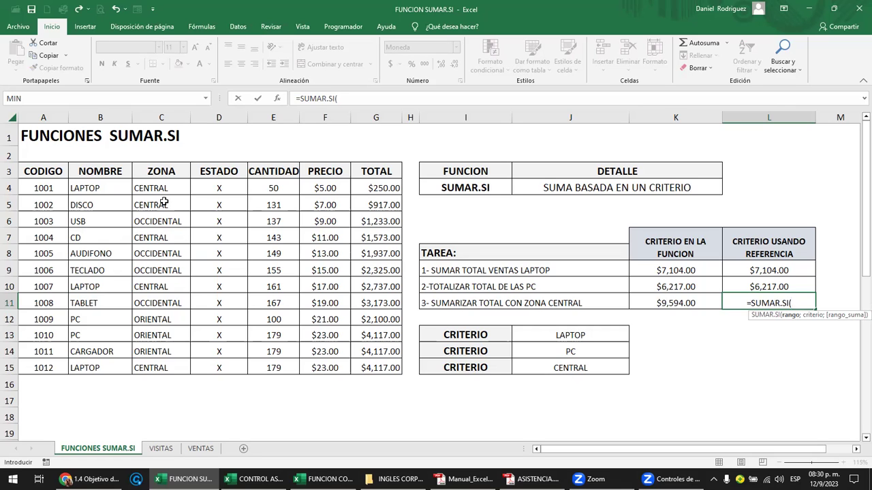
left_click_drag(160, 188, 169, 365)
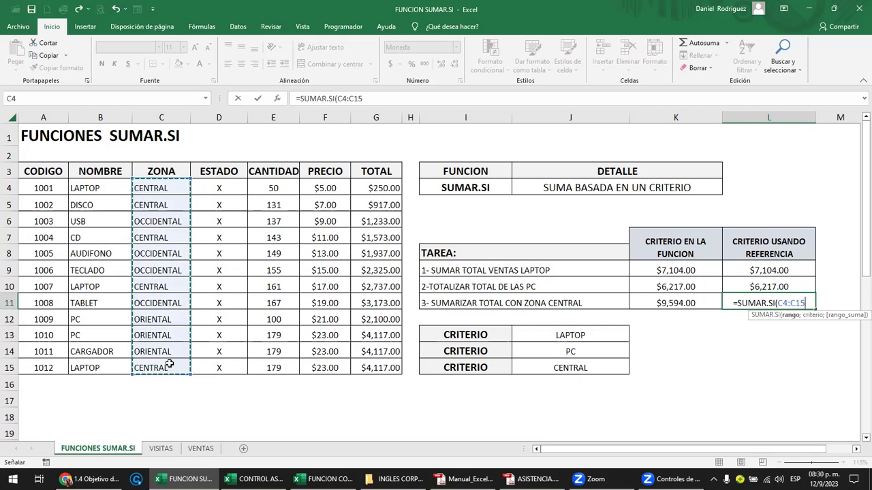
type(";")
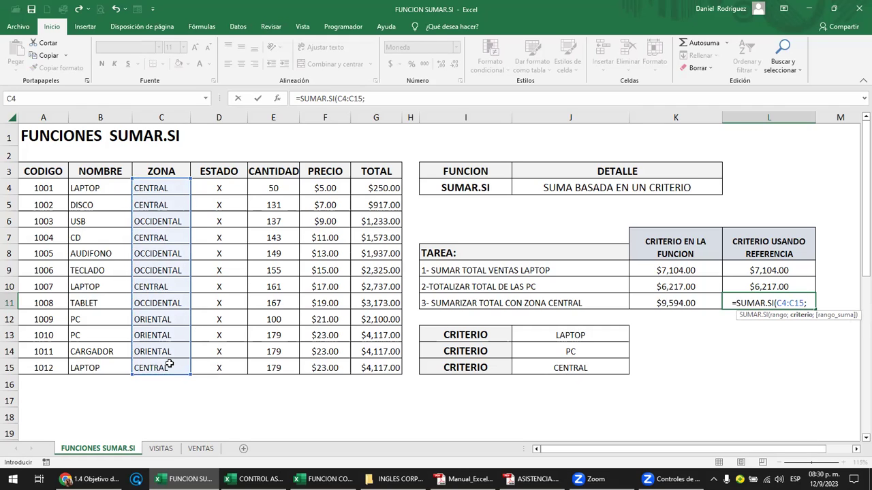
left_click(568, 369)
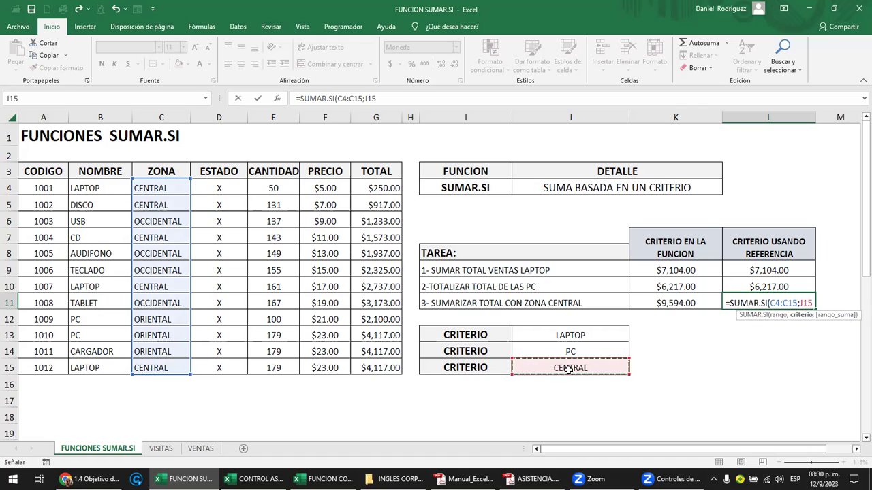
type(";")
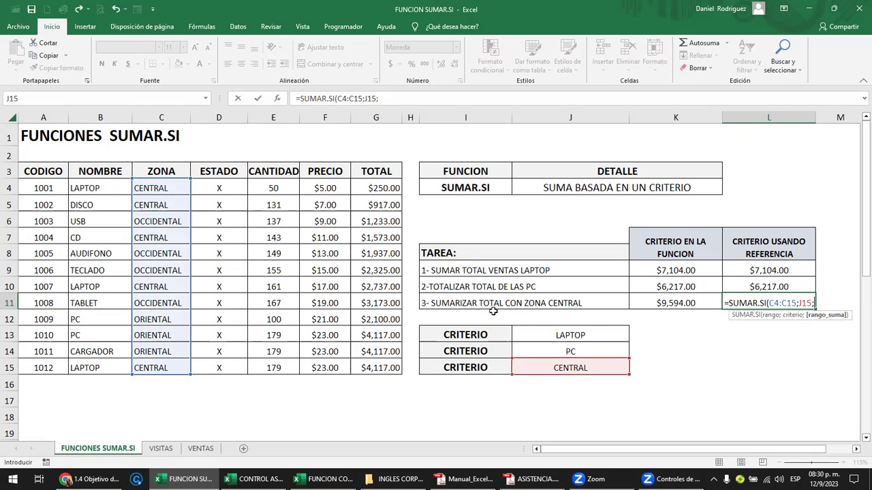
mouse_move(385, 195)
left_mouse_down()
mouse_move(374, 366)
mouse_move(377, 359)
left_mouse_up()
type(")")
key("ctrl+Return")
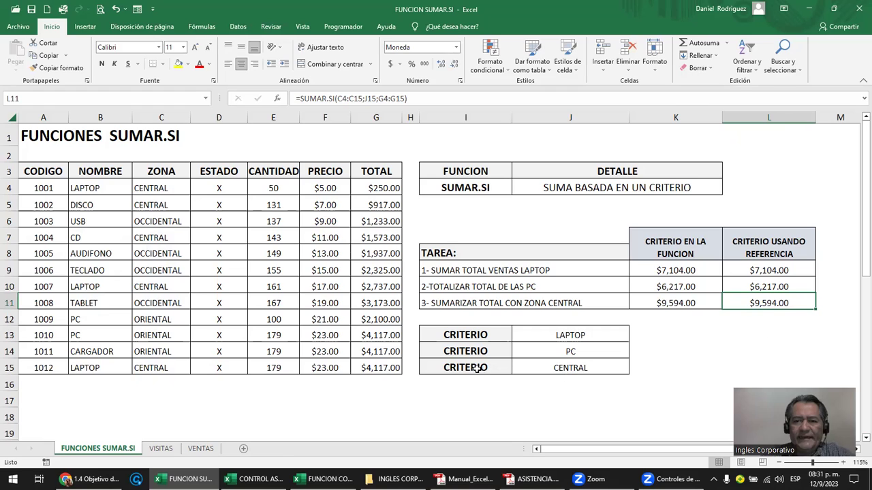
left_click_drag(477, 368, 575, 368)
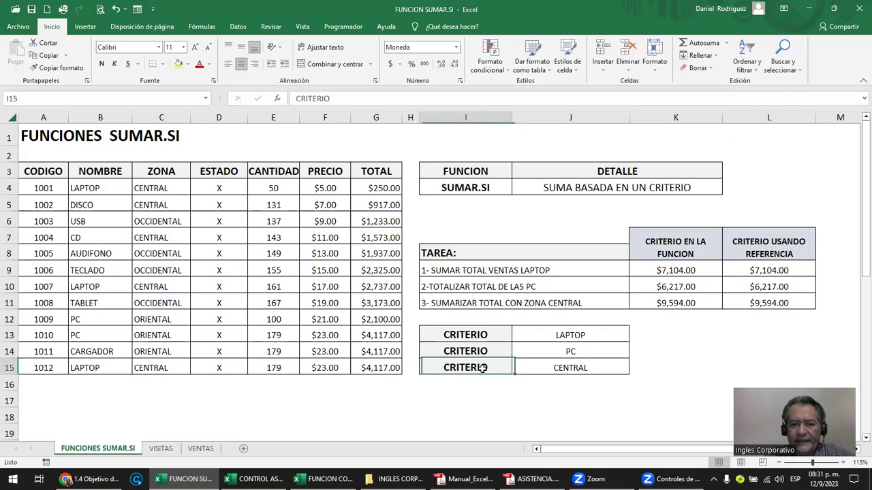
left_click(575, 368)
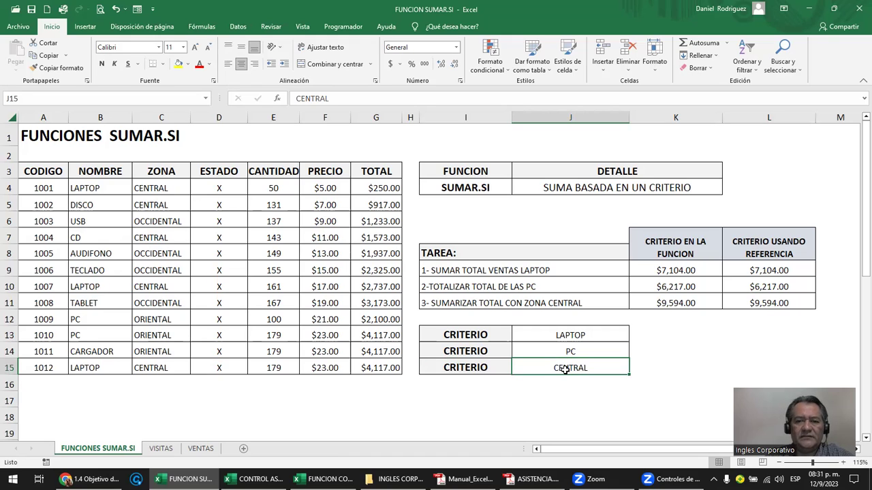
left_click(653, 367)
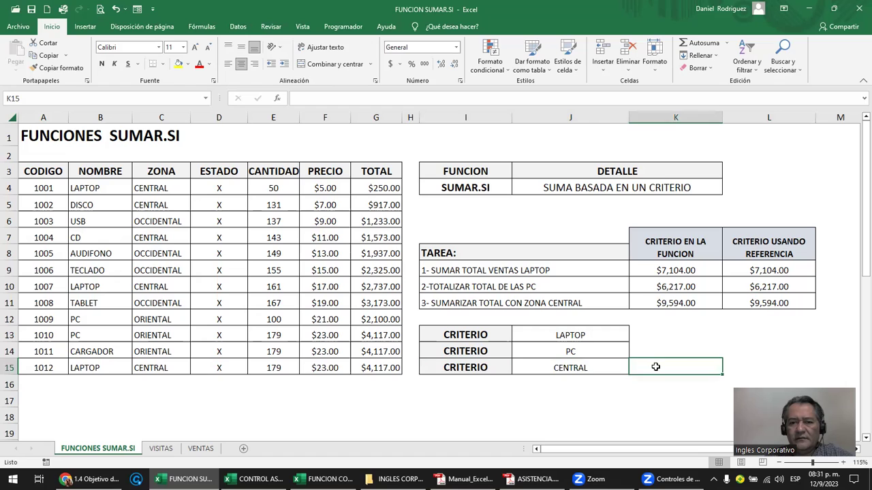
left_click(456, 401)
type("CUANTOS PRODUCTOS ")
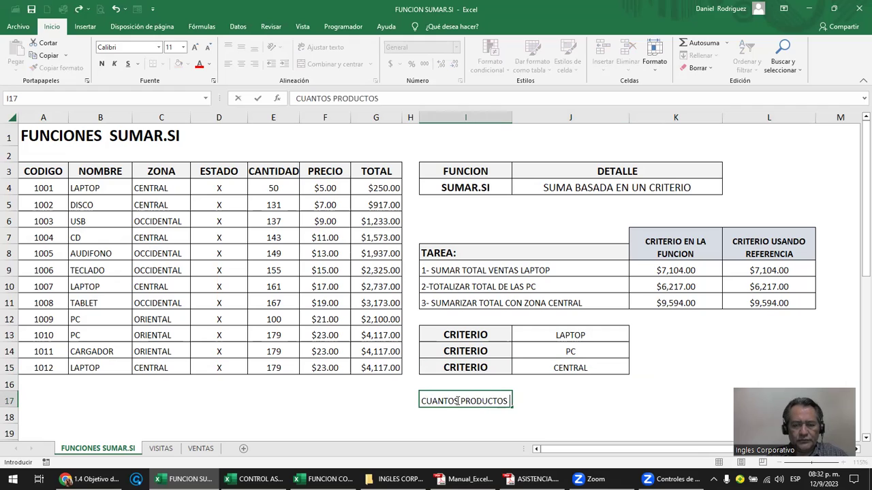
type("HAY EN ZONA CENTRAL")
key("Return")
left_click(455, 400)
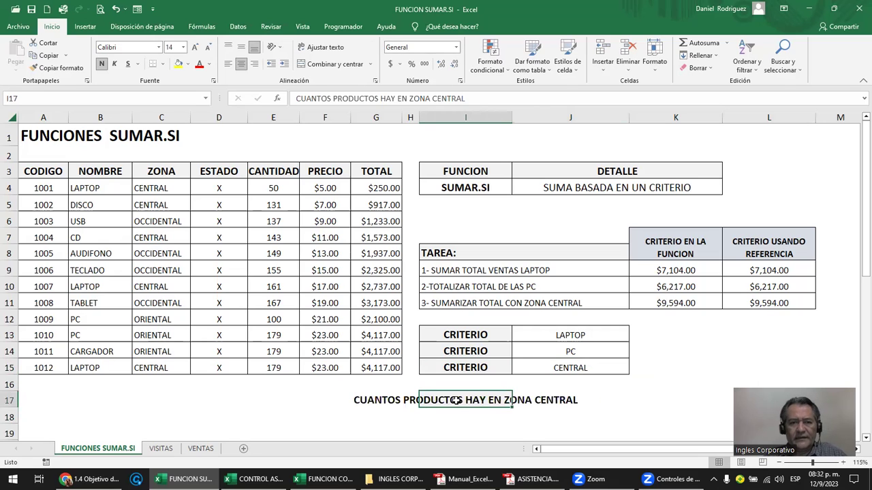
left_click(229, 65)
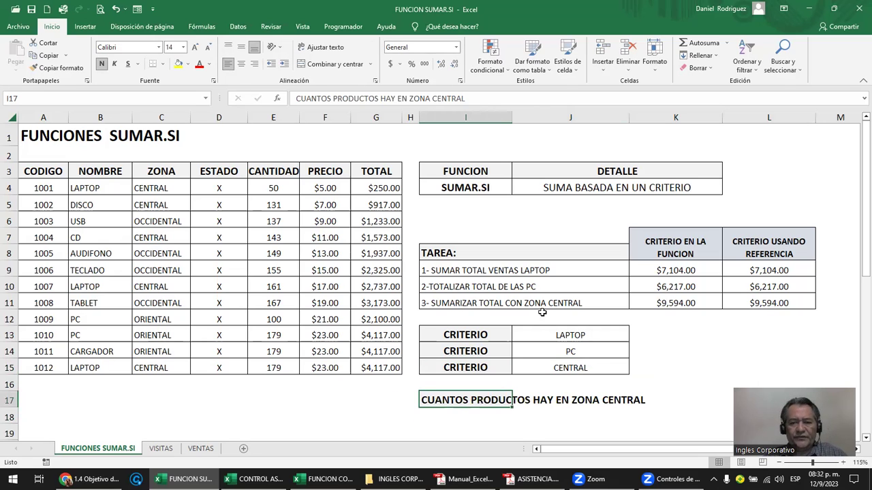
left_click(652, 398)
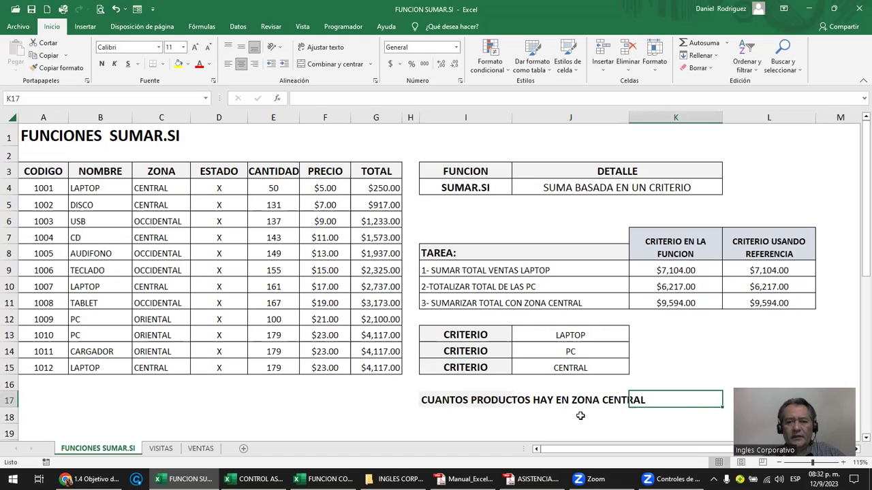
left_click(558, 415)
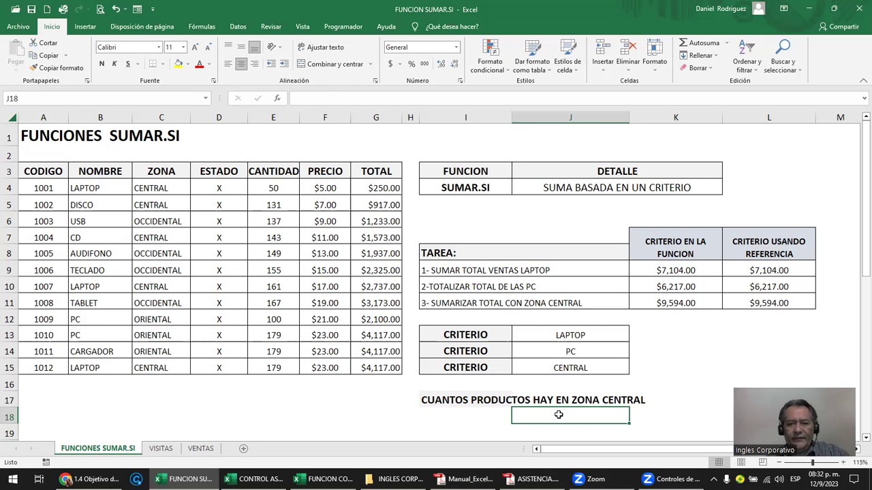
left_click(577, 367)
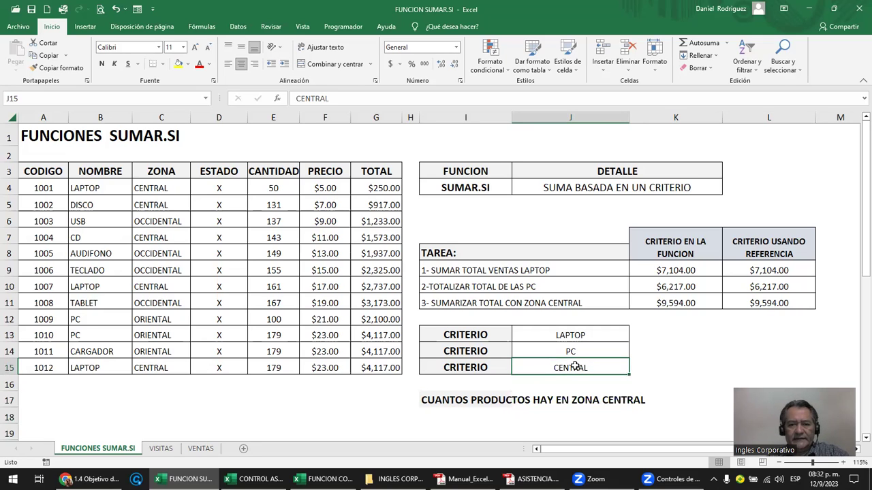
left_click(570, 418)
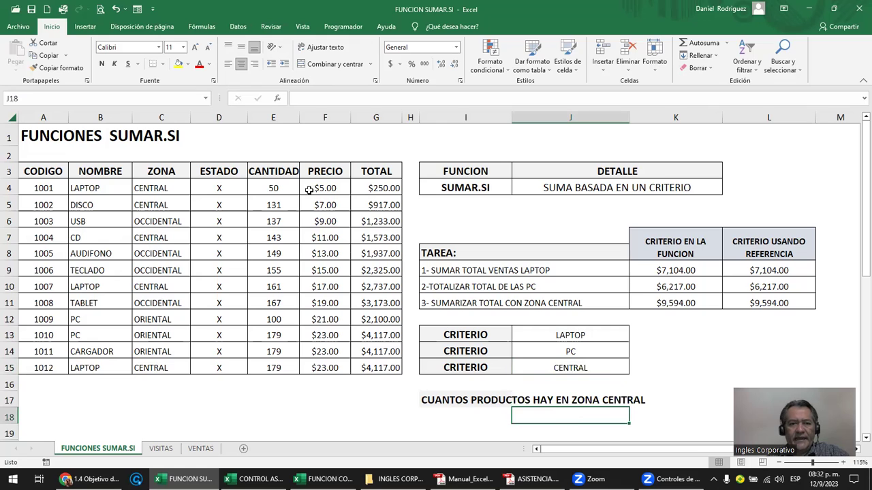
left_click_drag(273, 117, 365, 119)
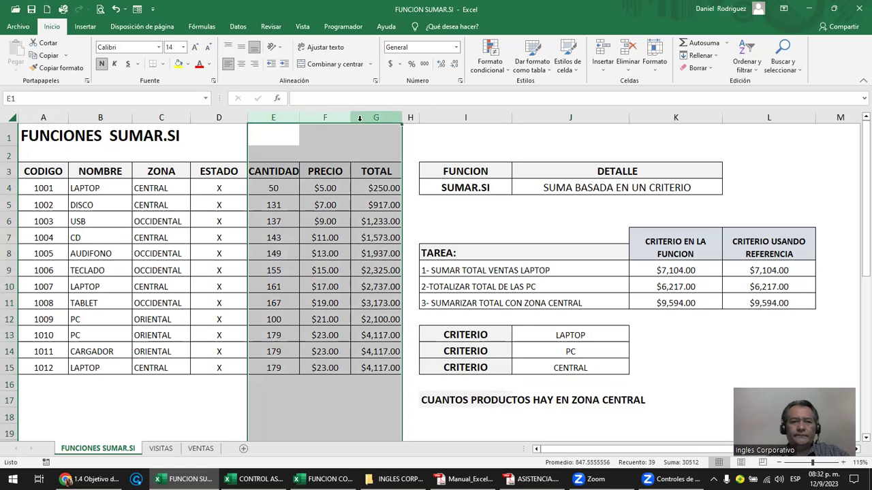
left_click(271, 116)
left_click(569, 412)
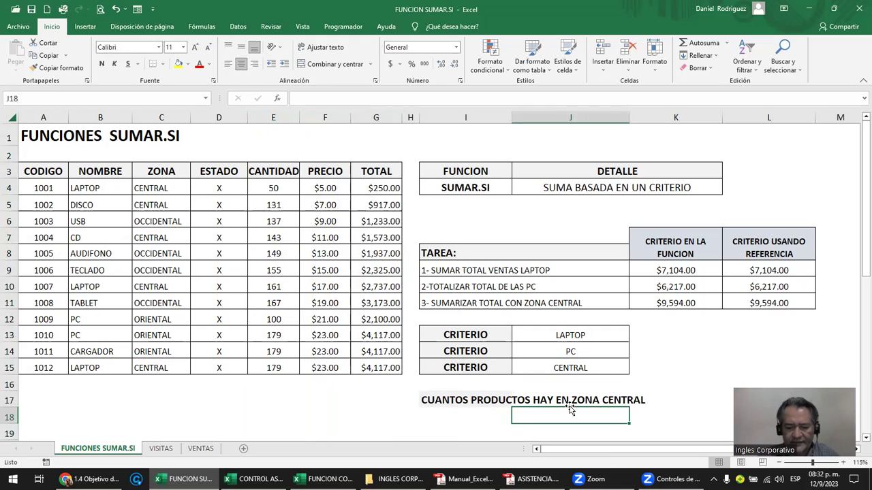
Step: Enter =SUMAR.SI(C4:C15;J15;E4:E15) in J18 to total the zone's CANTIDAD, giving 664
type("=")
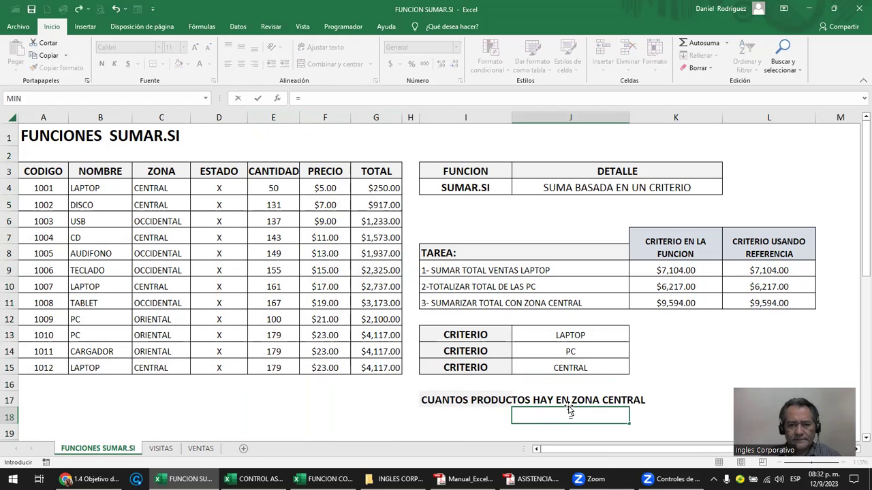
type("SUMA")
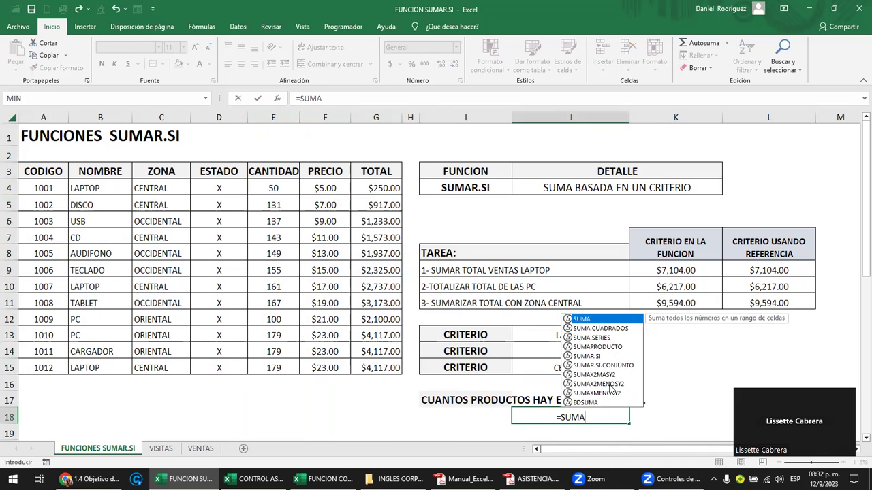
type("R.")
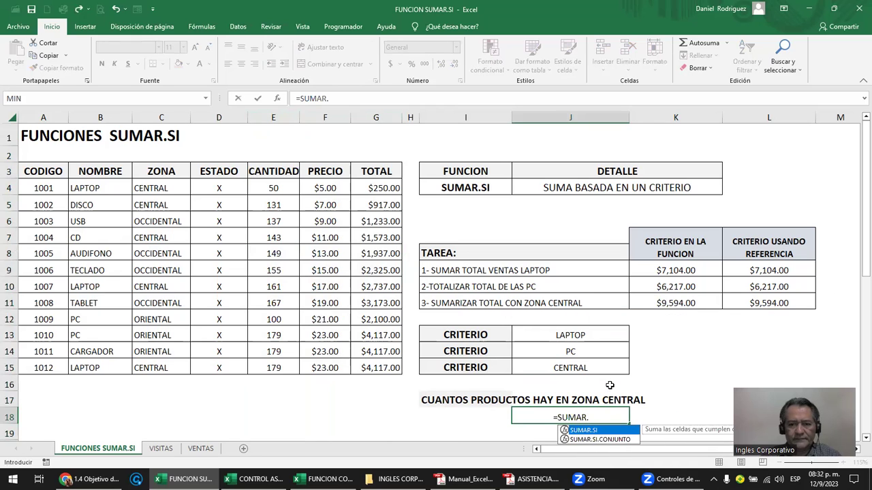
key("Tab")
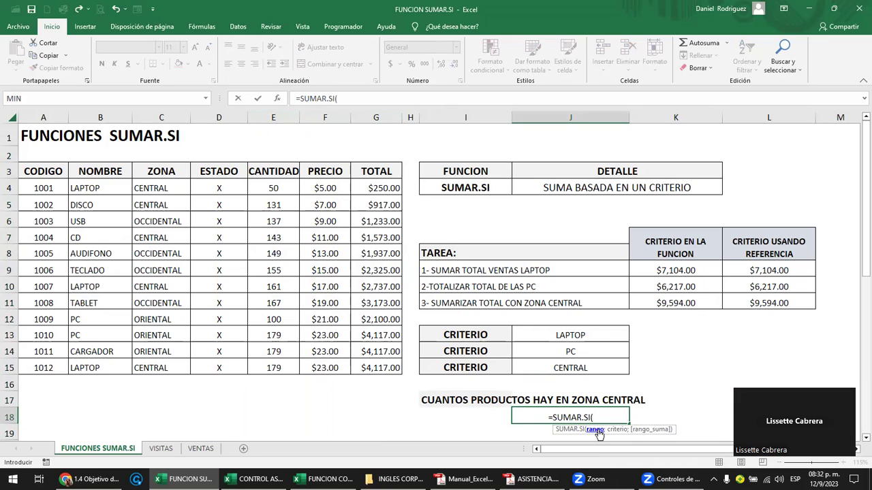
left_click(163, 189)
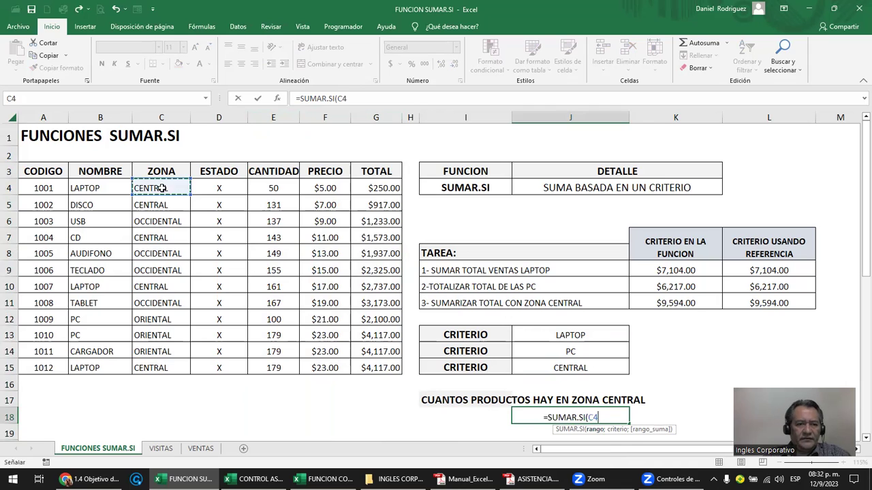
left_click_drag(162, 188, 168, 362)
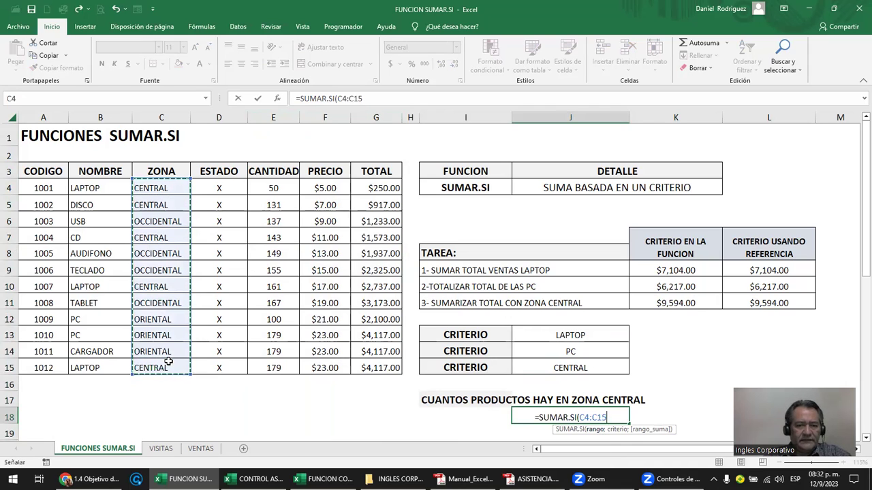
type(";")
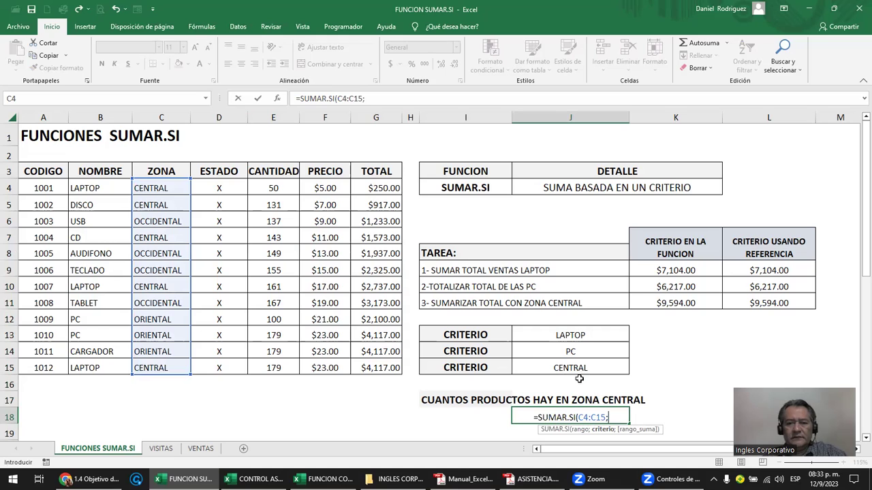
left_click(576, 368)
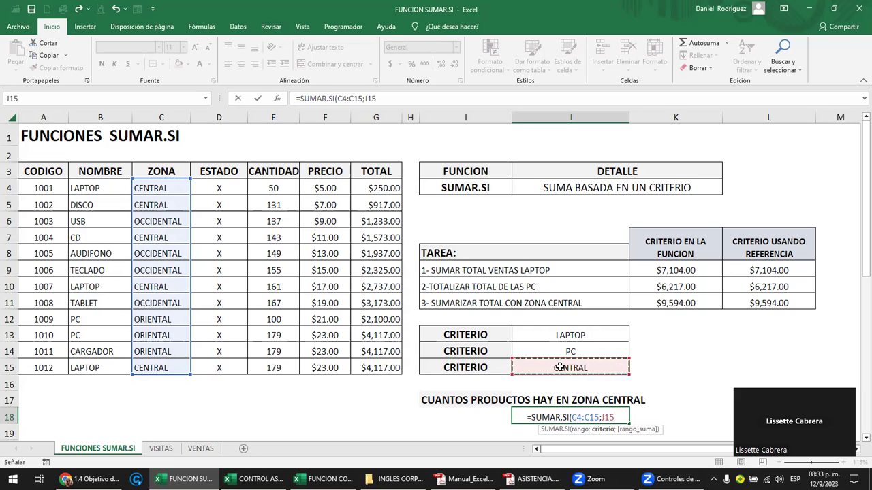
type(";")
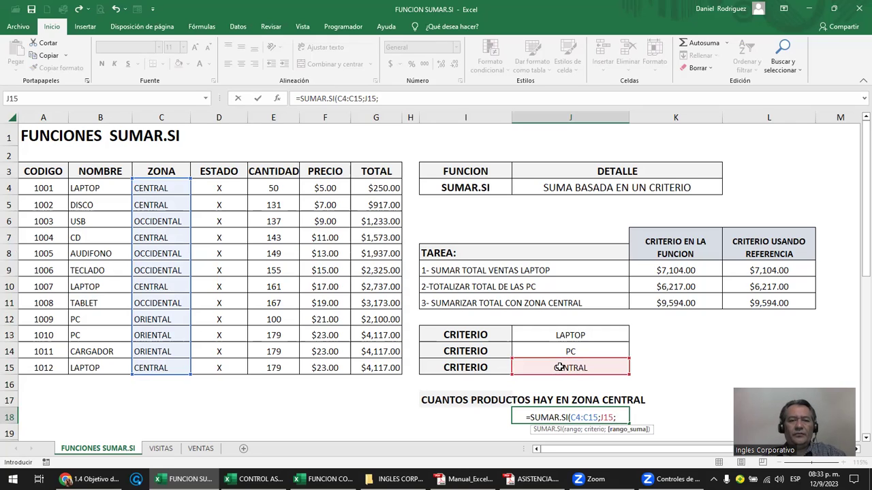
left_click_drag(278, 190, 274, 369)
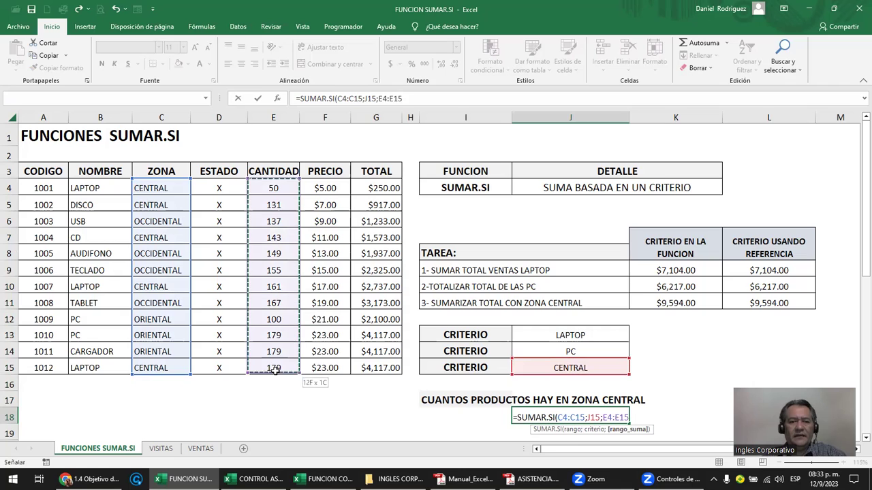
type(")")
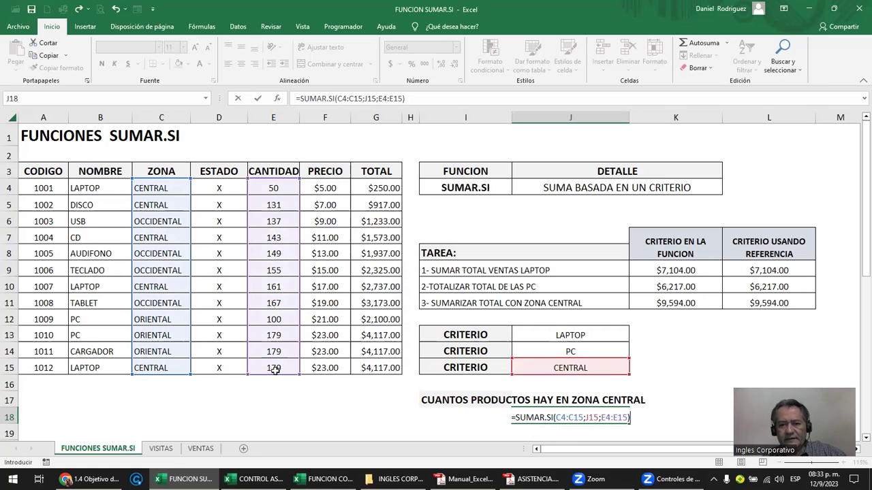
key("ctrl+Return")
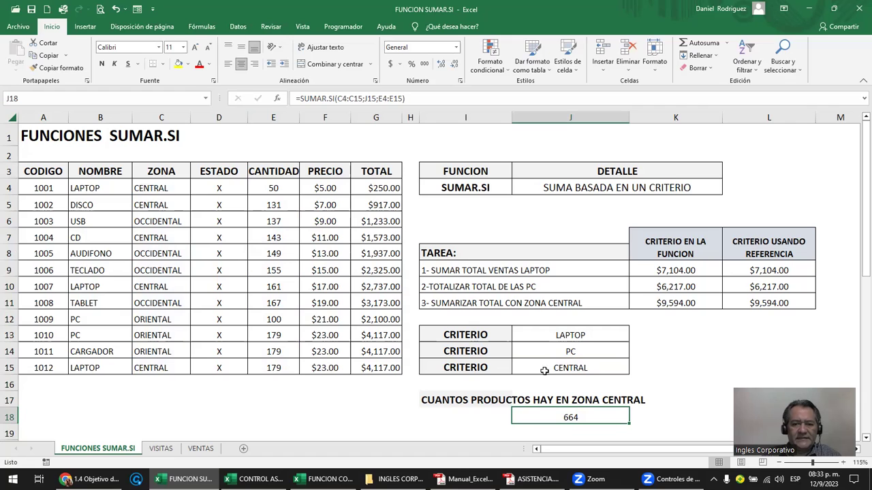
Step: Test the J15 criterion with OCCIDENTAL, then ORIENTAL, confirming J18 recalculates to 458 units
left_click(595, 369)
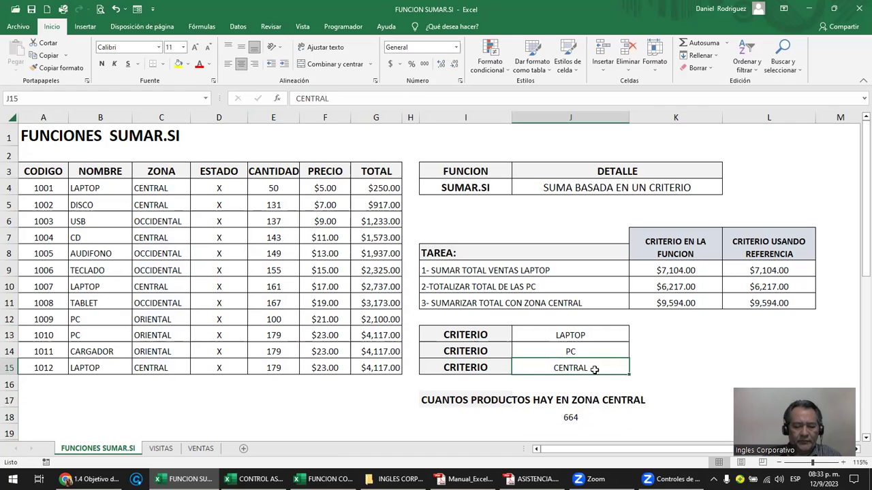
type("OCCIDENTAL")
key("Return")
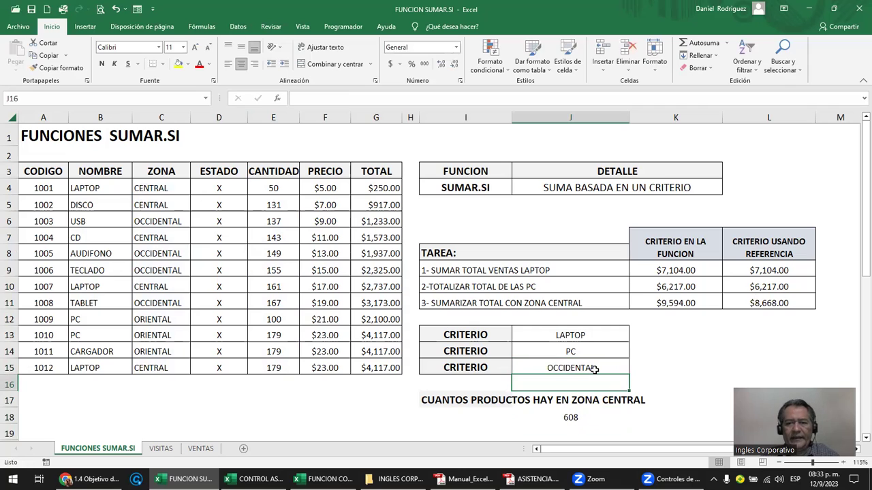
left_click_drag(681, 273, 749, 288)
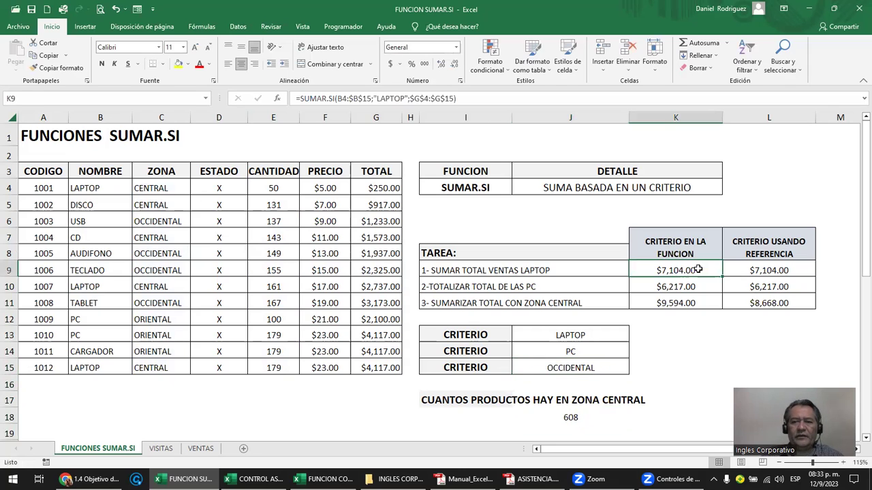
left_click(759, 302)
left_click(574, 416)
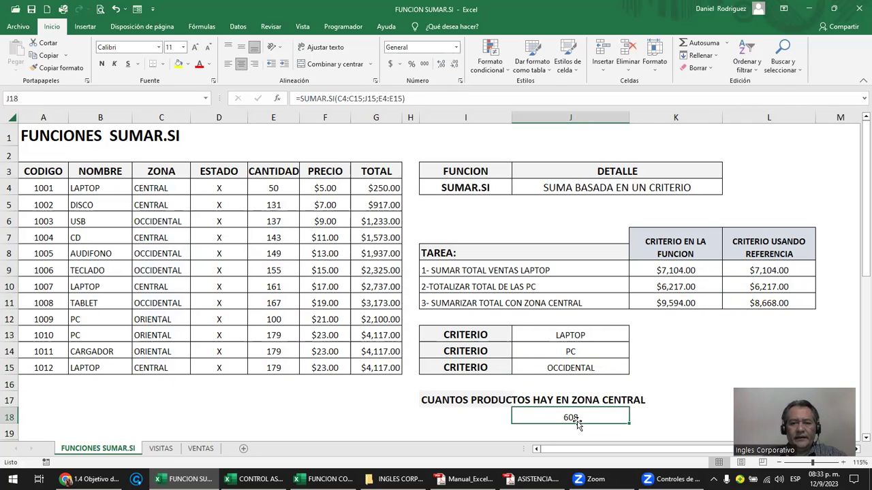
left_click(566, 368)
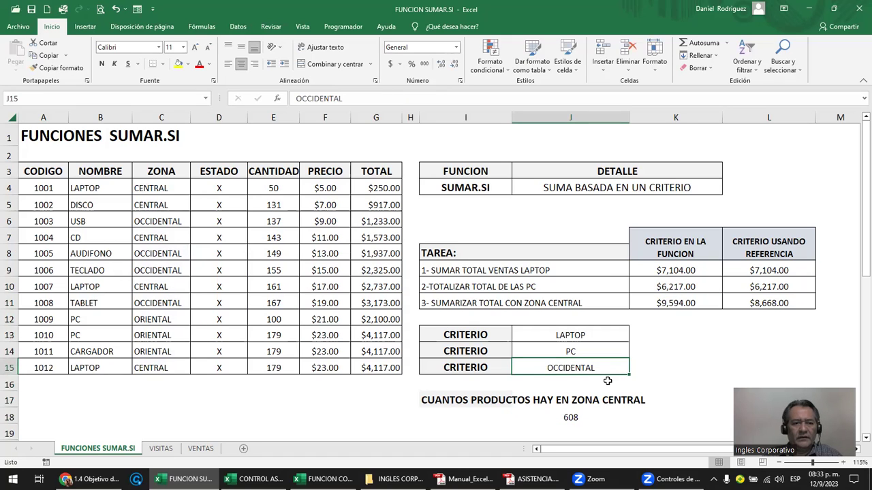
type("ORIENTAL")
key("Return")
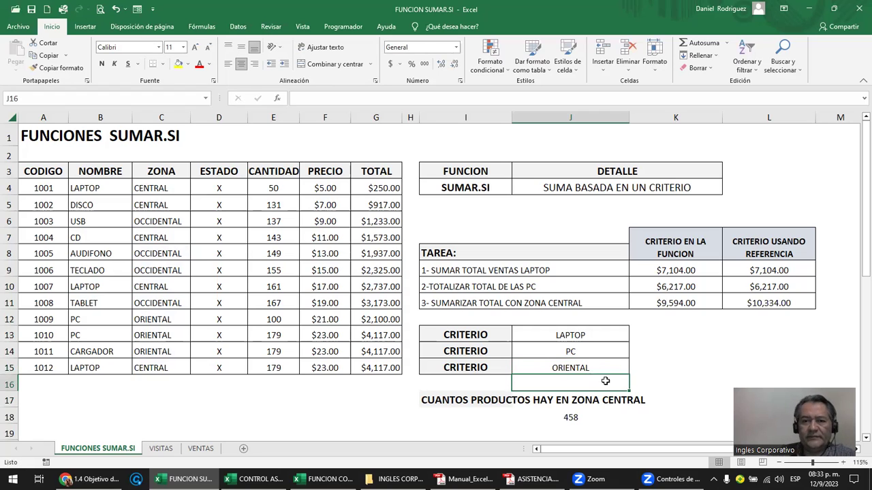
left_click(574, 367)
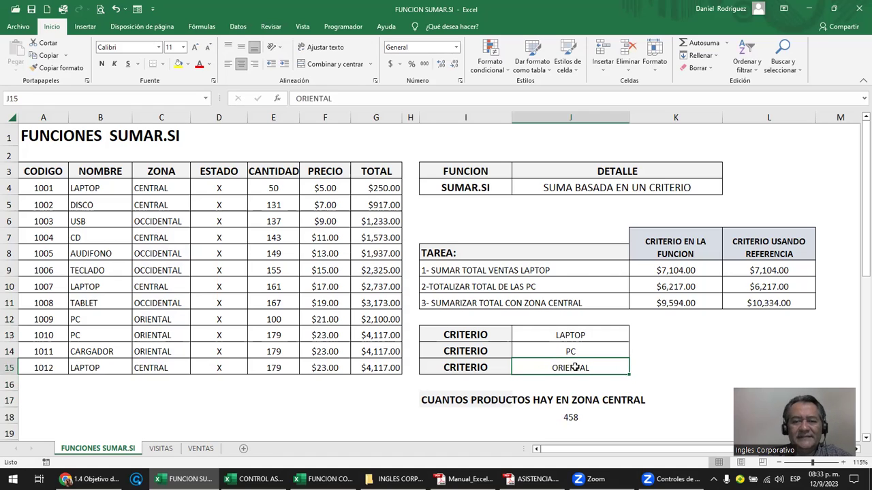
left_click(570, 416)
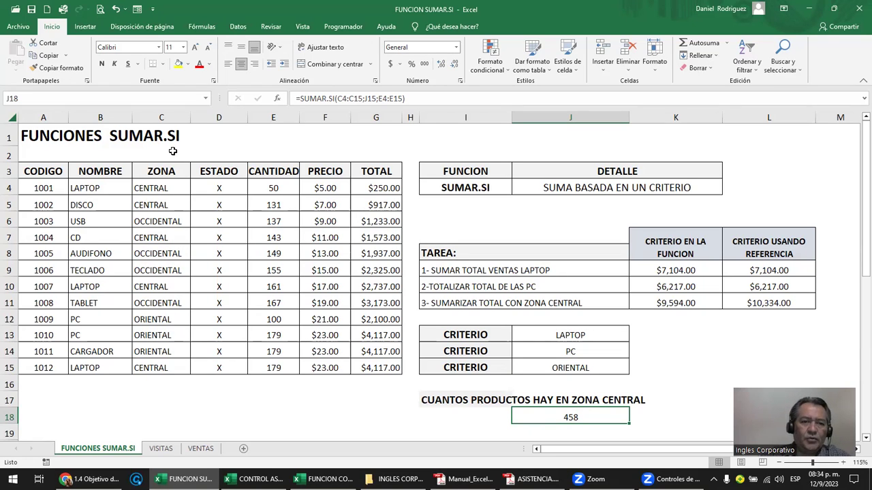
Step: Review the task list and the B4:B15 and E4:E15 ranges, then save and close the workbook
left_click(454, 273)
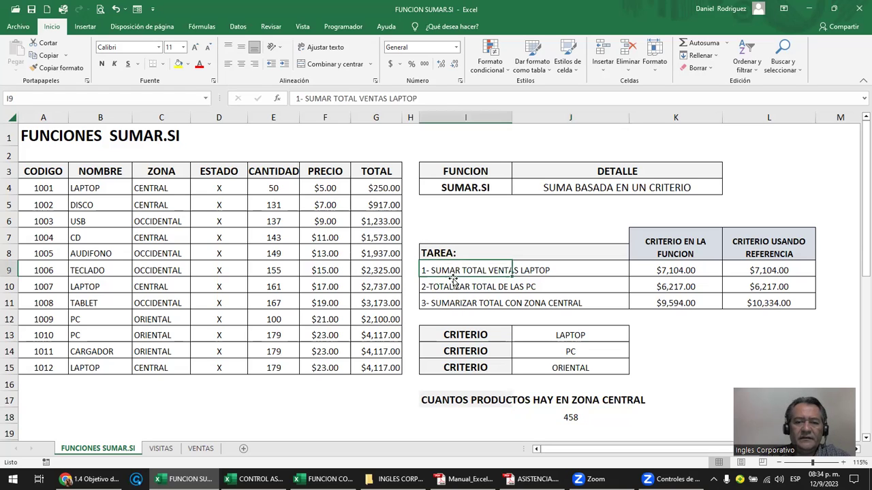
left_click(450, 302)
left_click(450, 282)
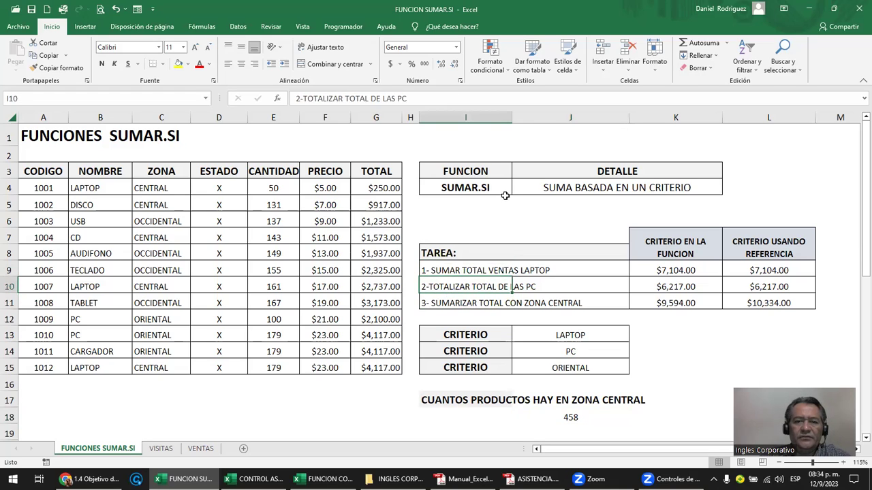
left_click(474, 190)
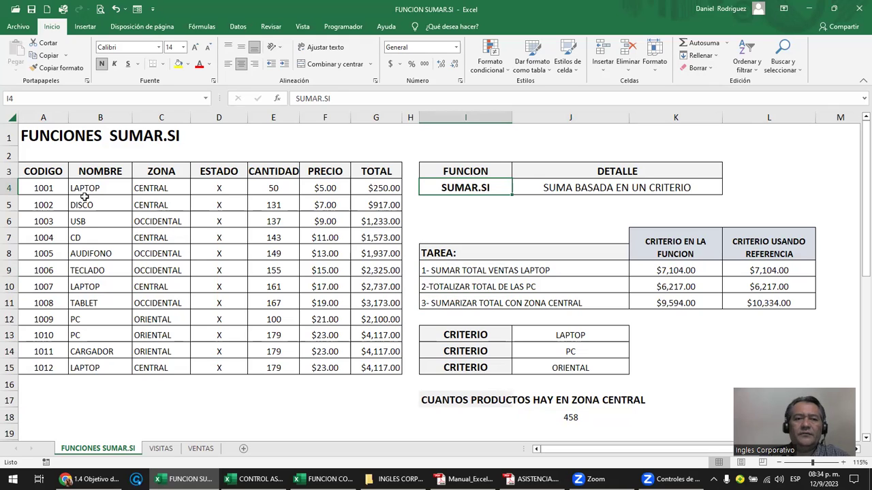
left_click_drag(85, 189, 94, 368)
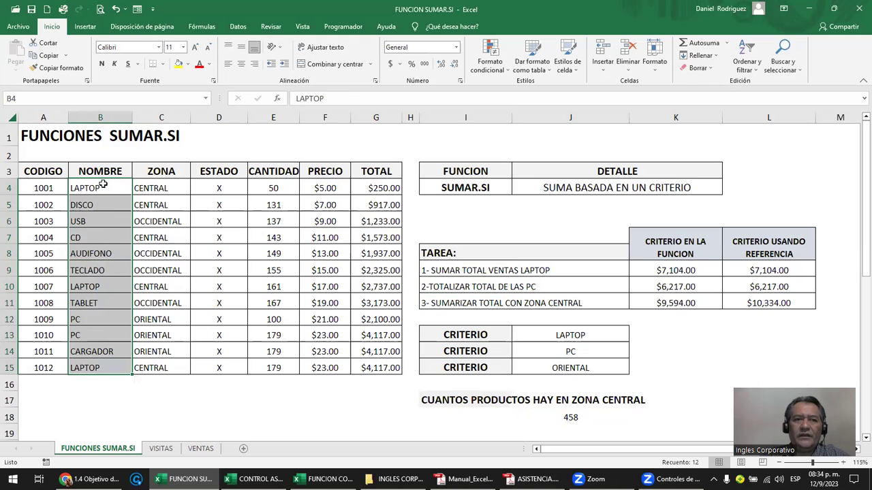
left_click_drag(102, 187, 95, 364)
left_click_drag(274, 187, 275, 365)
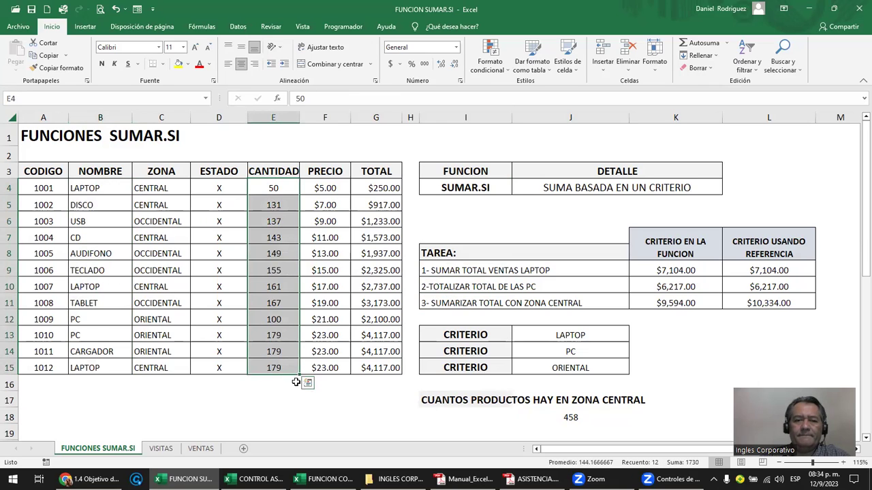
left_click(332, 396)
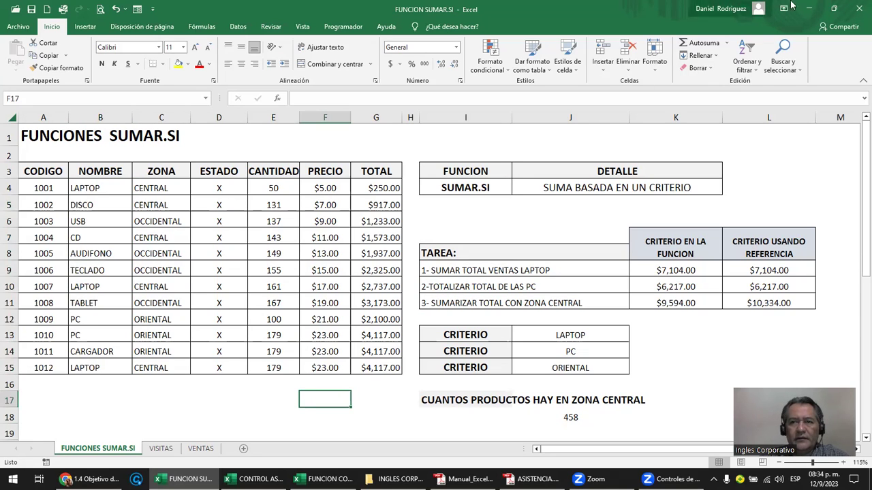
left_click(32, 11)
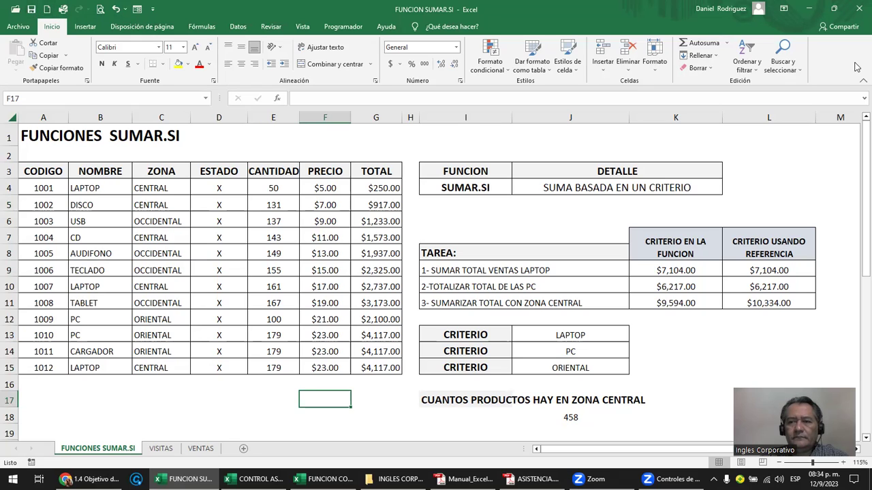
left_click(857, 11)
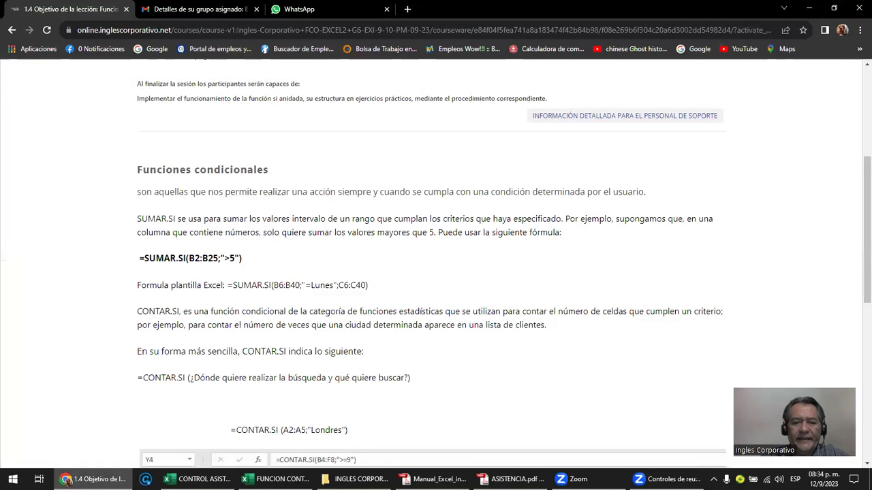
Step: Show the Función CONTAR.SI sheet, scroll the course page, then bring up the Manual_Excel_Intermedio PDF
left_click(276, 479)
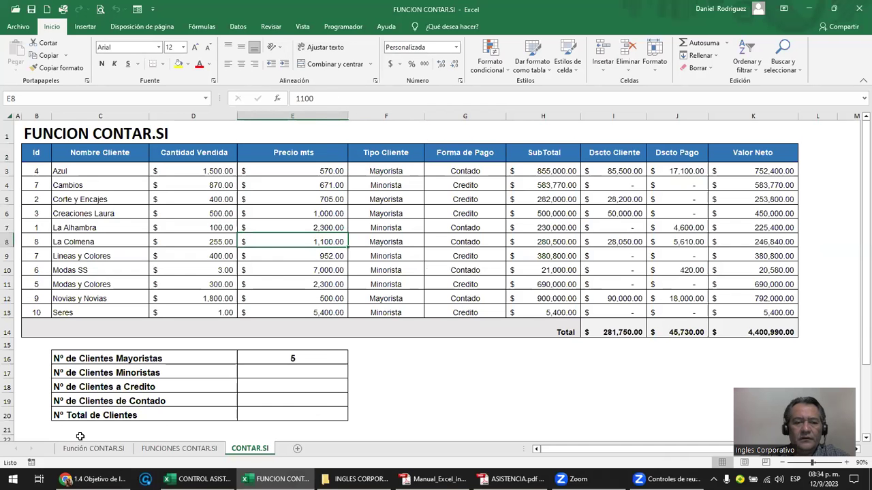
left_click(107, 451)
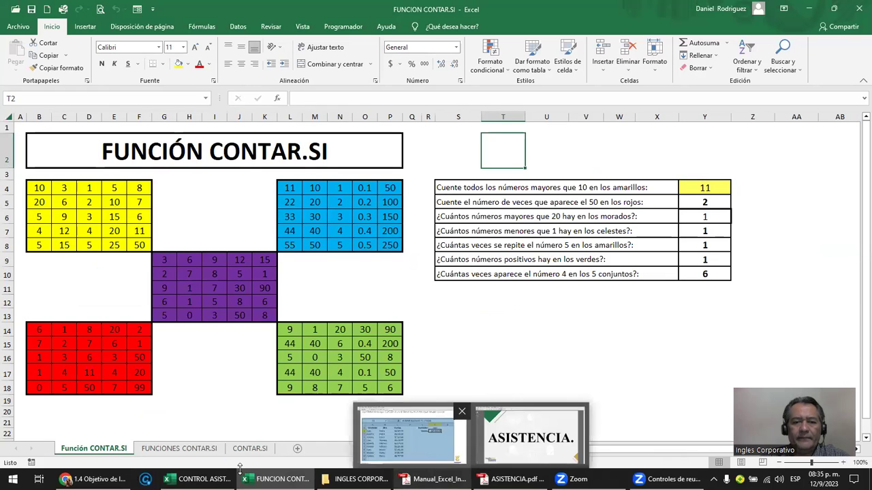
left_click(96, 478)
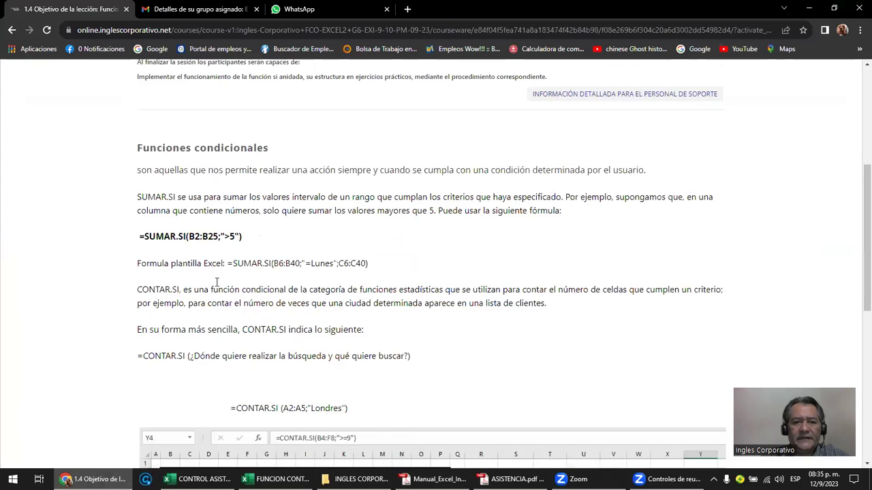
scroll(212, 291, "down", 3)
scroll(239, 225, "down", 1)
scroll(254, 173, "down", 1)
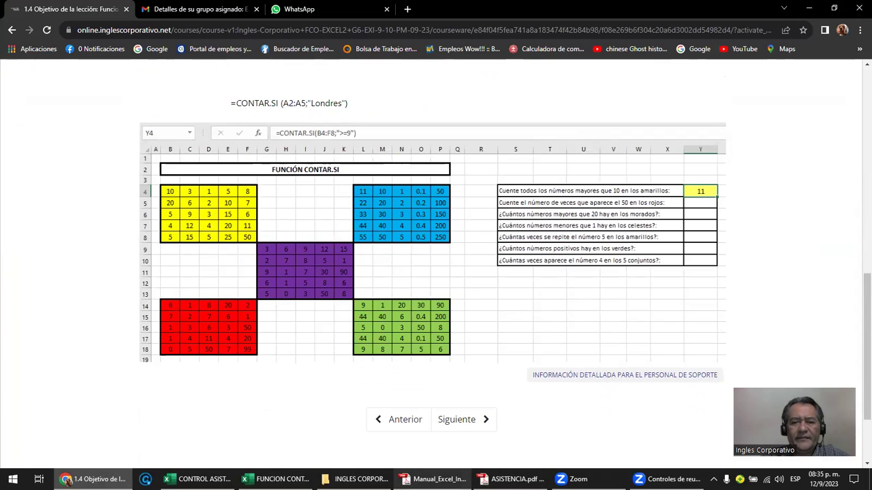
left_click(434, 479)
Step: Scroll the manual to the CONTAR.SI section and highlight its definition sentence
scroll(479, 357, "down", 2)
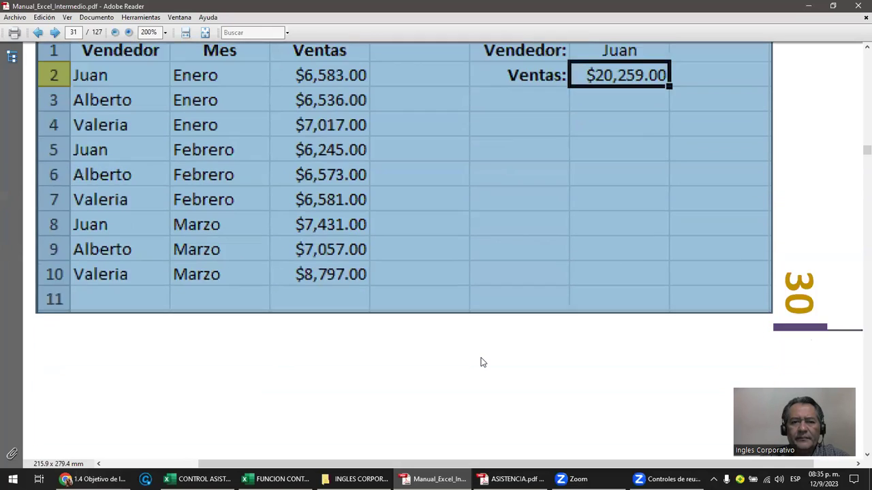
scroll(481, 361, "down", 2)
scroll(481, 361, "down", 2)
scroll(481, 361, "down", 3)
scroll(480, 362, "down", 3)
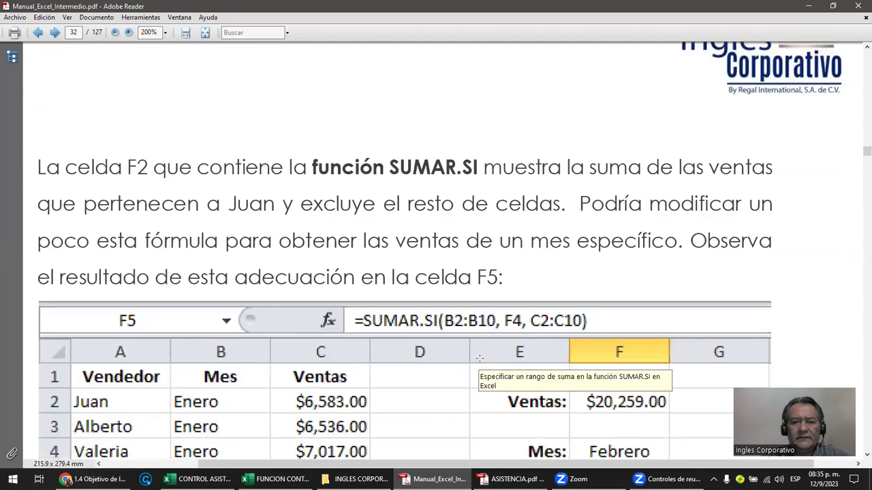
scroll(479, 363, "down", 2)
scroll(478, 365, "down", 4)
scroll(477, 364, "down", 3)
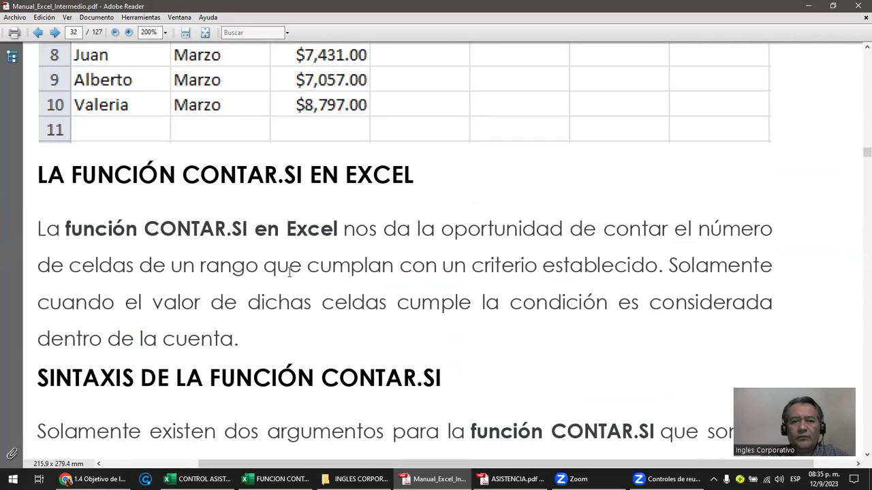
double_click(649, 269)
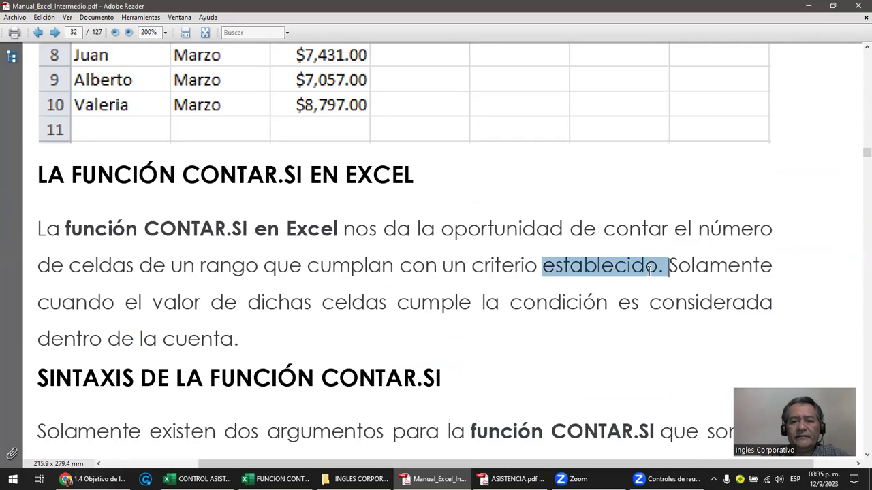
left_click_drag(650, 269, 359, 231)
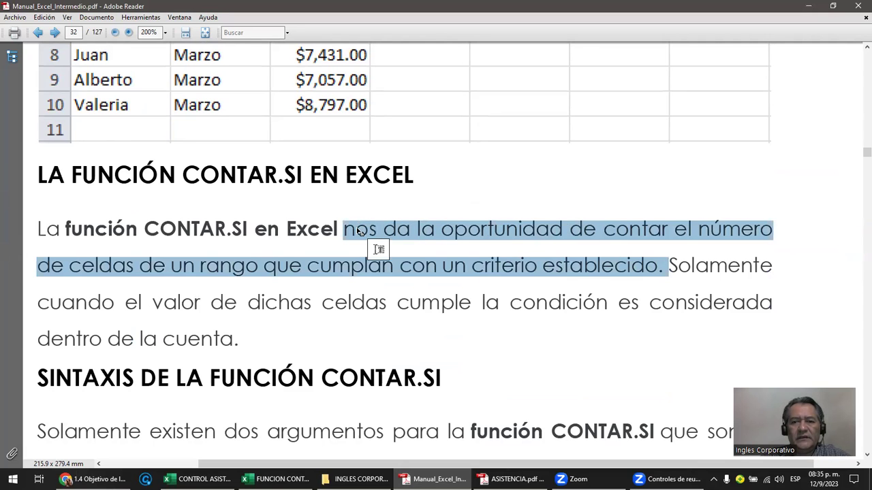
Step: Scroll to the example and highlight the B2:B11 range and "azul" criterion in =CONTAR.SI
scroll(357, 232, "down", 2)
scroll(358, 232, "down", 2)
scroll(358, 232, "down", 3)
scroll(358, 231, "down", 3)
scroll(357, 231, "down", 5)
scroll(357, 230, "down", 4)
scroll(356, 235, "down", 5)
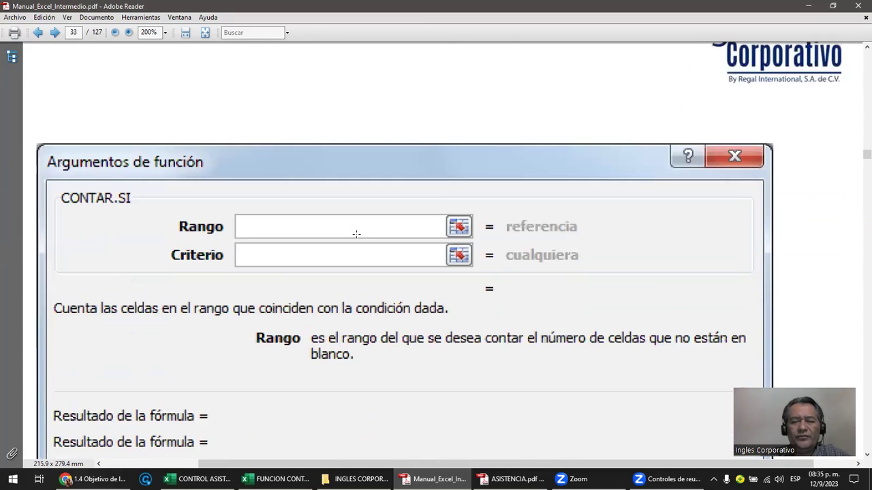
scroll(356, 235, "down", 2)
scroll(356, 235, "down", 1)
scroll(357, 234, "down", 5)
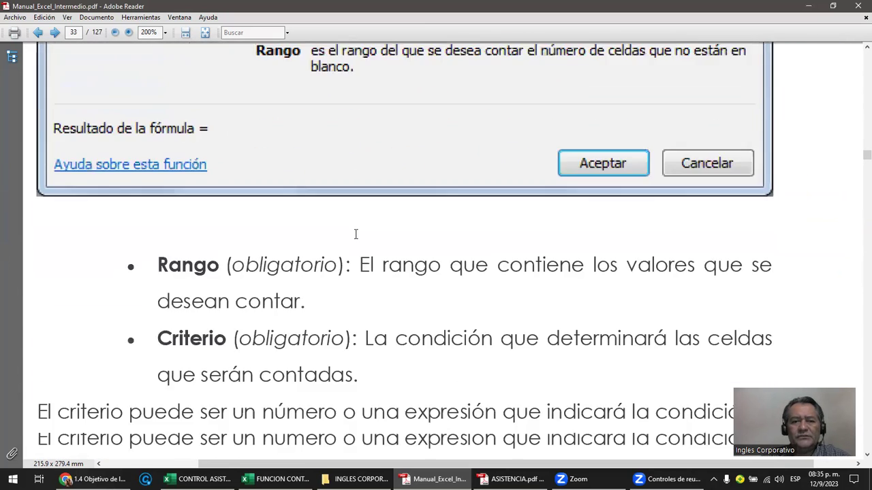
scroll(356, 235, "down", 2)
scroll(356, 234, "down", 2)
scroll(356, 234, "down", 4)
scroll(354, 234, "down", 1)
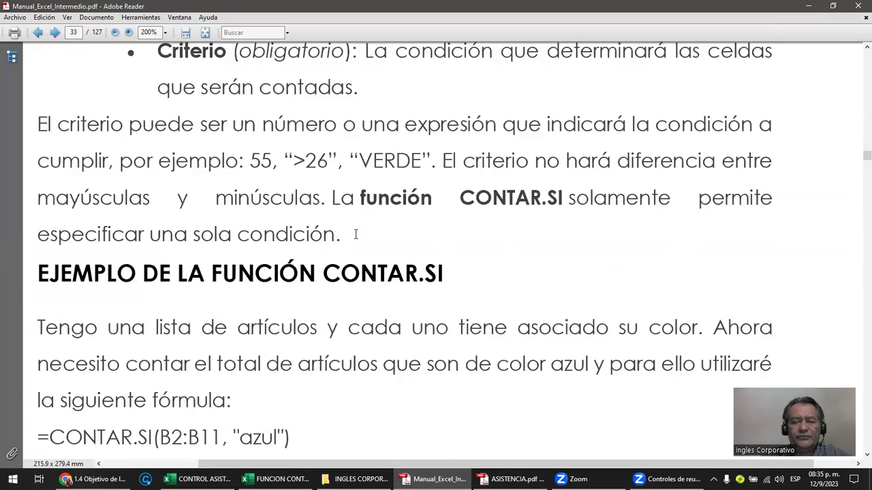
scroll(354, 234, "down", 2)
scroll(355, 234, "down", 1)
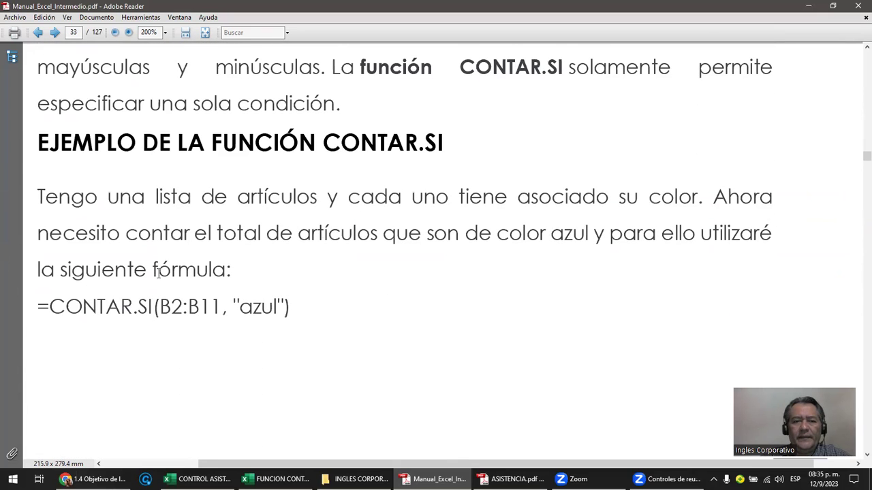
left_click_drag(161, 307, 285, 303)
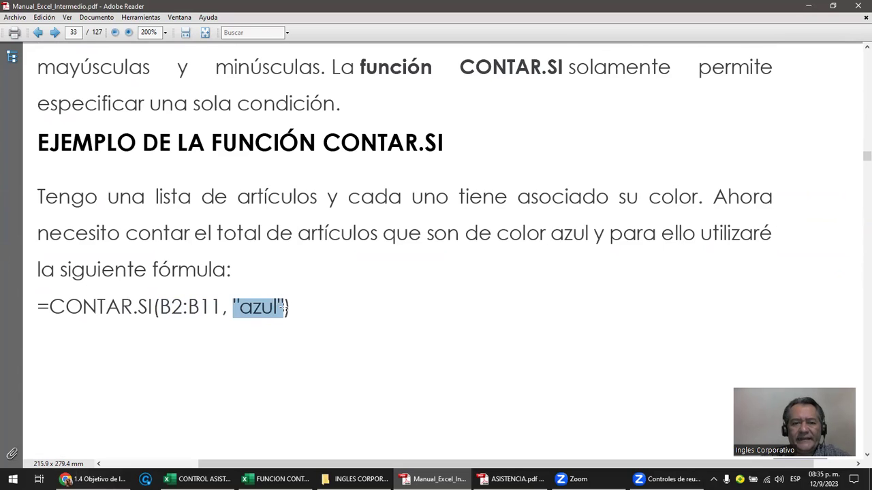
left_click(285, 307)
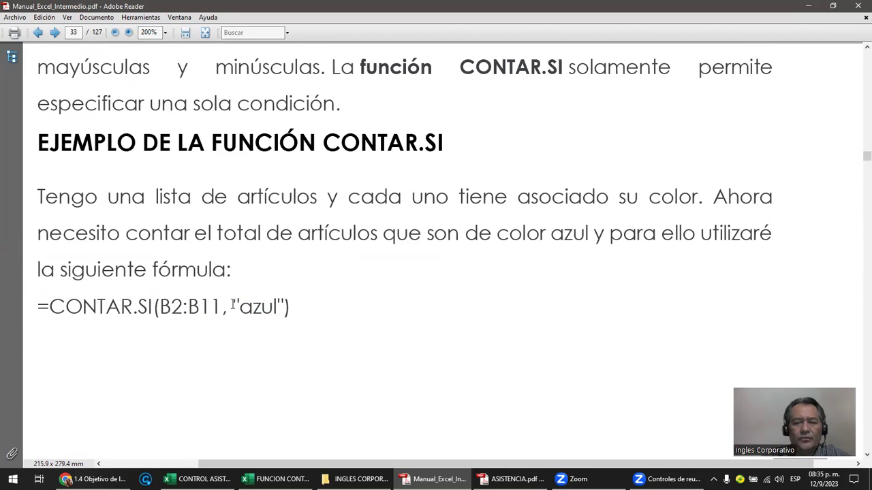
left_click_drag(234, 307, 282, 304)
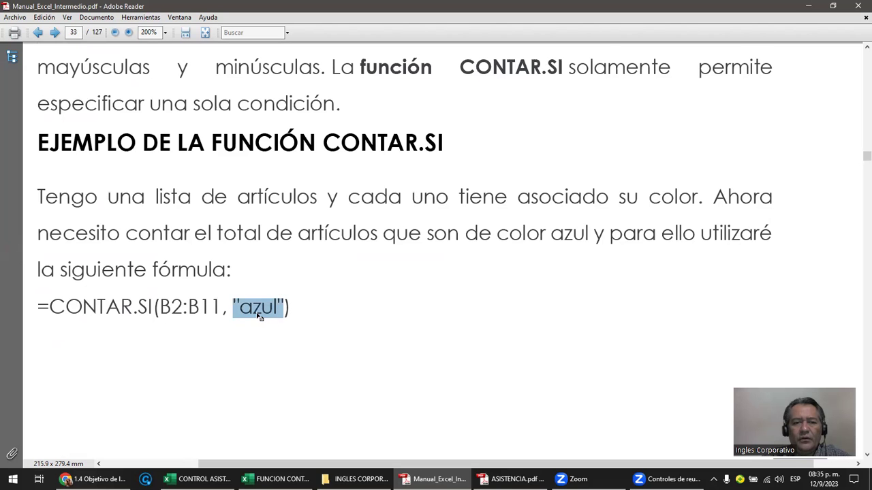
Step: Scroll on through the example spreadsheet image to page 34 of the manual
scroll(264, 333, "down", 3)
scroll(265, 332, "down", 5)
scroll(264, 329, "down", 2)
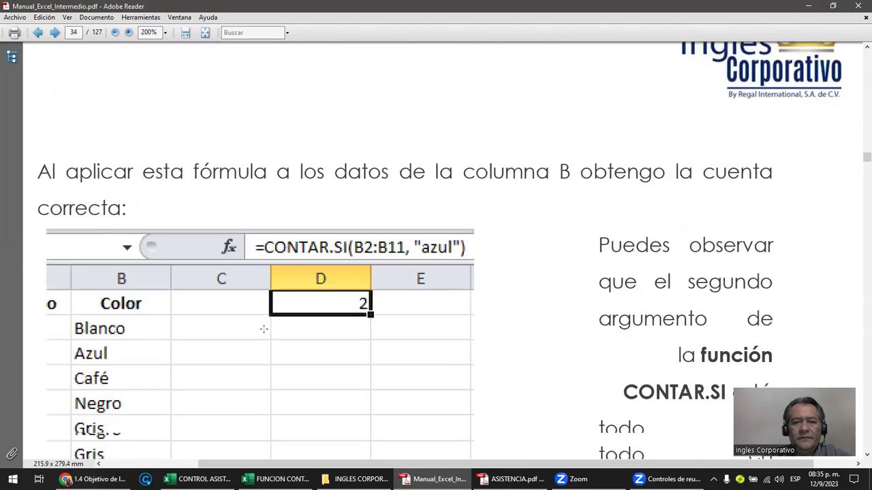
scroll(263, 329, "down", 3)
scroll(114, 227, "down", 2)
left_click_drag(114, 226, 113, 174)
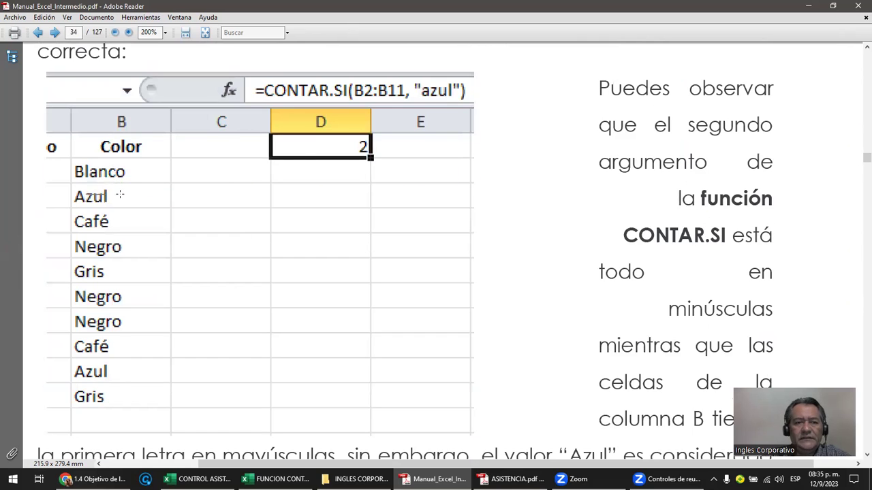
left_click(126, 250)
left_click(305, 158)
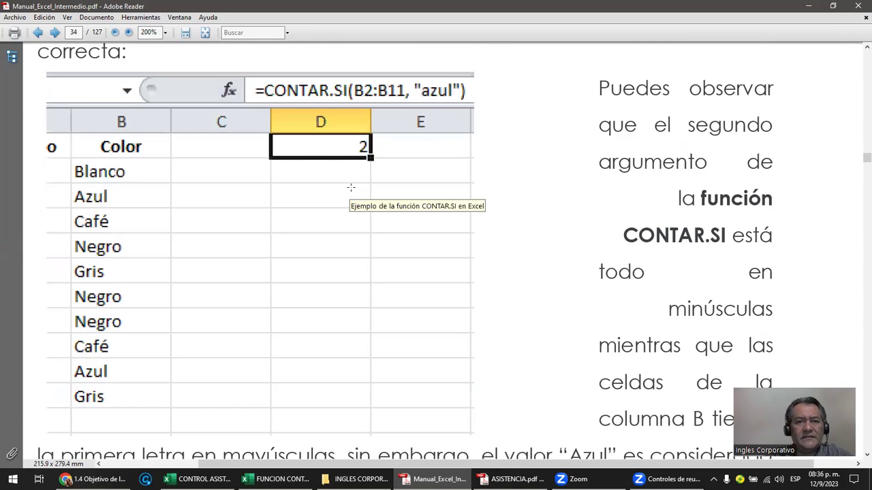
scroll(346, 197, "down", 3)
scroll(343, 206, "down", 3)
scroll(343, 211, "down", 5)
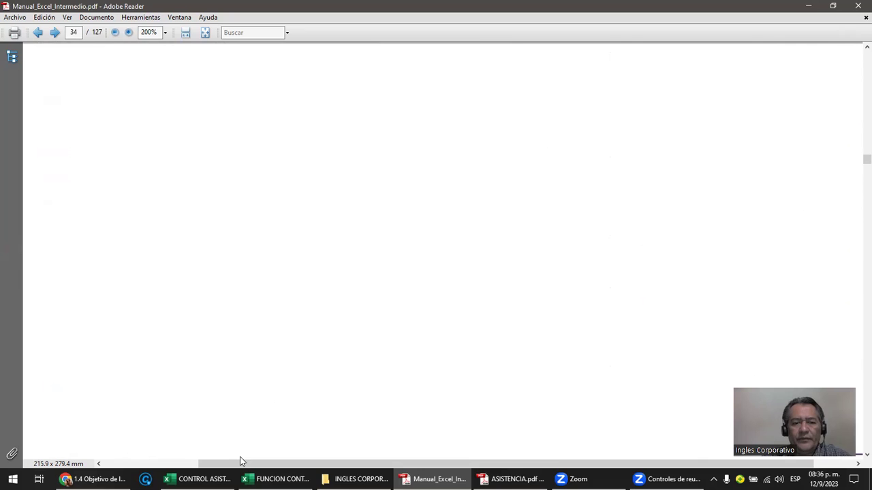
Step: Return to the FUNCION CONTAR.SI workbook and its CONTAR.SI sheet
mouse_move(276, 479)
left_click(293, 463)
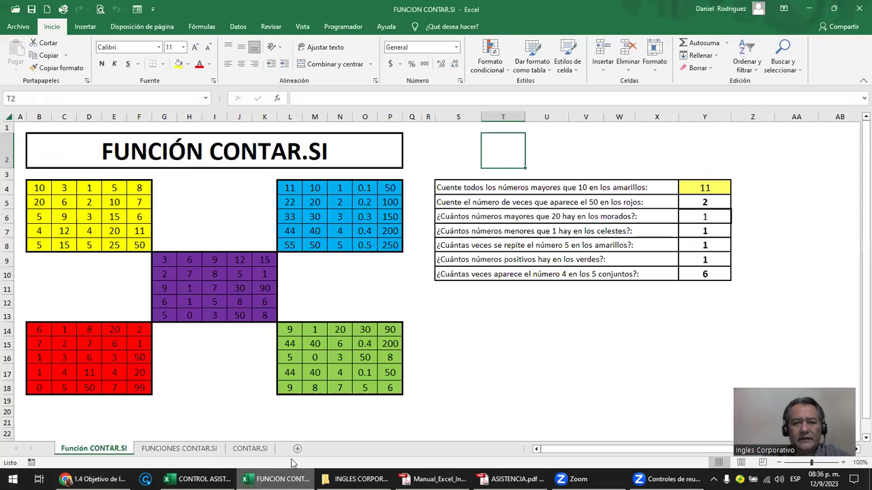
left_click(438, 410)
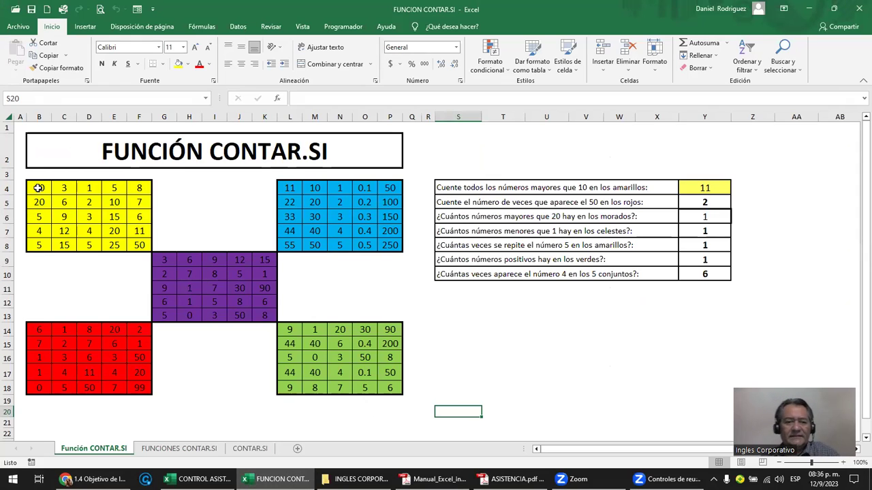
left_click(194, 450)
left_click(250, 450)
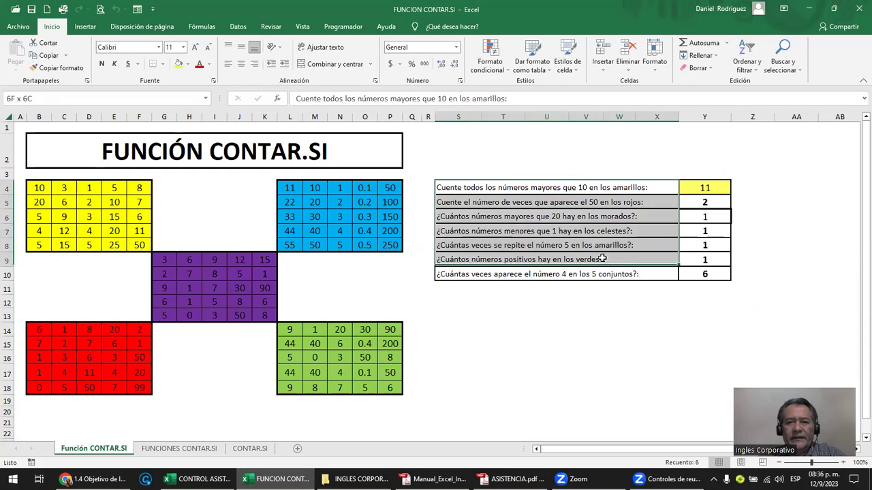
Step: Enlarge the question text in S4:X10 and widen column X so the questions fit
left_click_drag(495, 189, 607, 274)
left_click(196, 49)
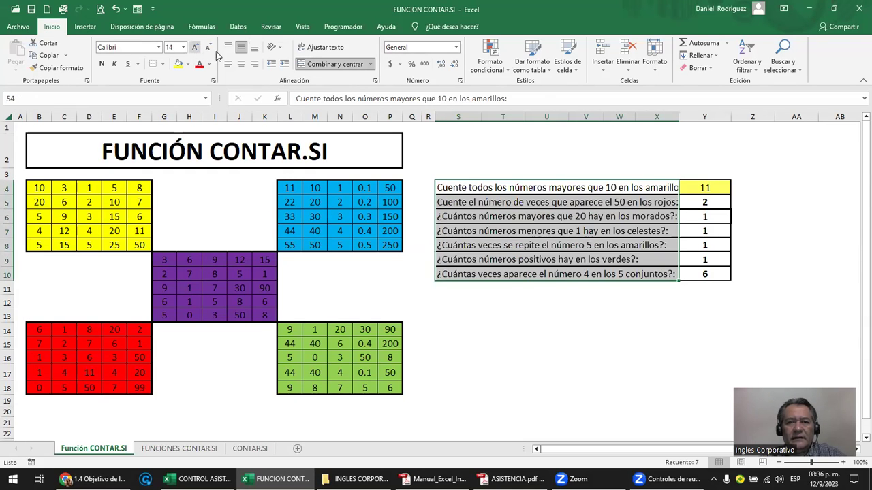
left_click(657, 136)
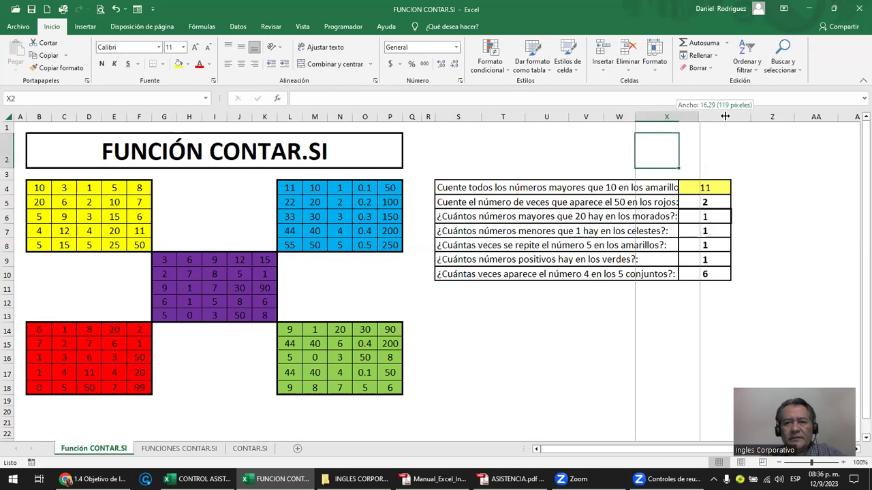
left_click_drag(679, 118, 735, 117)
Step: Review the first question, the yellow and blue number blocks, and Y4's answer formula
left_click(497, 195)
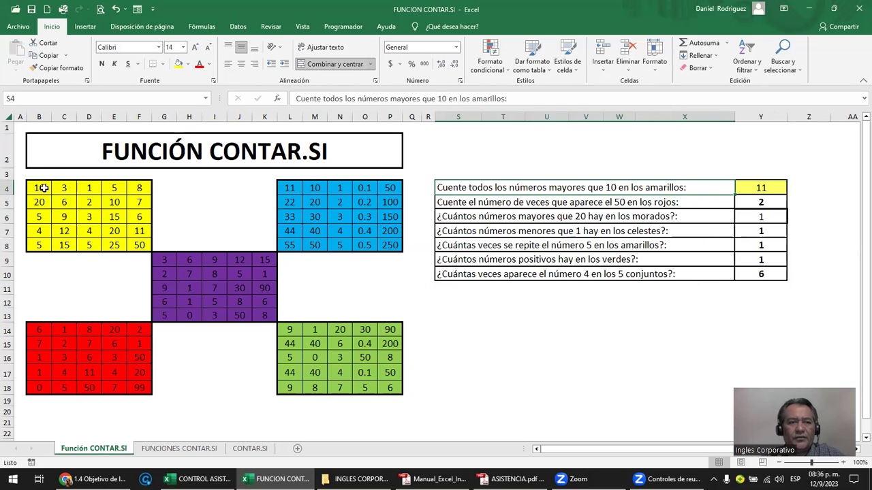
mouse_move(41, 188)
left_mouse_down()
mouse_move(75, 192)
mouse_move(138, 245)
left_mouse_up()
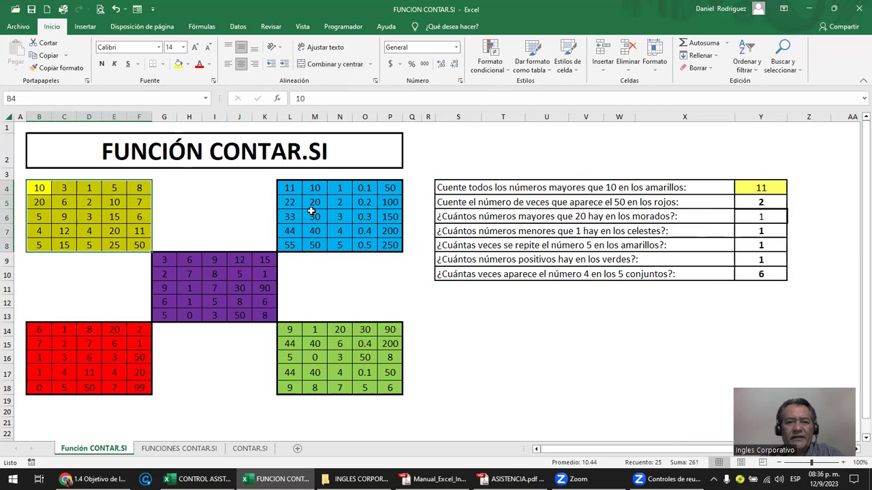
left_click_drag(291, 188, 385, 245)
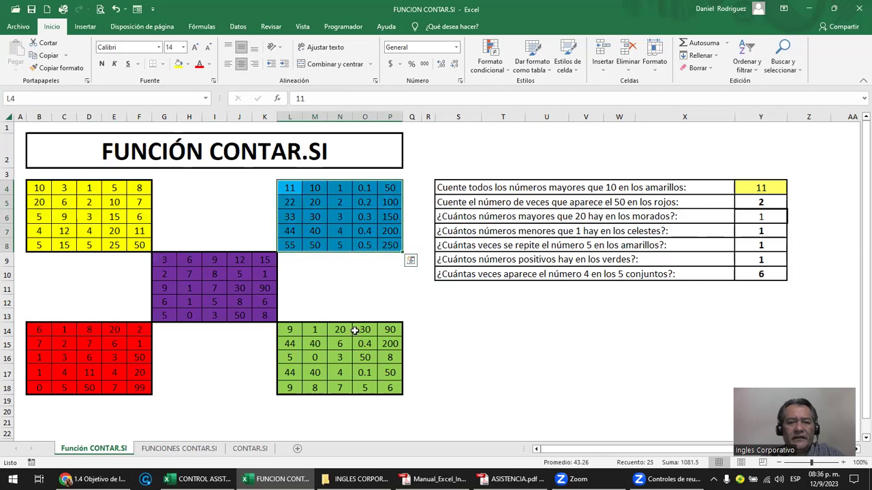
left_click(43, 190)
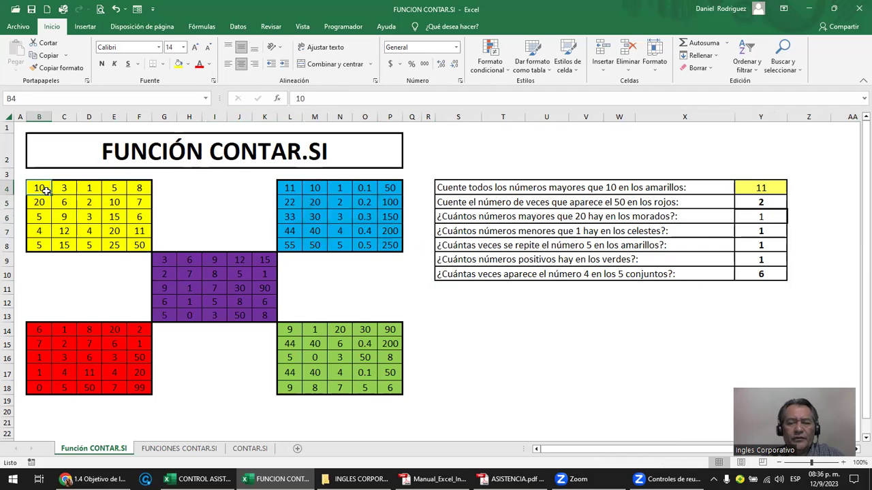
left_click(759, 187)
Step: Change Y4's criterion from >=9 to ">=7", so it counts 13 yellow-block numbers
double_click(759, 188)
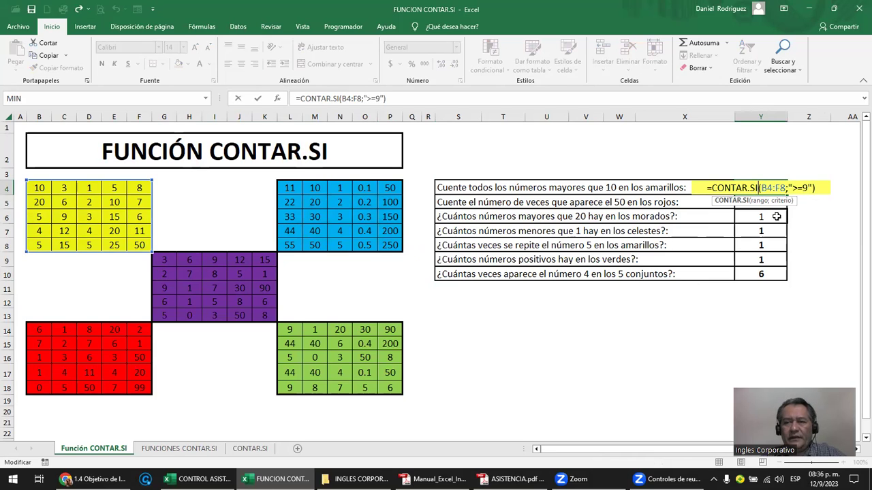
left_click_drag(790, 187, 814, 187)
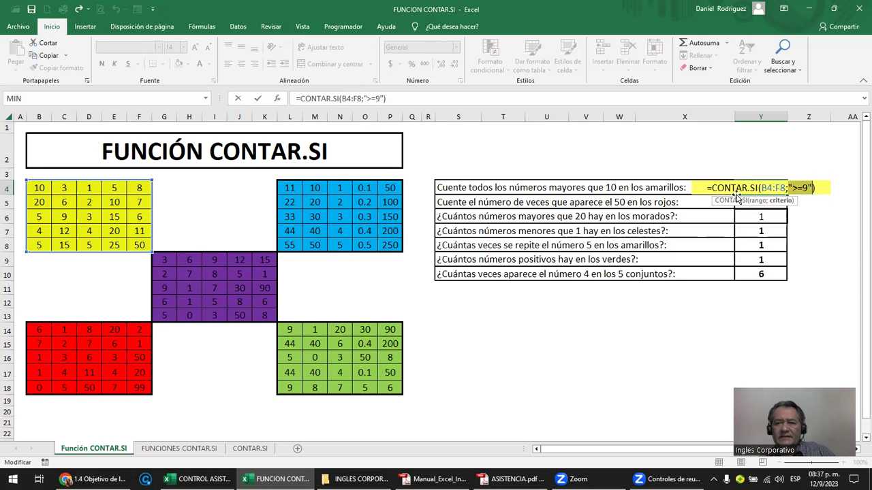
left_click(803, 189)
type("10")
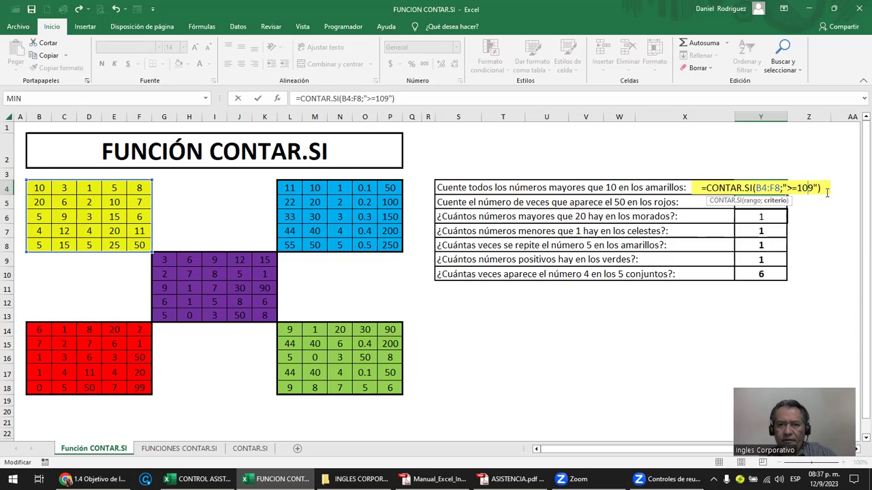
key("Delete")
key("Return")
key("Up")
key("F2")
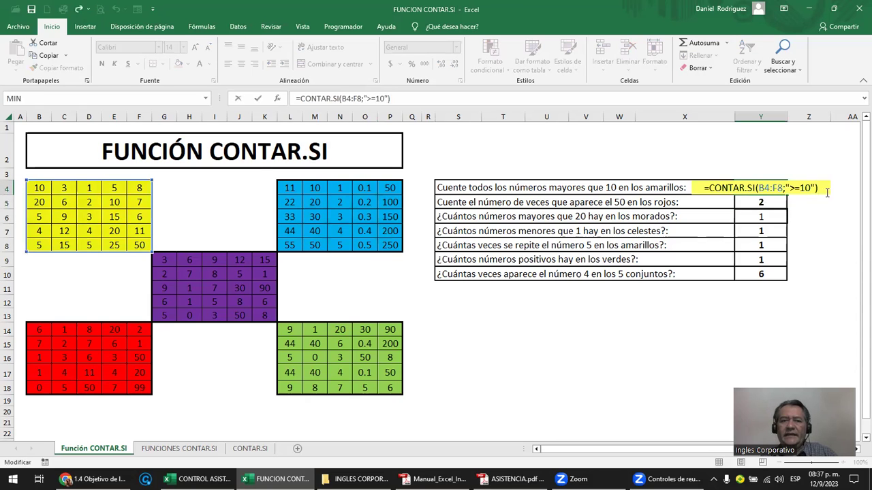
key("Escape")
key("F2")
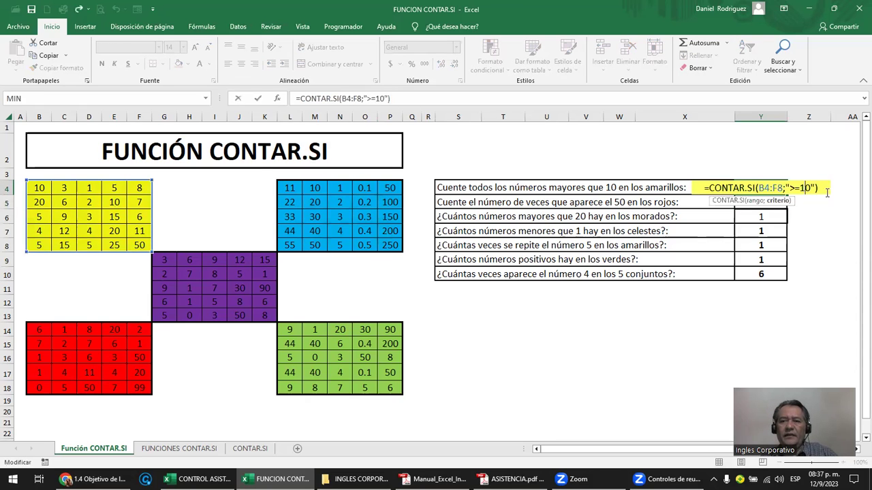
key("Delete")
key("Delete")
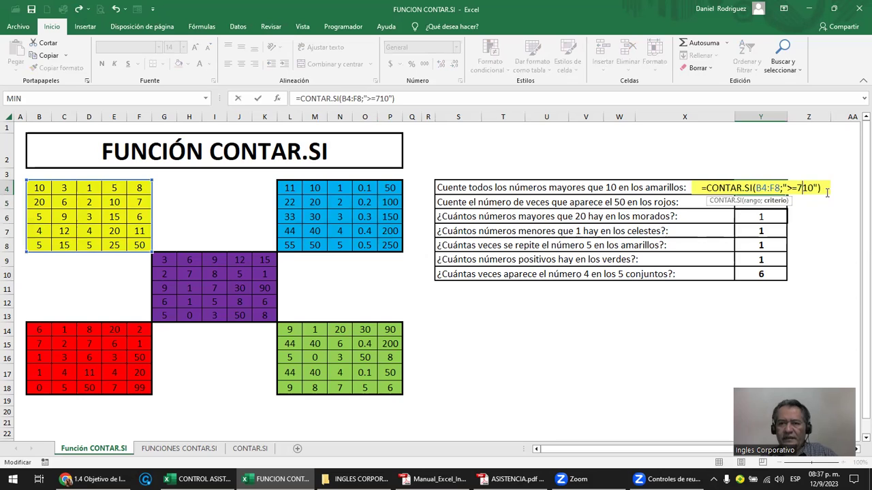
type("7")
key("Return")
Step: Clear the answers in Y5:Y10, undoing an accidental clear that included Y4
key("Up")
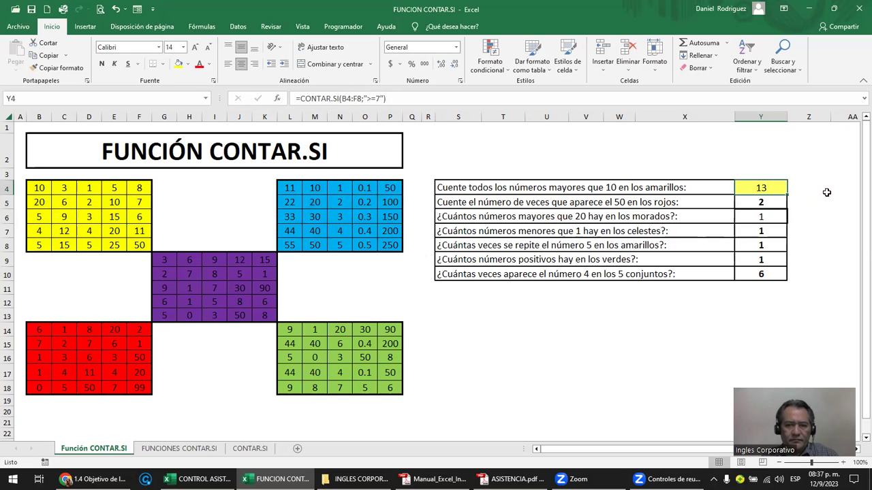
key("shift+Down")
key("shift+Down")
key("shift+Down")
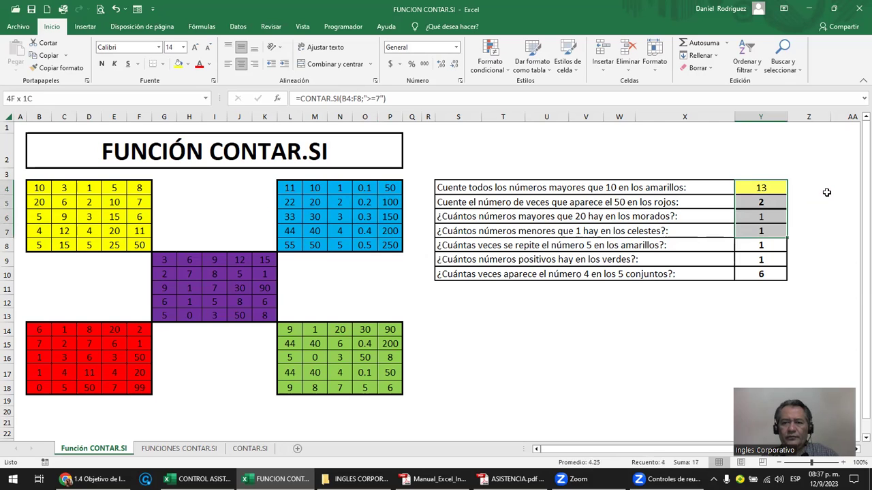
key("shift+Down")
key("shift+Down")
key("shift+Down")
key("Delete")
key("Down")
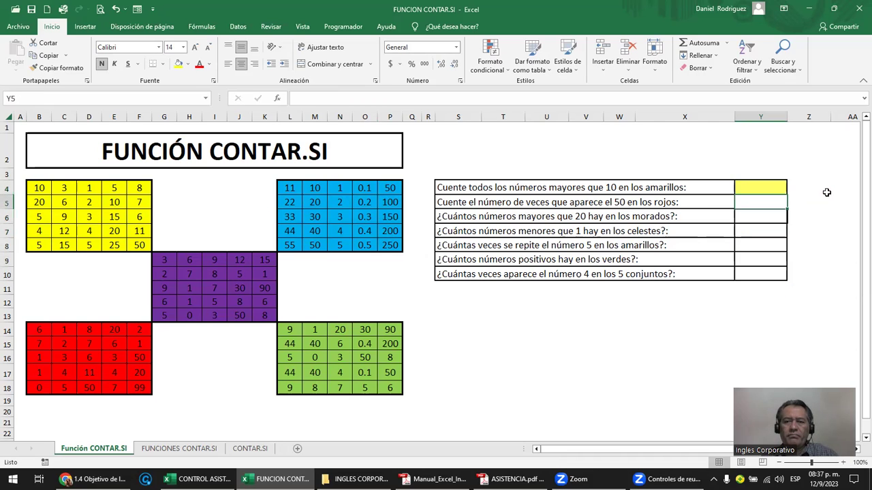
key("ctrl+z")
key("Down")
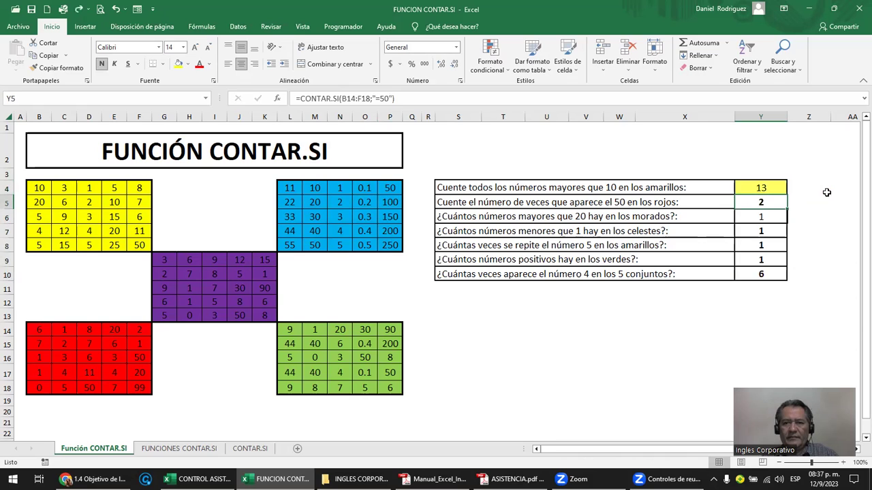
key("shift+Down")
key("shift+Down")
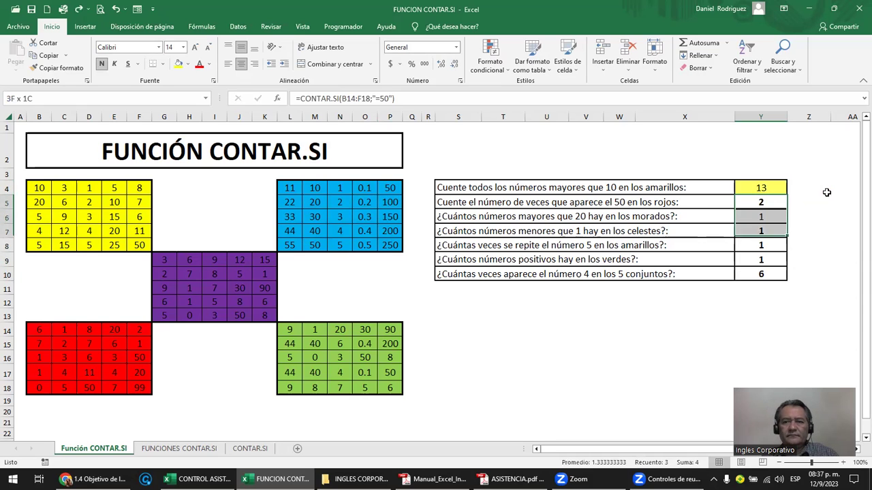
key("shift+Down")
key("shift+Down")
key("shift+Down")
key("Delete")
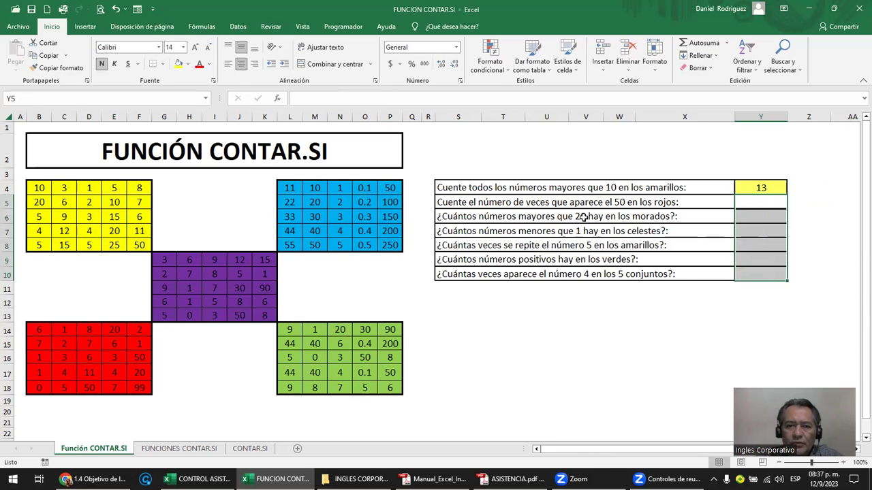
Step: Enter =CONTAR.SI(B14:F18;"50") in Y5 to count the red block's 50s, giving 2
left_click(545, 203)
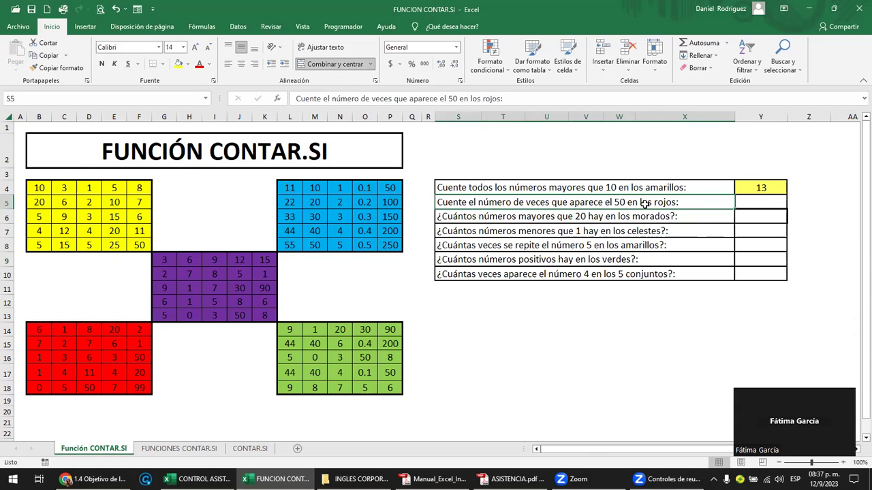
left_click_drag(46, 333, 141, 389)
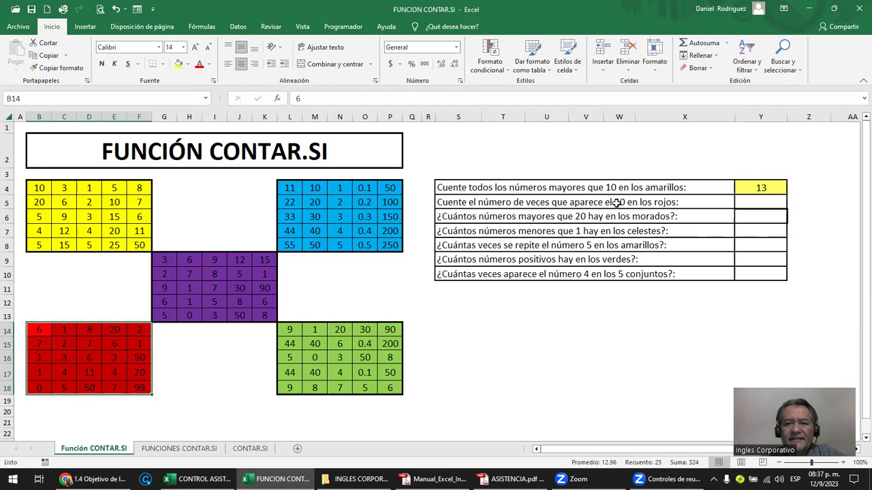
left_click(764, 205)
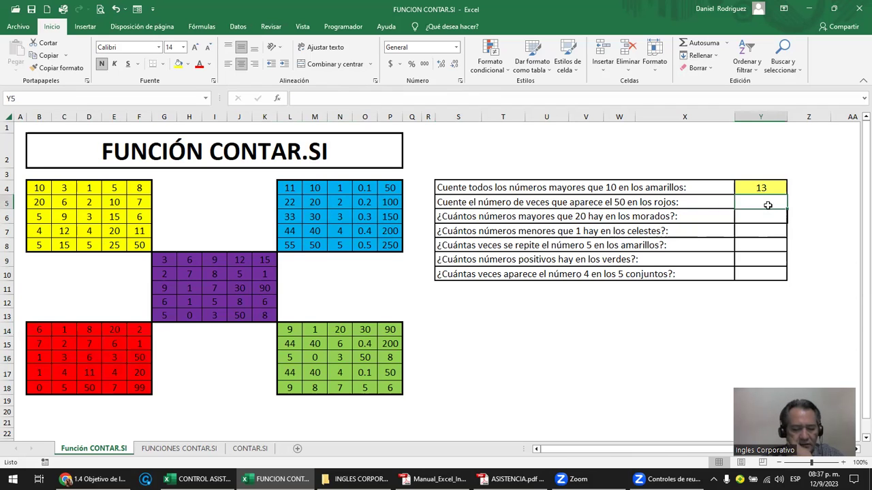
type("=CON")
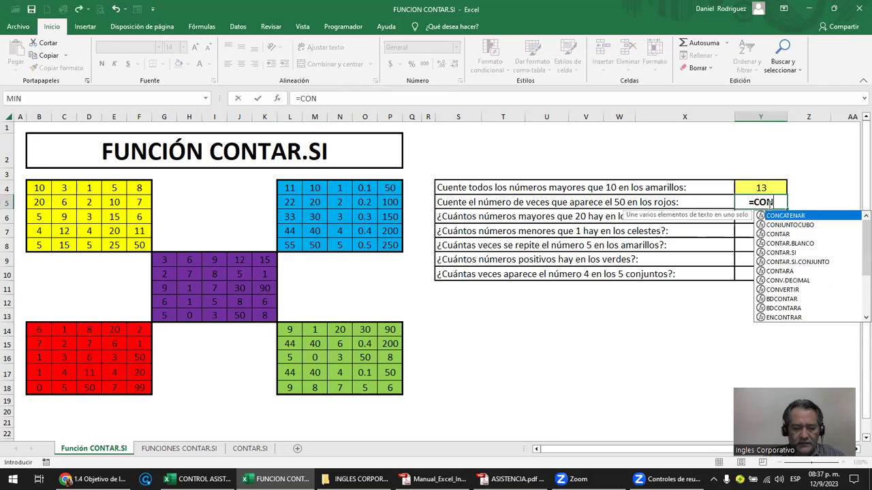
type("TAR.SI")
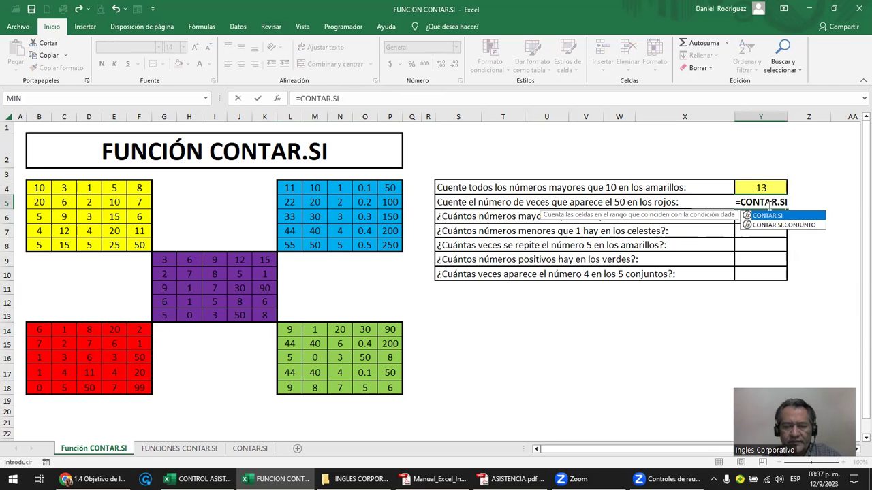
type("(")
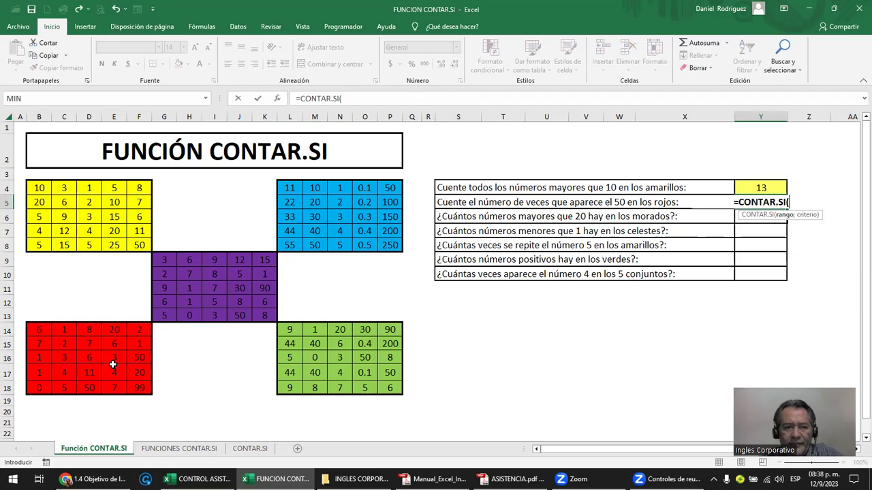
mouse_move(39, 330)
left_mouse_down()
mouse_move(98, 337)
mouse_move(141, 388)
left_mouse_up()
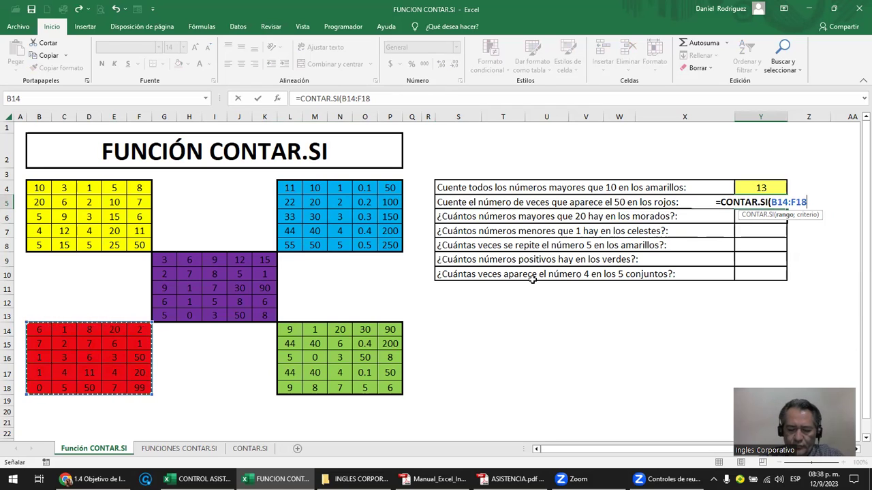
type(";")
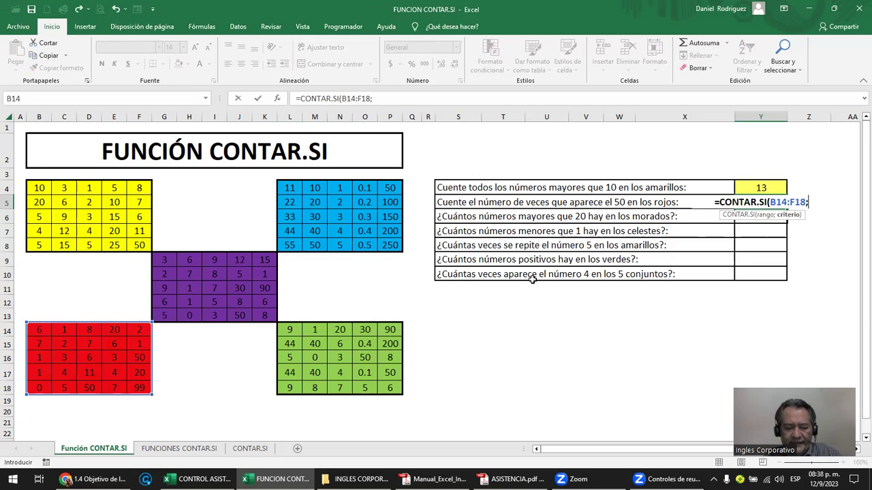
type("\"")
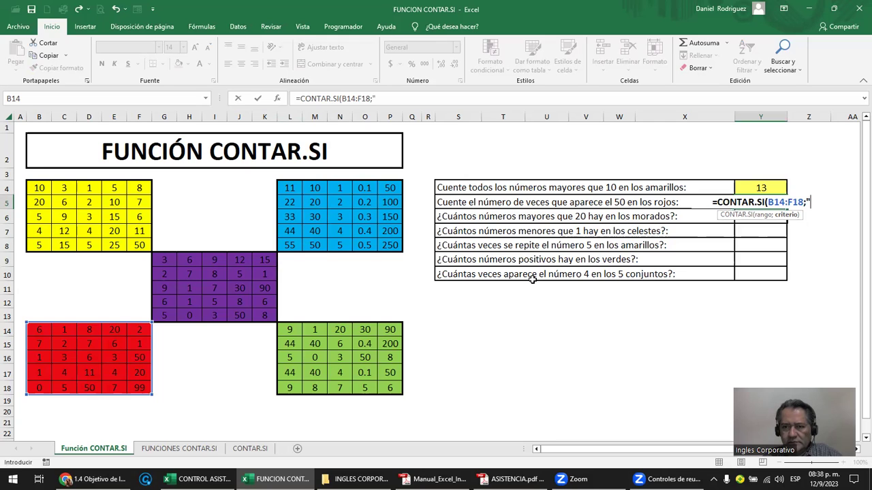
type("50")
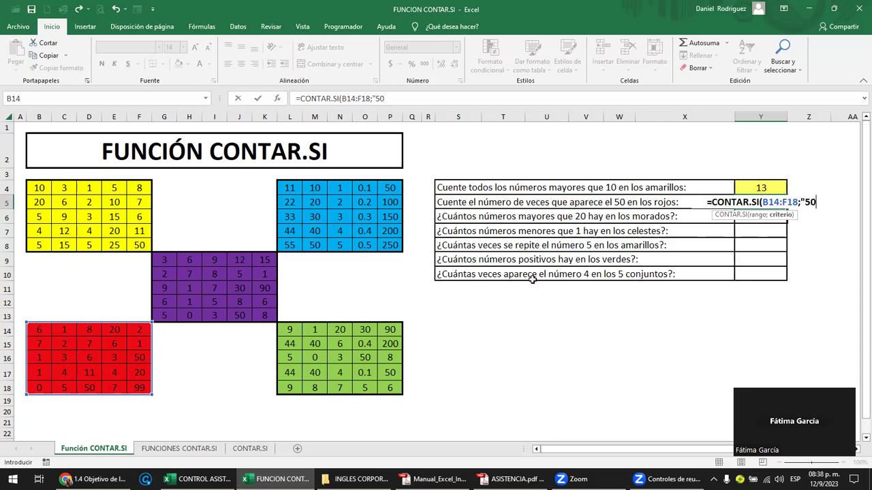
type("\"")
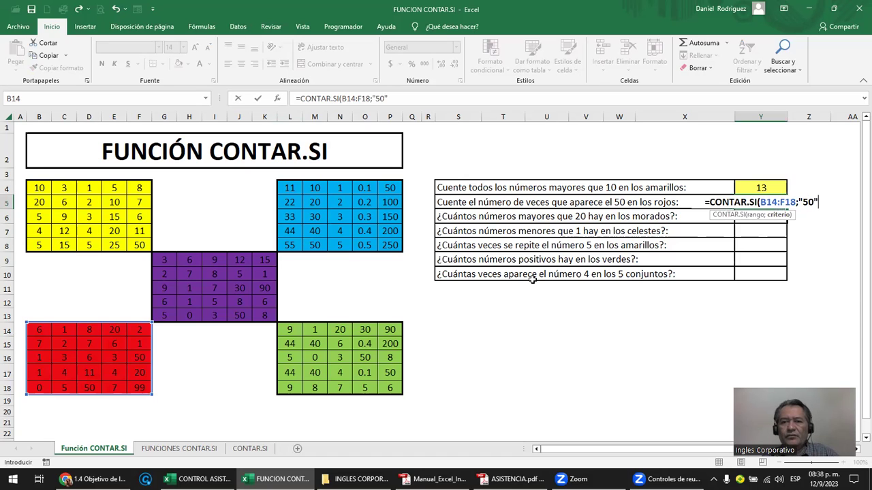
type(")")
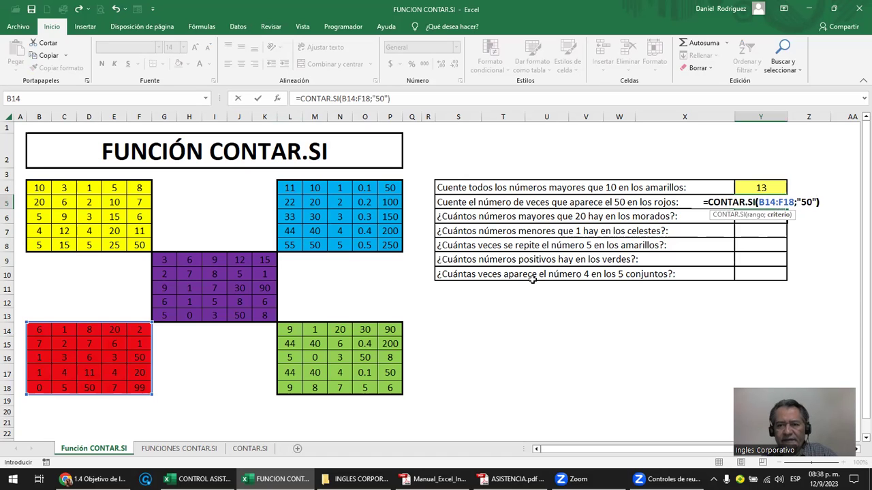
key("ctrl+Return")
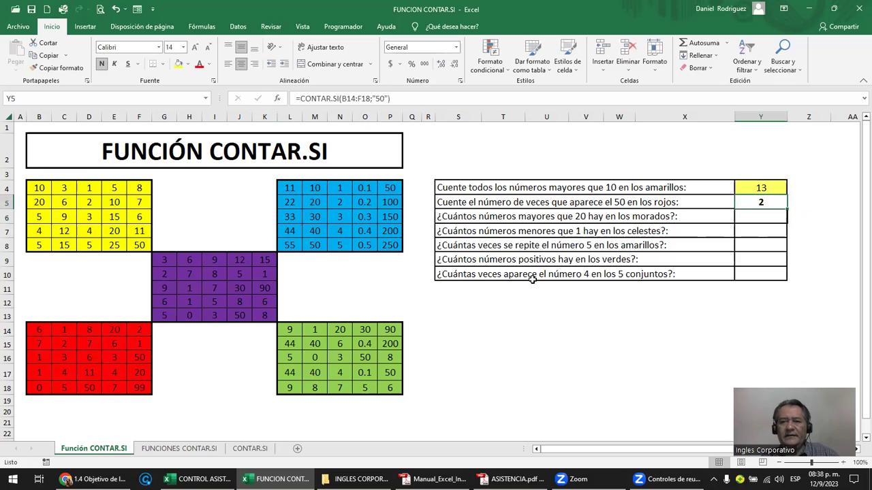
Step: Change Y5's criterion to "=50" so the formula reads =CONTAR.SI(B14:F18;"=50")
key("F2")
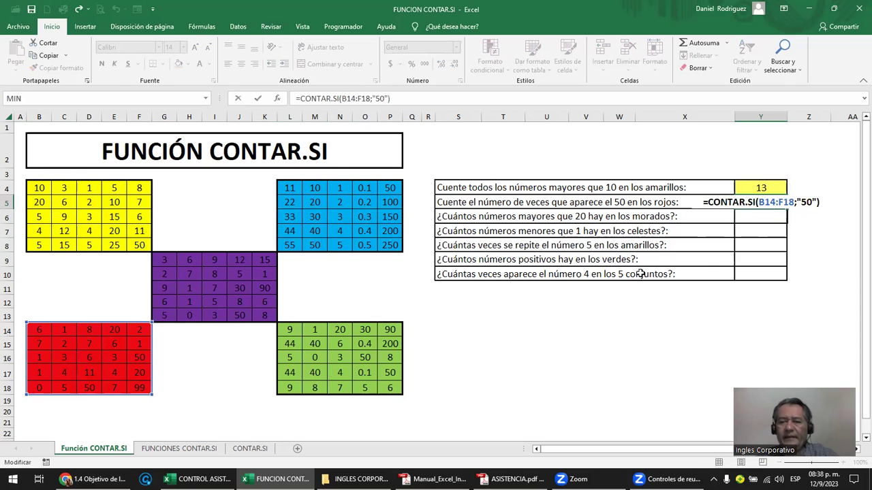
left_click(798, 202)
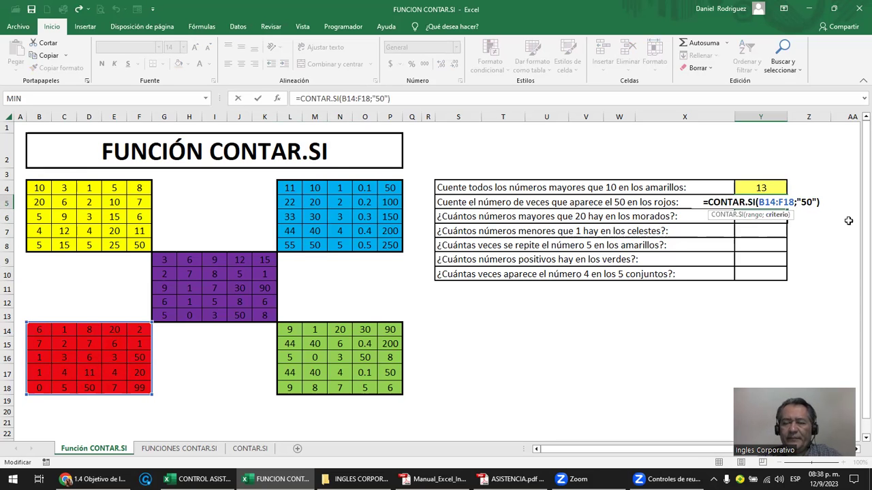
type("=")
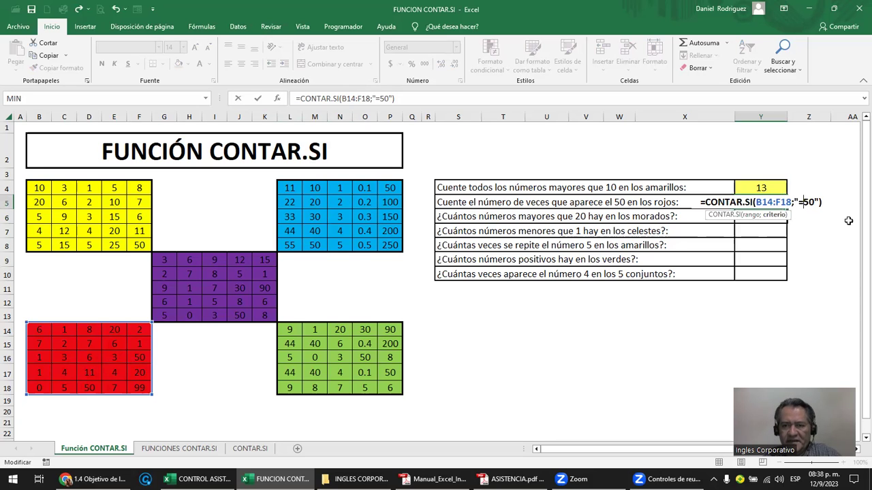
key("ctrl+Return")
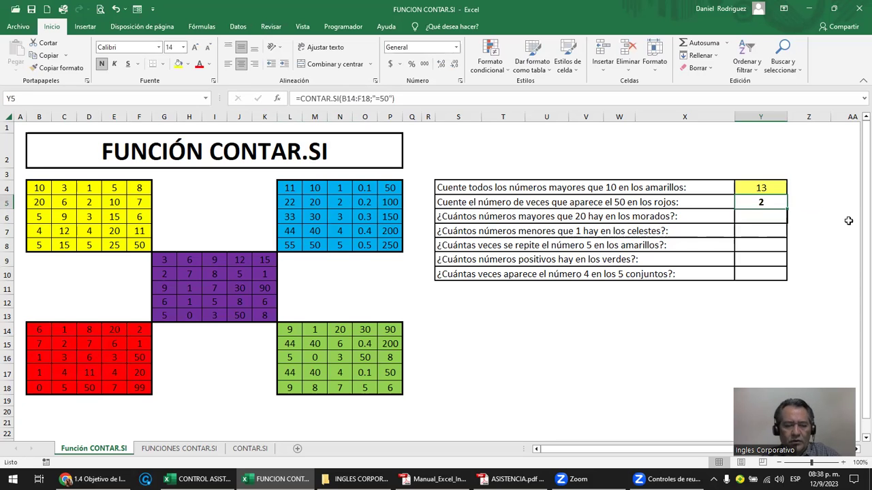
key("F2")
left_click(801, 203)
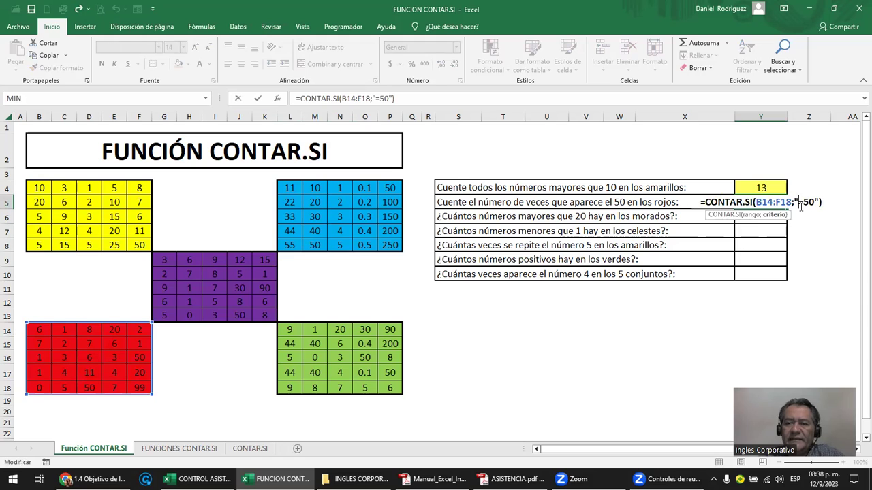
key("Delete")
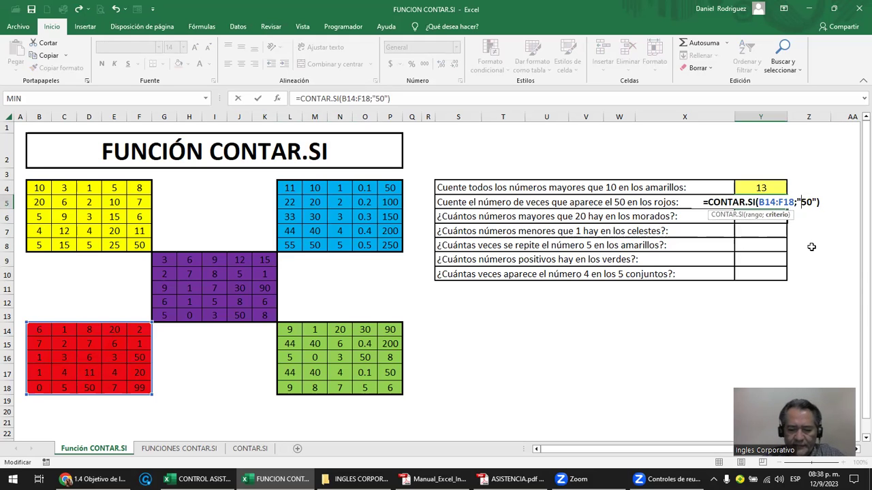
type("=")
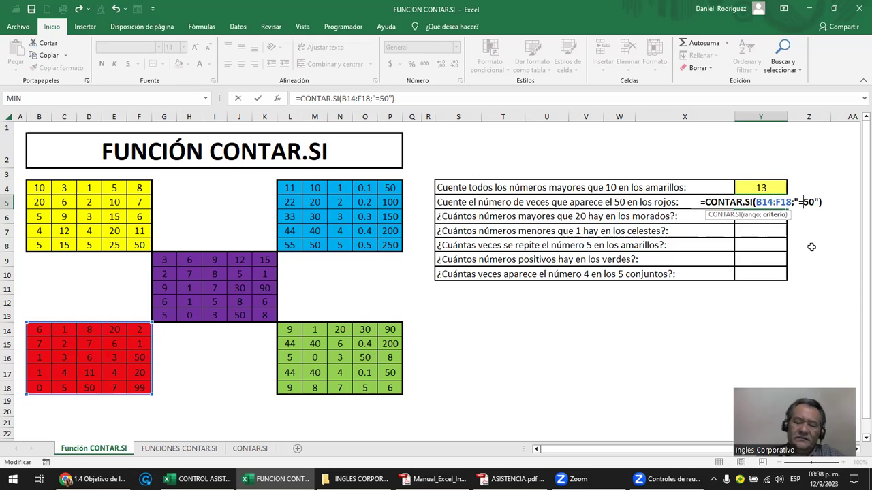
key("Return")
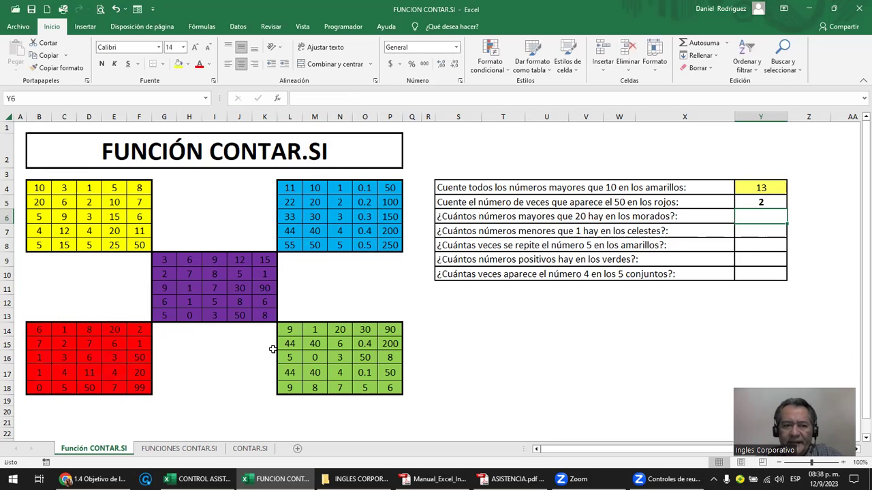
Step: Test the count by changing F16's 50 to 1, then undo to restore the count of 2
left_click(91, 388)
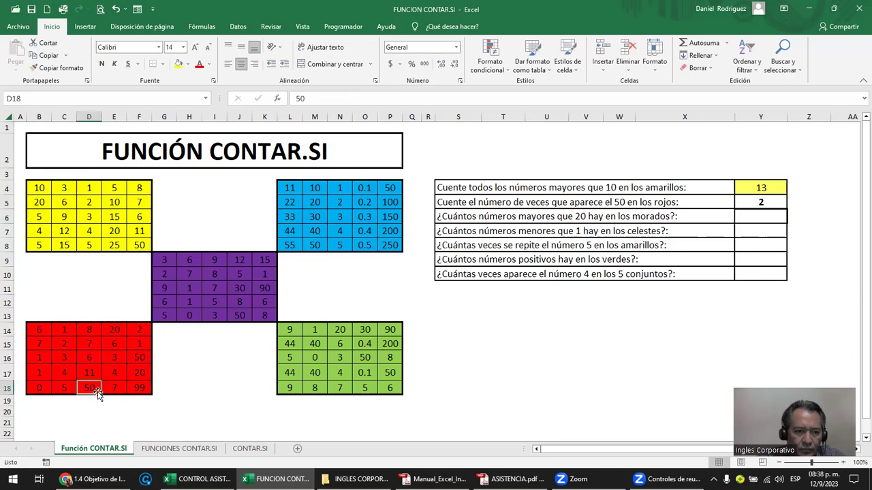
left_click(147, 358, "ctrl")
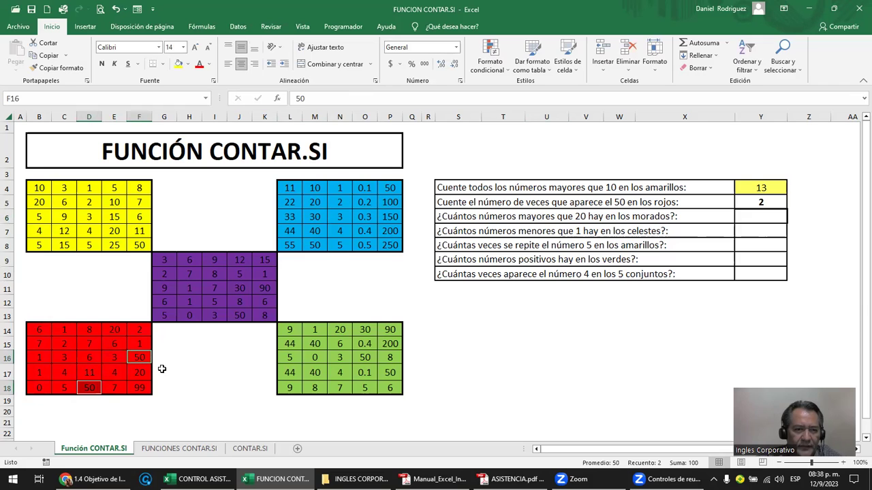
key("Right")
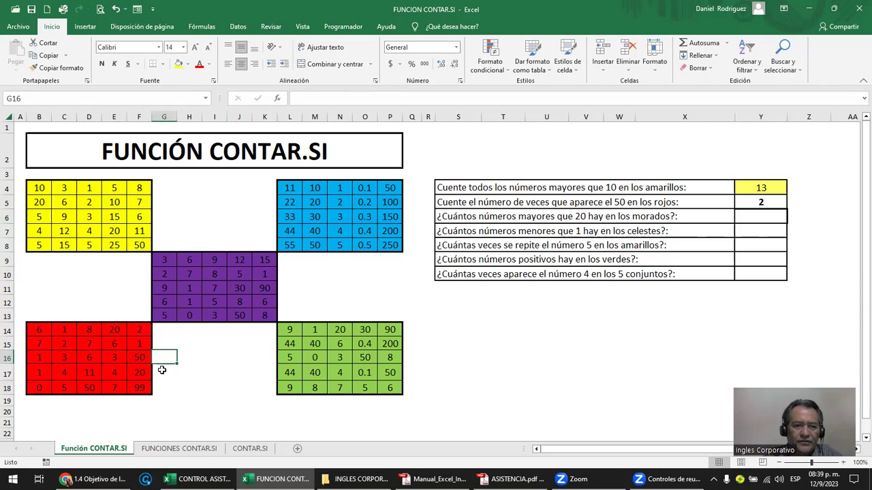
key("Left")
type("1")
key("Return")
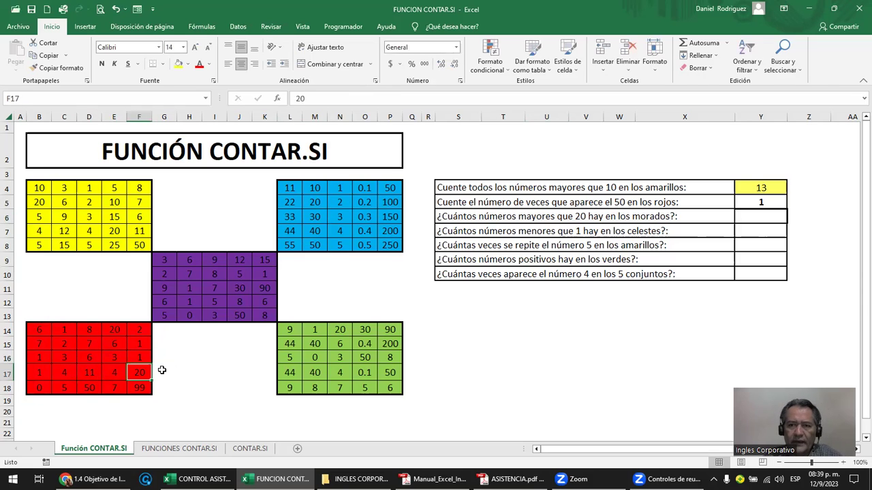
key("ctrl+z")
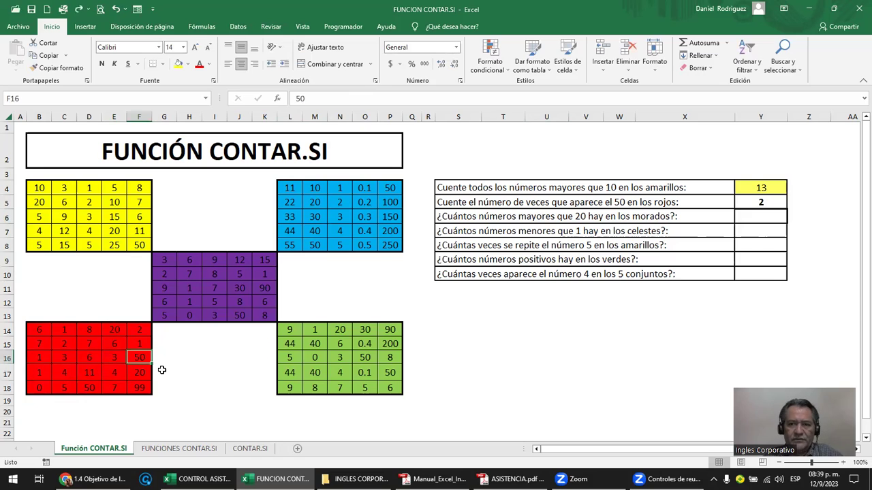
left_click(500, 218)
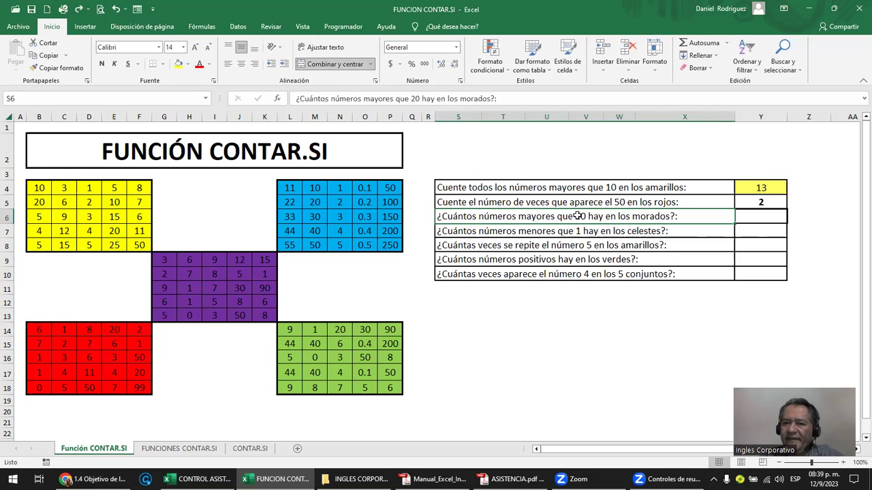
Step: Enter =CONTAR.SI(G9:K13;">20") in Y6, removing the doubled parenthesis, so it shows 3
left_click_drag(159, 259, 272, 314)
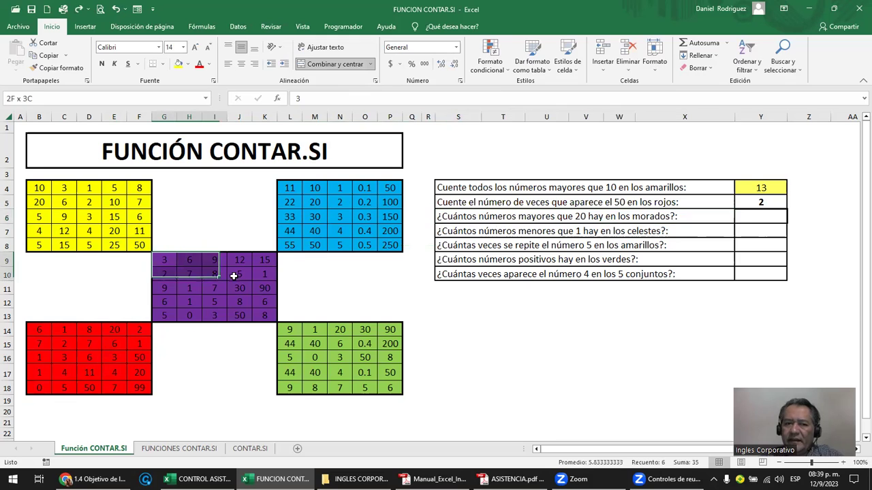
left_click(763, 219)
type("=")
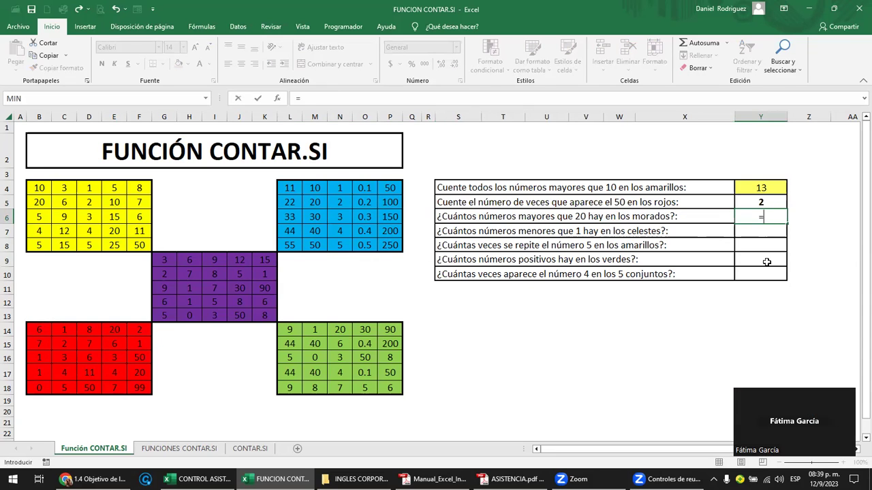
type("CON")
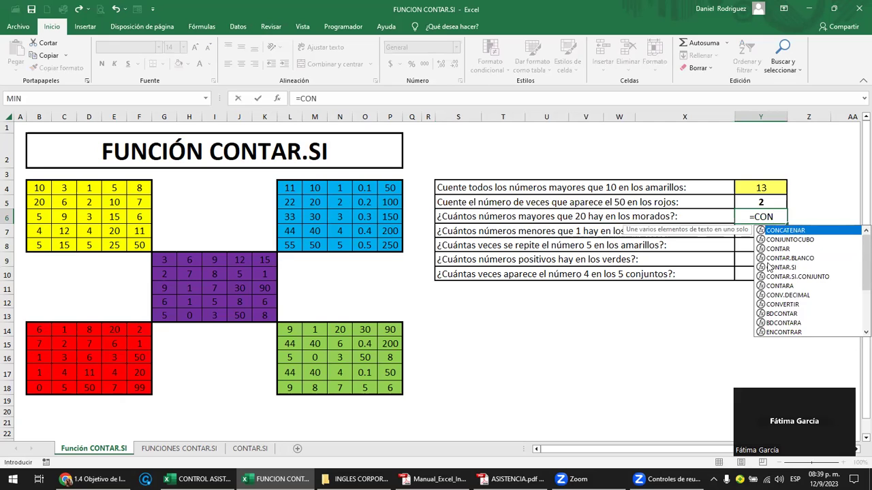
type("TAR.SI")
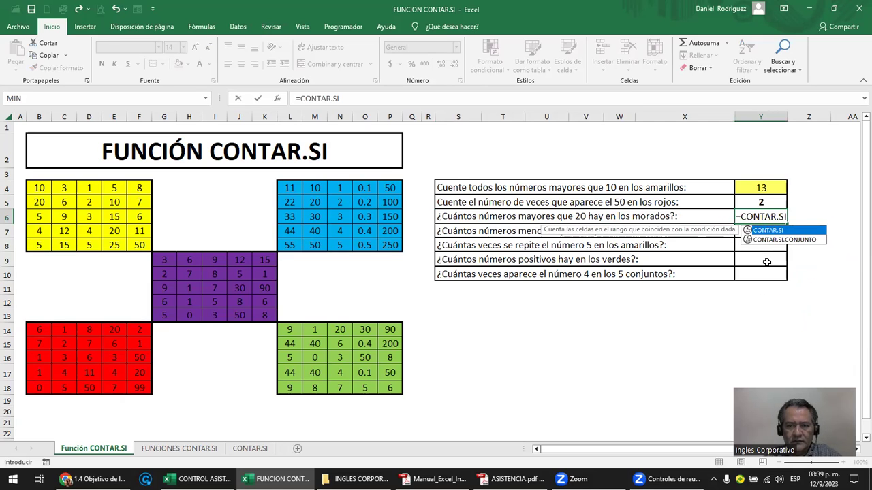
type("((")
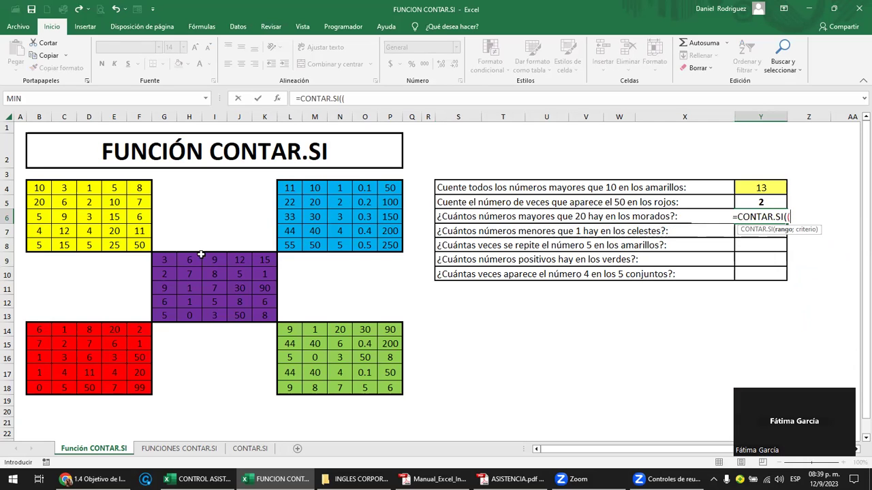
mouse_move(164, 261)
left_mouse_down()
mouse_move(231, 290)
mouse_move(259, 315)
left_mouse_up()
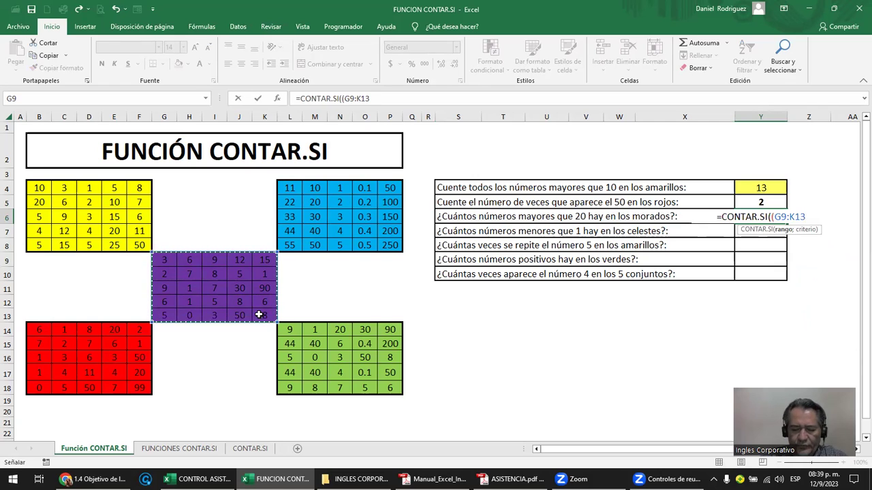
type(";")
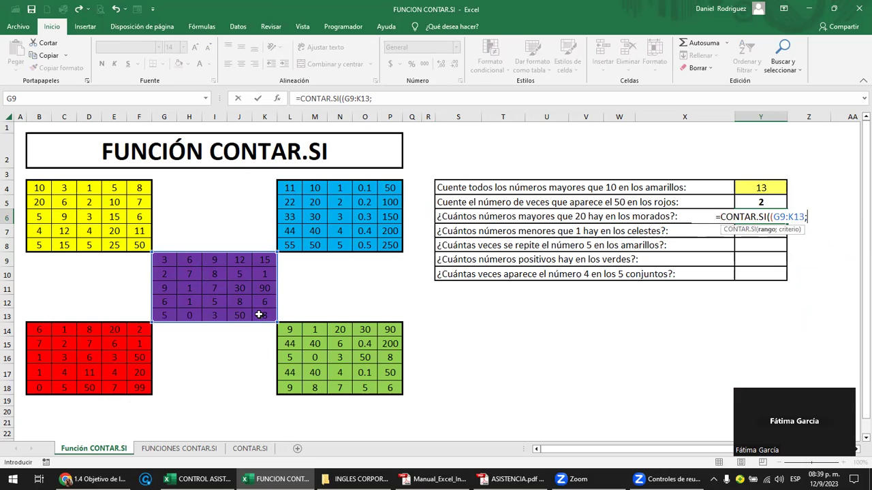
type("\"")
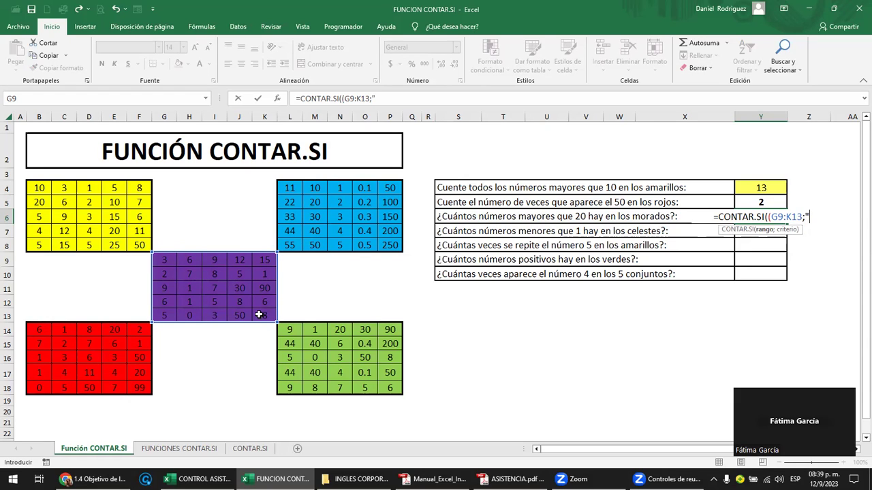
type(">")
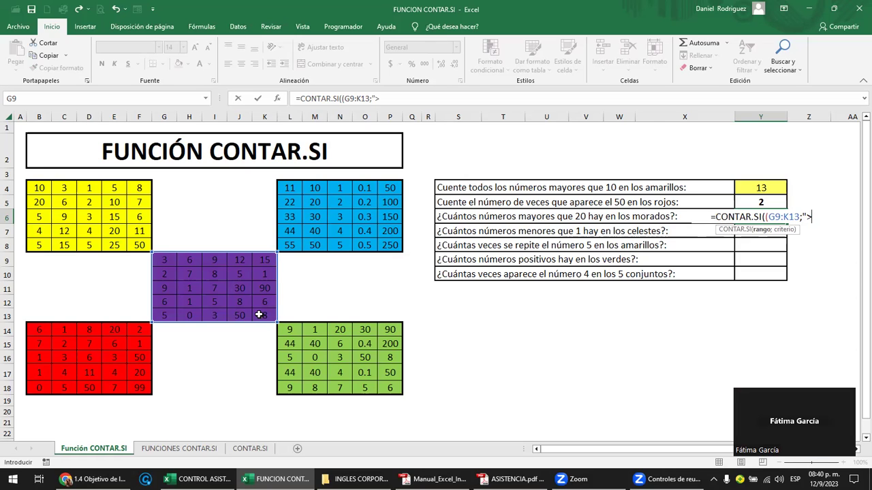
type("20\"")
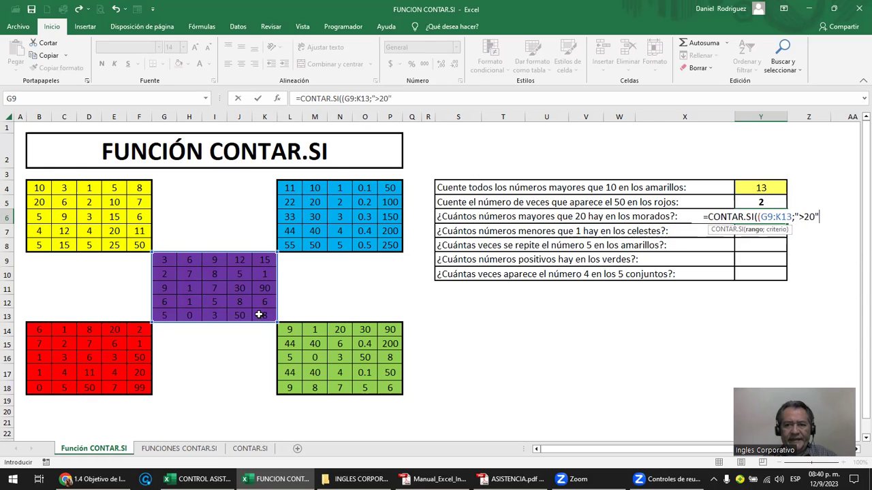
type(")")
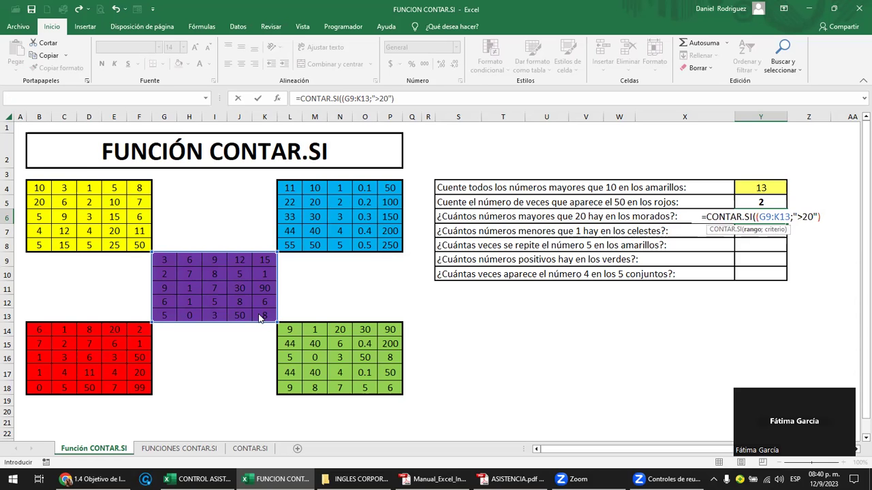
key("Return")
key("Return")
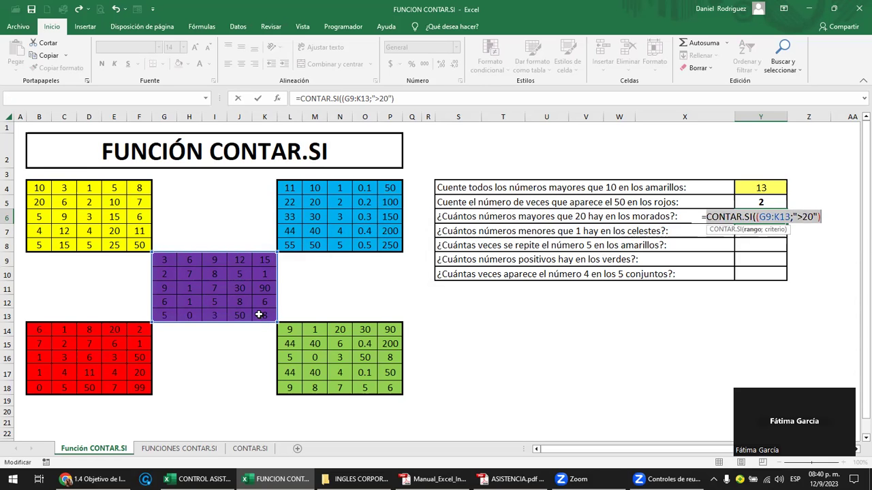
left_click(756, 218)
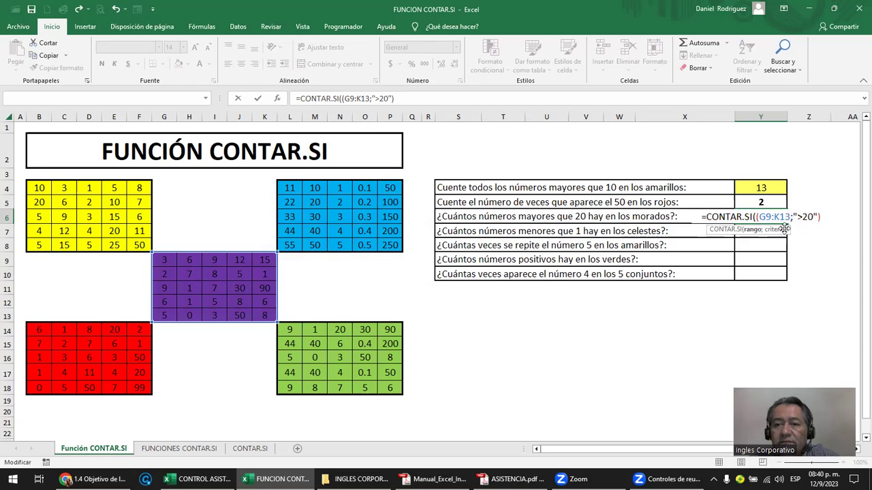
key("BackSpace")
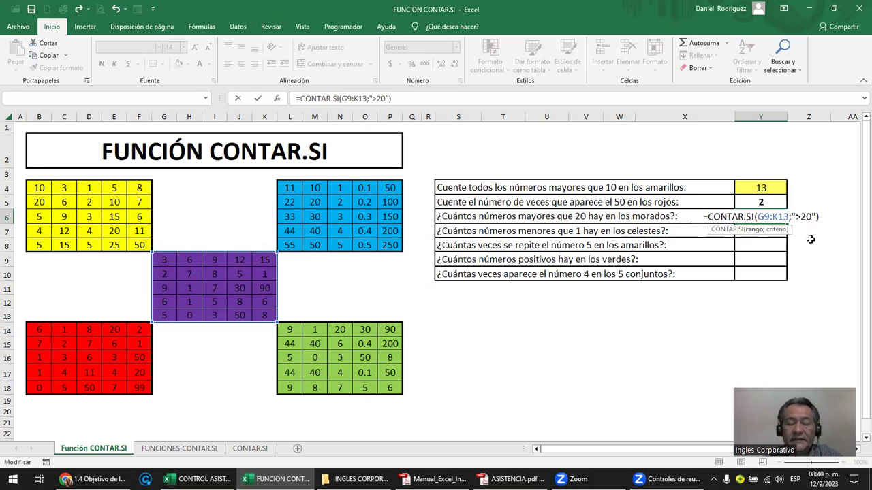
key("ctrl+Return")
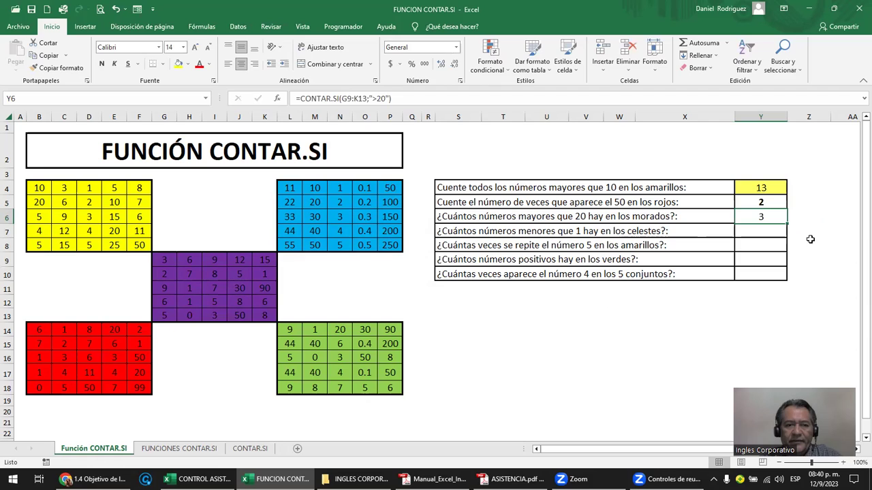
left_click(239, 289)
type("30")
key("ctrl+Return")
left_click(265, 289)
left_click(239, 315)
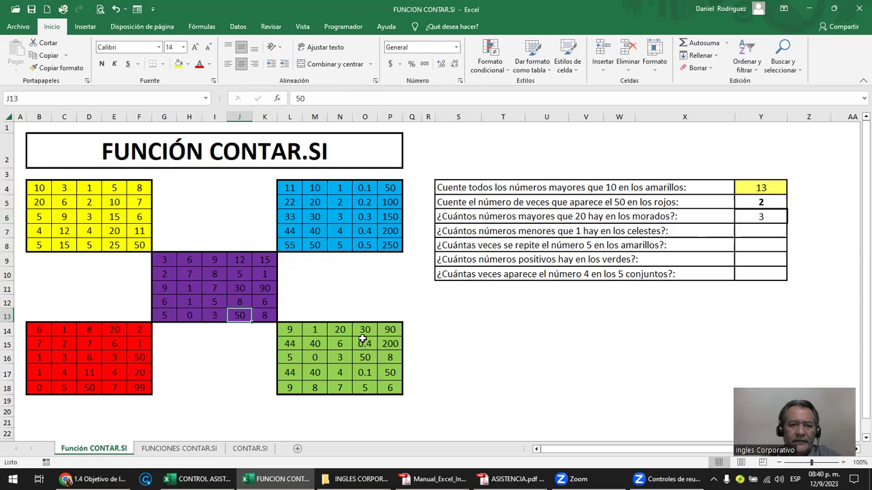
type("1")
key("ctrl+Return")
key("ctrl+z")
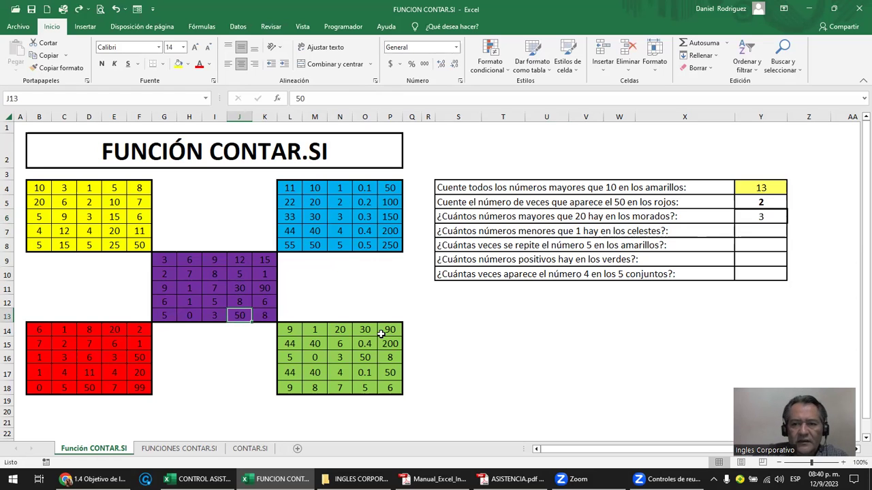
double_click(764, 217)
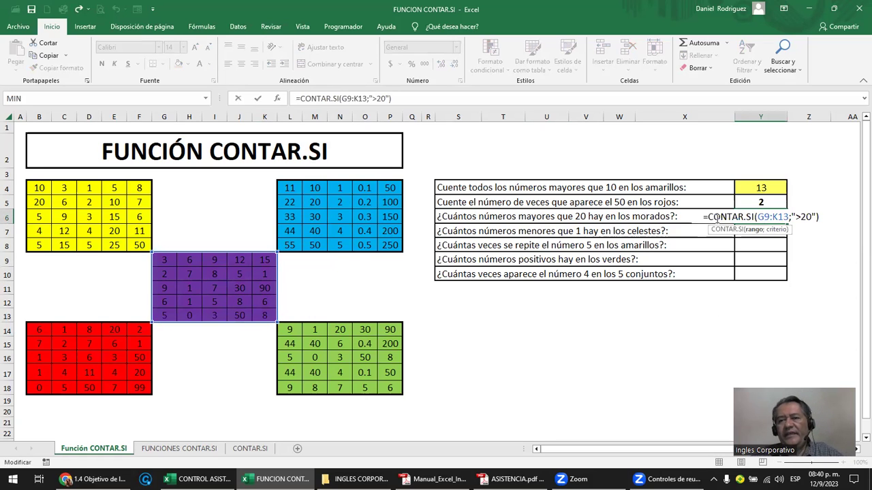
left_click_drag(701, 217, 816, 215)
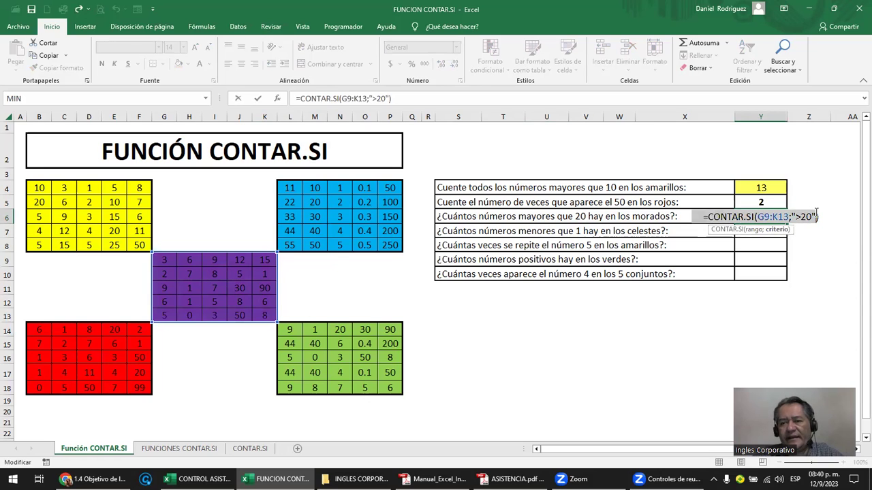
key("Escape")
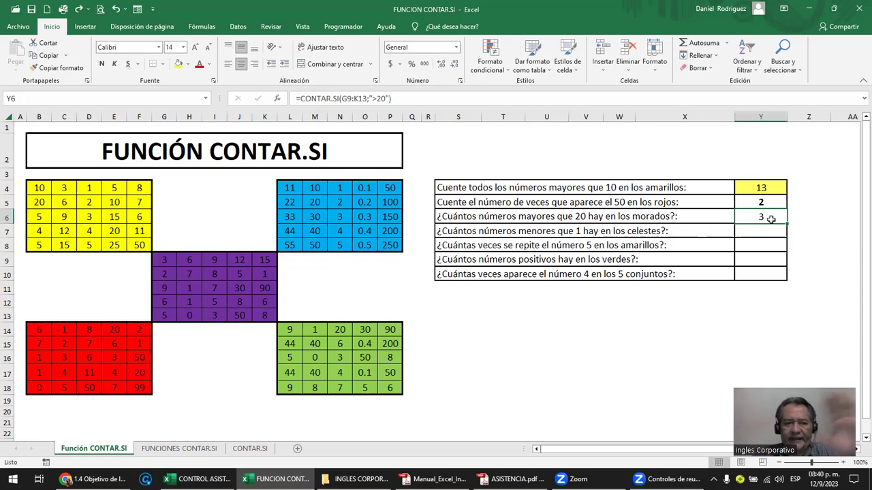
left_click(509, 233)
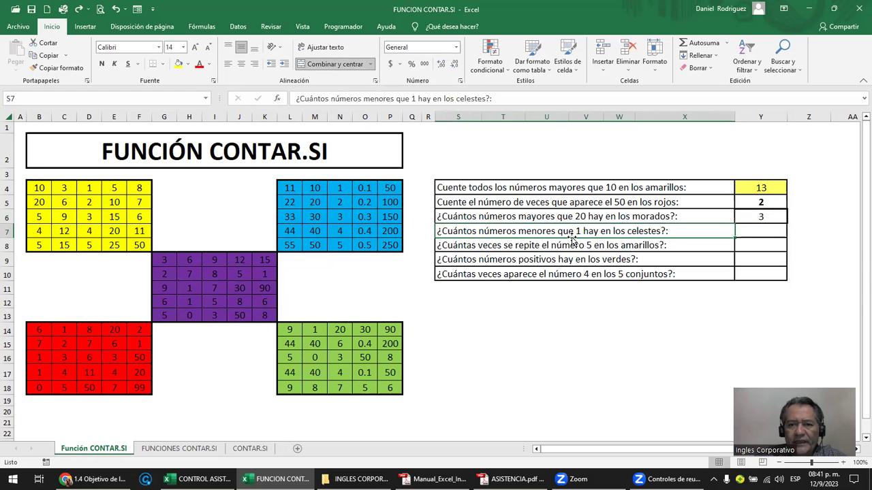
left_click(790, 378)
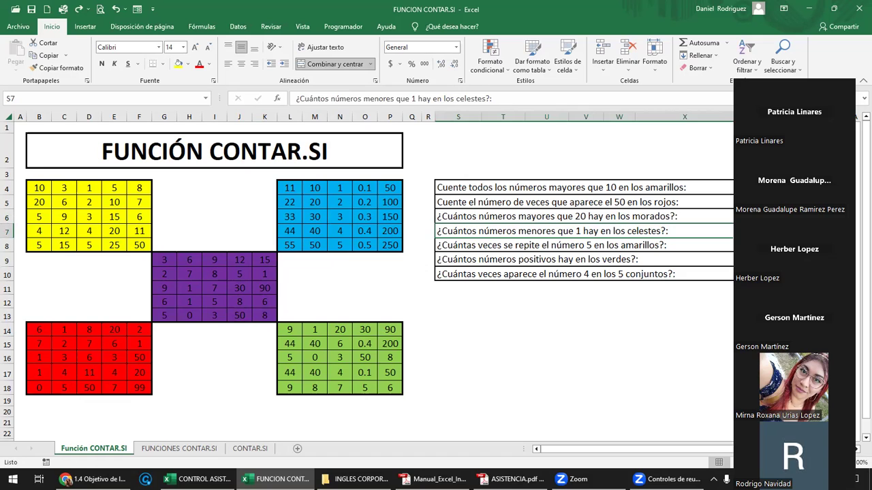
left_click(789, 377)
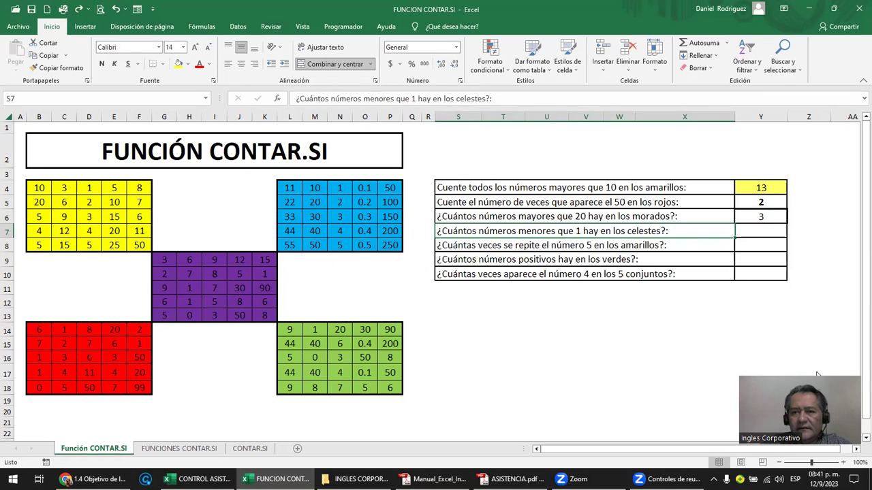
key("Tab")
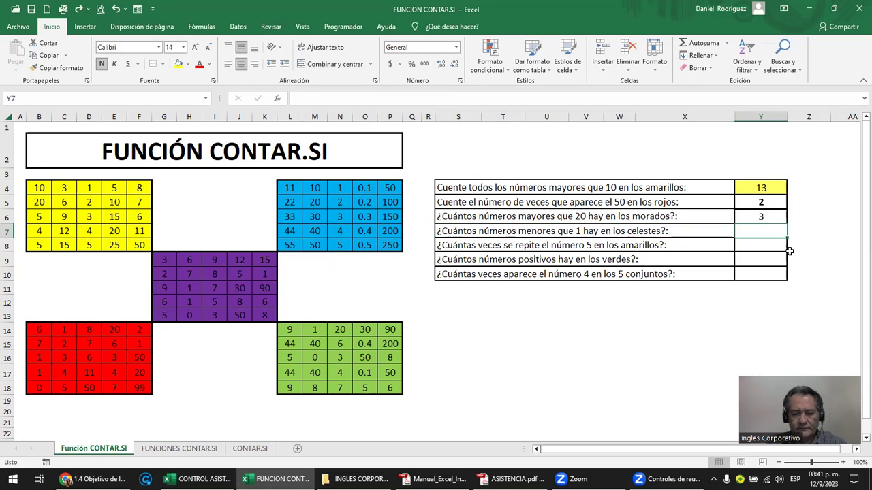
Step: Enter =CONTAR.SI(L4:P8;"<1") in Y7 to count light-blue values below 1
type("=CONTAR.SI")
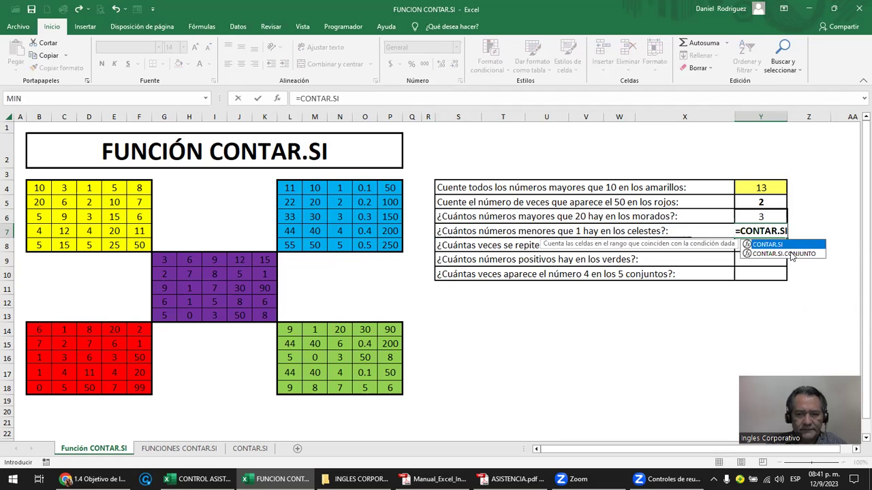
type("(")
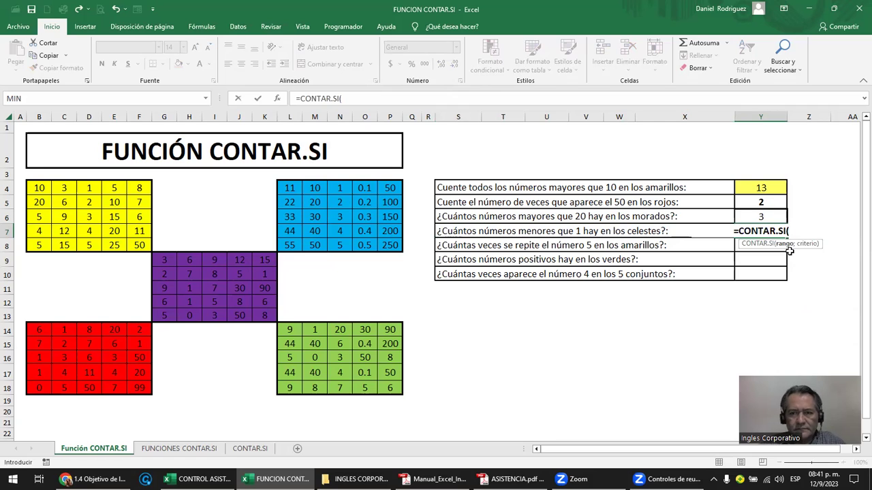
left_click_drag(285, 187, 393, 248)
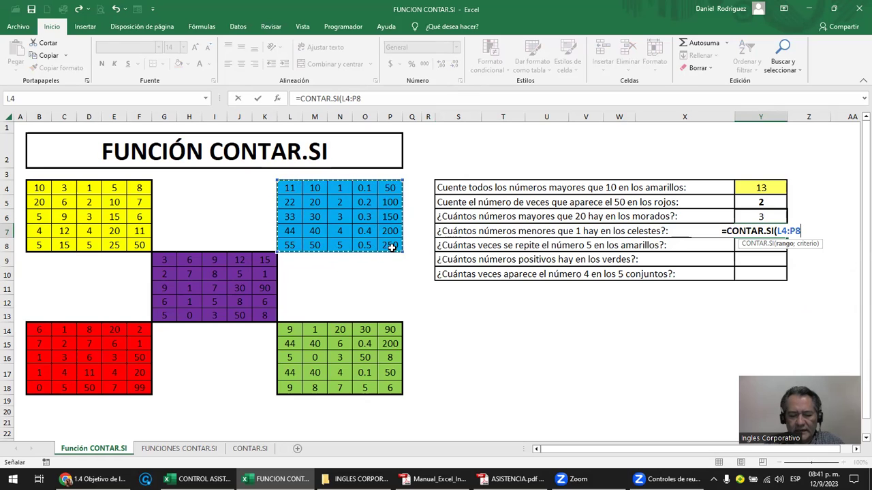
type(";")
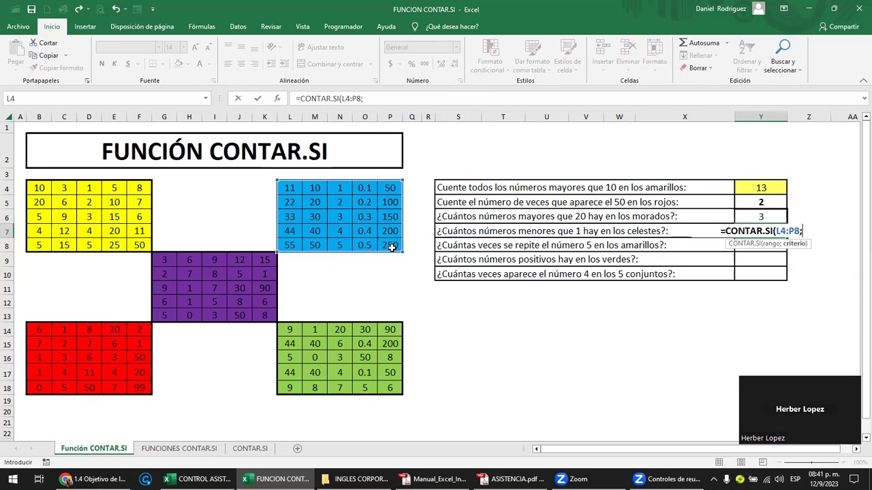
type("\"")
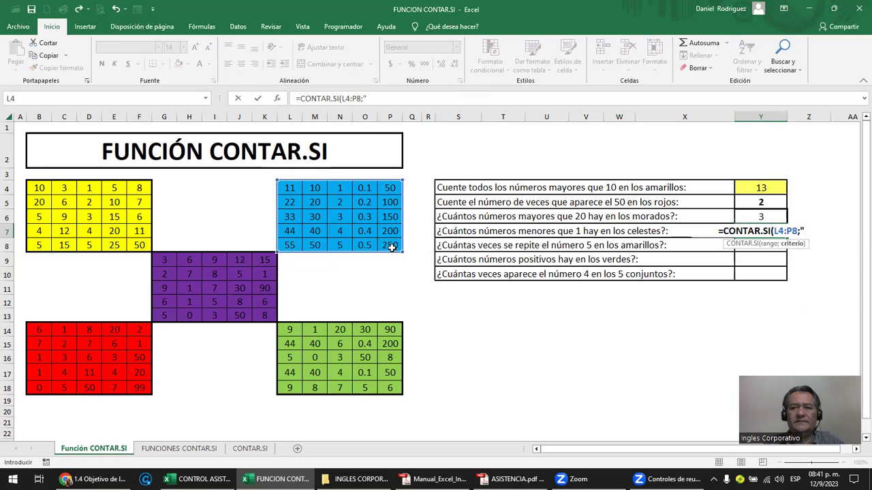
type("<")
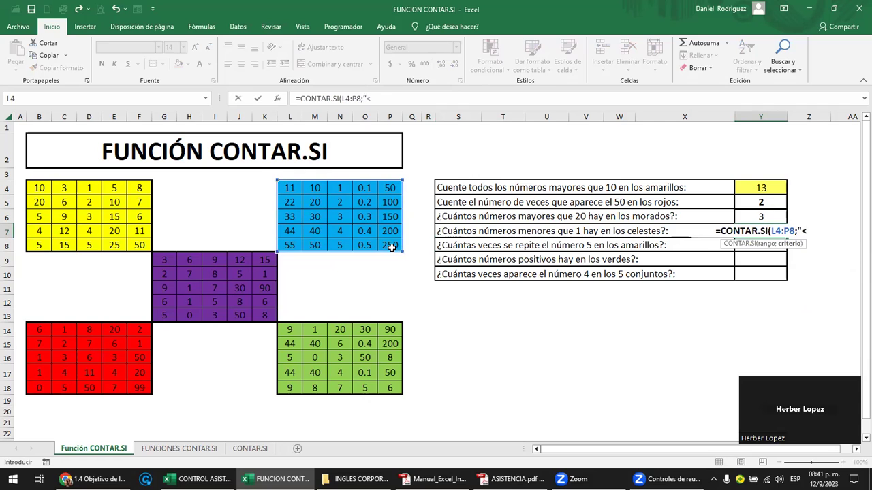
type("1\"")
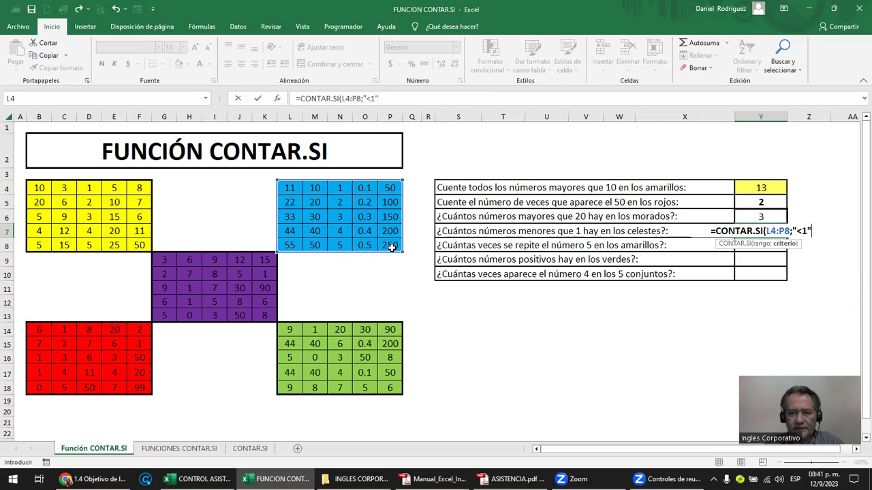
type(")")
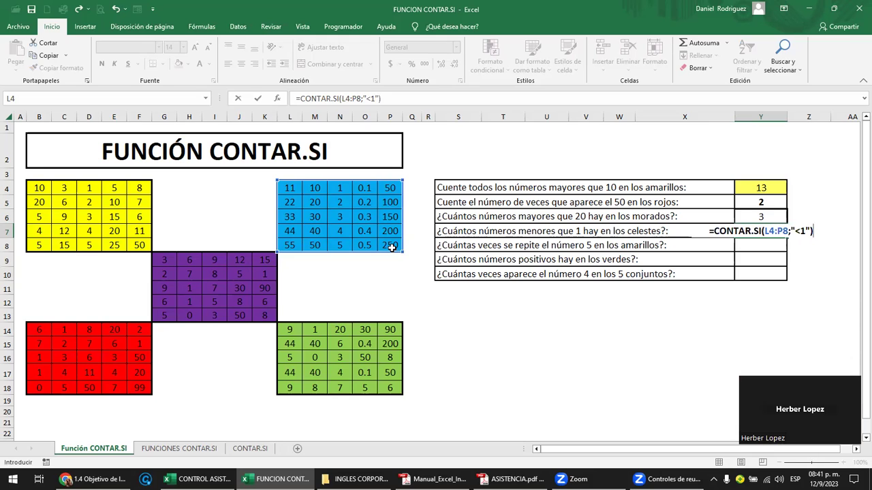
key("Return")
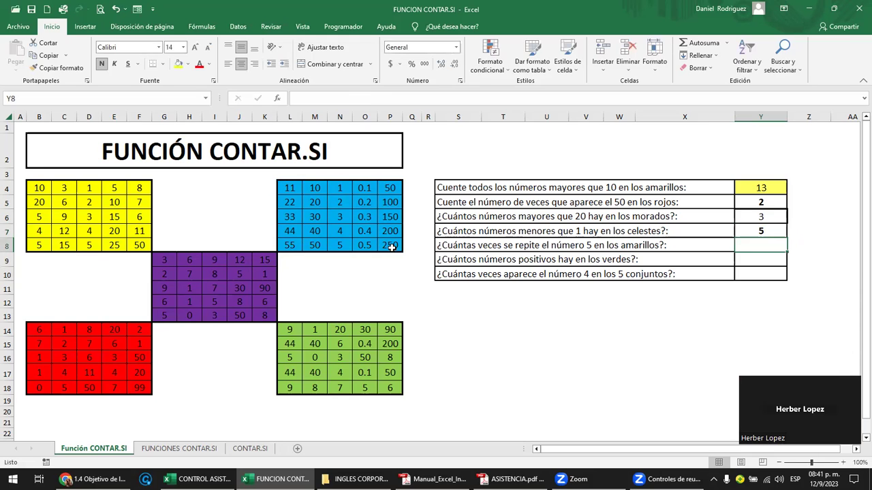
left_click(364, 205)
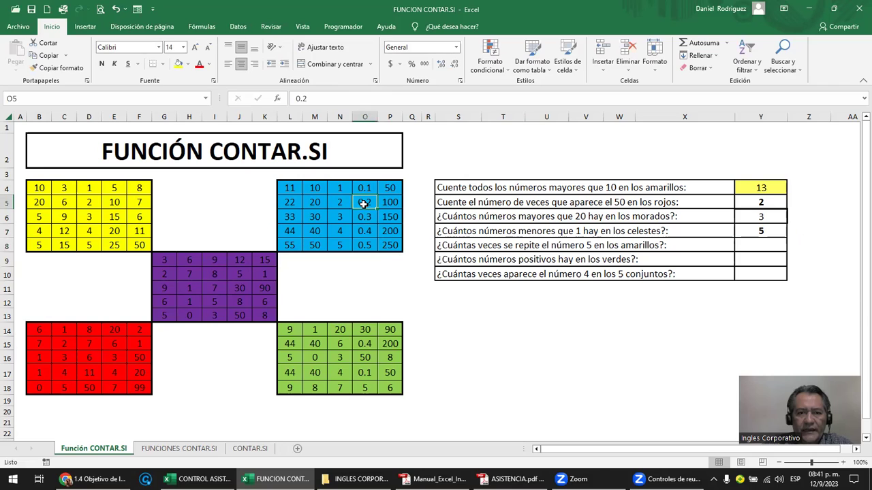
left_click(367, 188)
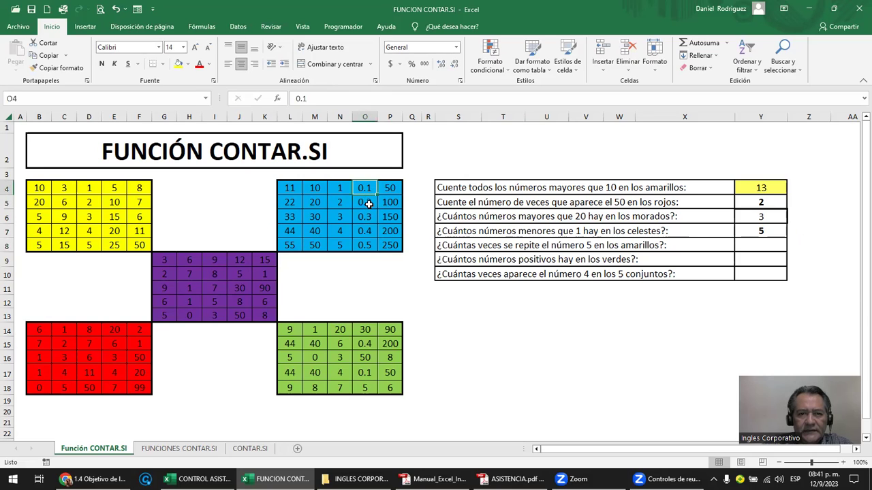
left_click(368, 204)
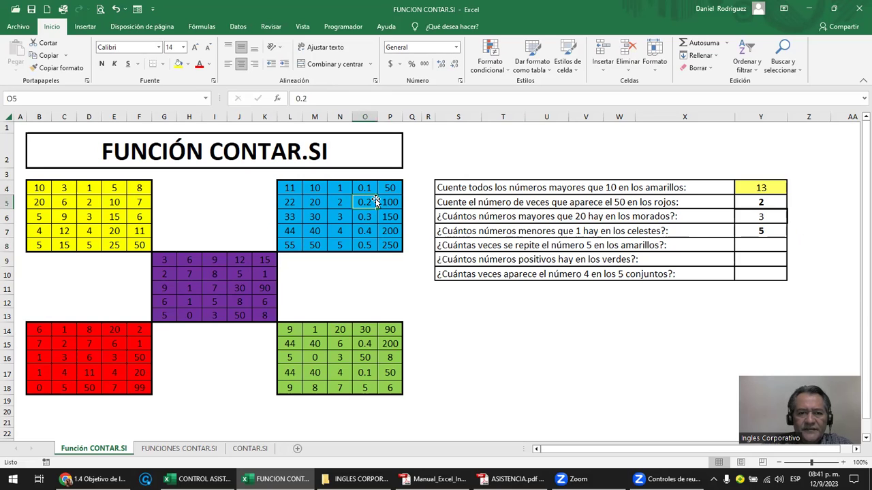
left_click_drag(366, 245, 370, 190)
key("ctrl+c")
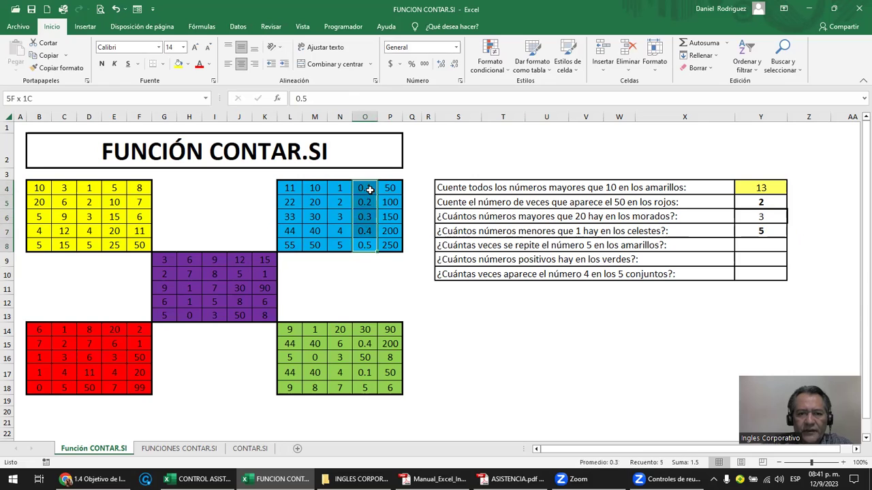
key("Delete")
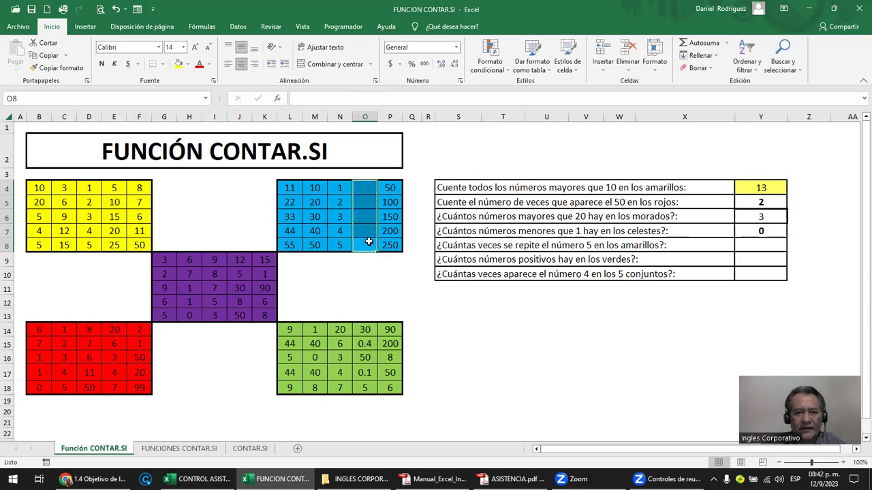
key("ctrl+v")
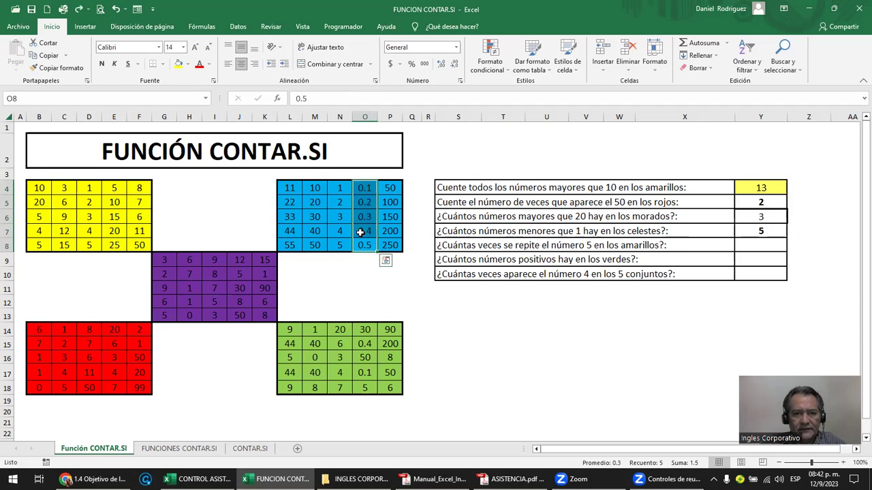
left_click(366, 188)
left_click(366, 246)
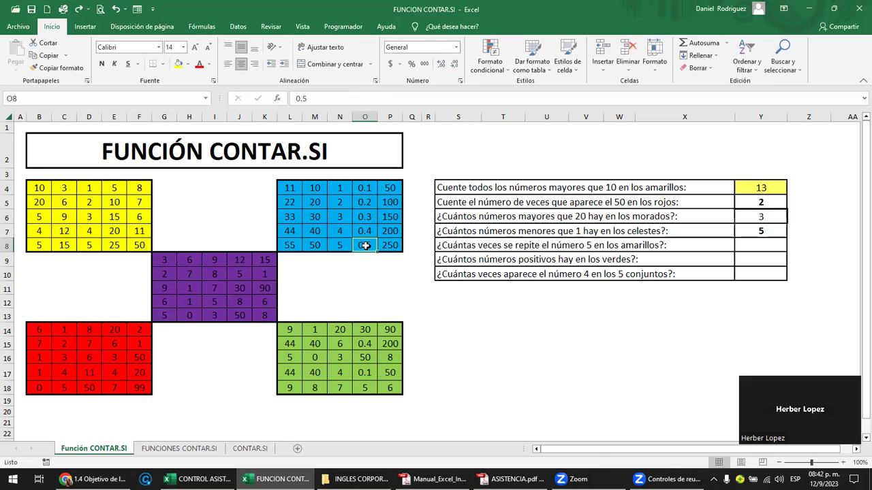
left_click(340, 245)
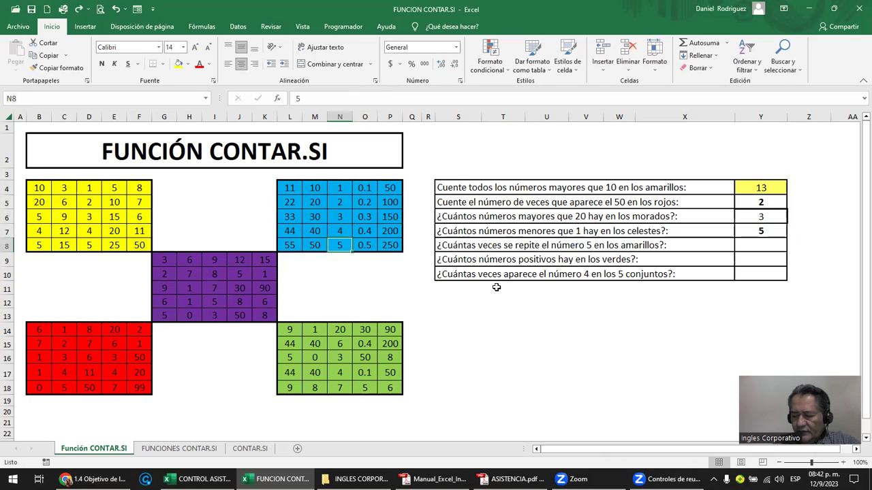
type("0.1")
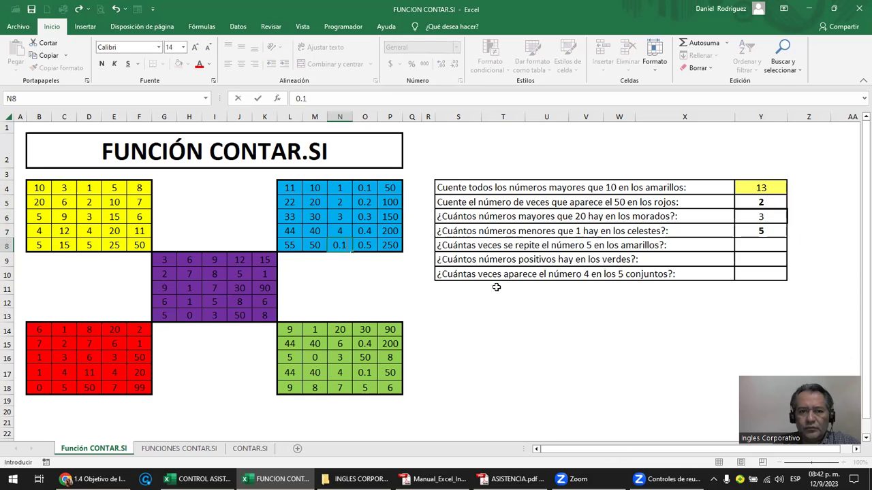
key("Escape")
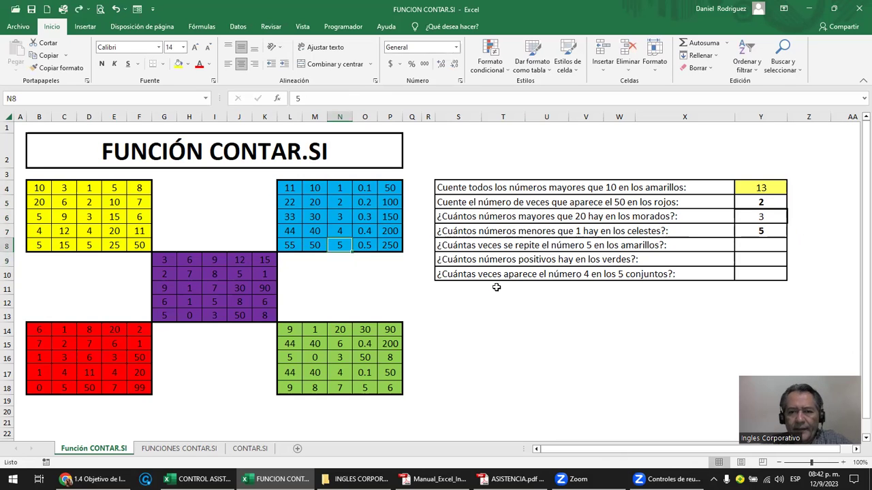
left_click(560, 248)
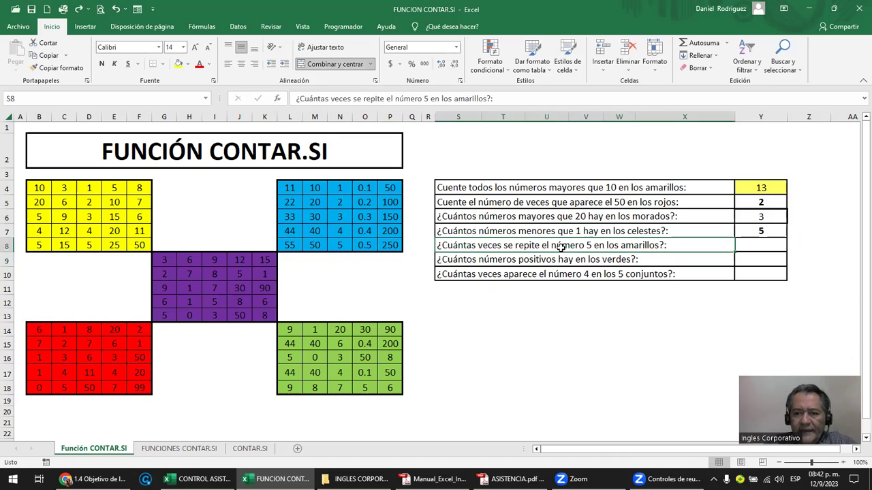
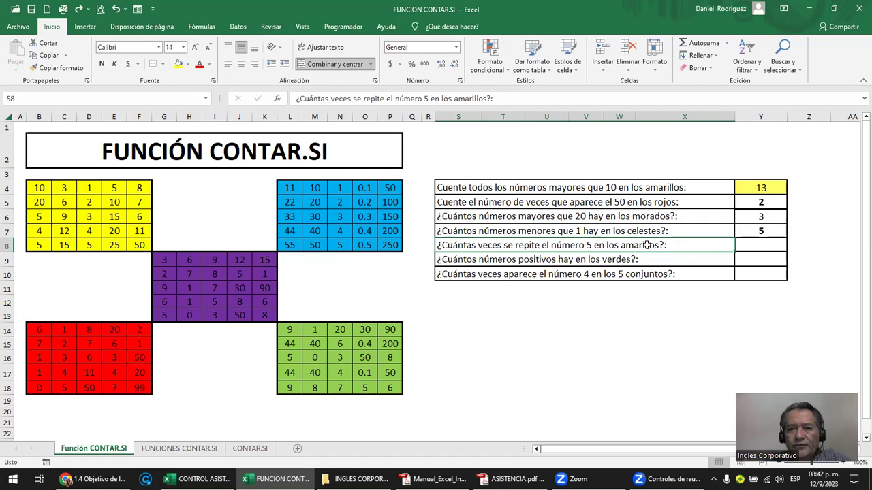
Step: In Y8 enter =CONTAR.SI(B4:F8;"5") to count the 5s in the yellow block, giving 4
left_click(756, 247)
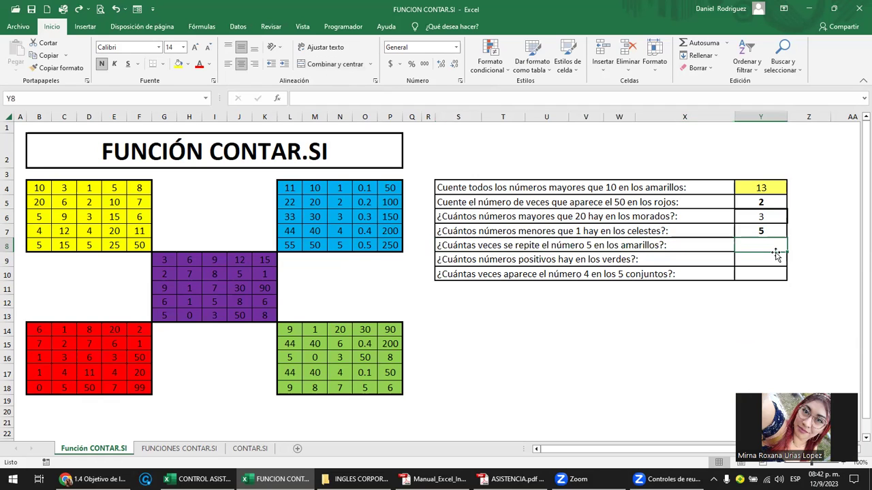
type("=")
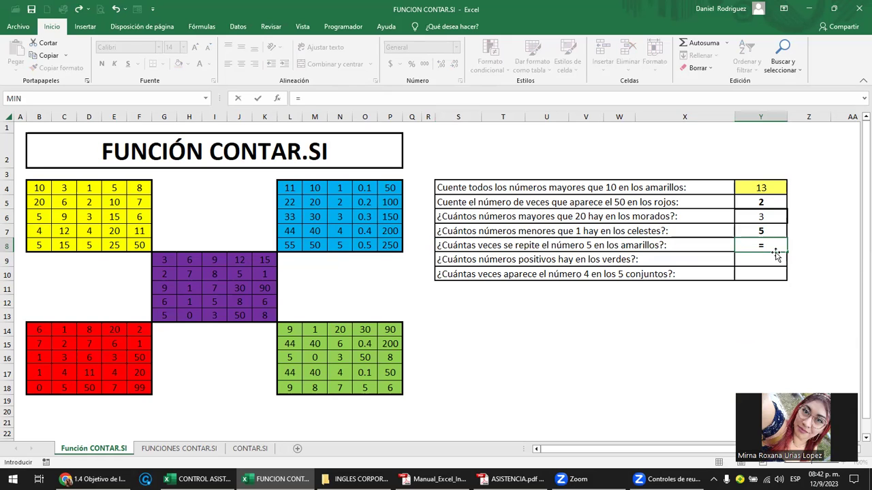
type("CON")
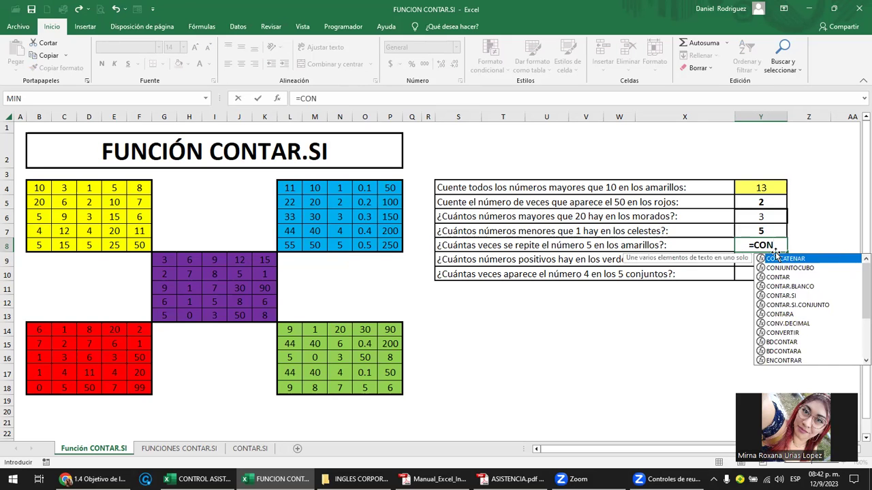
key("Down")
key("Down")
key("Down")
key("Down")
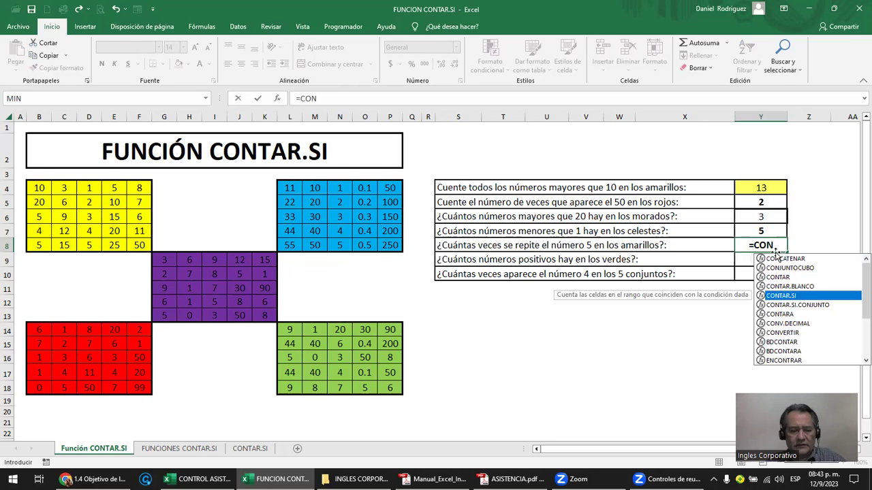
key("Tab")
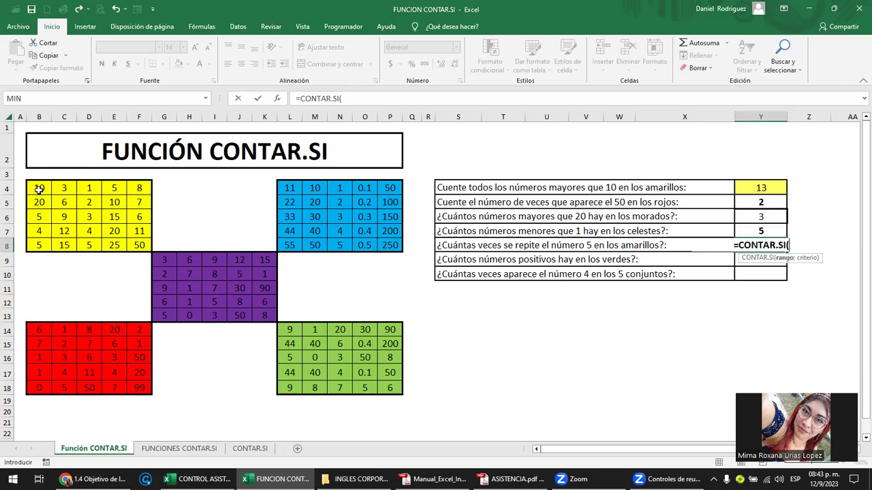
left_click_drag(38, 189, 135, 241)
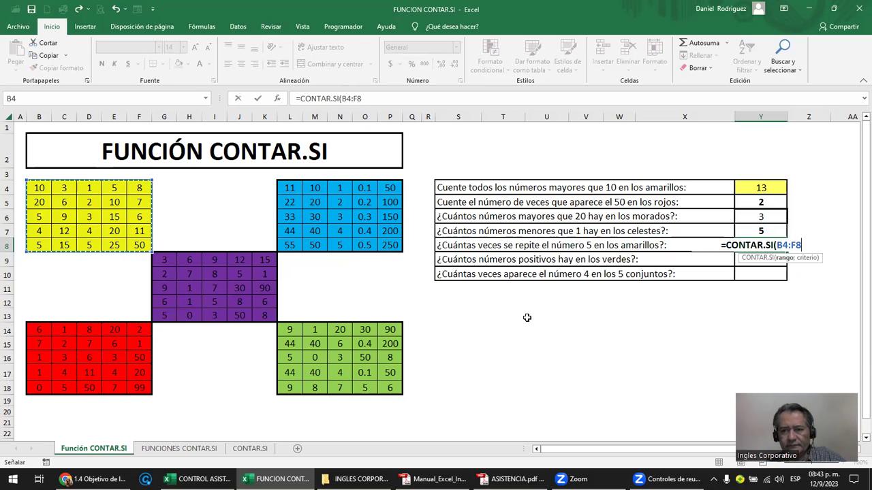
type(";")
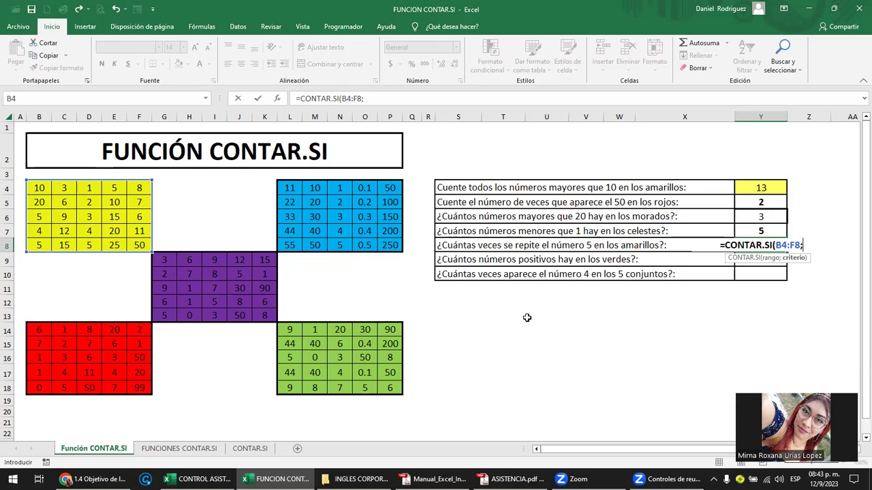
type("\"")
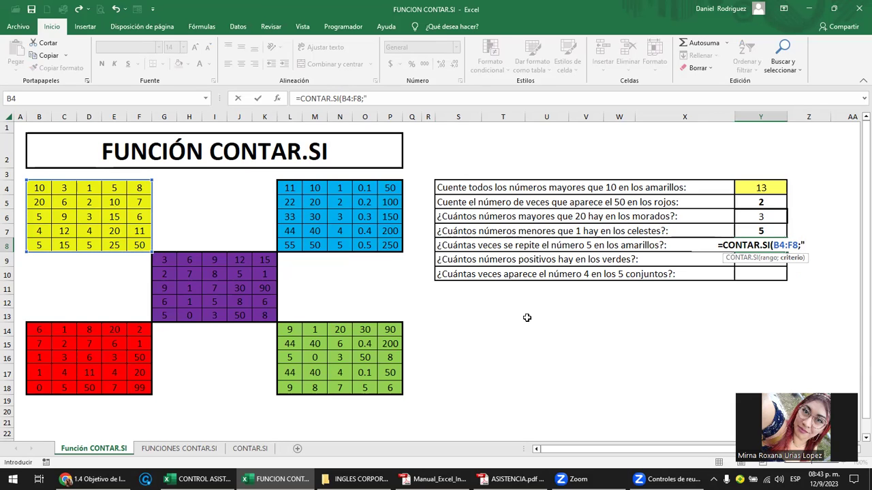
type("5\"")
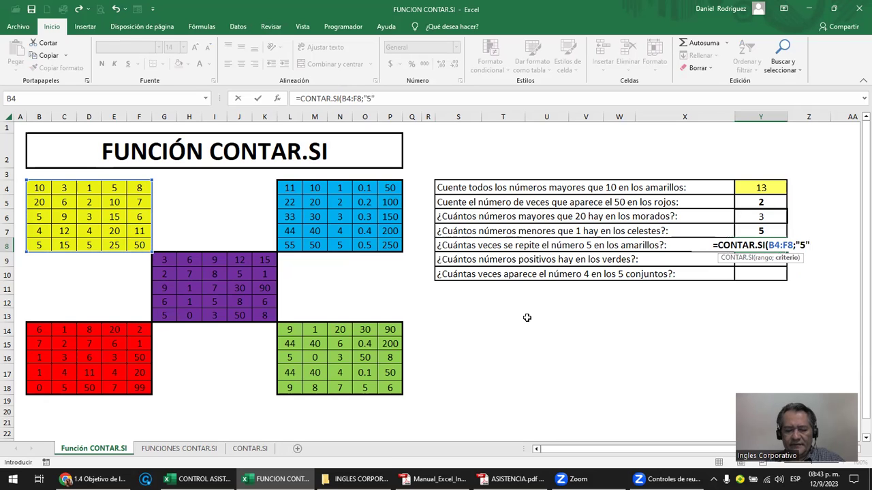
type(")")
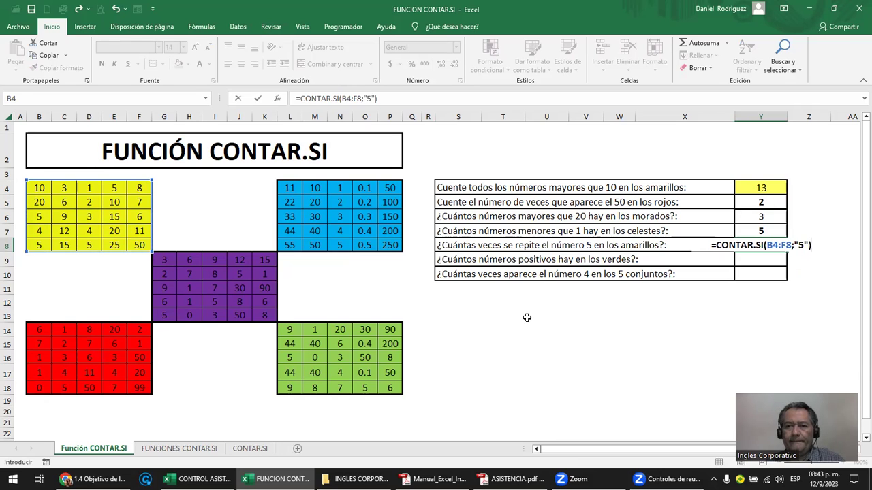
key("Return")
Step: Reopen the Y8 formula to inspect its "5" criterion, leaving it unchanged
key("Up")
key("F2")
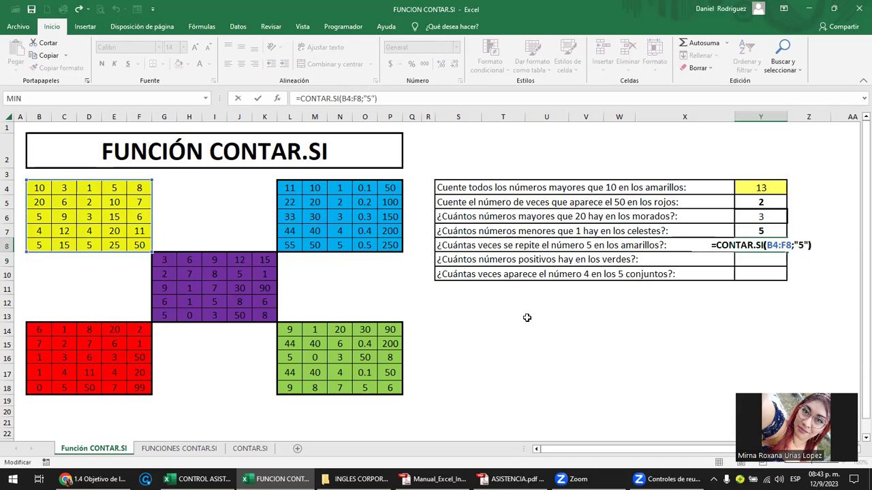
key("Left")
key("Left")
key("Left")
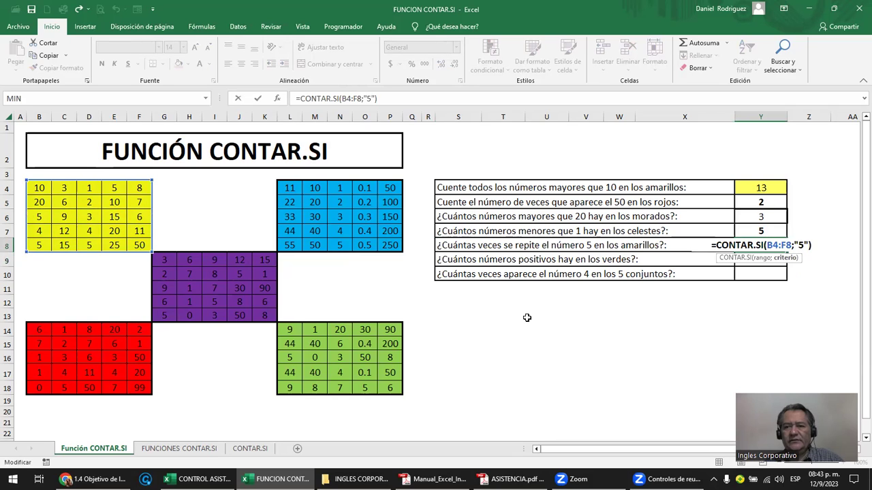
key("Escape")
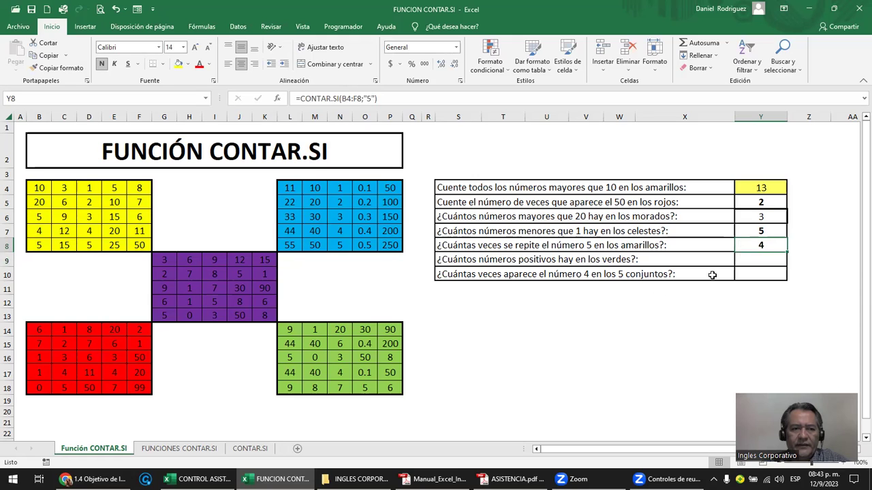
left_click(39, 188)
type("5")
key("Return")
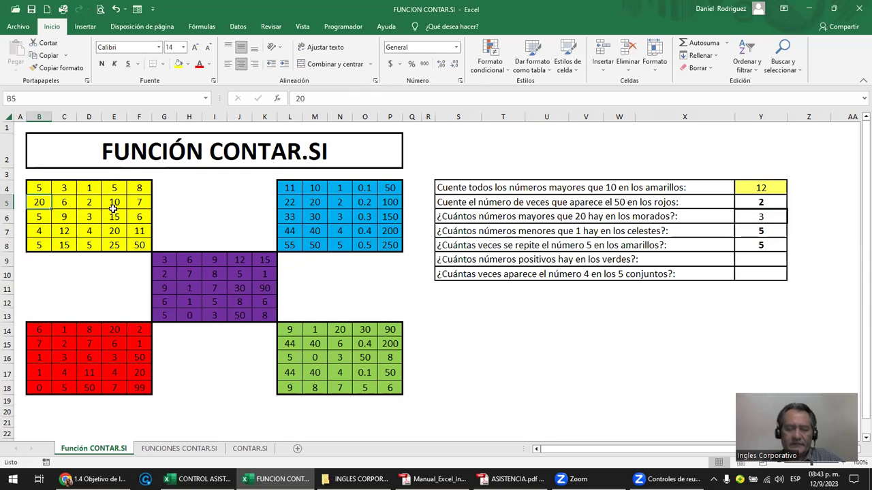
key("ctrl+z")
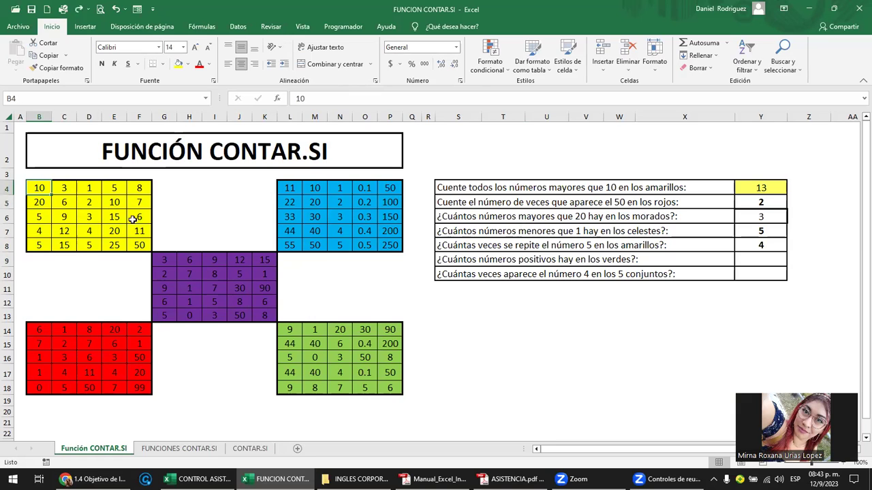
left_click(594, 262)
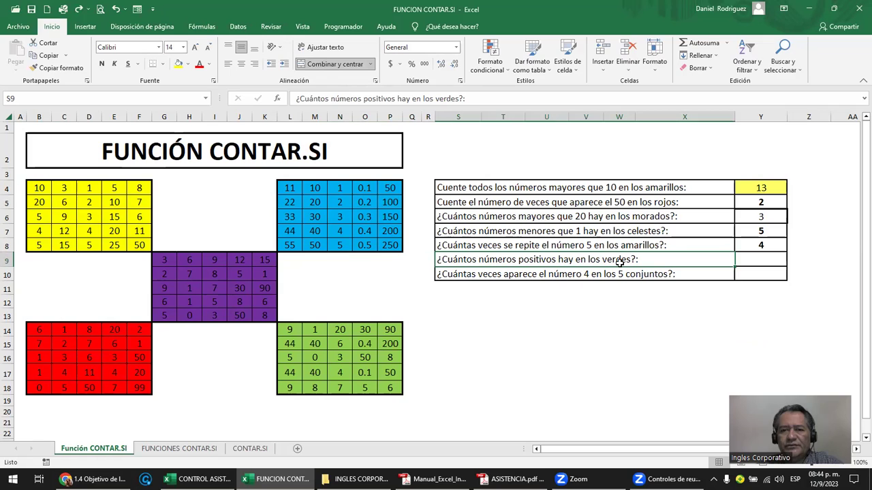
Step: In Y9 enter =CONTAR.SI(L14:P18;">0") to count positive numbers in the green block, giving 24
left_click_drag(290, 332, 390, 388)
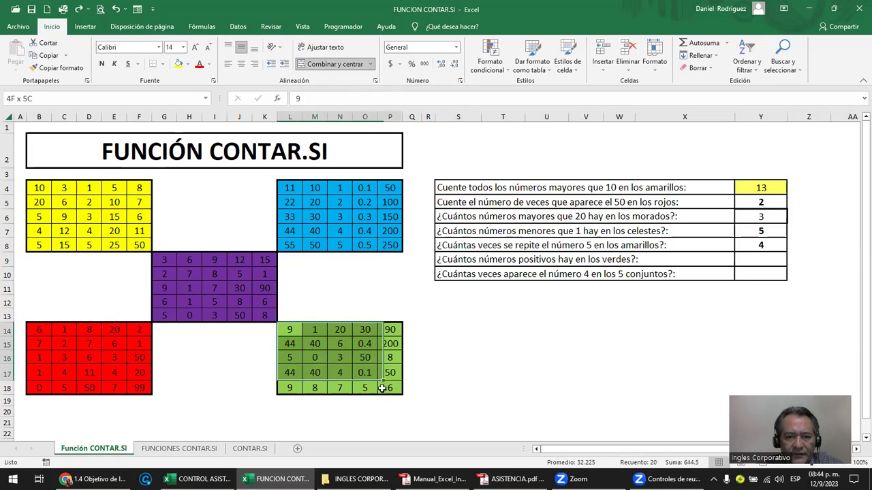
left_click(289, 331)
left_click(771, 260)
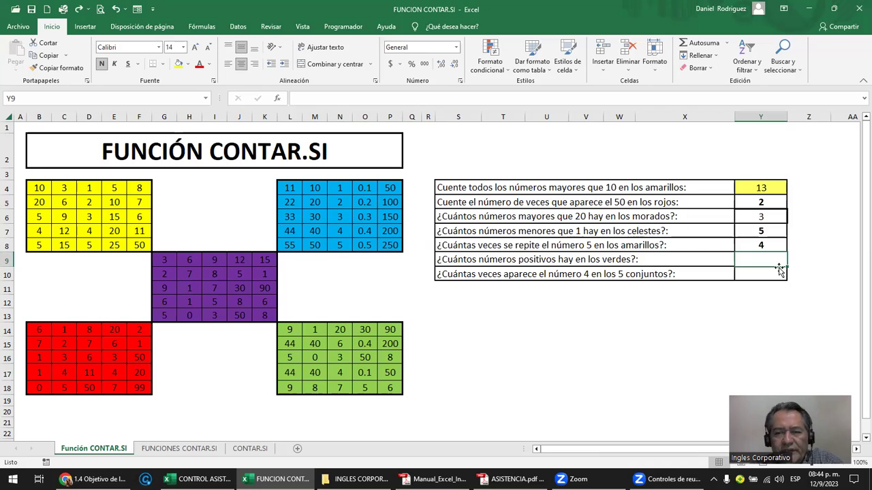
type("=?")
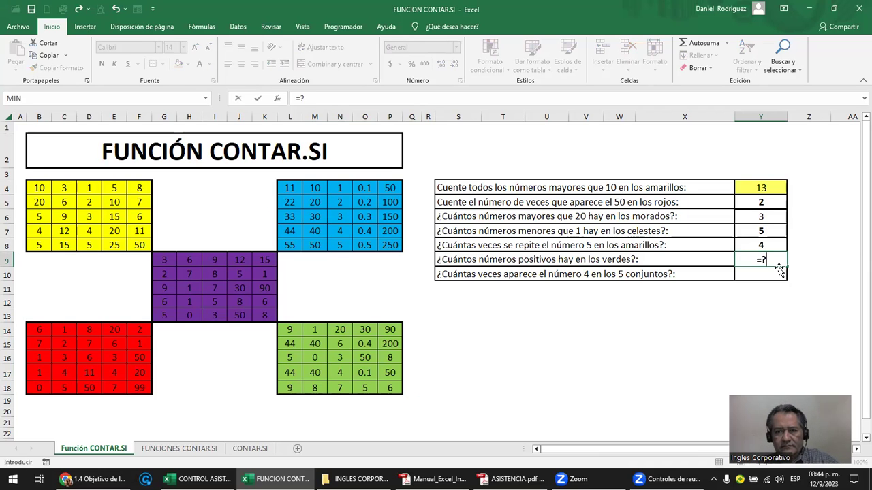
key("BackSpace")
type("CO")
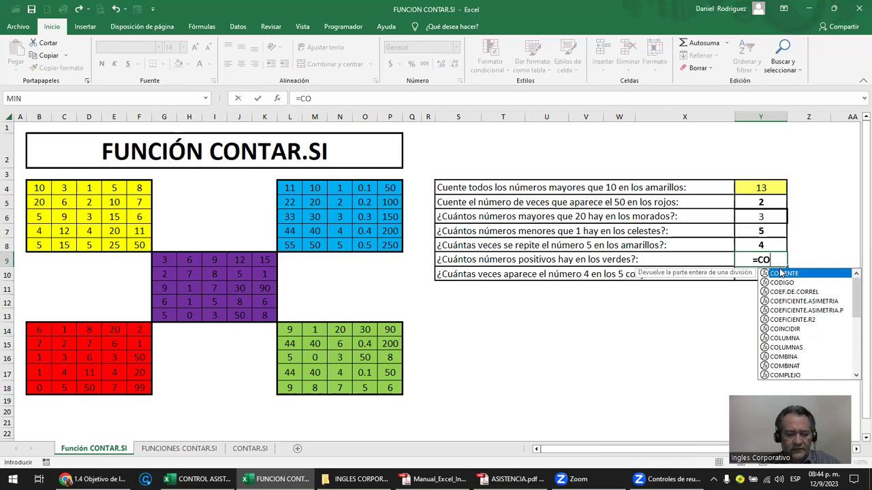
type("NTAR.")
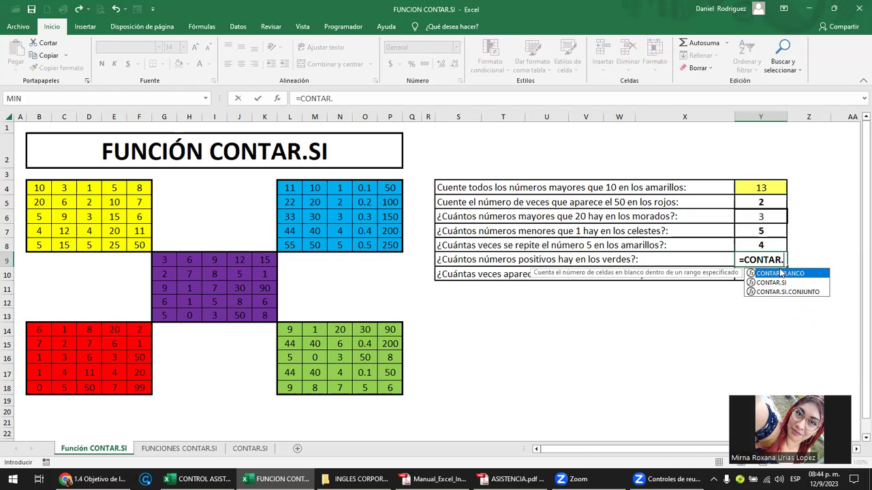
type("SI")
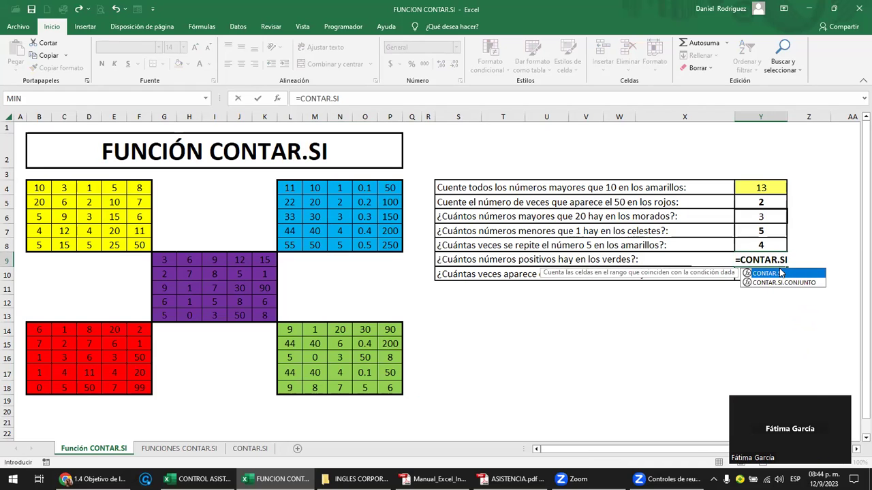
double_click(781, 273)
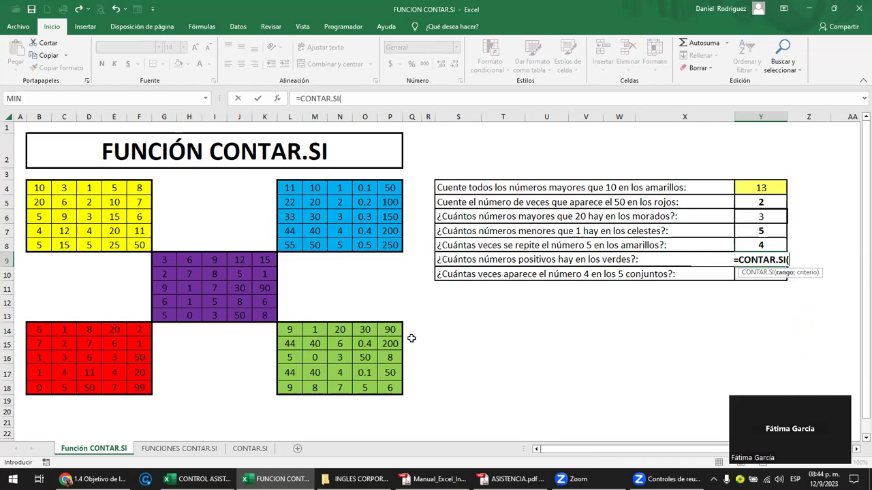
left_click_drag(286, 332, 381, 385)
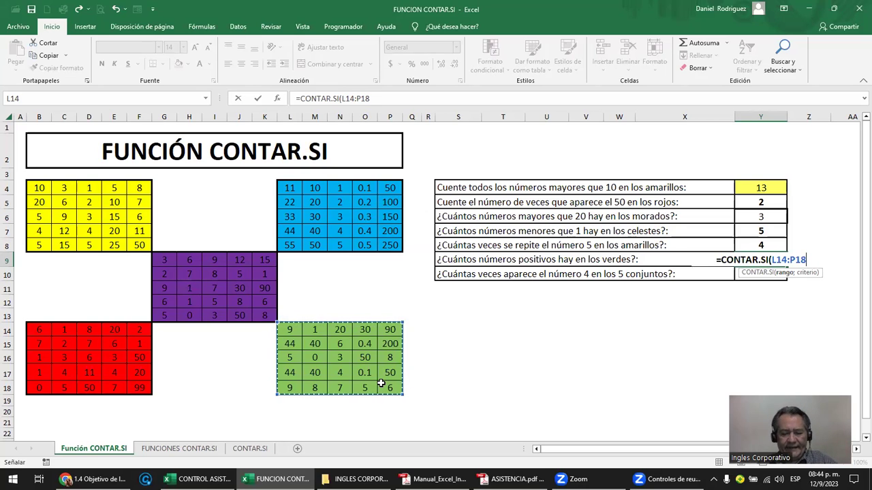
type(";")
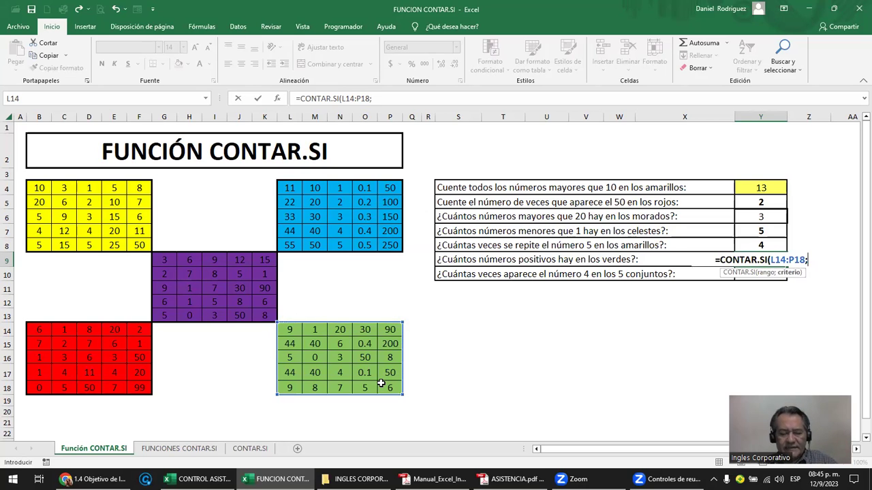
type("\"")
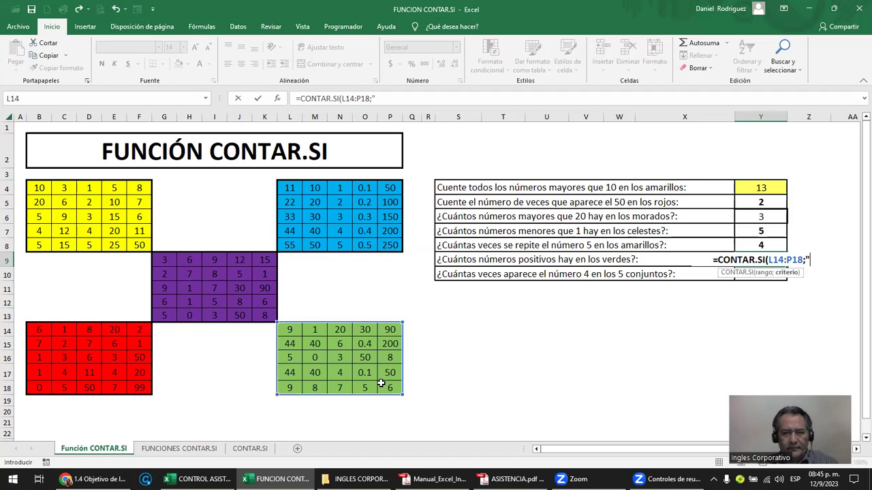
type(">0")
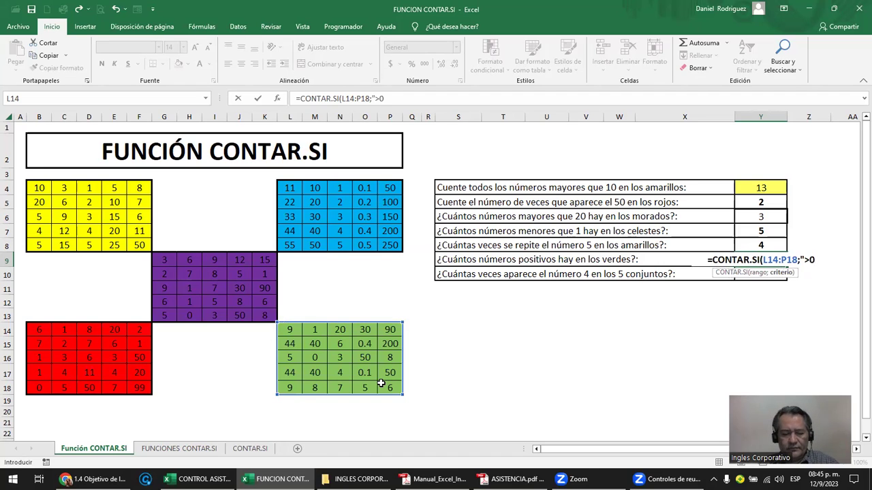
type("\")")
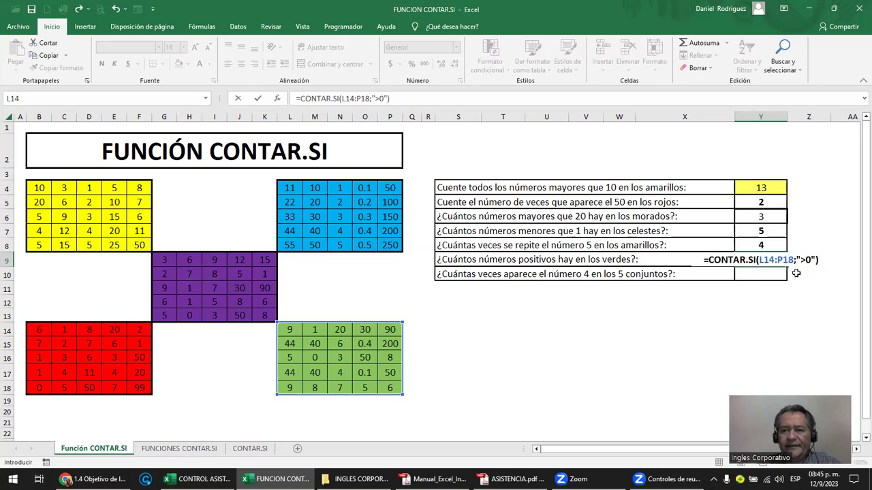
key("Return")
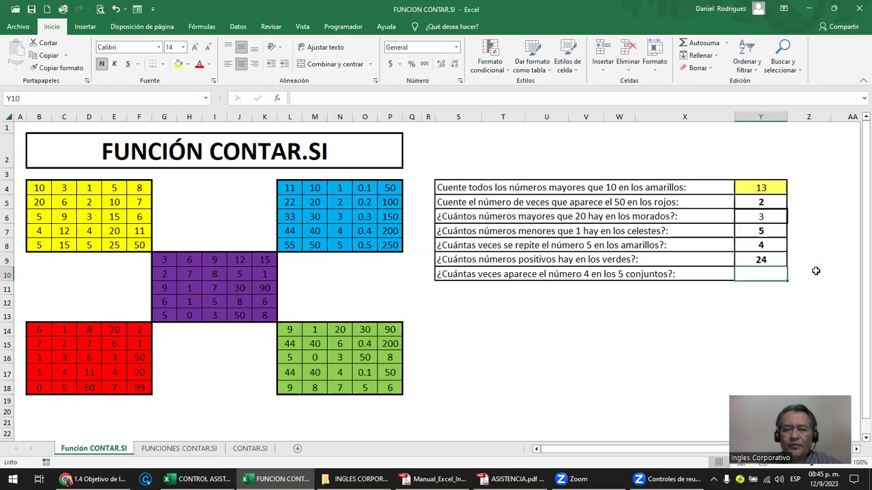
left_click(774, 262)
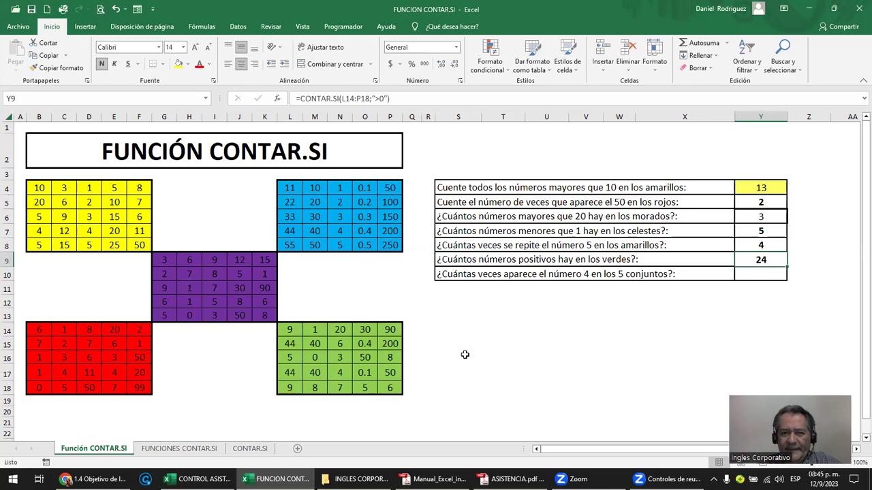
Step: Change M14 to -5 and check the recalculated positive count in Y9
left_click(314, 330)
type("-5")
key("Return")
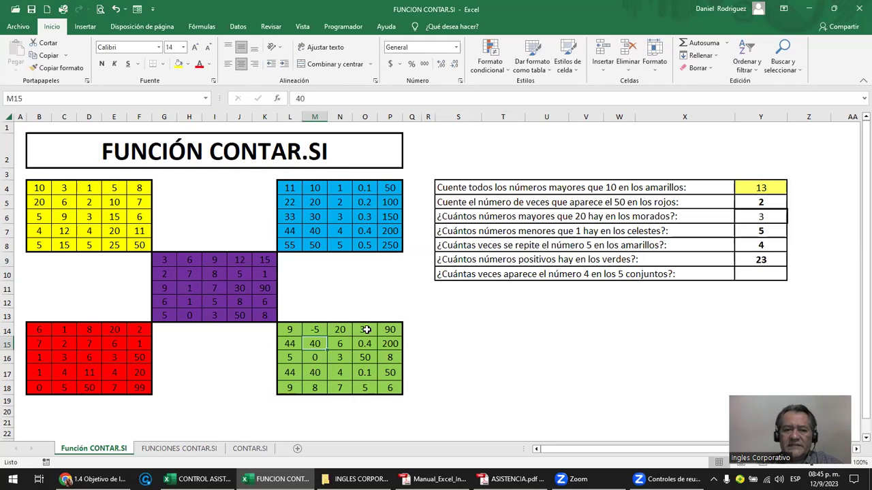
left_click(767, 260)
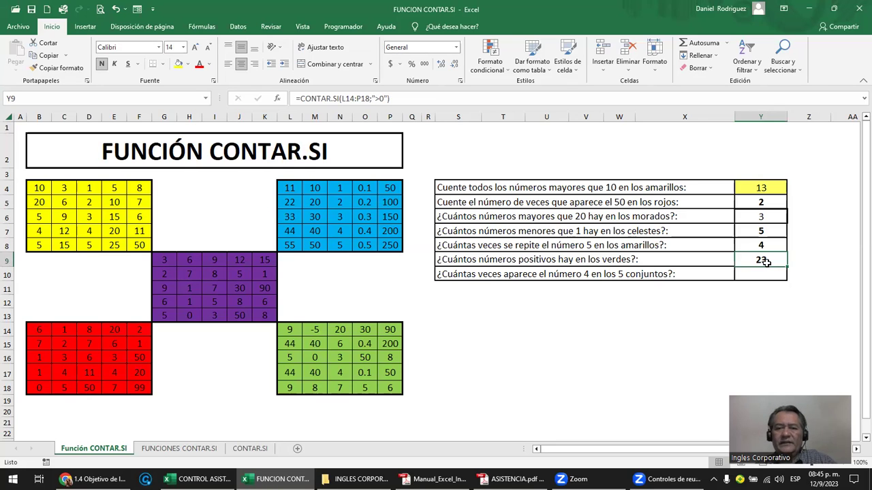
Step: Edit Y9's criterion to "<0" so it counts negative numbers in L14:P18
double_click(766, 261)
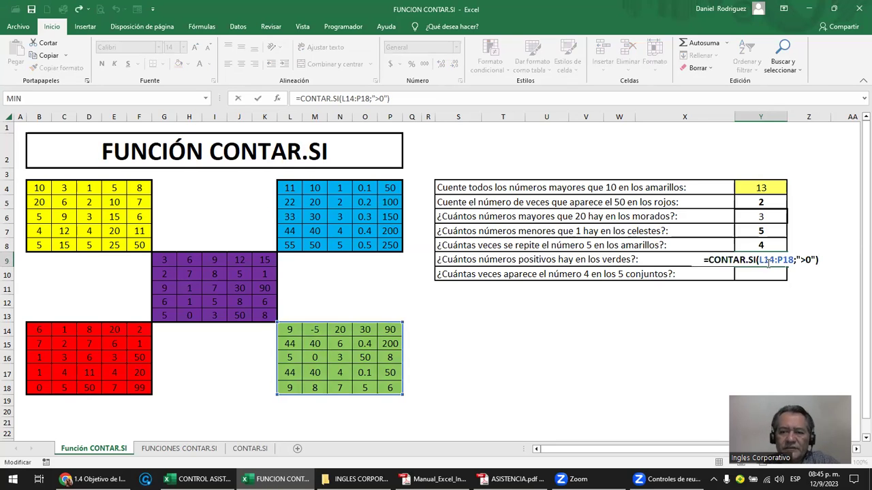
left_click(799, 260)
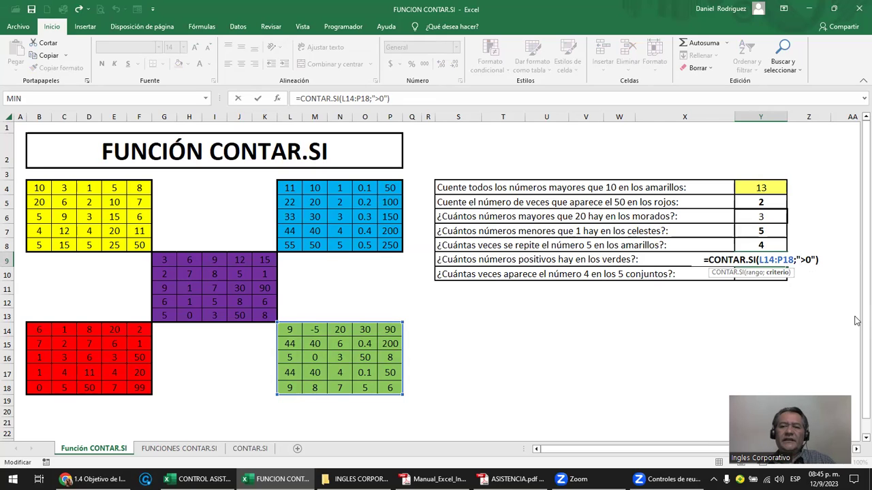
type("<")
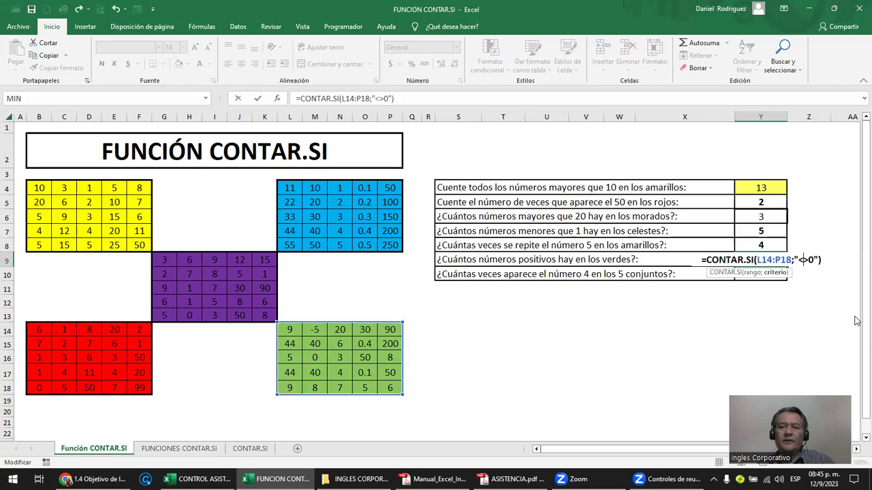
key("Delete")
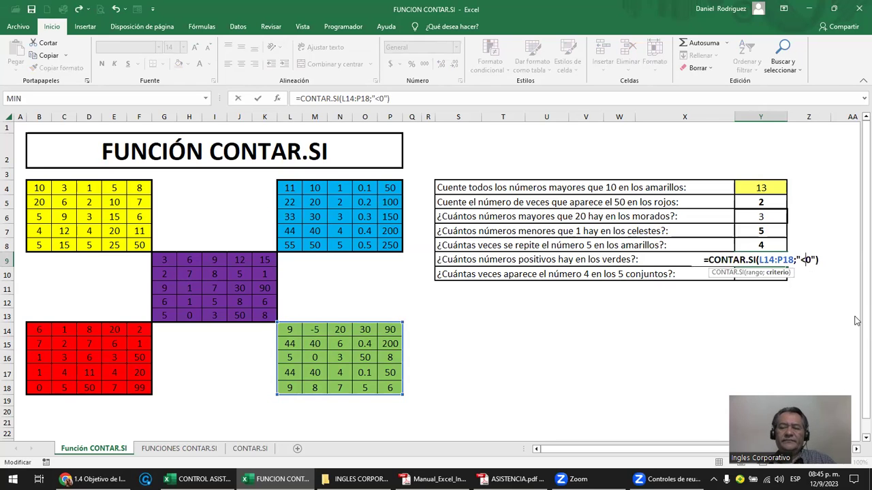
key("Return")
key("Up")
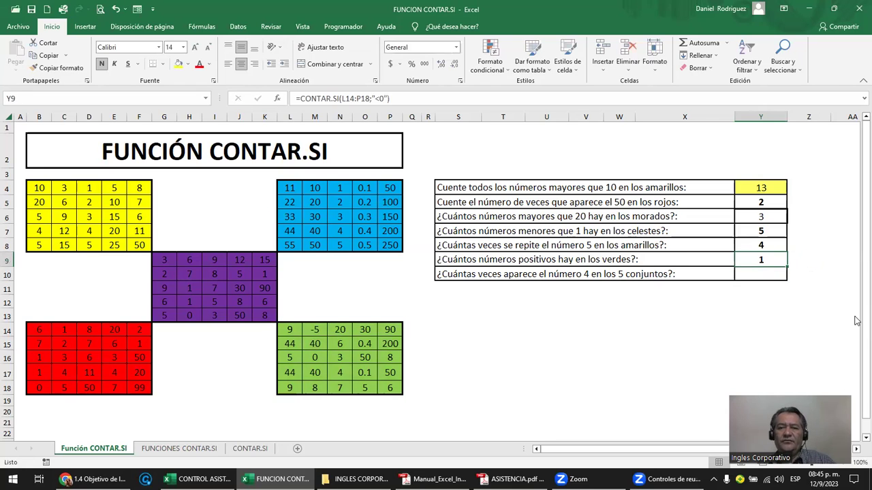
Step: Replace the -5 in M14 with 1, dropping the negative count to 0
left_click(306, 329)
type("1")
key("Return")
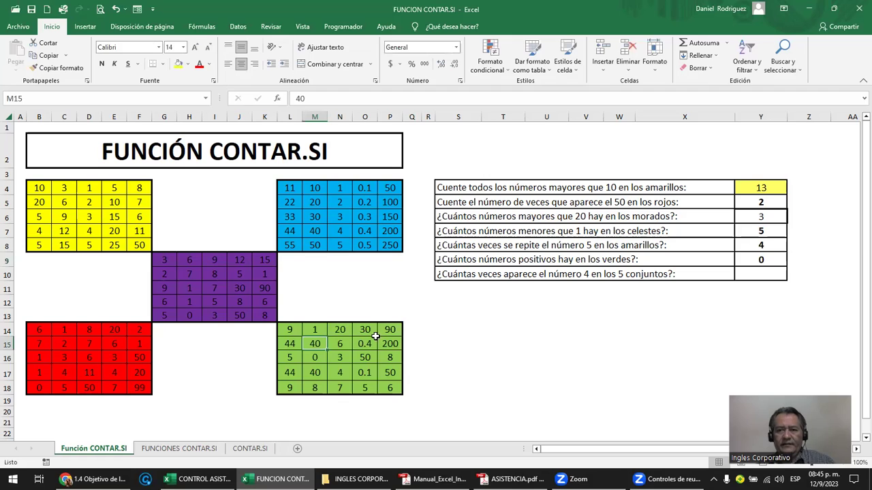
left_click(502, 276)
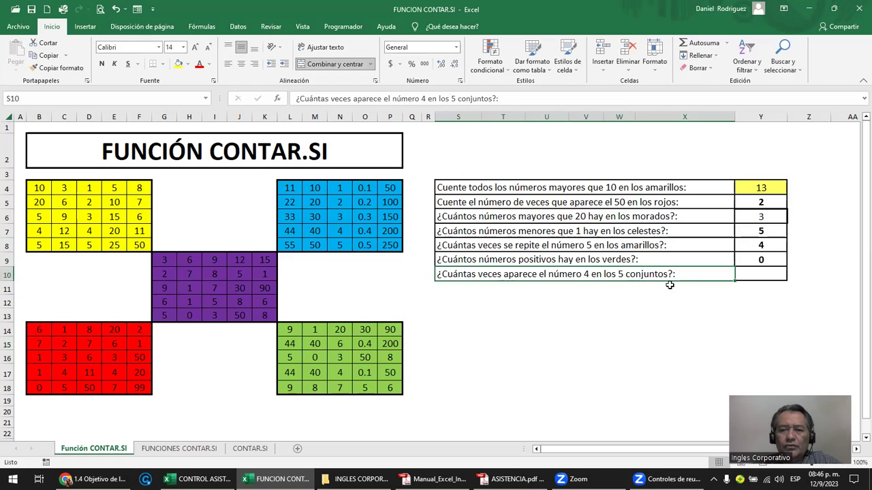
Step: Highlight the green block L14:P18 to review it
left_click(287, 329)
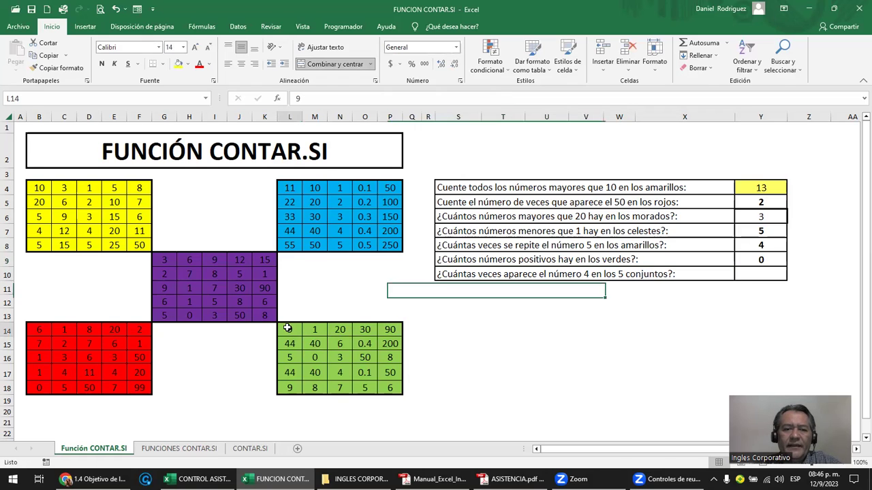
left_click_drag(287, 329, 390, 386)
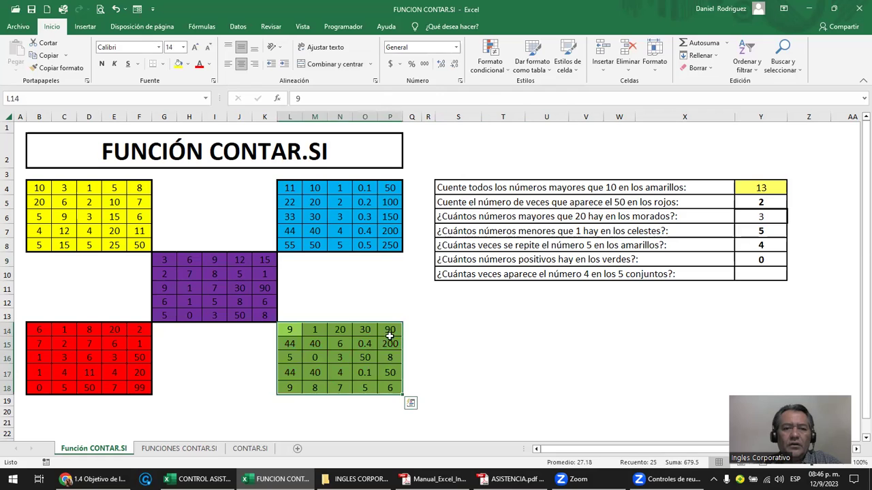
left_click(366, 287)
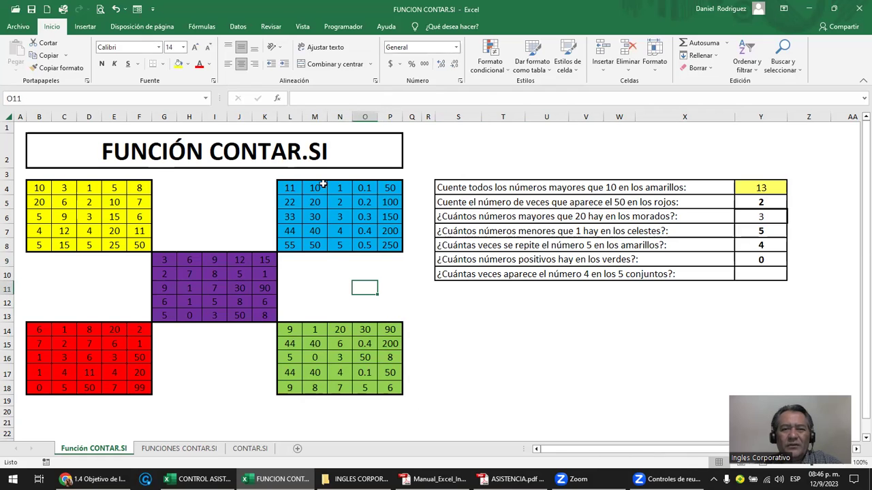
Step: In Y10 enter =CONTAR.SI(B4:P18;"4") to count 4s across all five blocks, giving 6
left_click(771, 274)
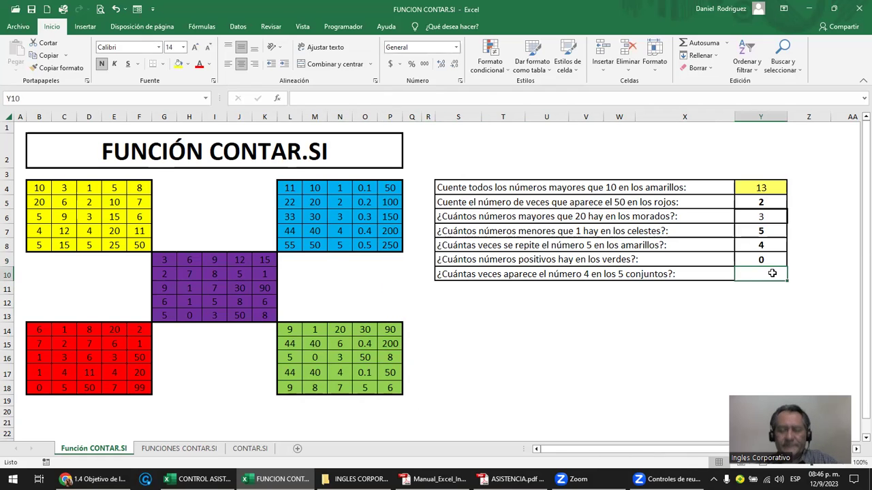
type("=")
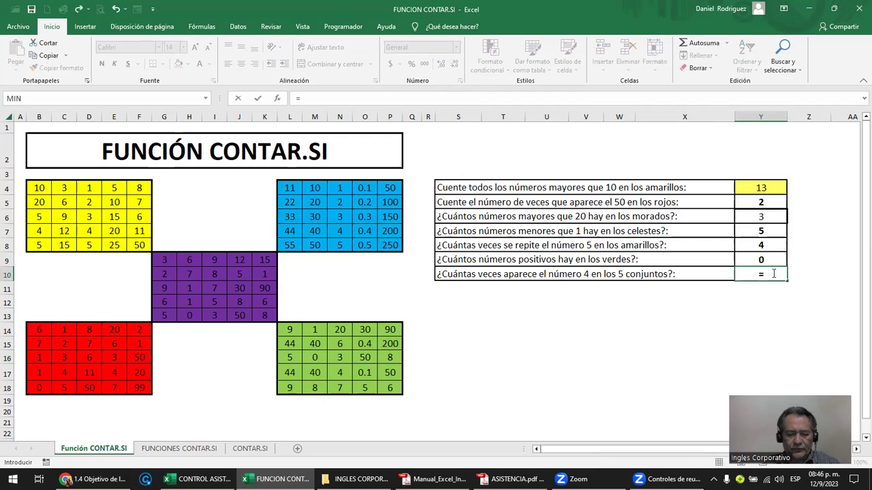
type("CON")
key("Down")
key("Down")
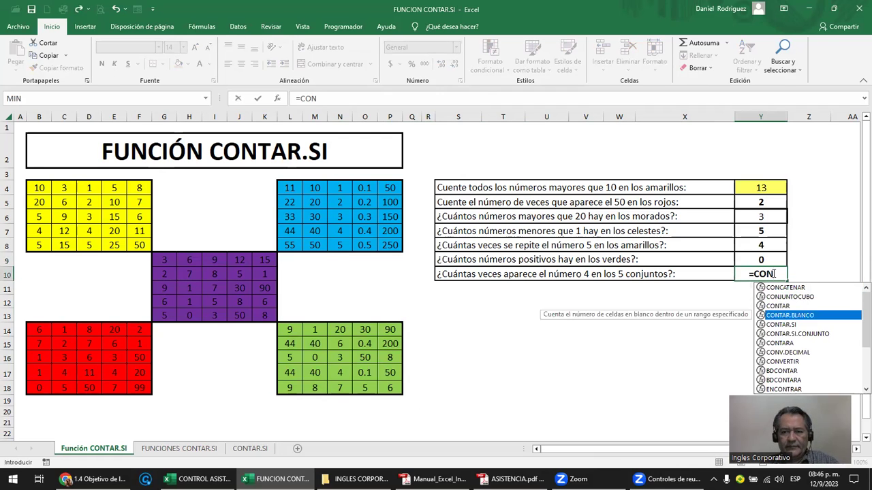
key("Down")
key("Down")
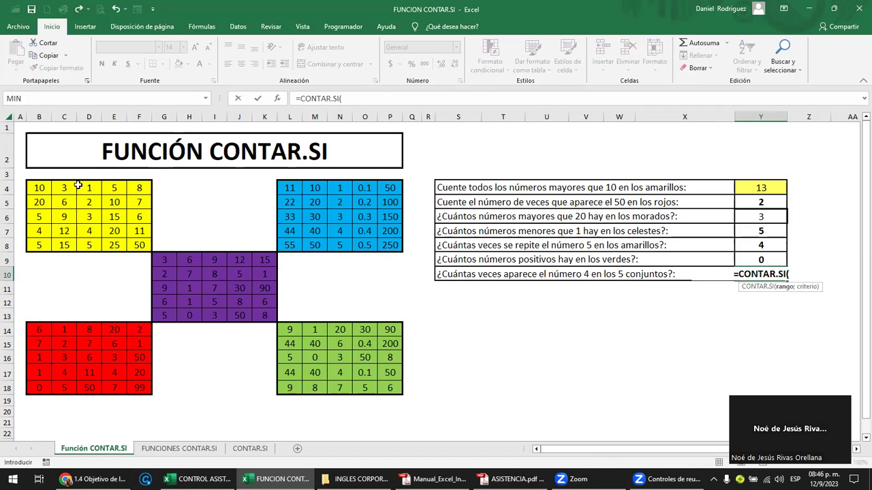
left_click(33, 187)
mouse_move(34, 188)
left_mouse_down()
mouse_move(389, 196)
mouse_move(384, 394)
left_mouse_up()
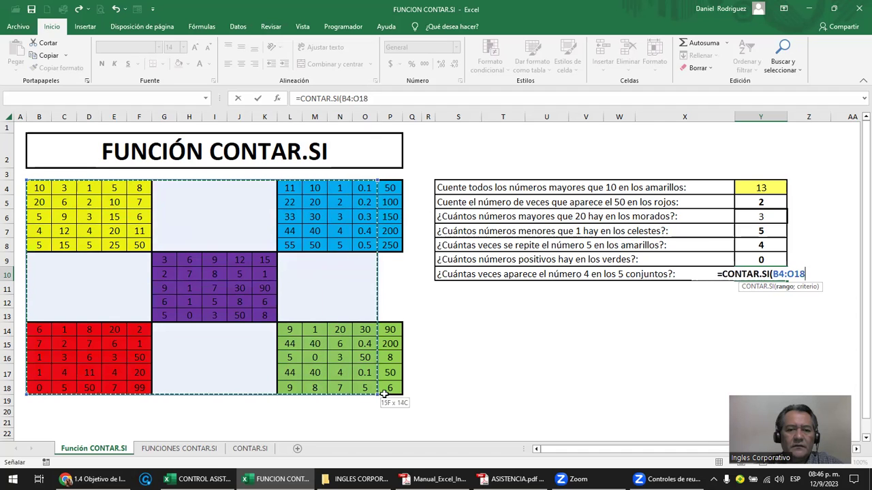
left_click_drag(383, 394, 392, 389)
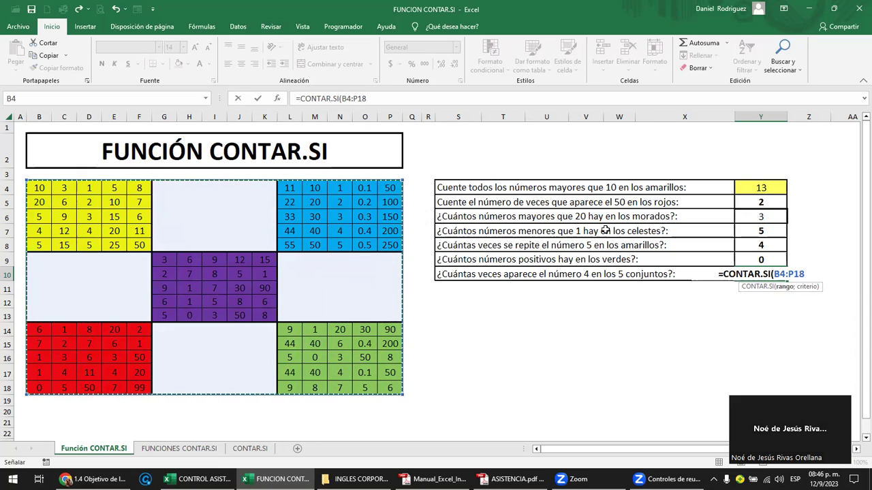
type(";\"")
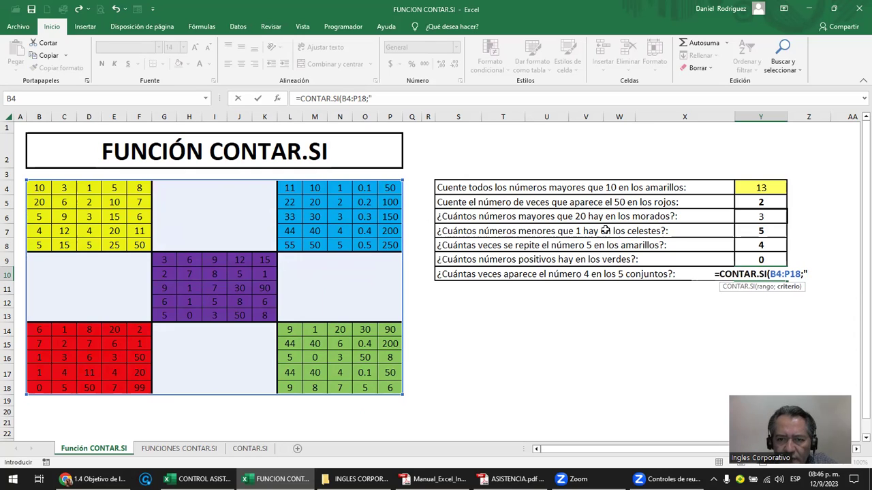
type("4\")")
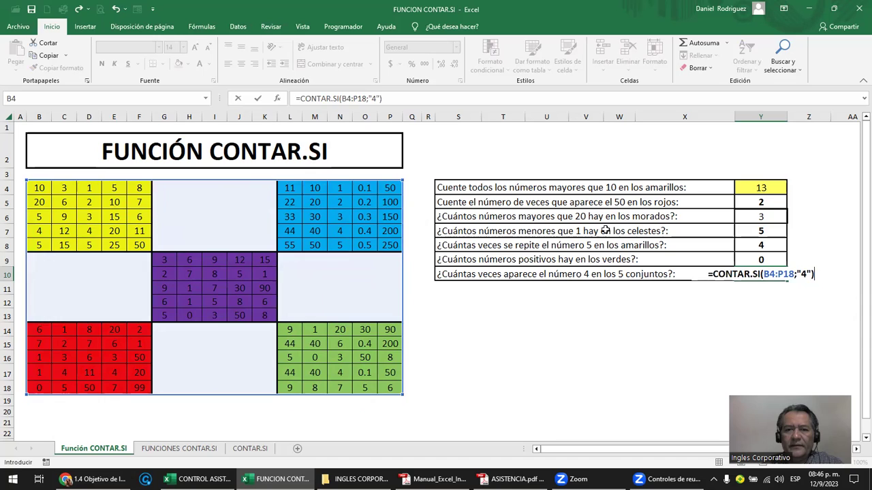
key("ctrl+Return")
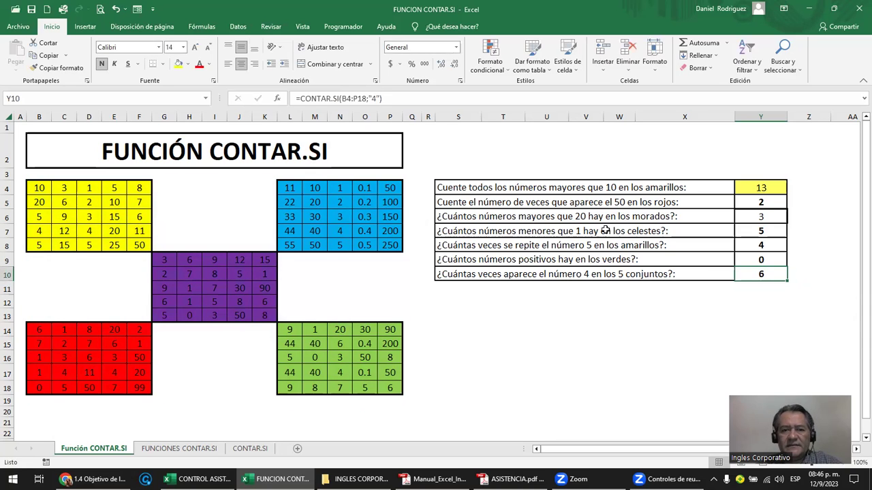
left_click(392, 188)
Step: Replace the 50 in P4 with 4, raising the count of 4s to 7
type("4")
key("Return")
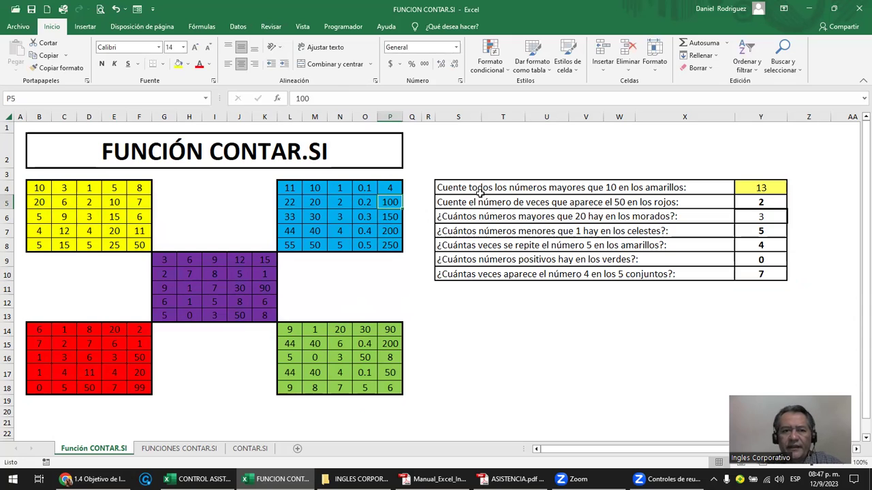
left_click_drag(178, 202, 174, 194)
left_click(190, 191)
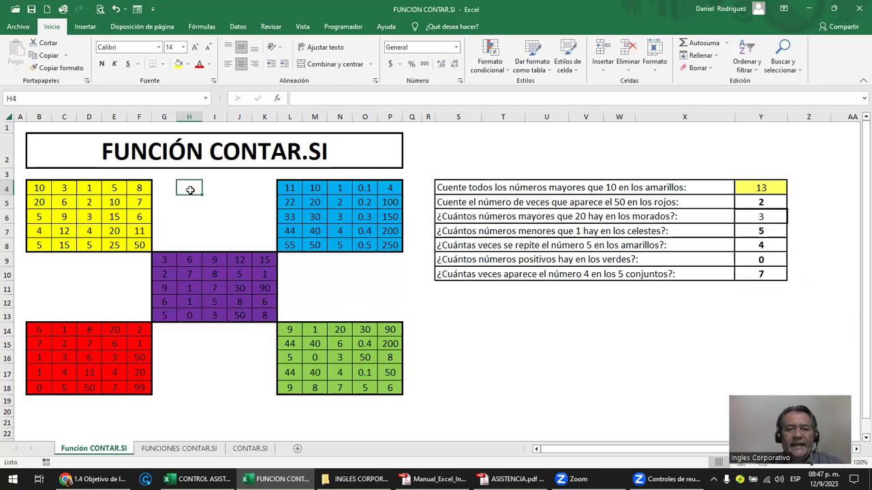
Step: Select all five blocks B4:P18, then the yellow block, for review before returning to Y10
left_click_drag(27, 185, 401, 391)
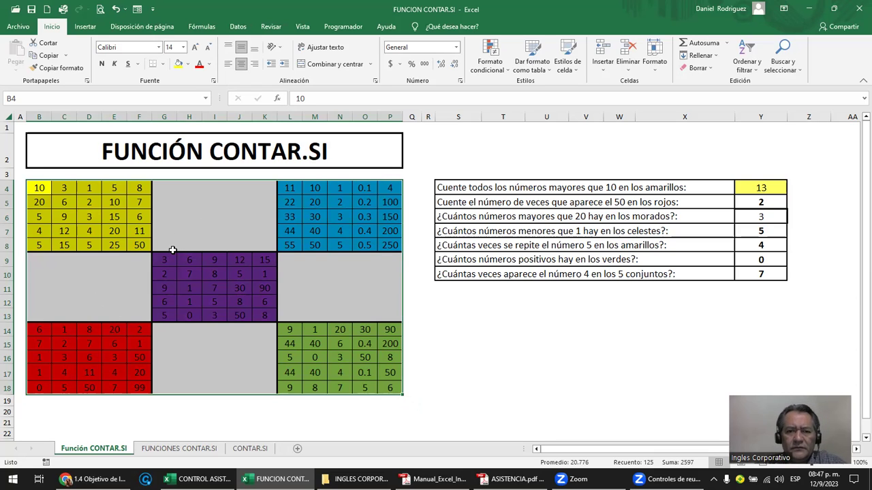
left_click(574, 315)
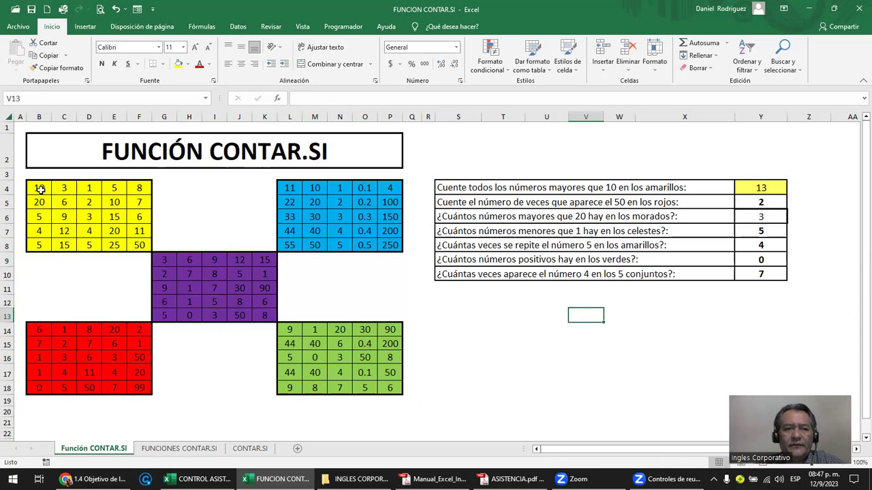
left_click_drag(39, 190, 139, 244)
left_click(386, 272)
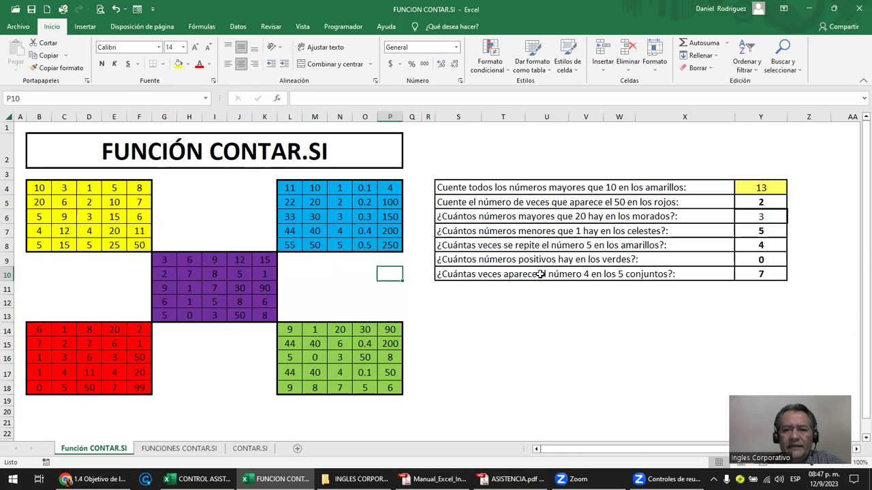
left_click(766, 274)
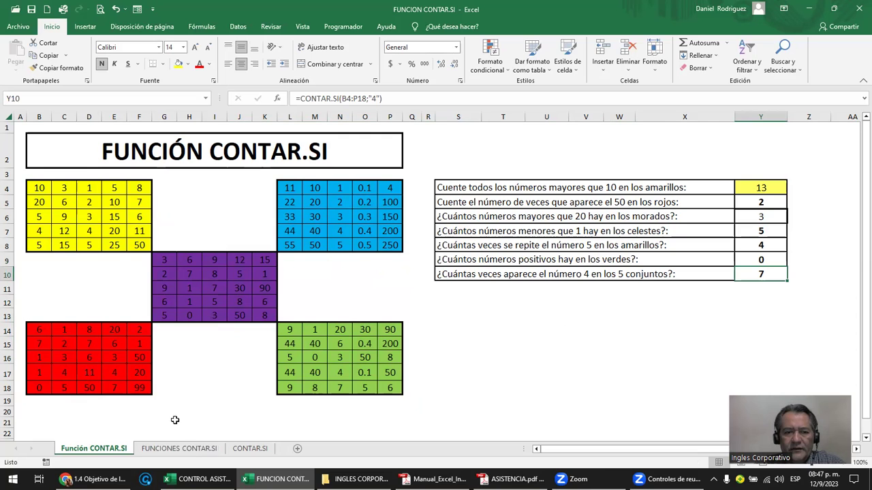
left_click(180, 449)
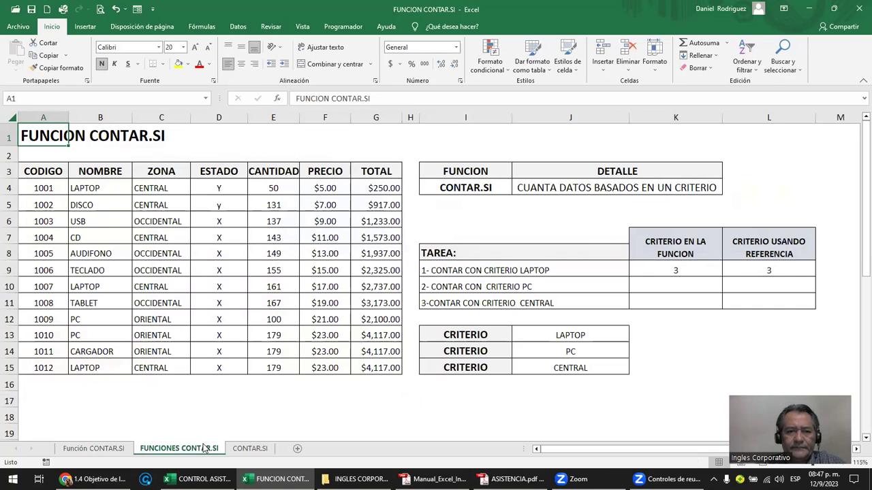
left_click(257, 451)
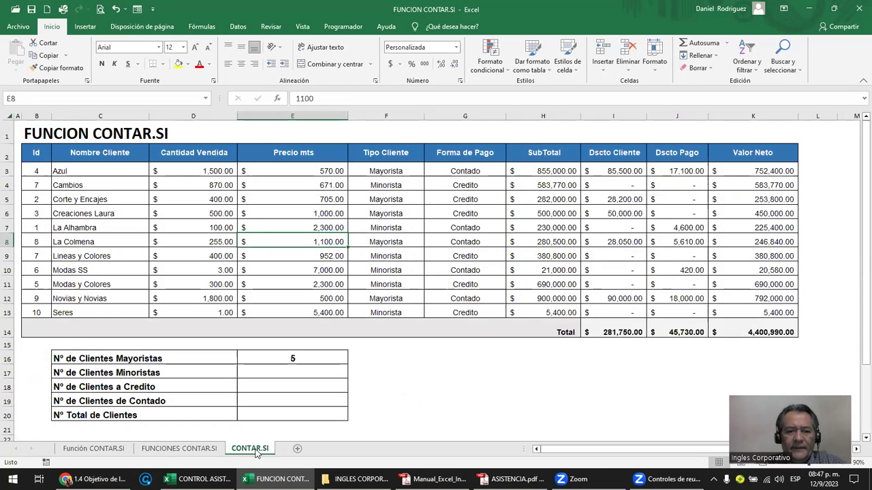
left_click(307, 359)
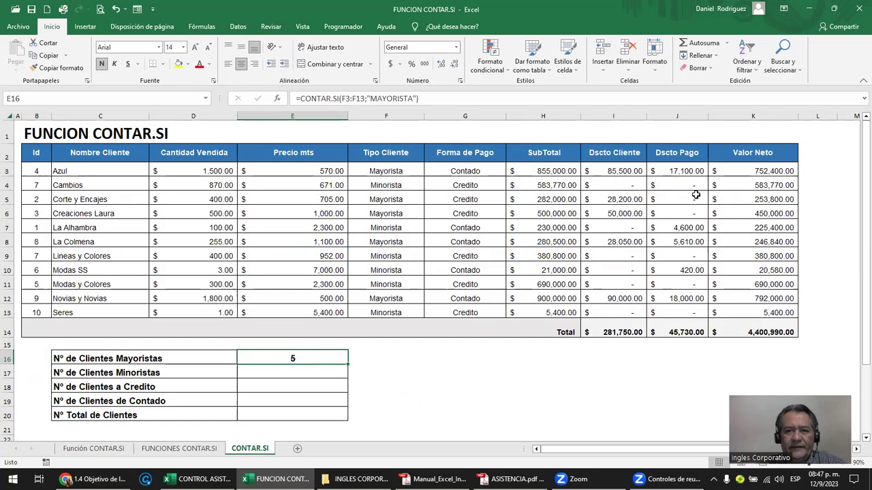
left_click(40, 313)
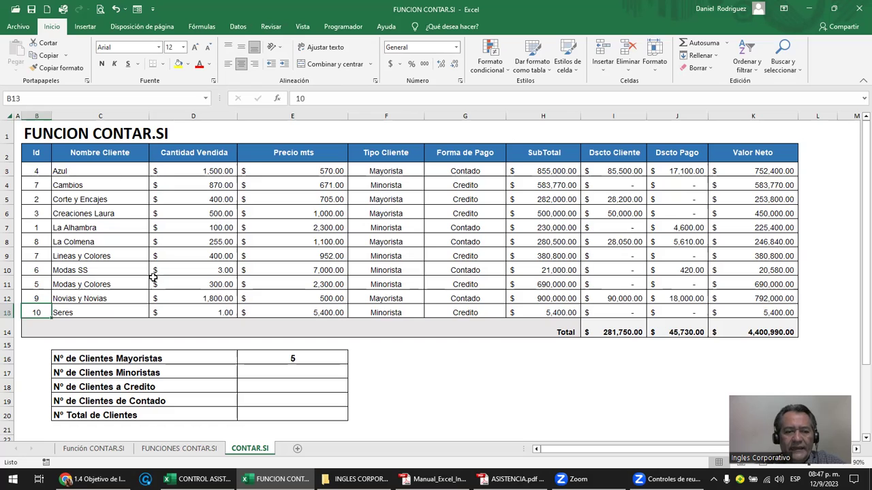
left_click_drag(101, 359, 310, 412)
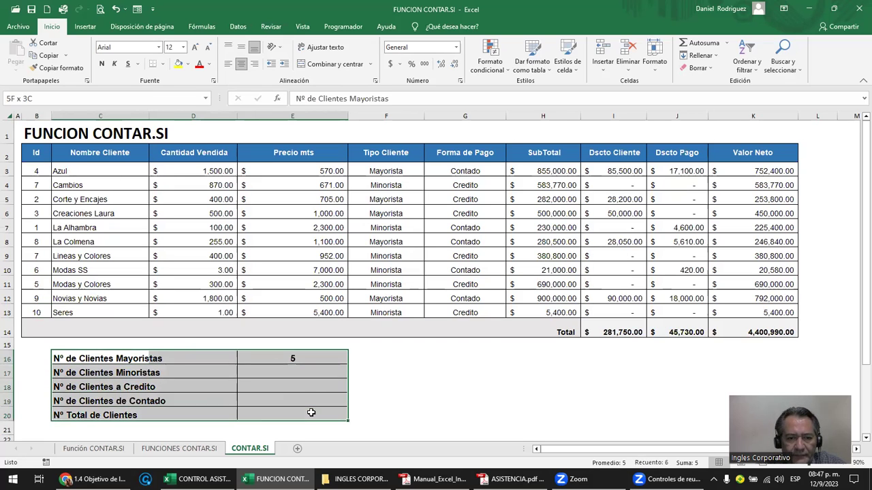
left_click(317, 252)
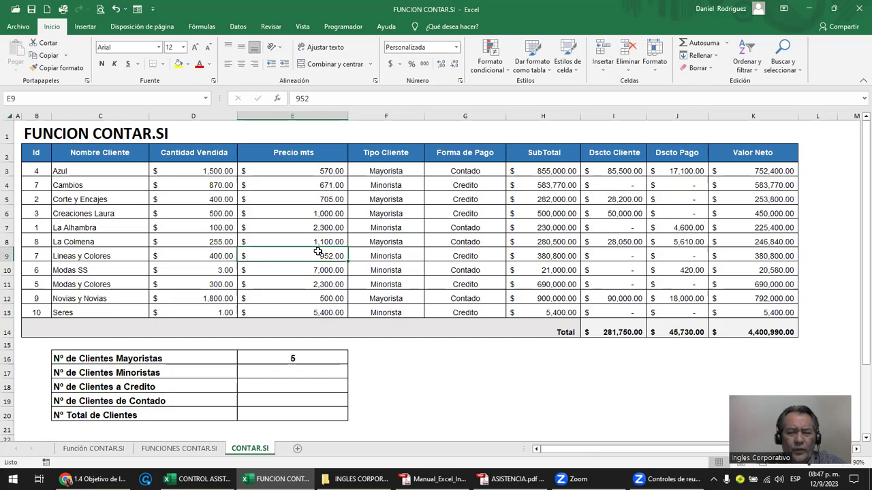
left_click(177, 357)
left_click(80, 363)
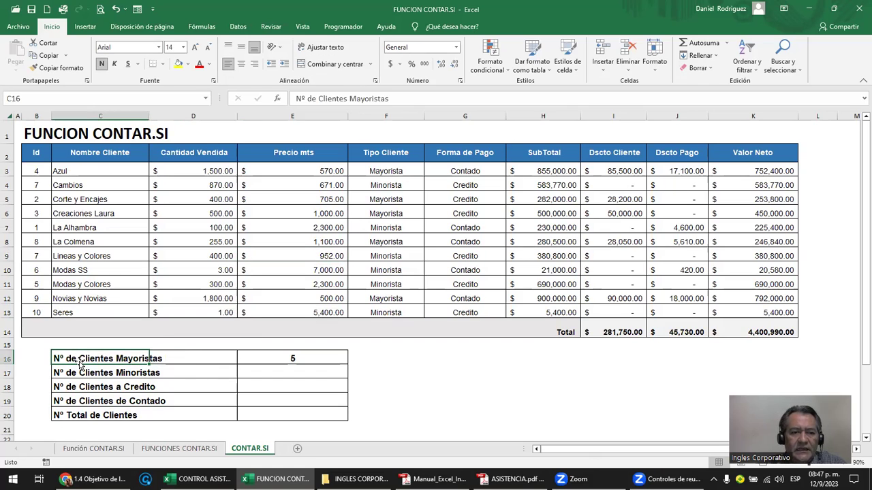
left_click(298, 359)
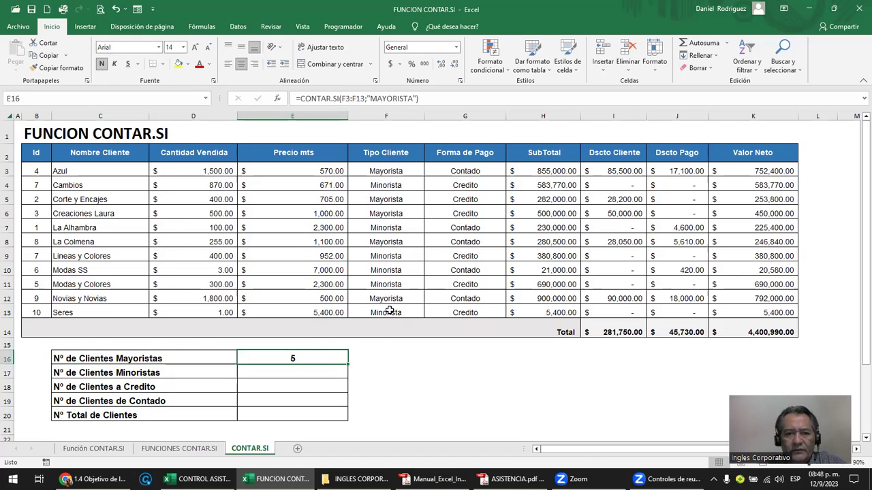
left_click_drag(387, 170, 385, 313)
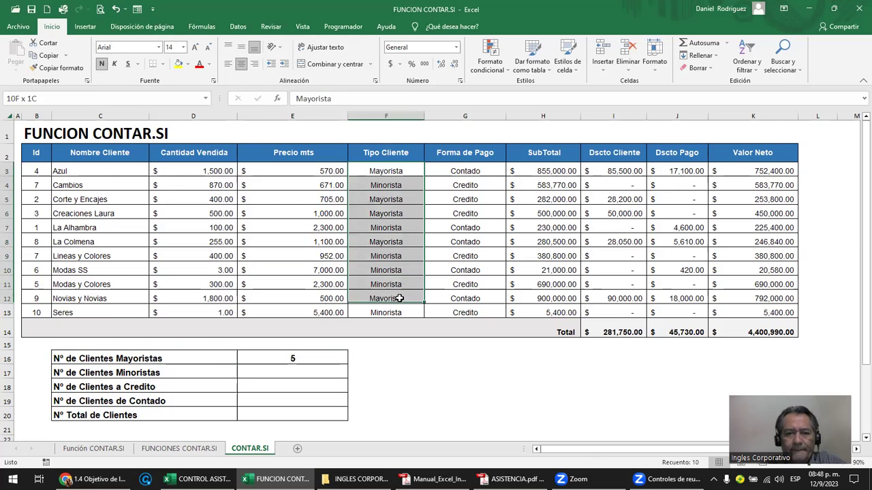
left_click(386, 116)
left_click_drag(389, 171, 392, 308)
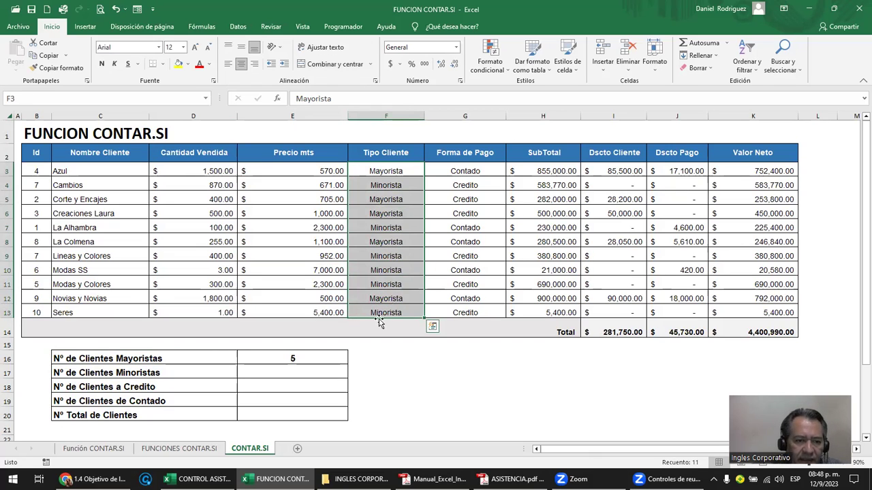
left_click(164, 361)
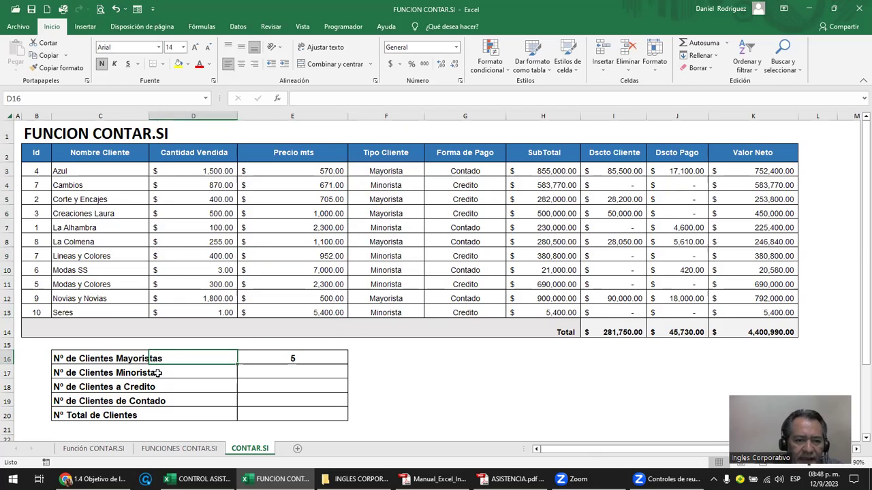
left_click(394, 173)
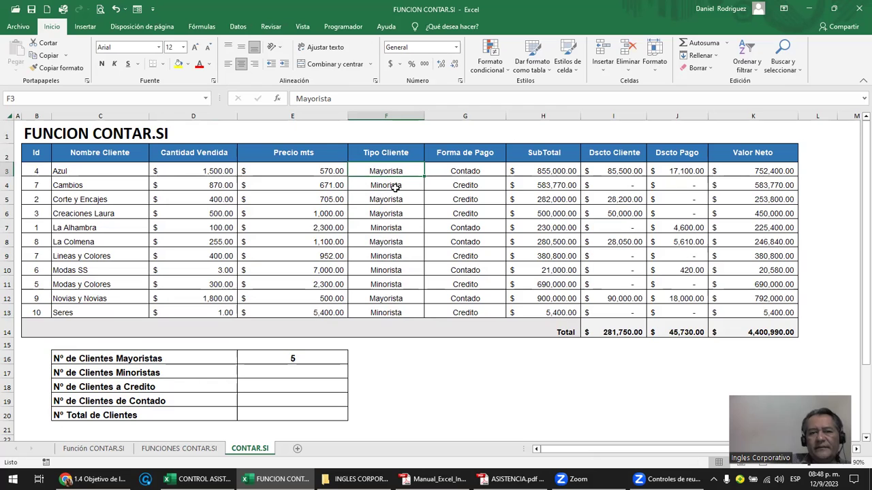
left_click(305, 357)
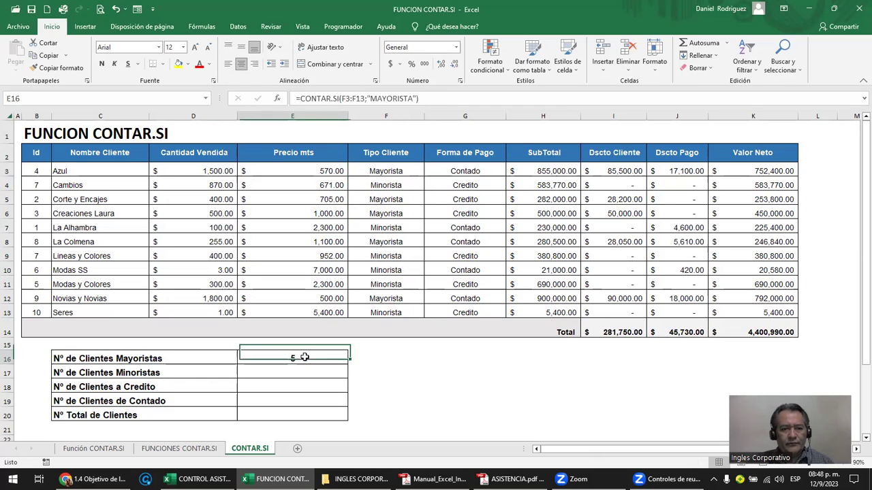
key("F2")
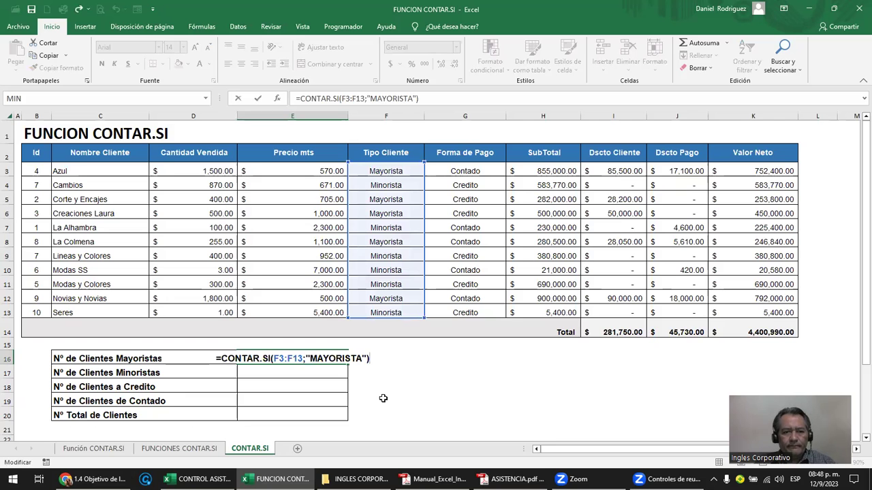
key("ctrl+Return")
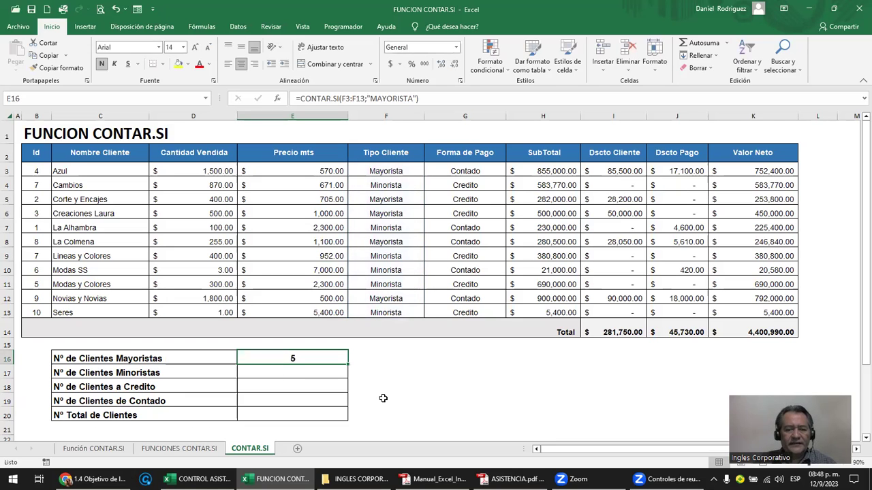
scroll(395, 403, "up", 3)
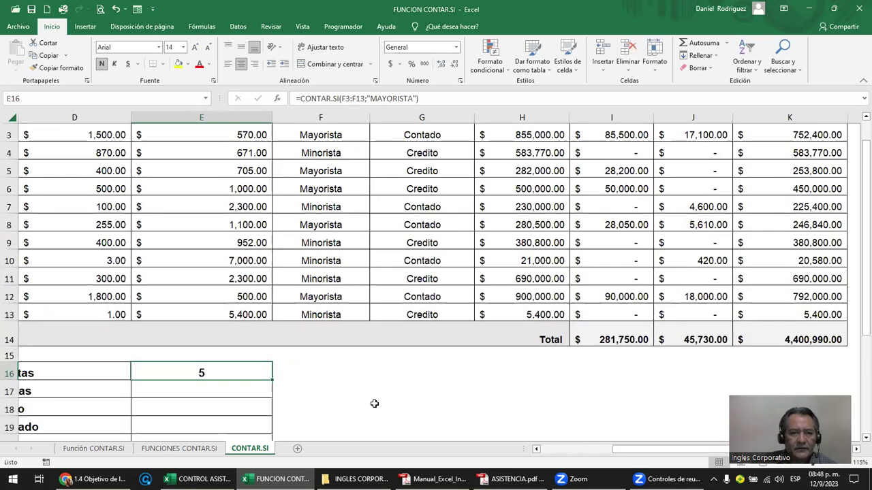
left_click(278, 387)
scroll(279, 387, "down", 1)
mouse_move(385, 132)
left_mouse_down()
mouse_move(393, 250)
mouse_move(385, 306)
left_mouse_up()
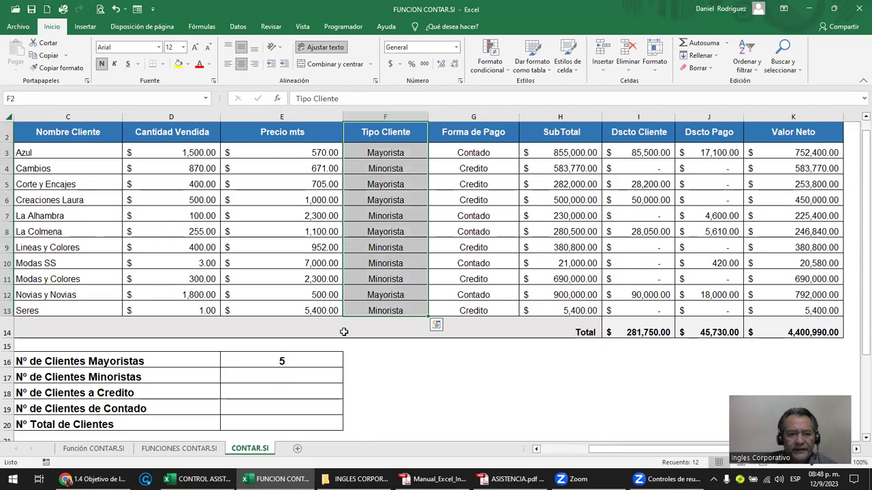
left_click(129, 379)
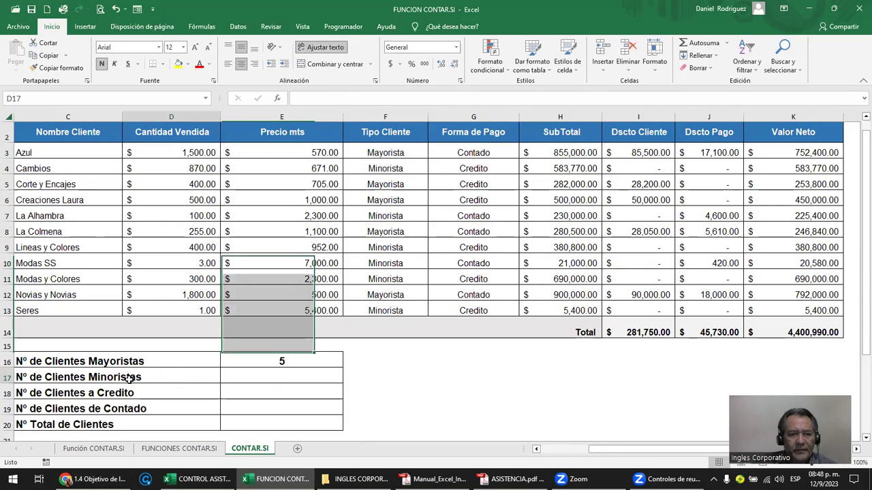
Step: In E17 enter =CONTAR.SI(F3:F13;"MINORISTAS") over the Tipo Cliente values
left_click(272, 374)
type("=")
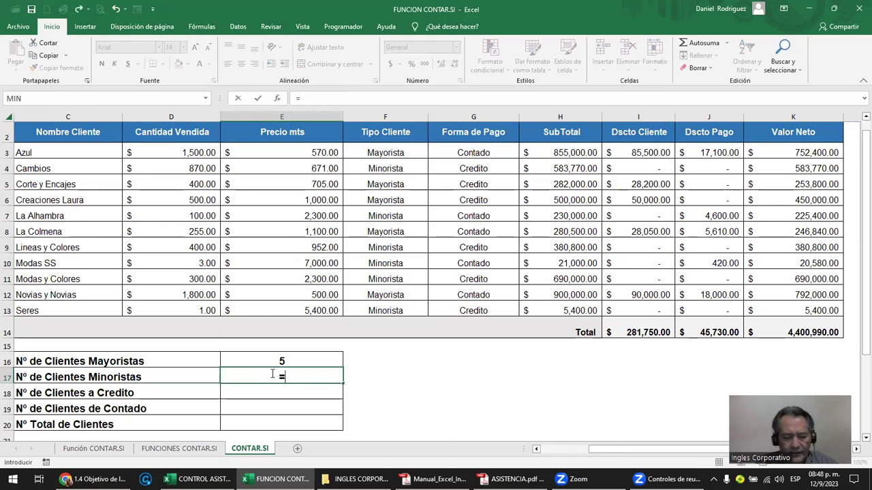
type("CONT")
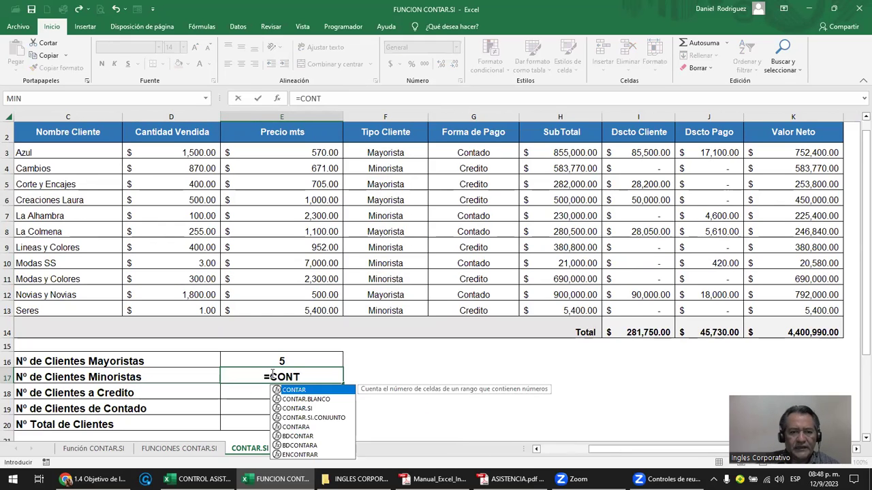
key("Down")
key("Down")
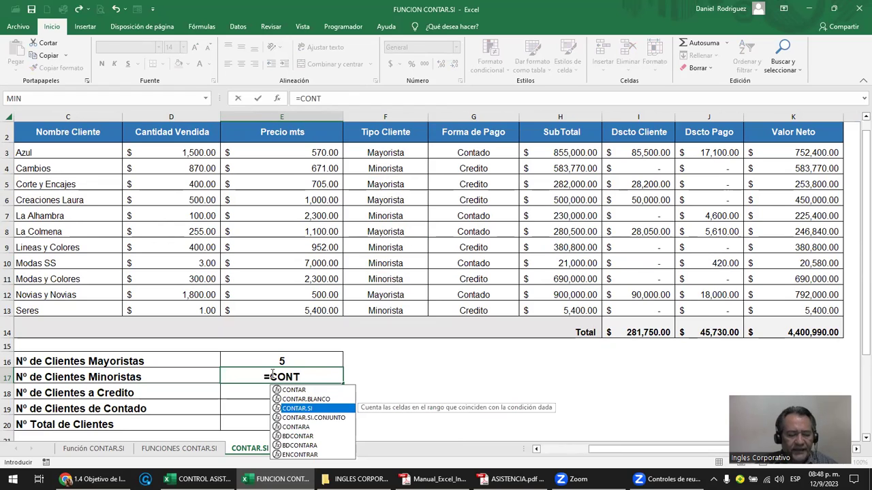
key("Tab")
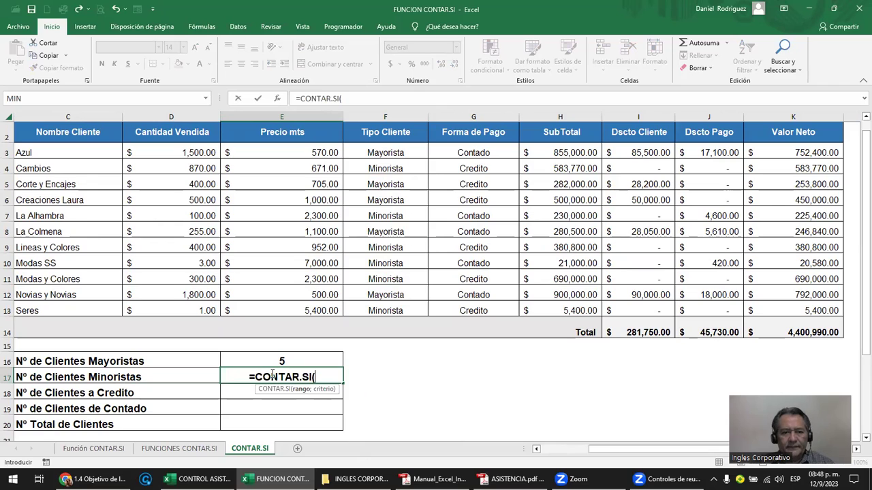
left_click_drag(401, 154, 412, 308)
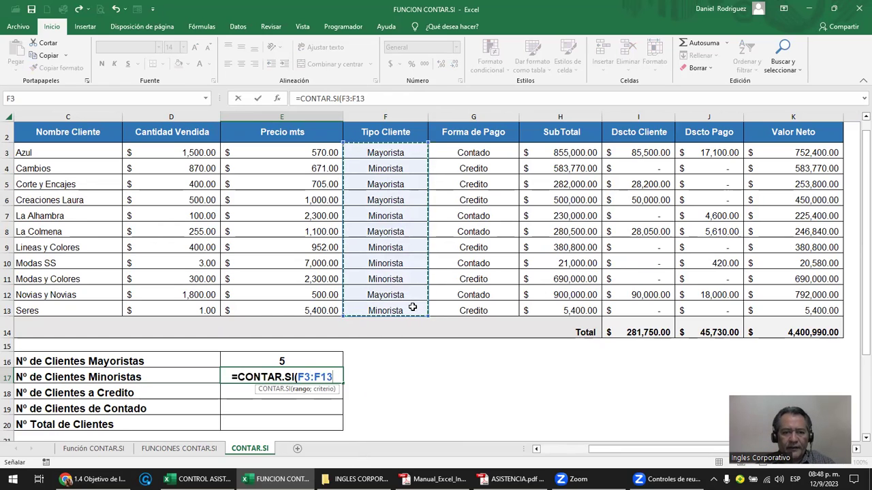
type(";")
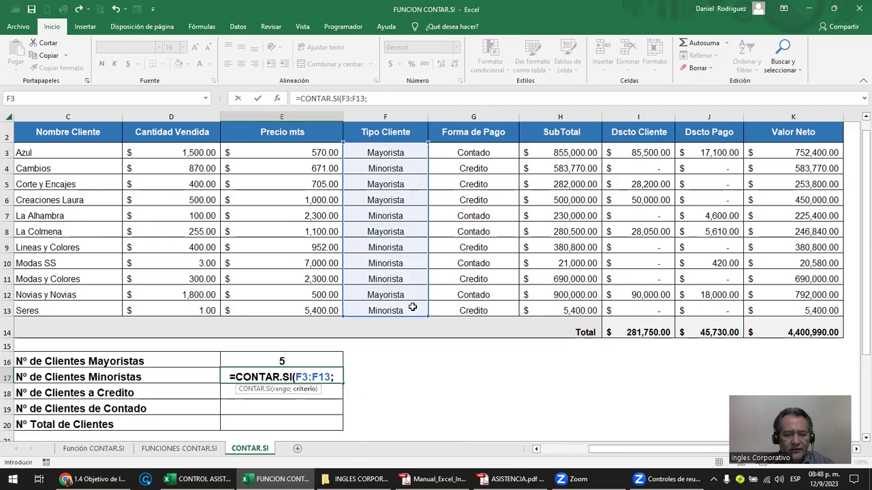
type("\"")
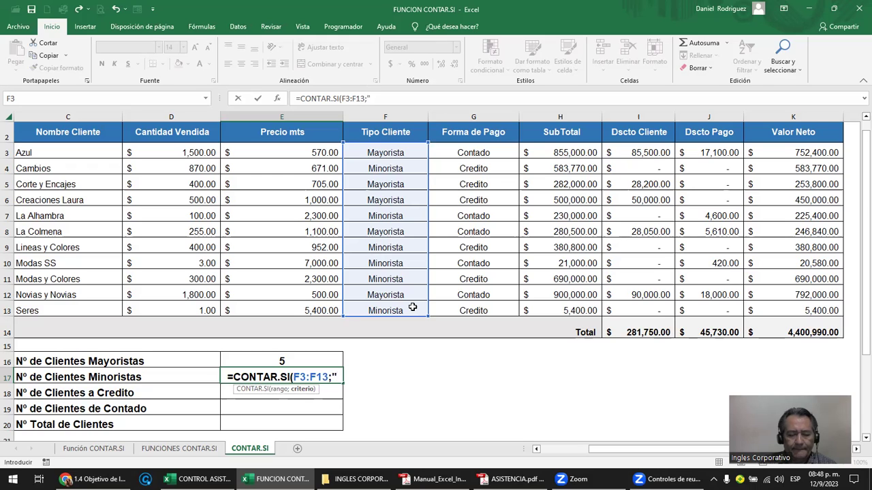
type("MINORISTAS")
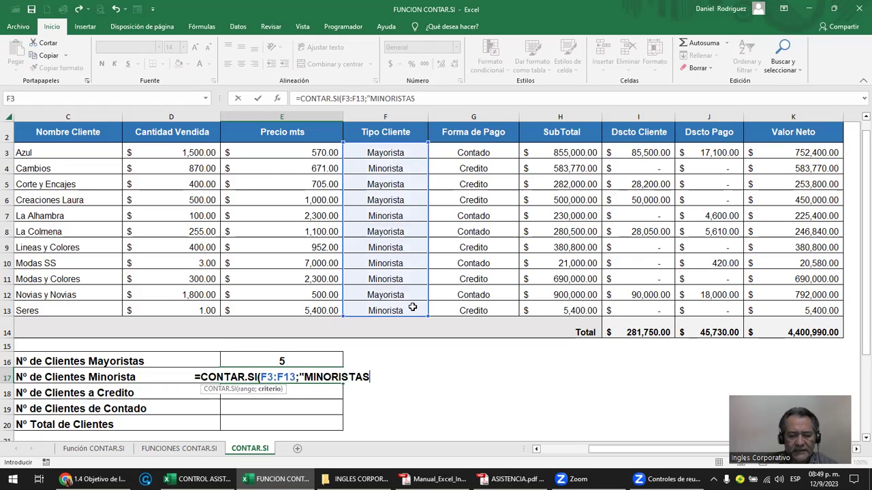
type("\")")
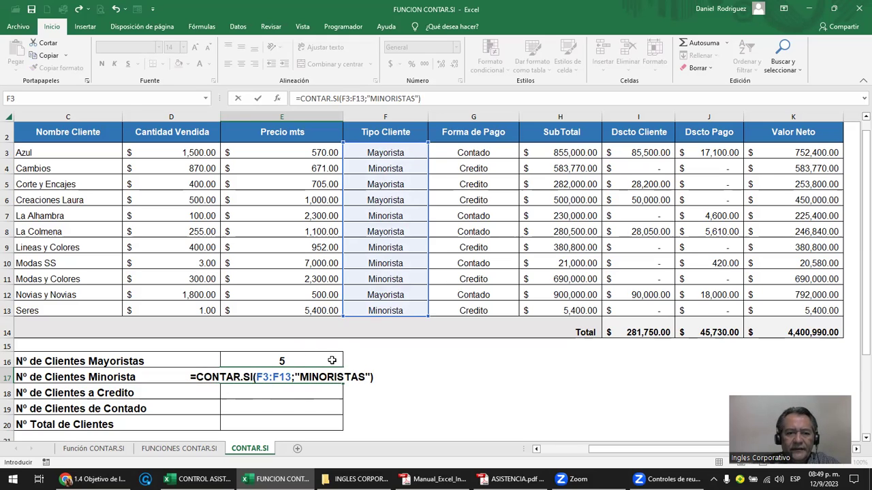
key("Return")
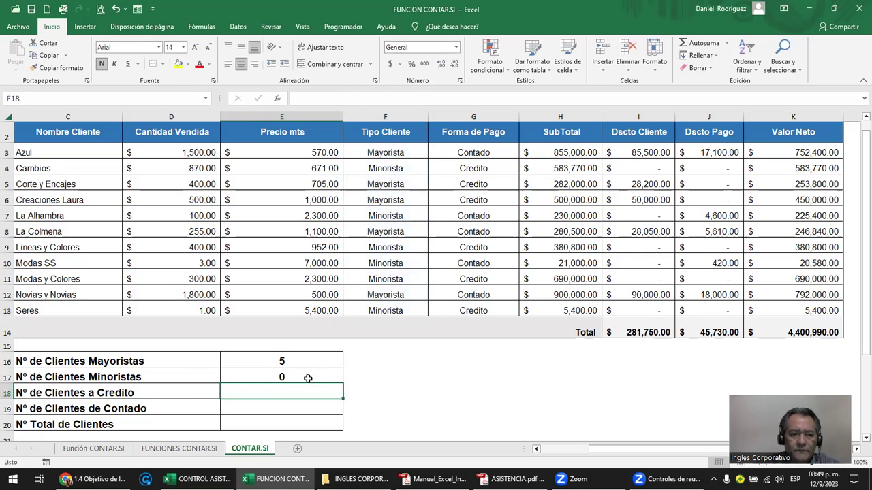
Step: Correct the criterion to "MINORISTA" so E17 shows 6 retail clients
double_click(308, 378)
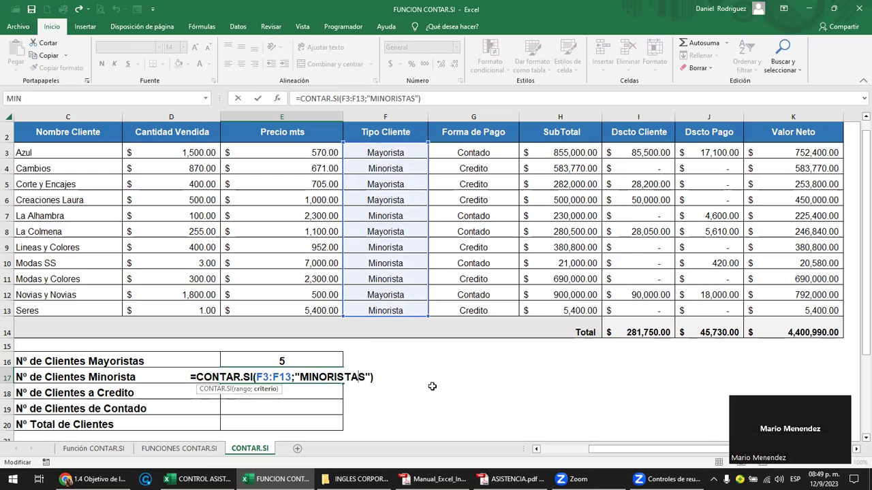
key("Delete")
key("Return")
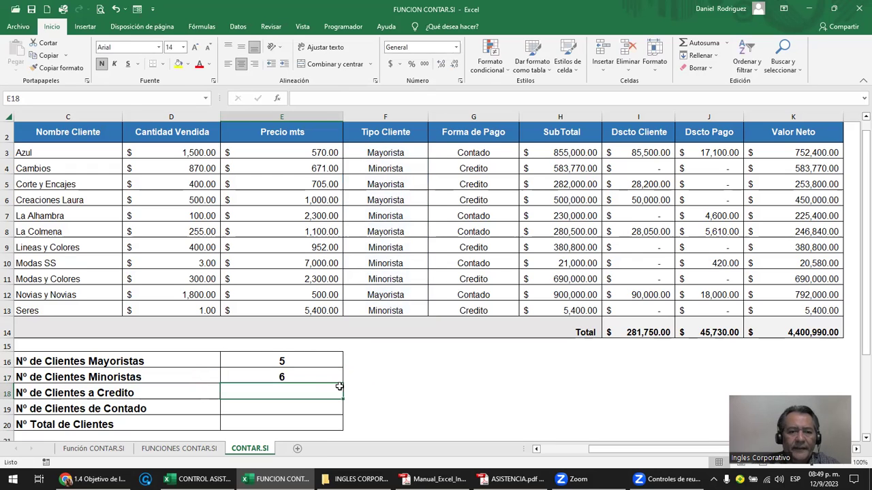
left_click(276, 374)
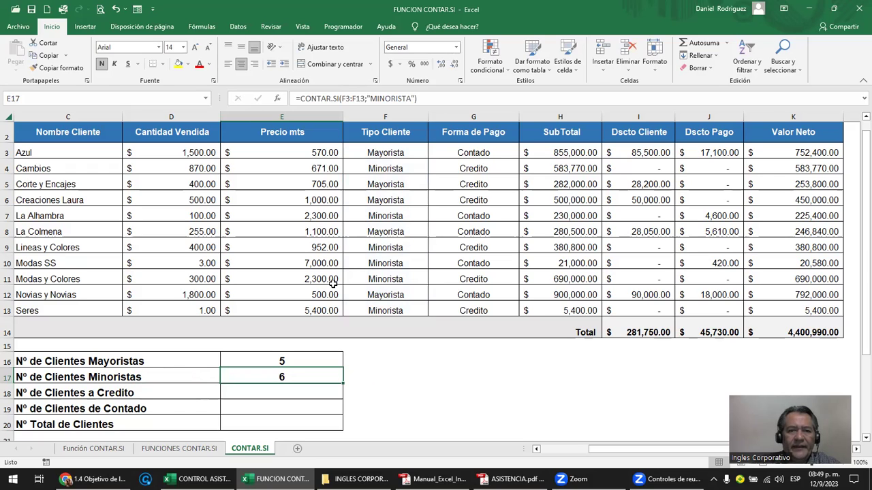
left_click(400, 152)
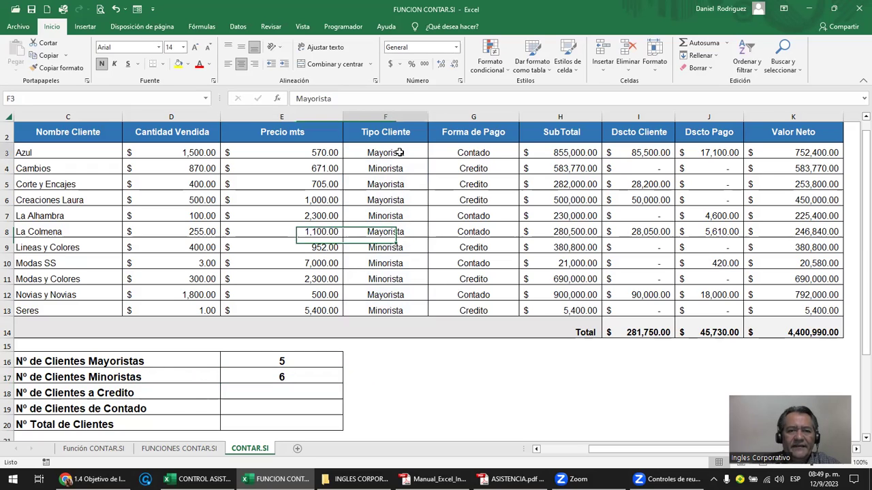
left_click(139, 359)
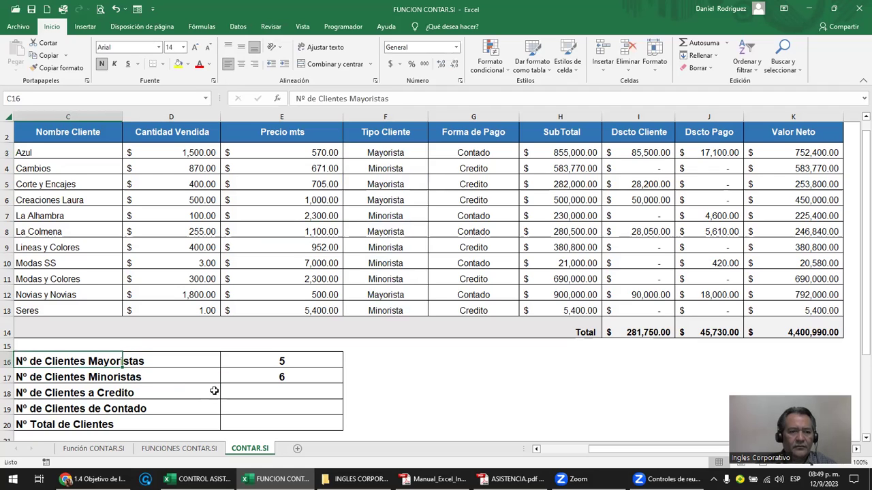
key("F2")
key("Return")
key("F2")
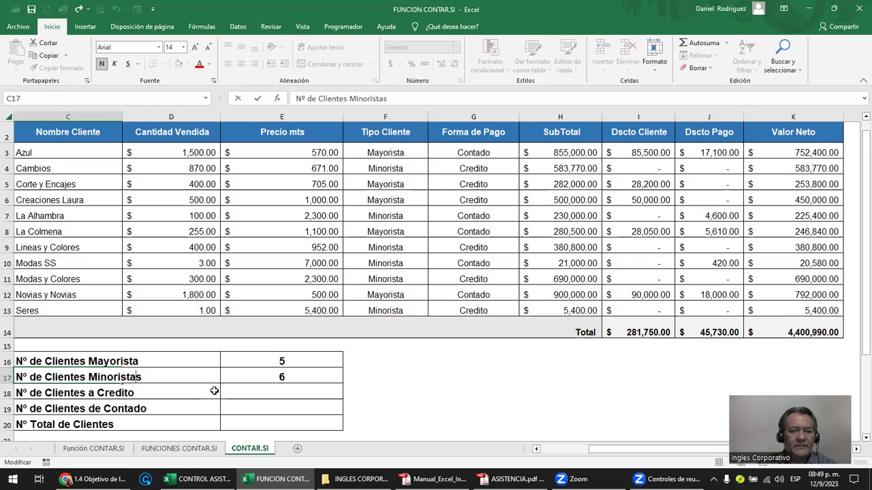
key("Return")
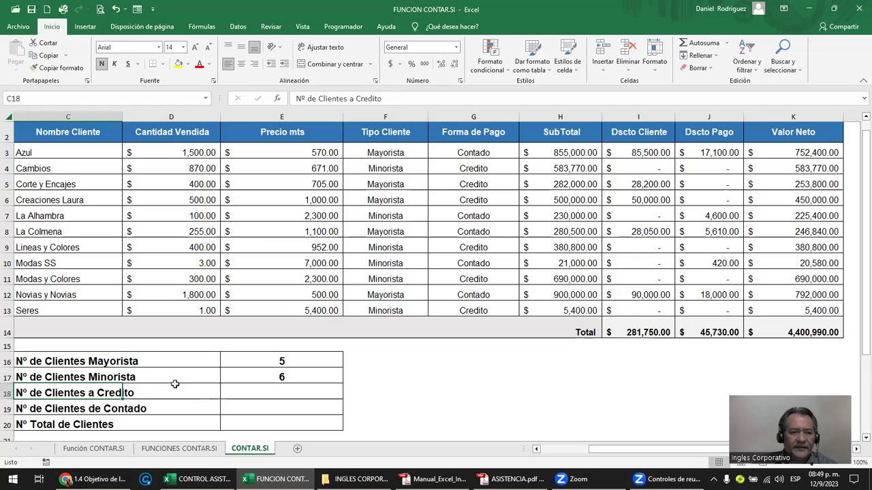
left_click(123, 362)
left_click(116, 374)
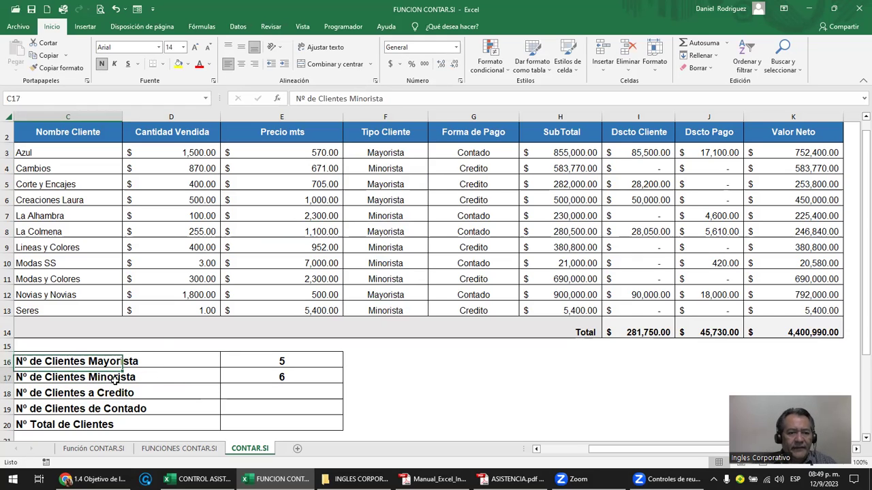
left_click_drag(386, 157, 398, 310)
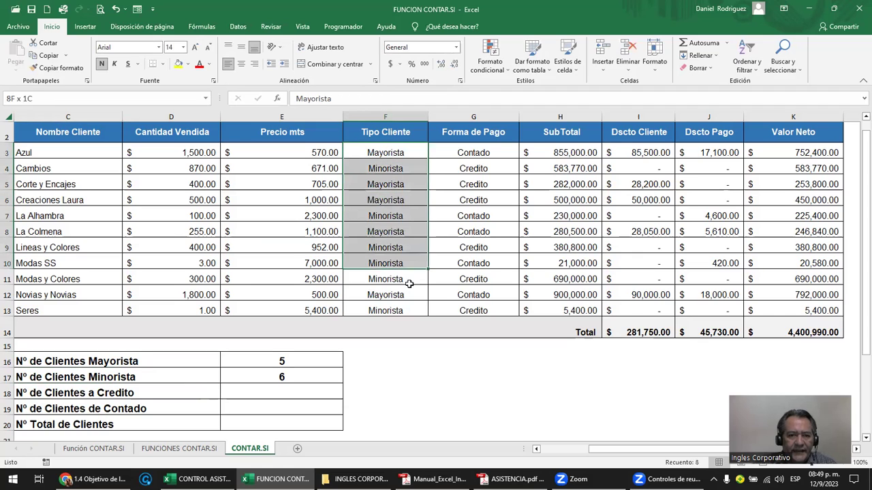
left_click(130, 375)
left_click(125, 361)
left_click(288, 376)
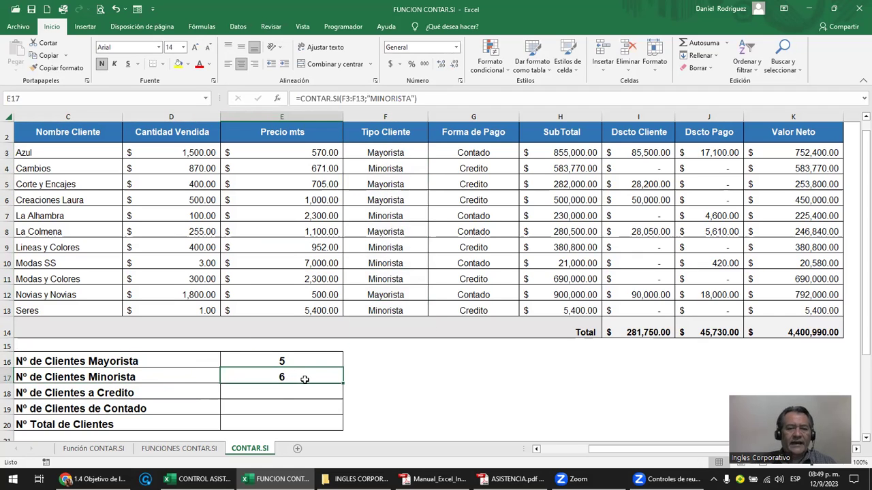
left_click(294, 363)
left_click_drag(294, 363, 295, 377)
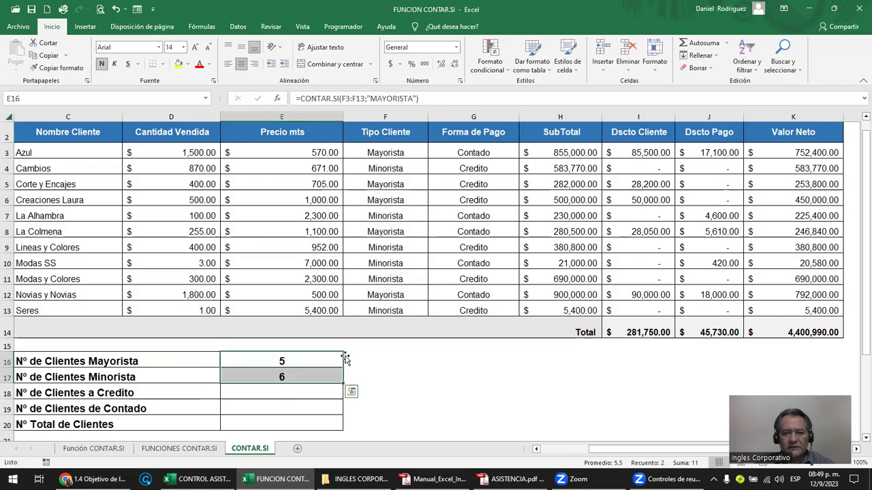
left_click_drag(400, 310, 386, 152)
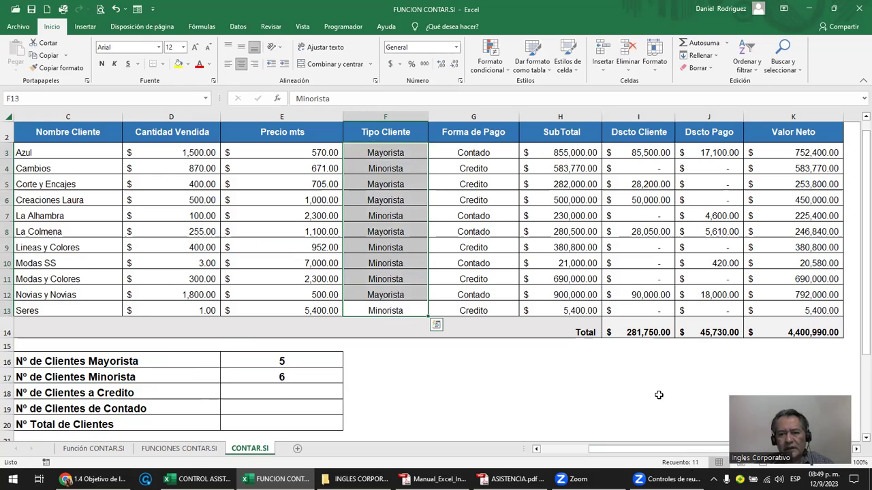
left_click(289, 391)
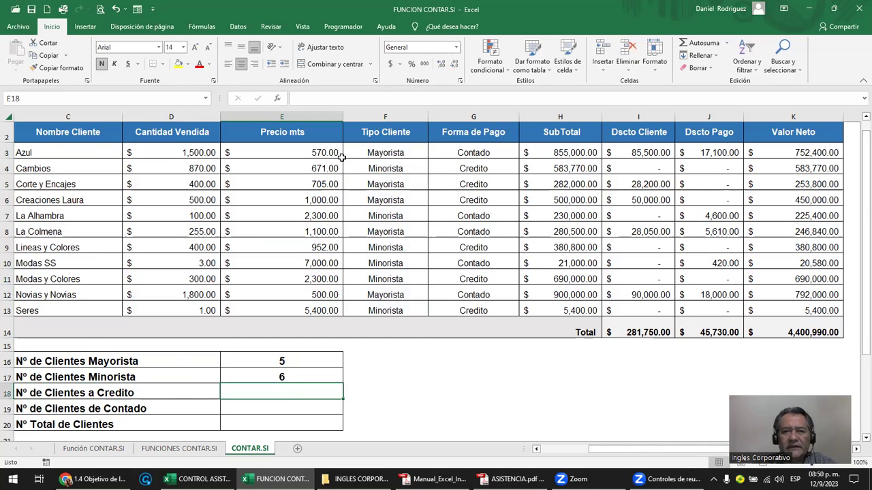
left_click_drag(478, 151, 487, 308)
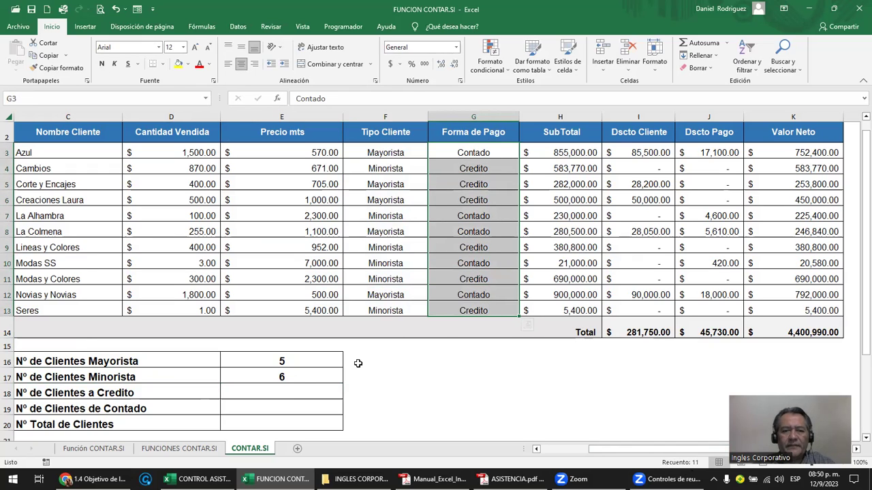
left_click(303, 395)
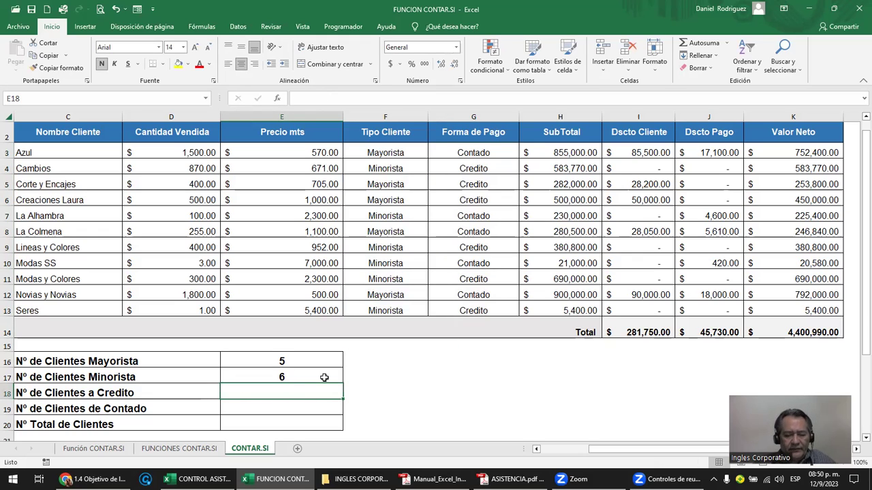
Step: In E18 enter =CONTAR.SI(G3:G13;"CREDITO") to count Credito payments, giving 6
type("=CONTAR")
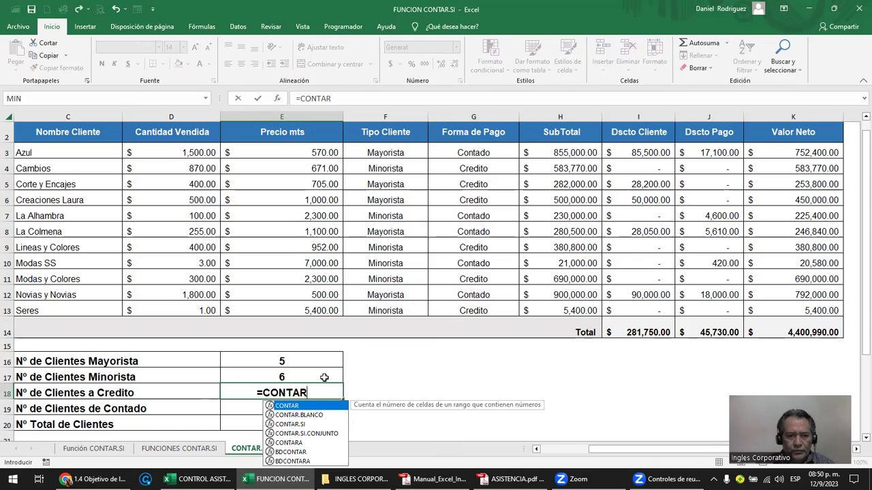
key("Down")
key("Down")
key("Tab")
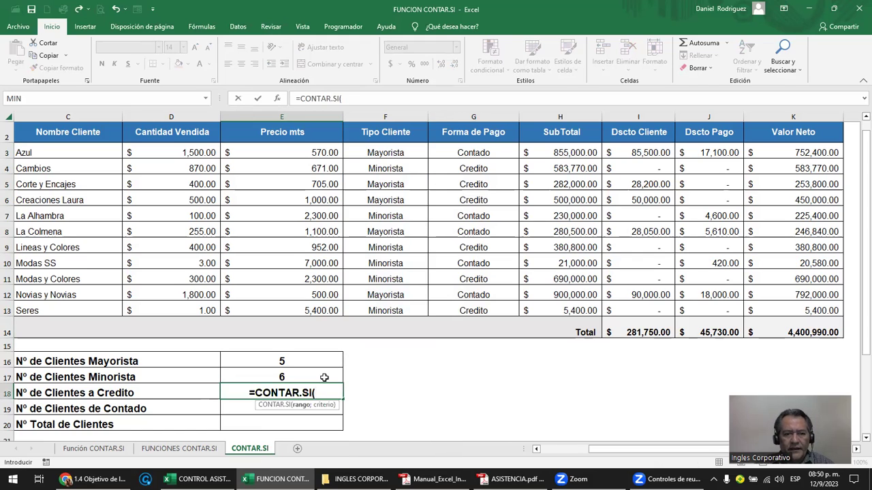
left_click_drag(482, 152, 497, 305)
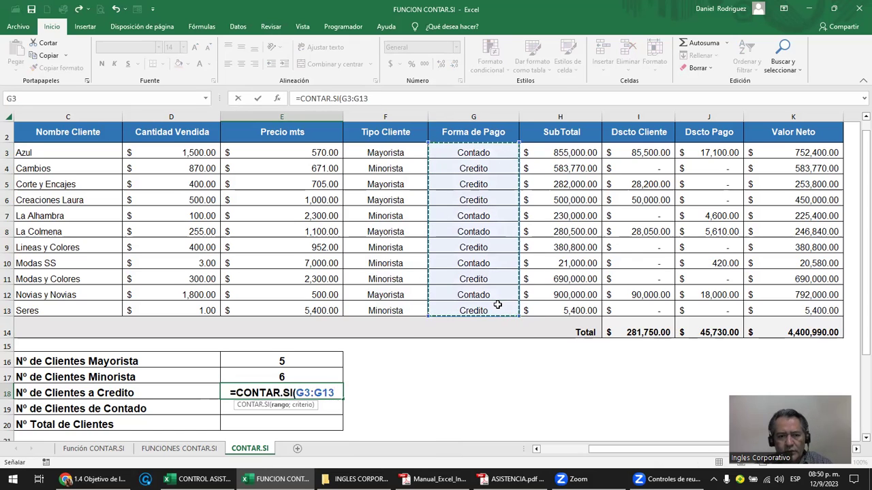
type(";")
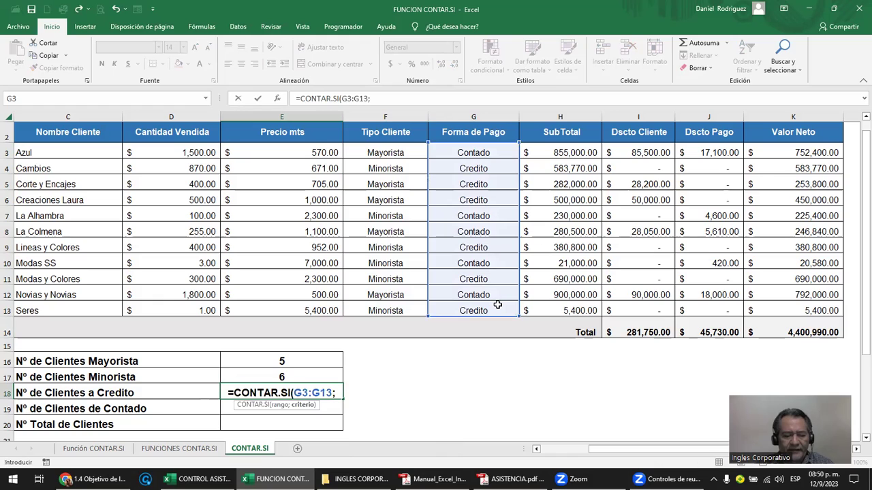
type("\"CREDITO")
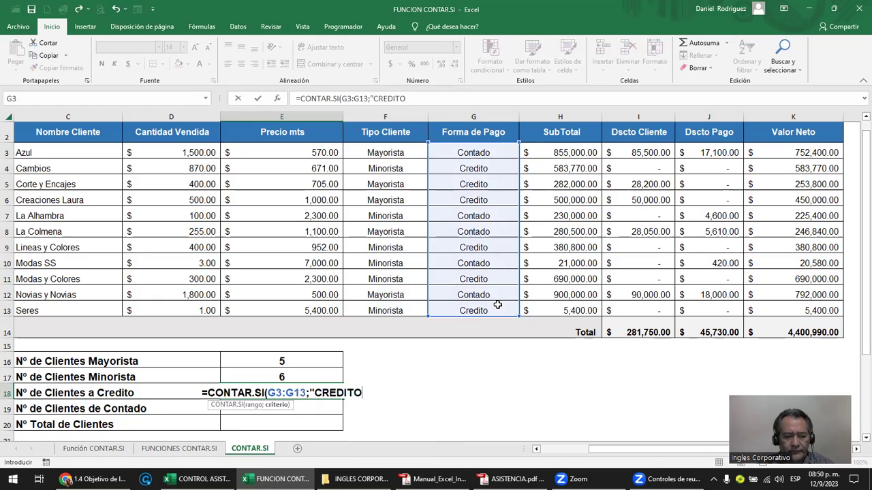
type("\")")
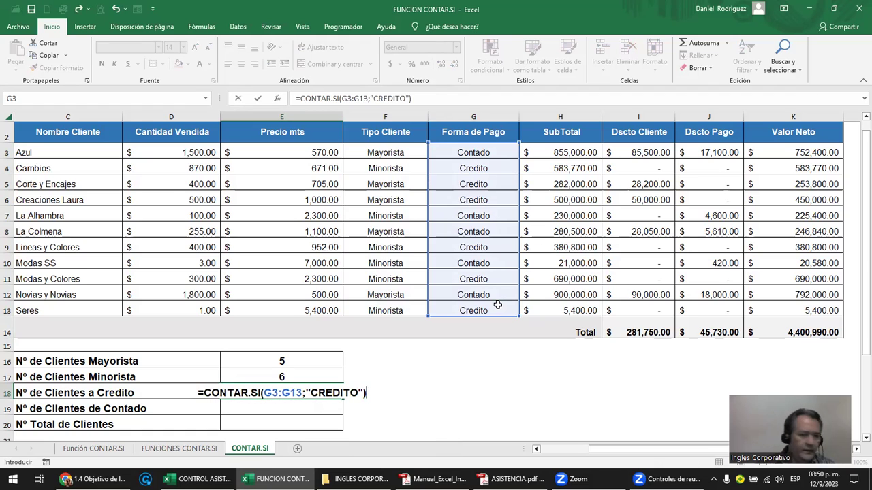
key("ctrl+Return")
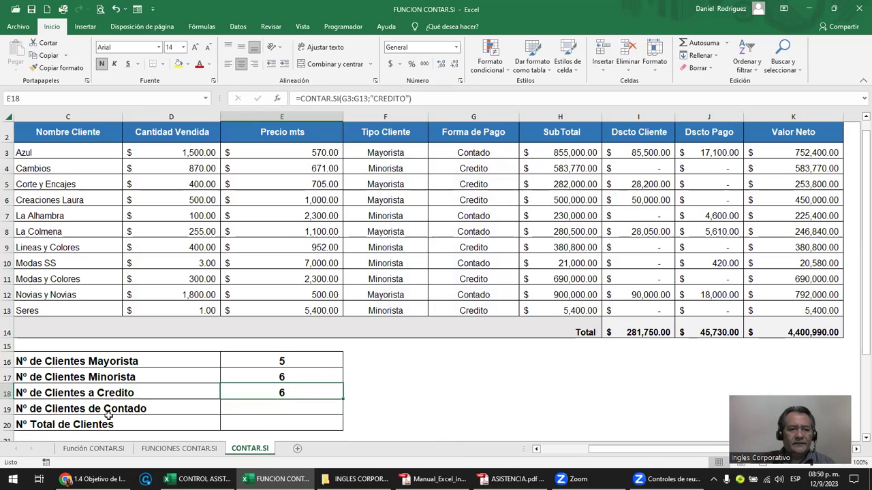
left_click(75, 413)
left_click(285, 392)
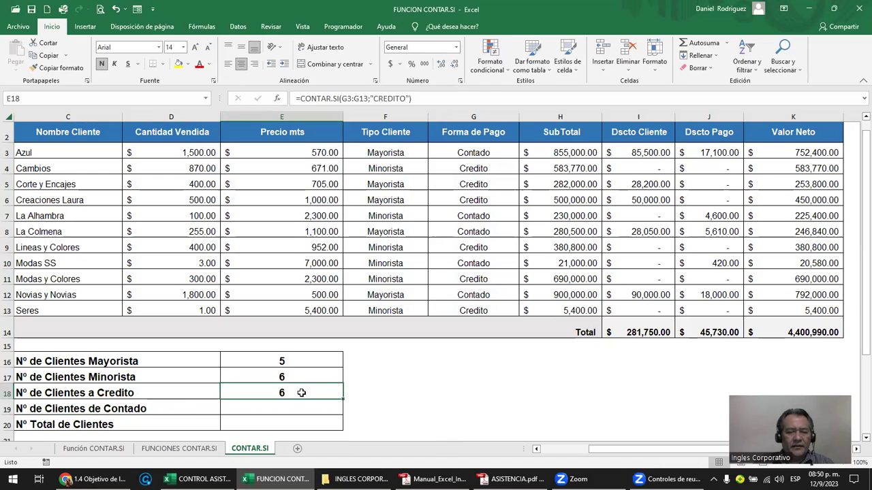
left_click(295, 409)
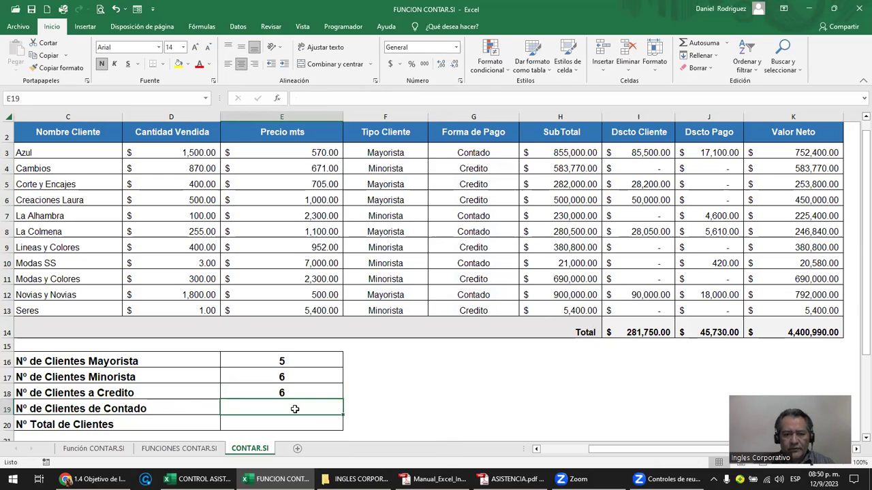
Step: In E19 enter =CONTAR.SI(G3:G13;"CONTADO"), adding the missing opening quote, giving 5
type("=CO")
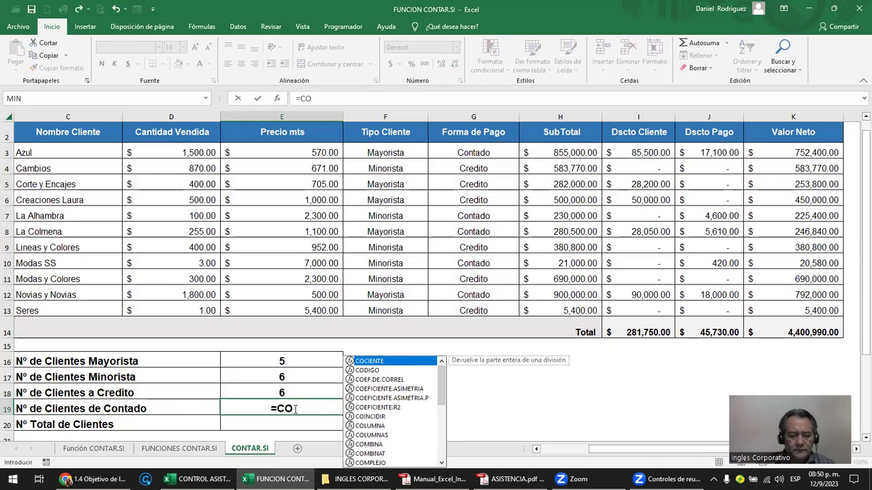
type("NTA")
key("Down")
key("Down")
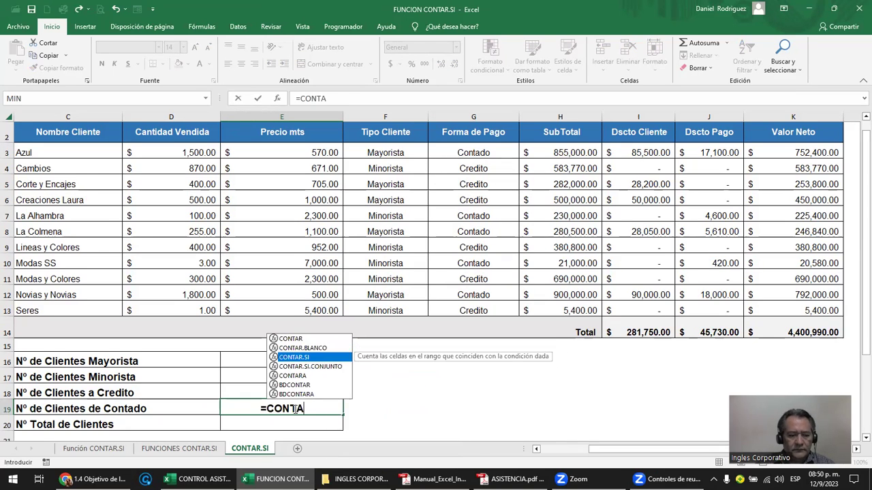
key("Tab")
left_click_drag(497, 308, 482, 156)
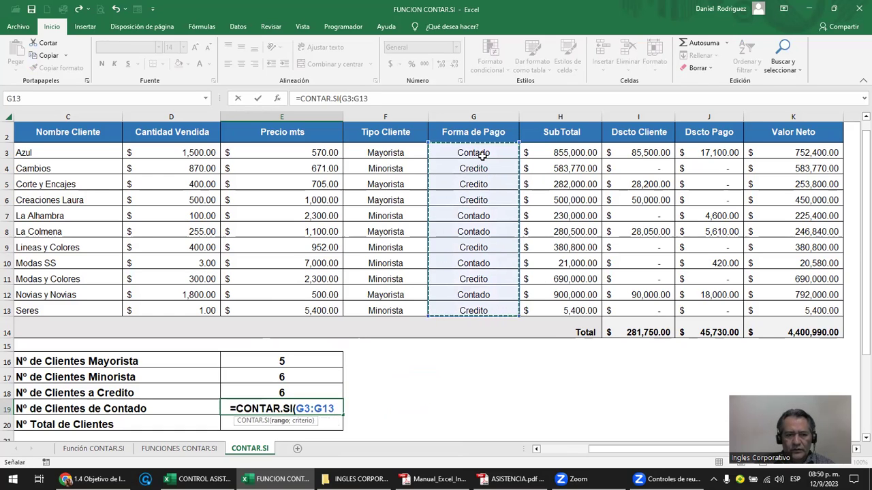
type(";CONTADO")
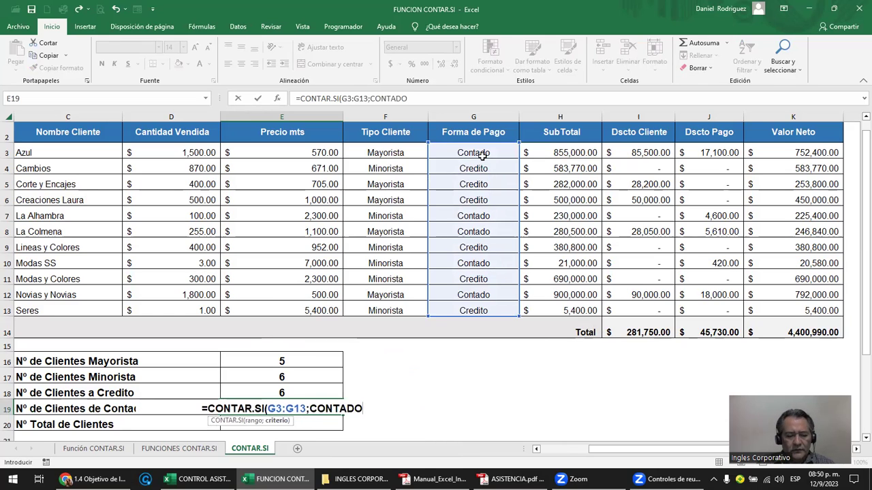
type("\"")
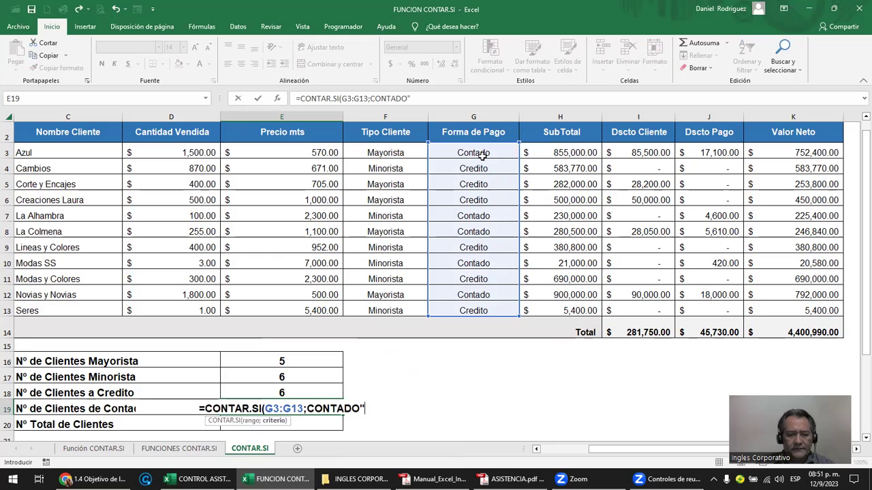
left_click(306, 409)
type("\"")
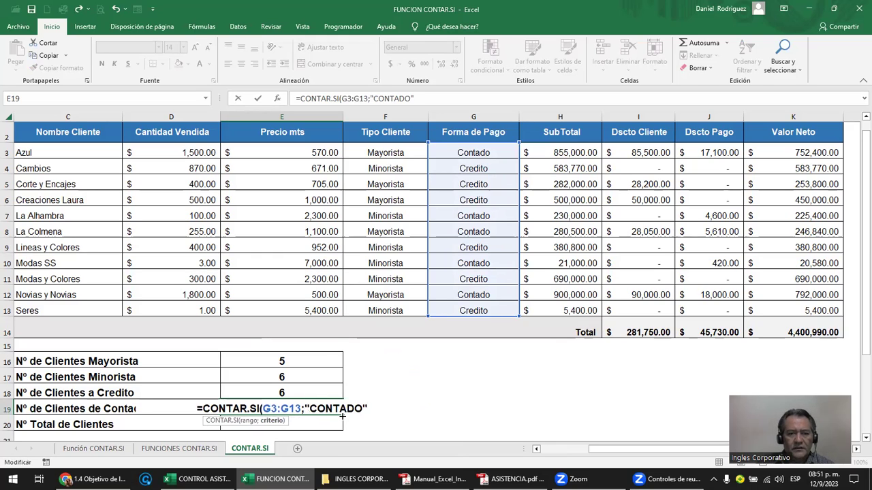
key("ctrl+Return")
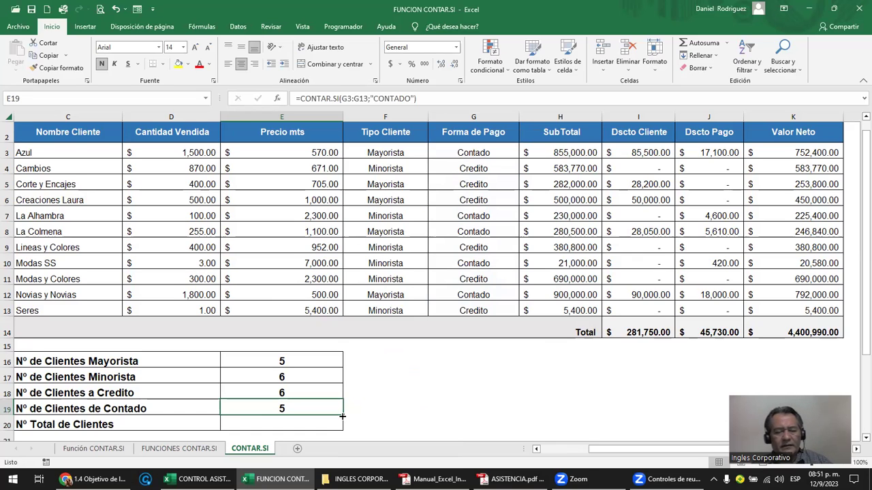
Step: Review the E19 formula and highlight the client names column
key("F2")
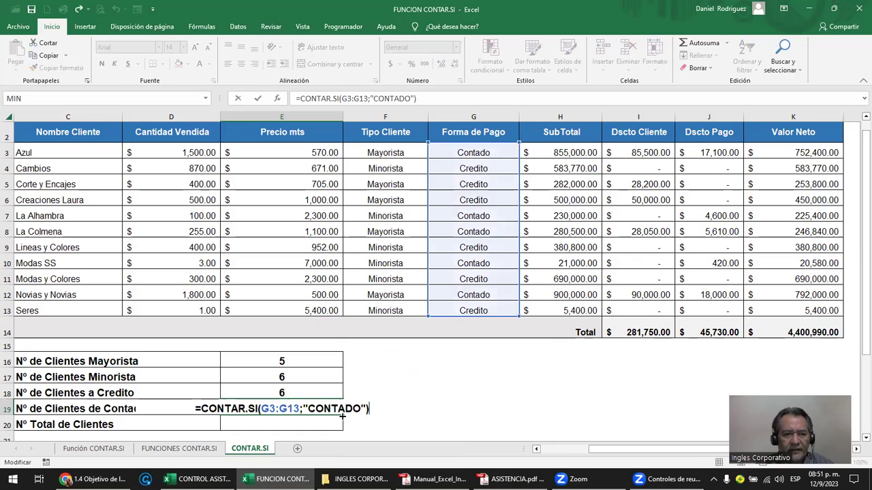
key("Escape")
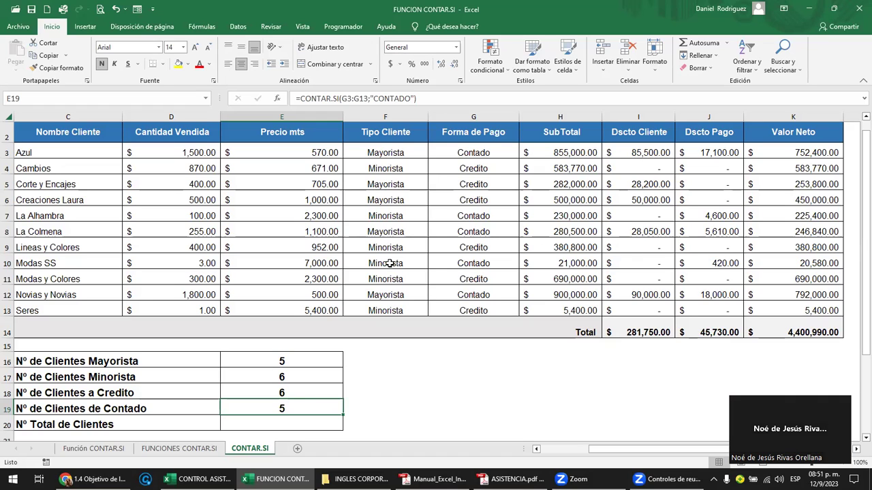
left_click_drag(41, 151, 56, 308)
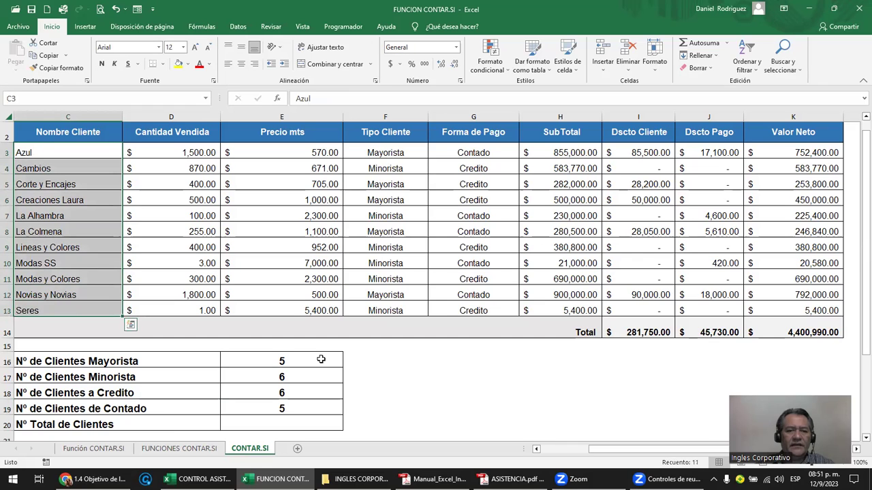
Step: Start a CONTAR.SI formula in E20 over client names C3:C13, then cancel it, leaving the total blank
left_click(257, 428)
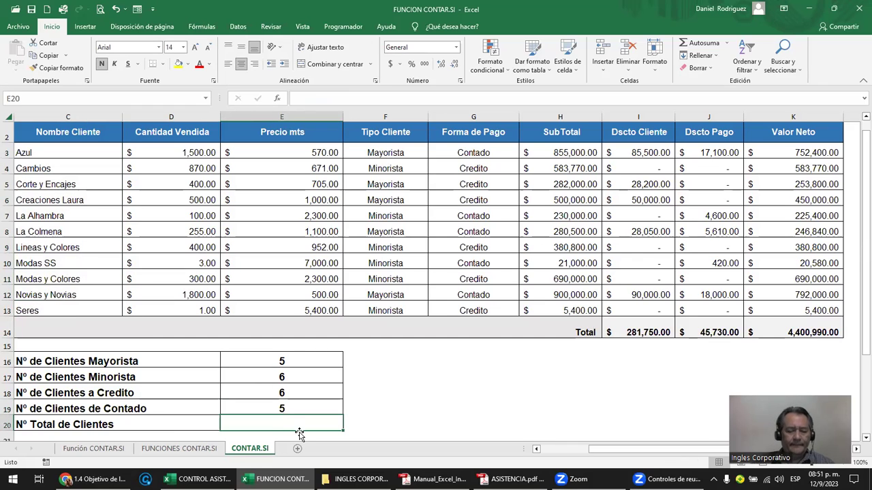
type("=CON")
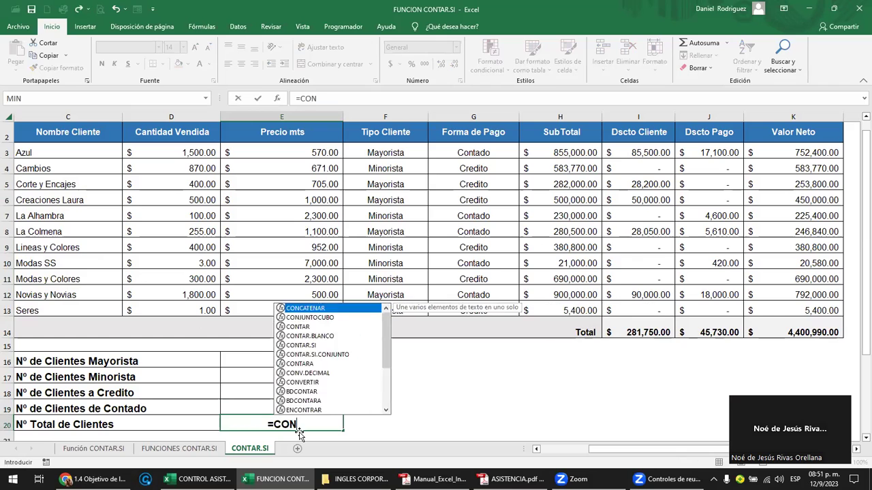
type("TAR")
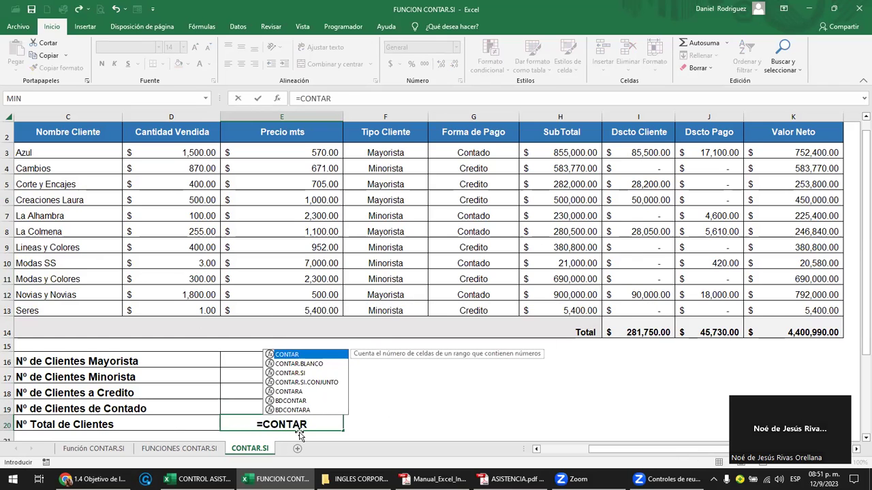
type(".SI")
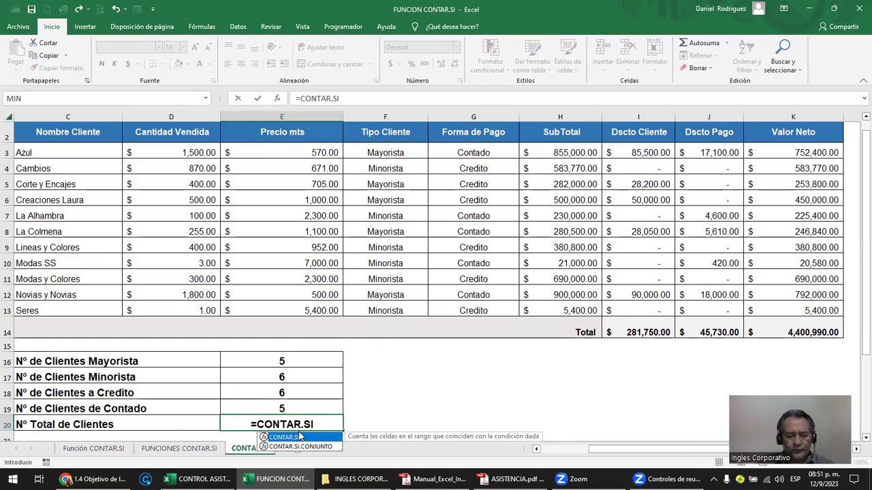
double_click(300, 437)
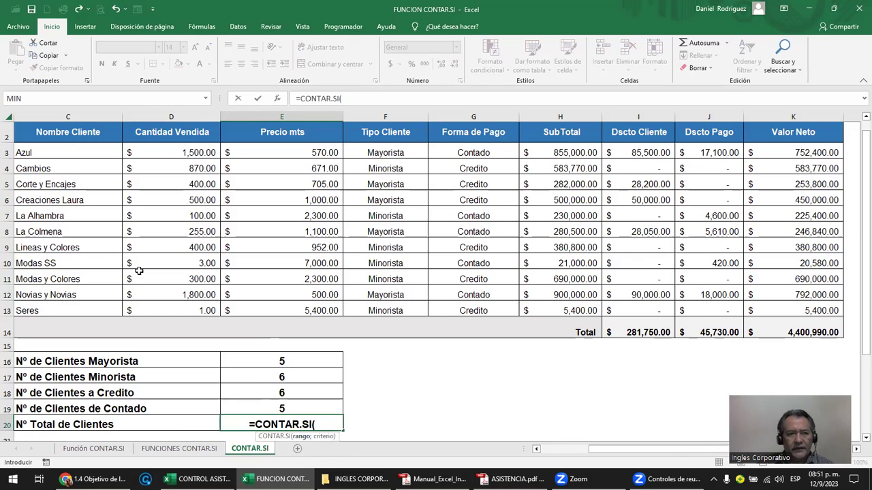
left_click_drag(54, 151, 62, 308)
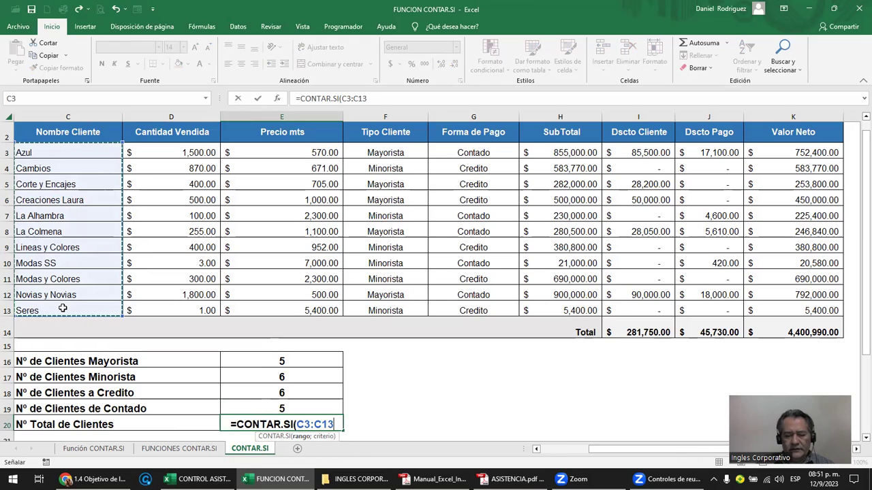
type(";")
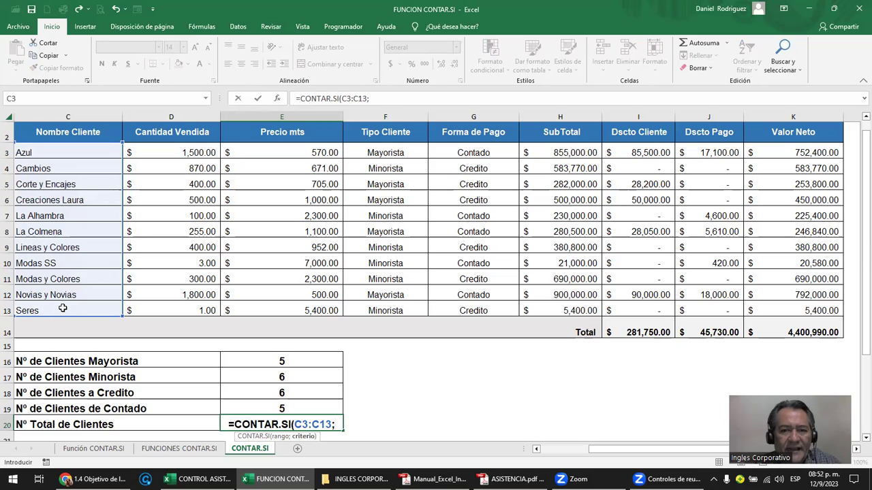
key("Right")
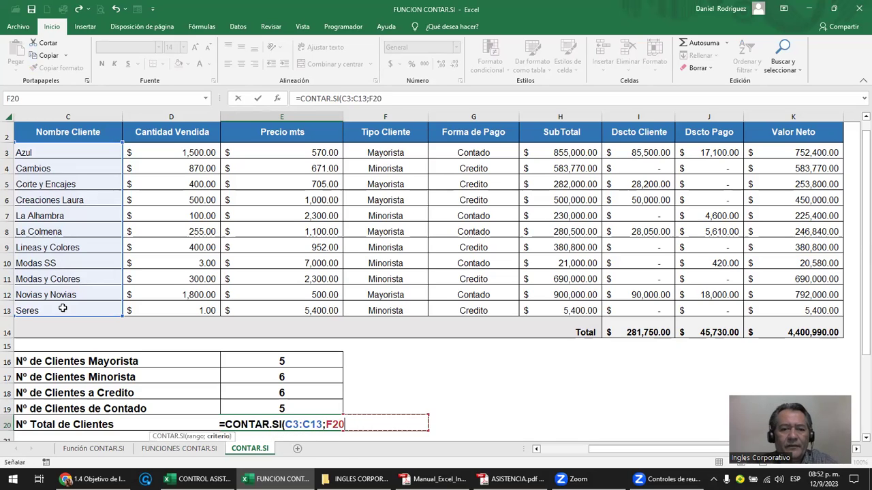
key("Escape")
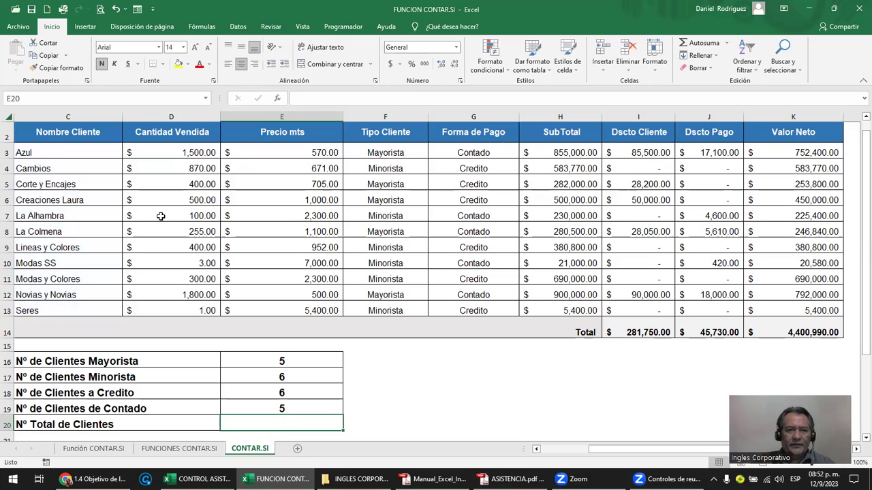
scroll(249, 307, "up", 1)
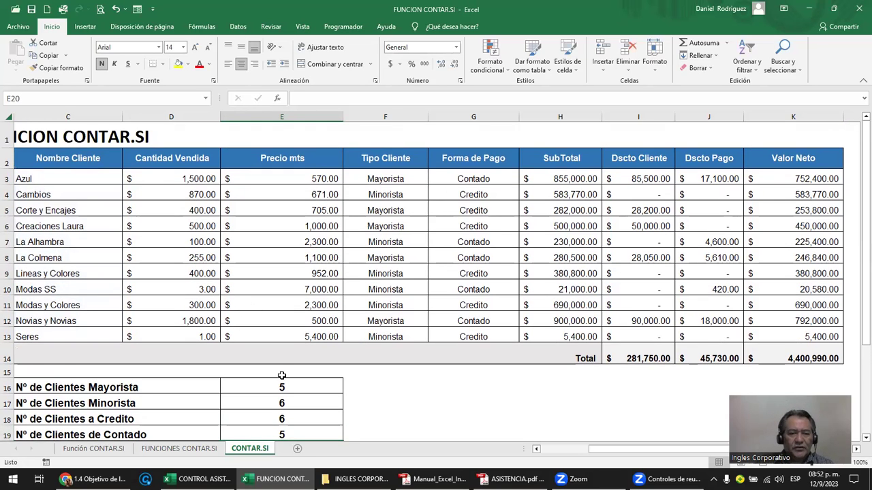
scroll(282, 374, "down", 1)
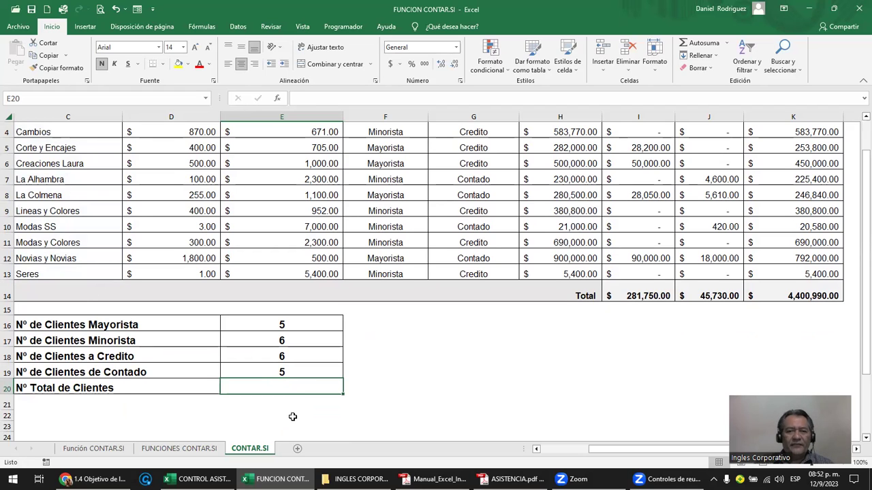
scroll(293, 417, "up", 1)
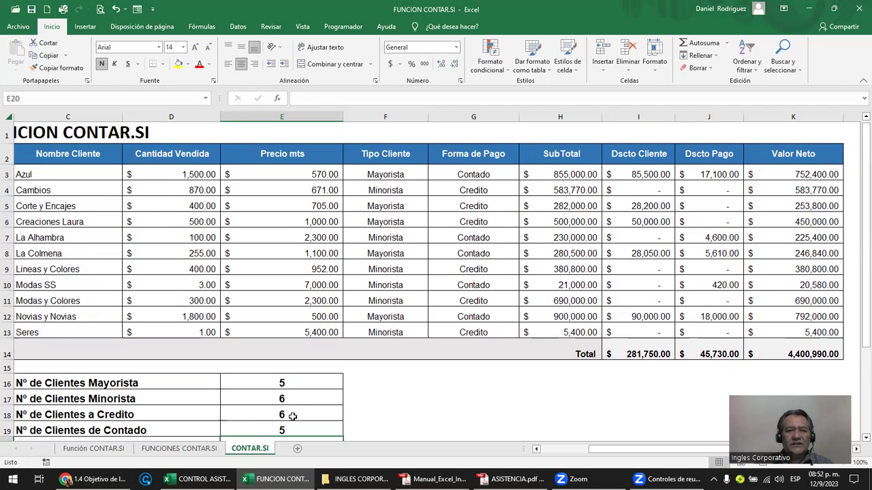
left_click(394, 405)
scroll(393, 405, "down", 1)
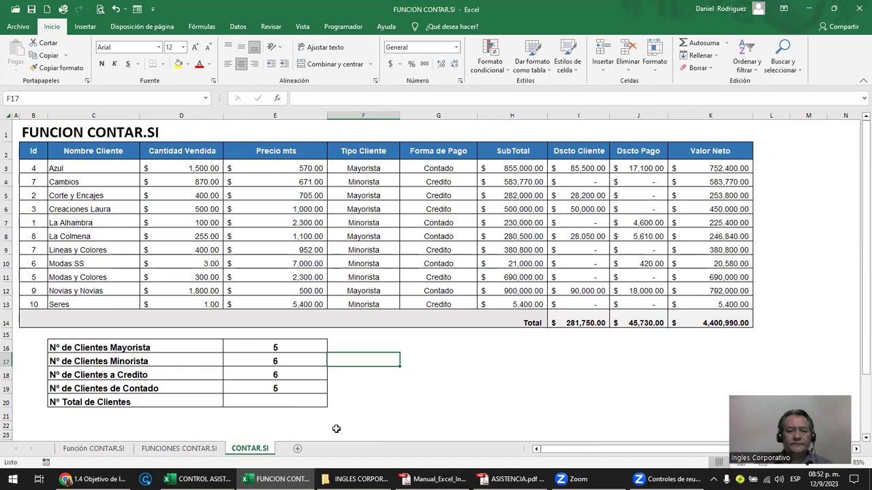
left_click(277, 402)
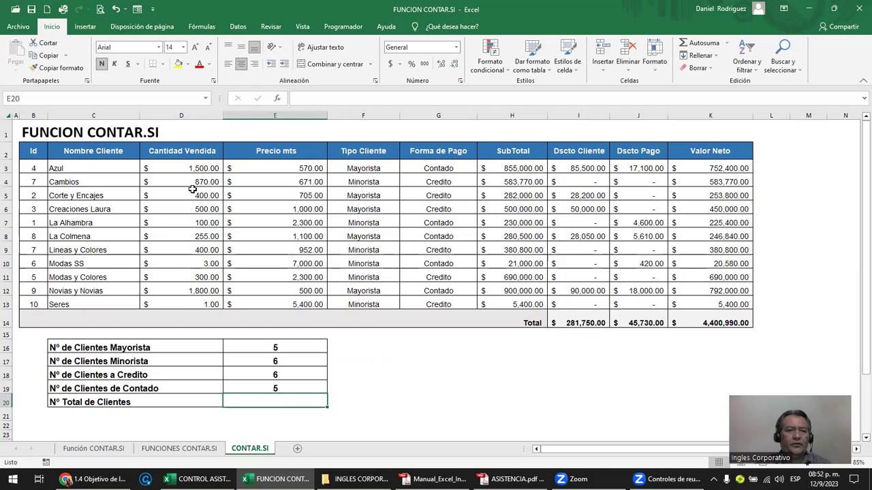
left_click(92, 167)
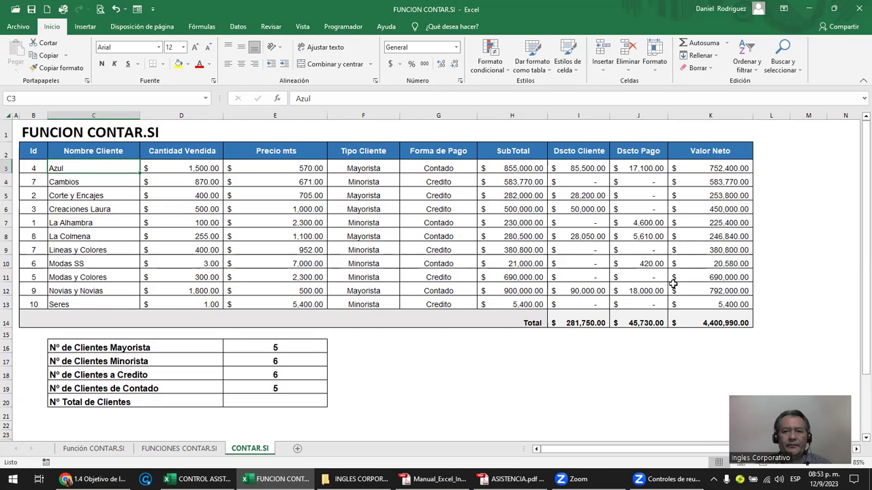
mouse_move(711, 302)
left_mouse_down()
mouse_move(707, 277)
mouse_move(733, 170)
left_mouse_up()
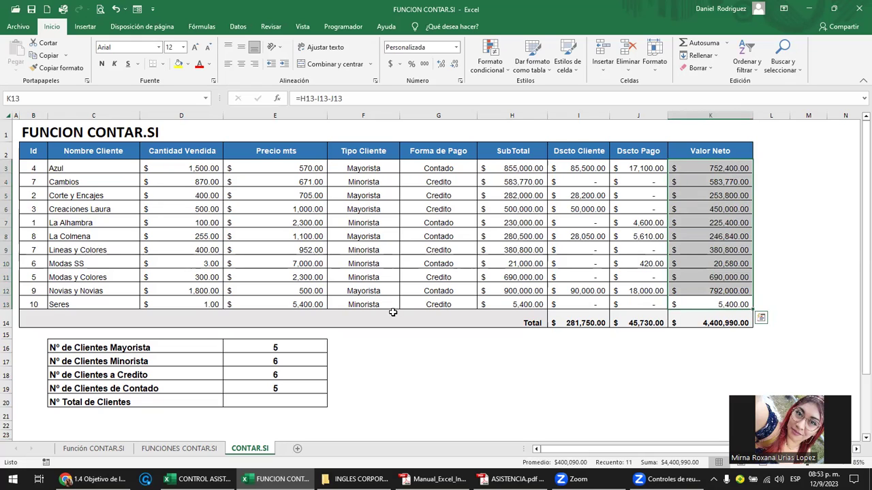
Step: In E20 enter =CONTAR.SI(K3:K13;">0") counting positive Valor Neto amounts, giving 11
left_click(694, 303)
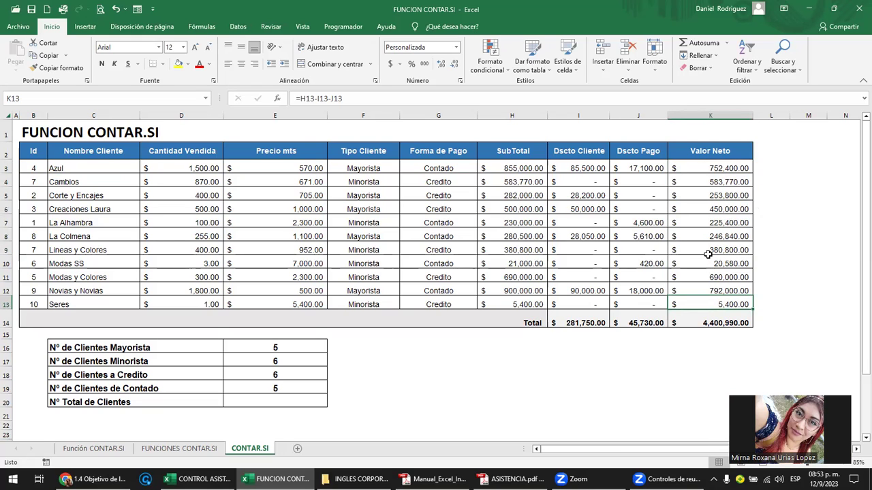
left_click(284, 402)
type("=")
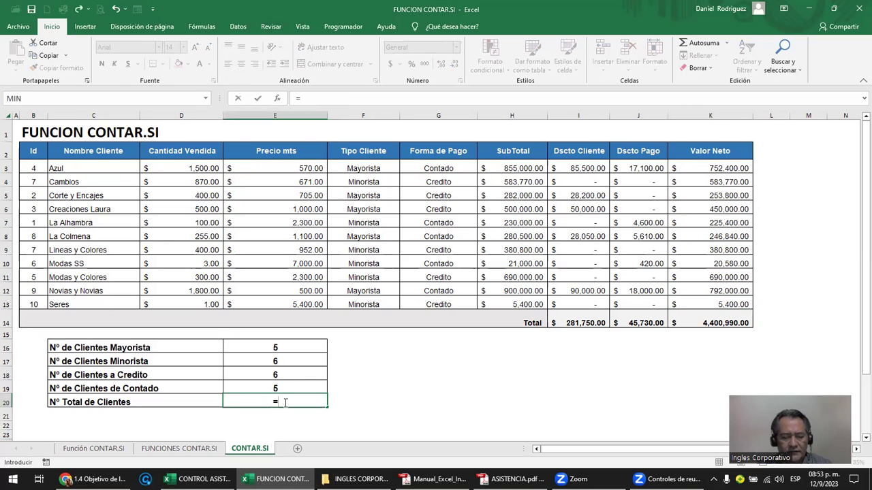
type("CONTAR")
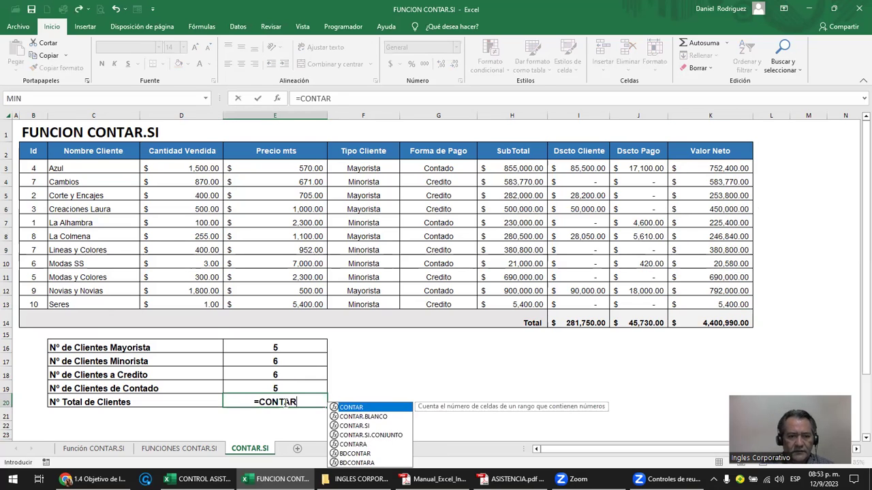
type(".SI")
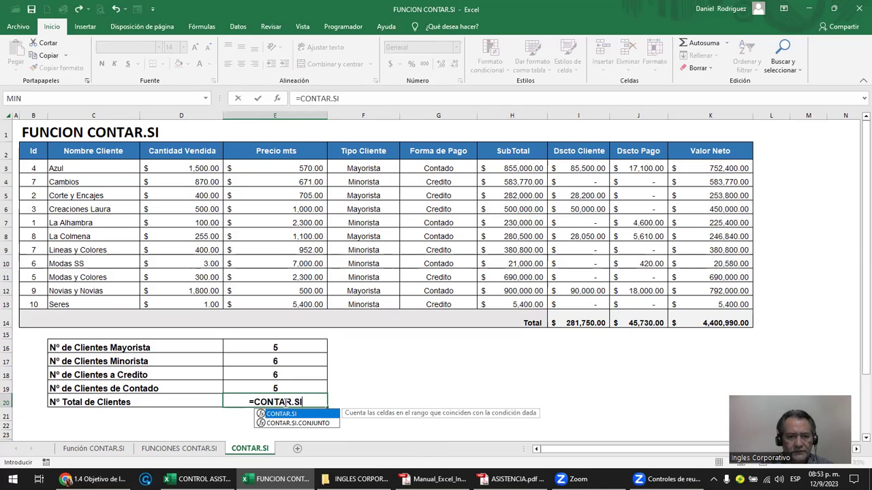
type("(")
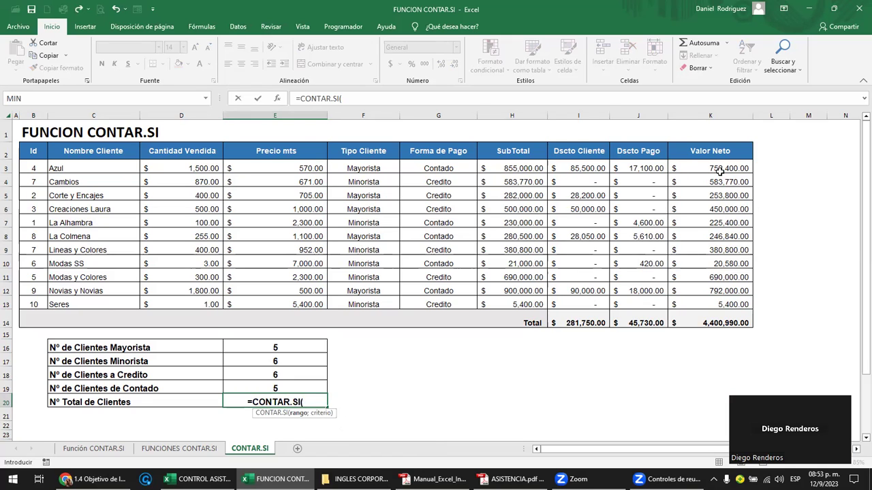
left_click_drag(710, 168, 725, 310)
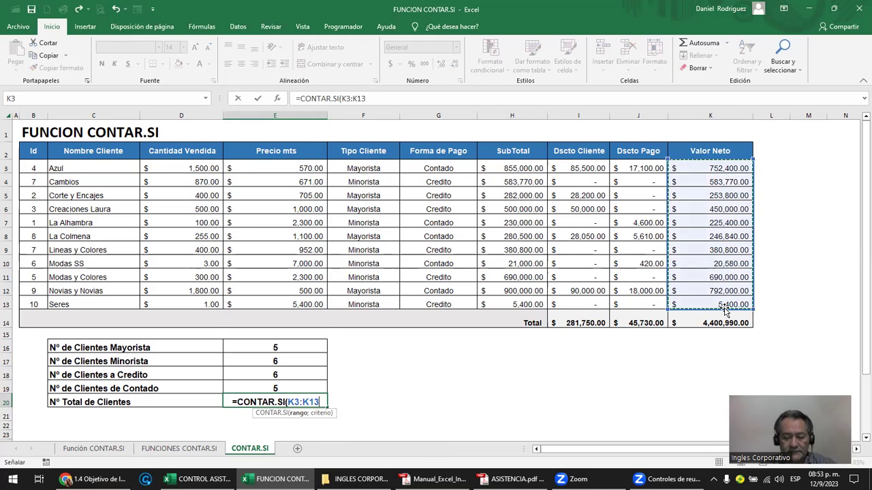
type(";")
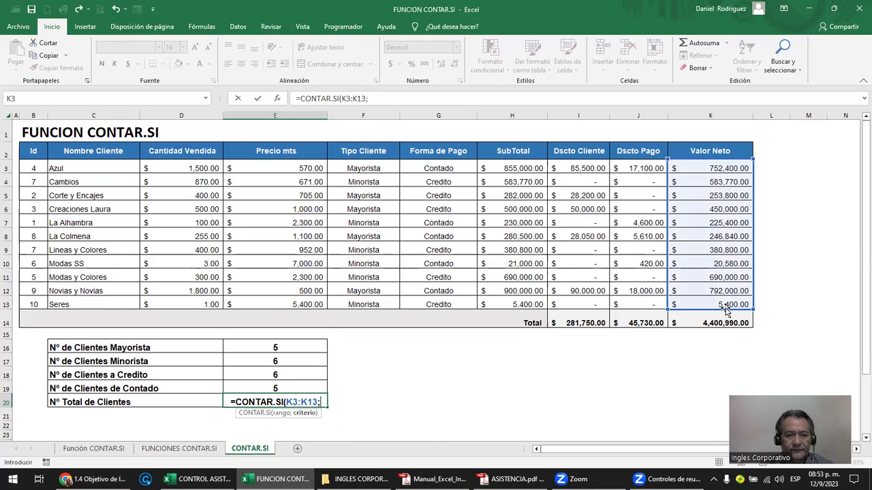
type("\">0")
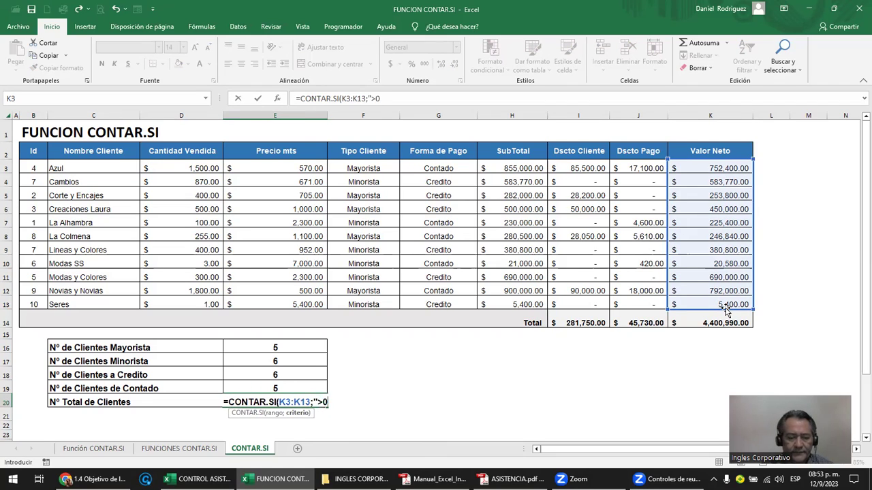
type("\")")
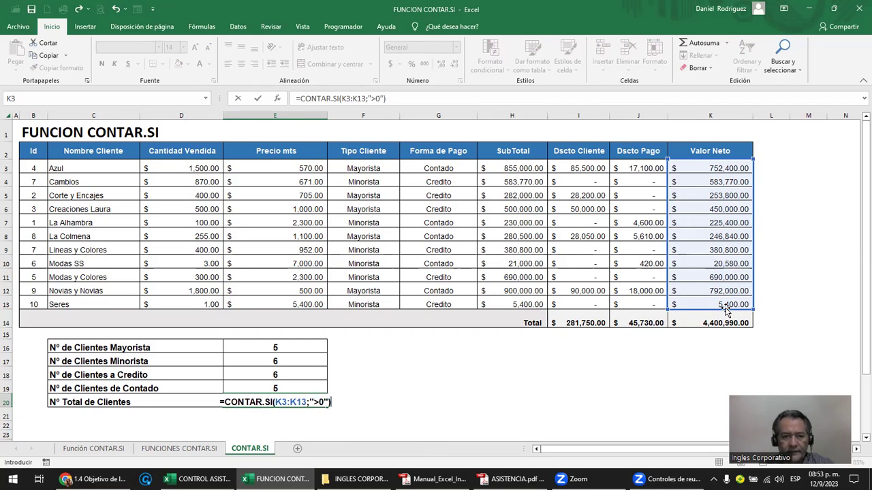
key("ctrl+Return")
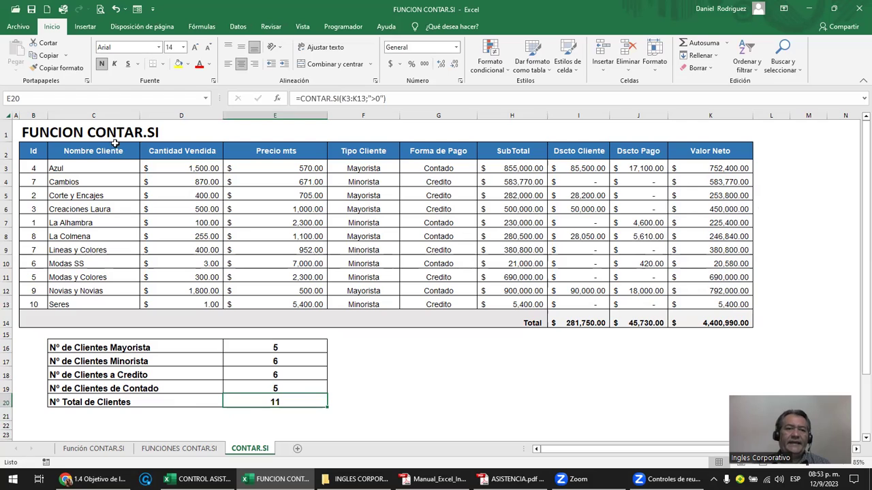
Step: Review the total-clients formula giving 11, then move to the FUNCIONES CONTAR.SI sheet
key("F2")
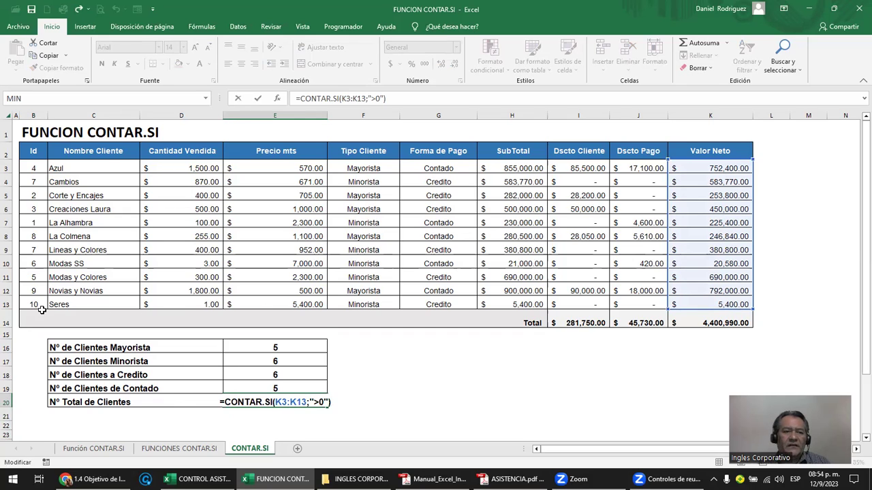
left_click_drag(34, 305, 32, 169)
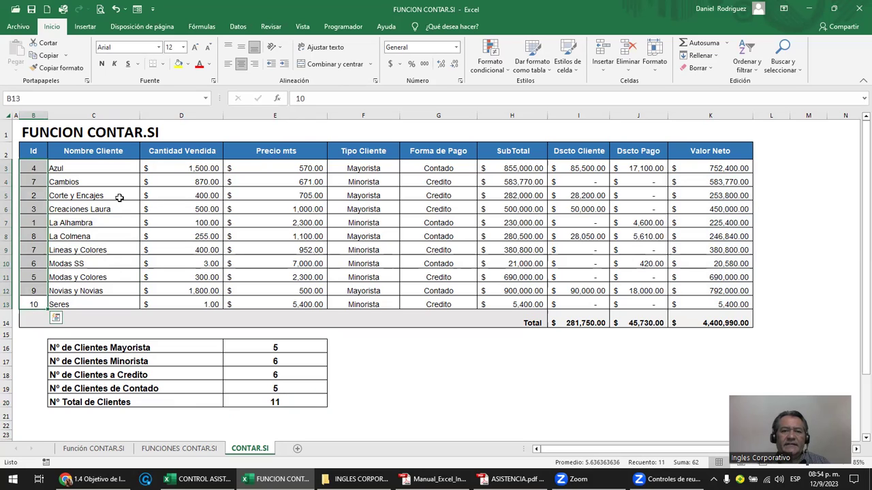
left_click(377, 413)
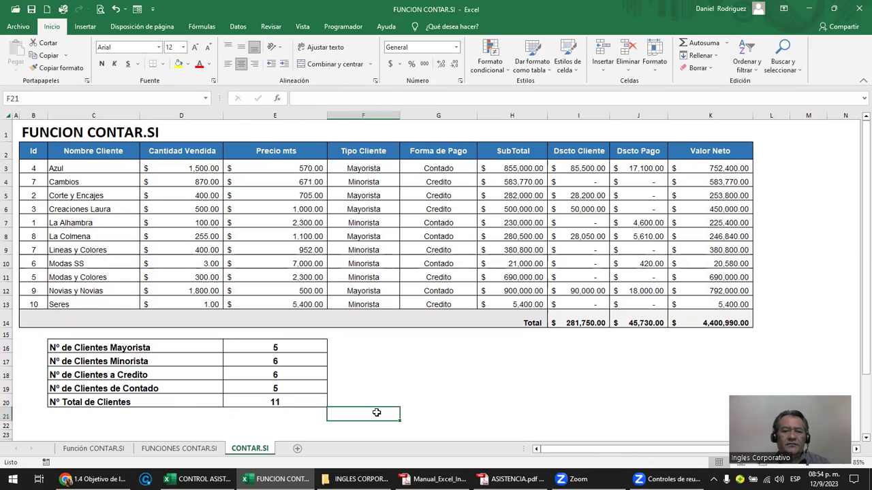
left_click(275, 404)
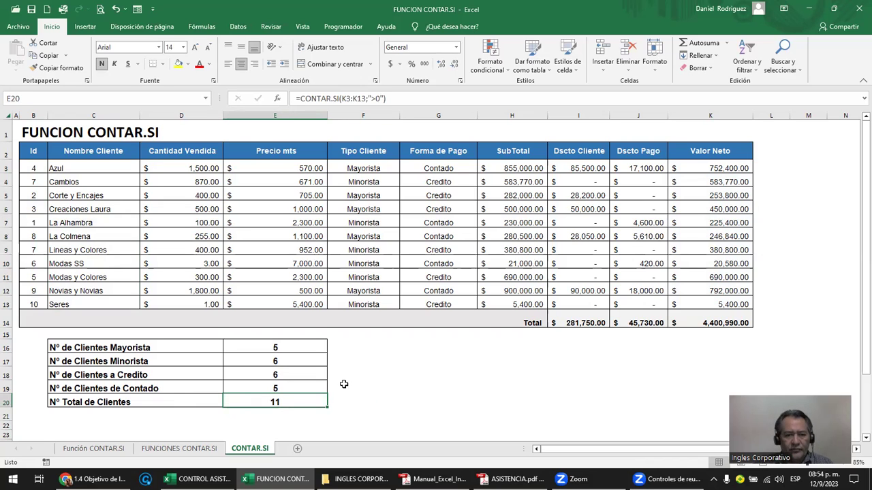
key("F2")
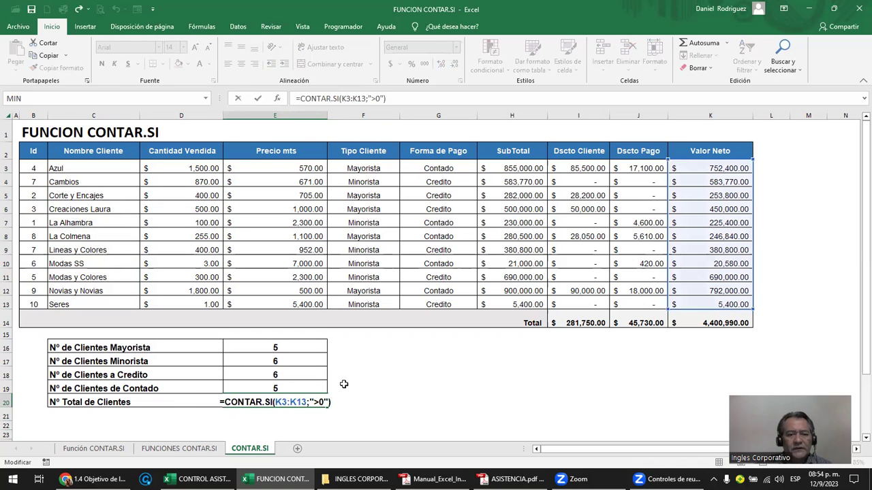
key("Escape")
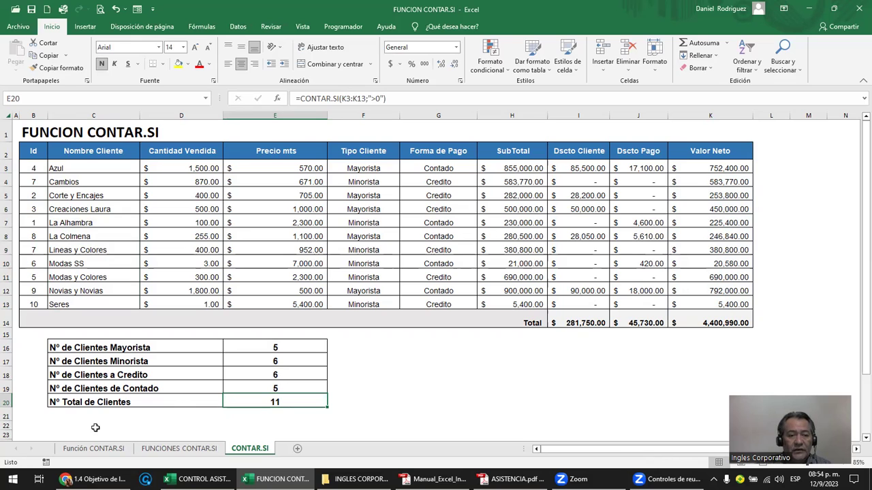
left_click(181, 449)
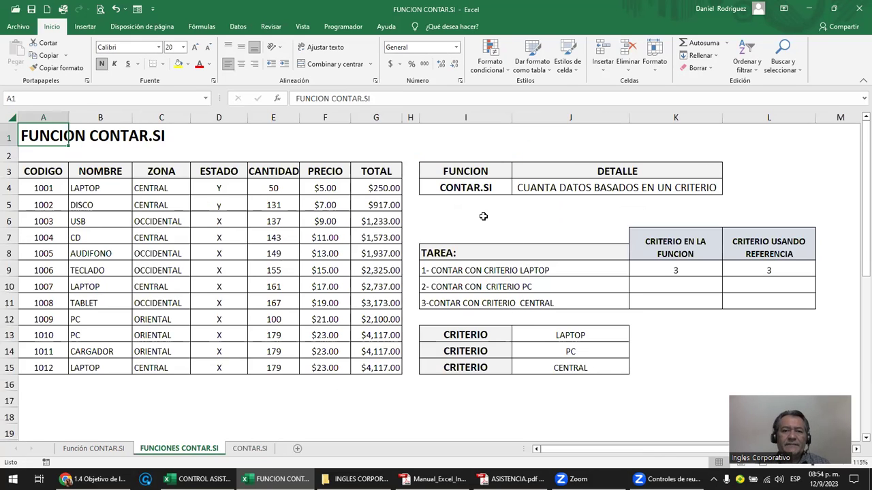
Step: Inspect the LAPTOP criterion and confirm the reference-based LAPTOP count formula
left_click(60, 182)
left_click(541, 271)
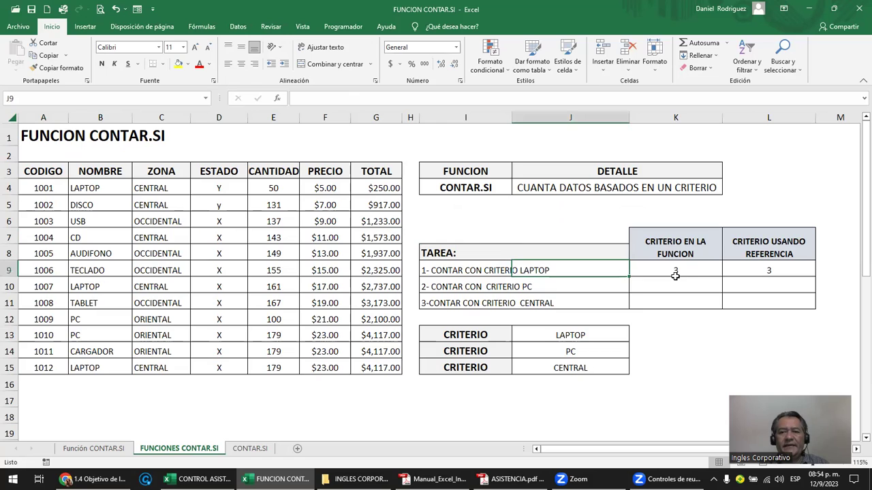
left_click(457, 269)
double_click(692, 270)
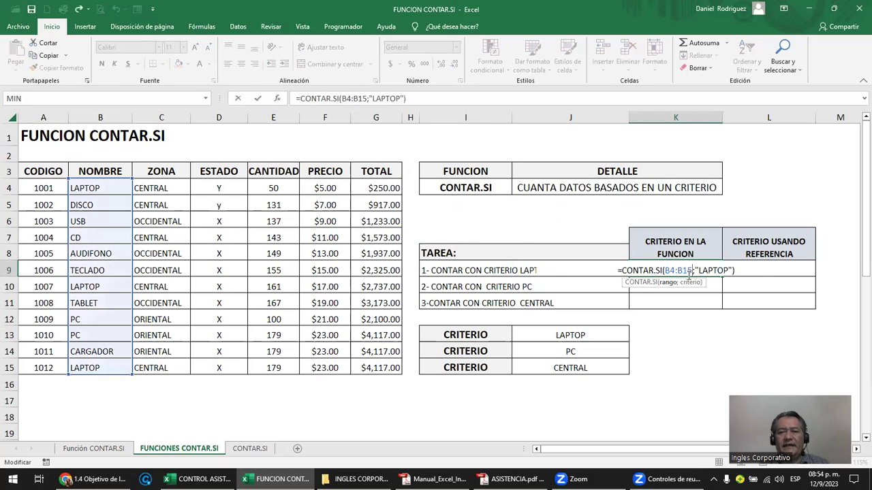
left_click_drag(695, 270, 728, 270)
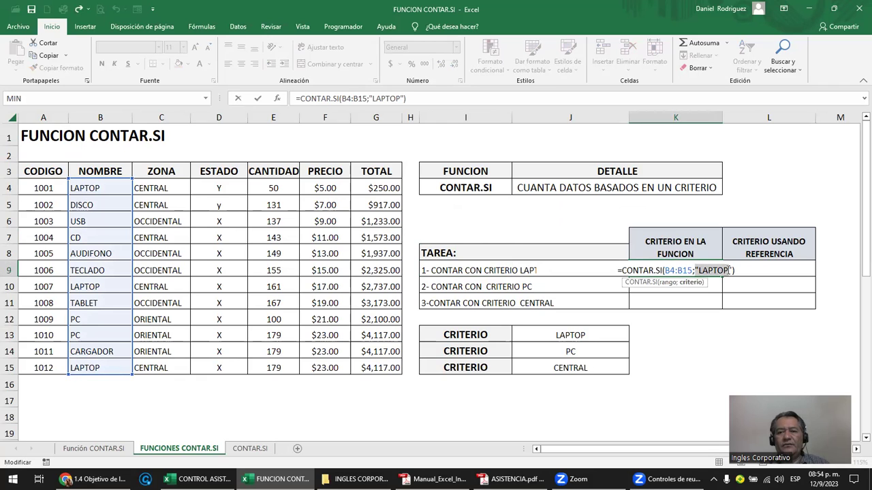
left_click(748, 270)
double_click(748, 270)
left_click(571, 335)
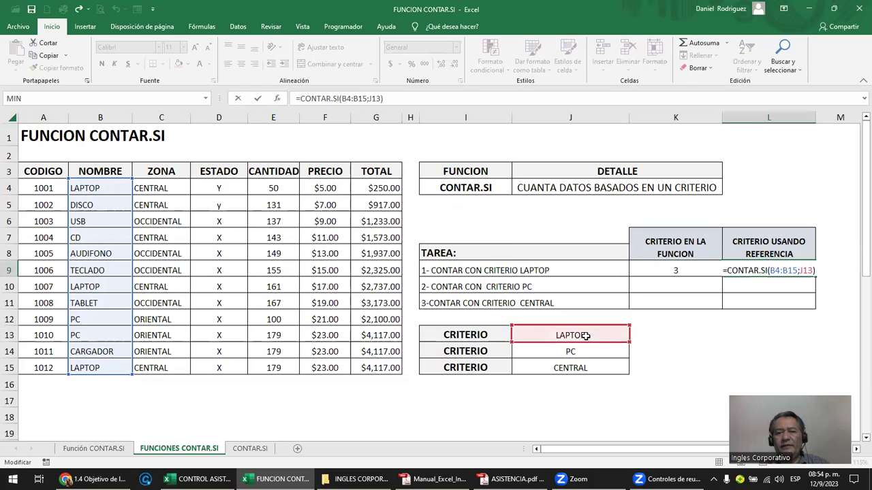
key("ctrl+Return")
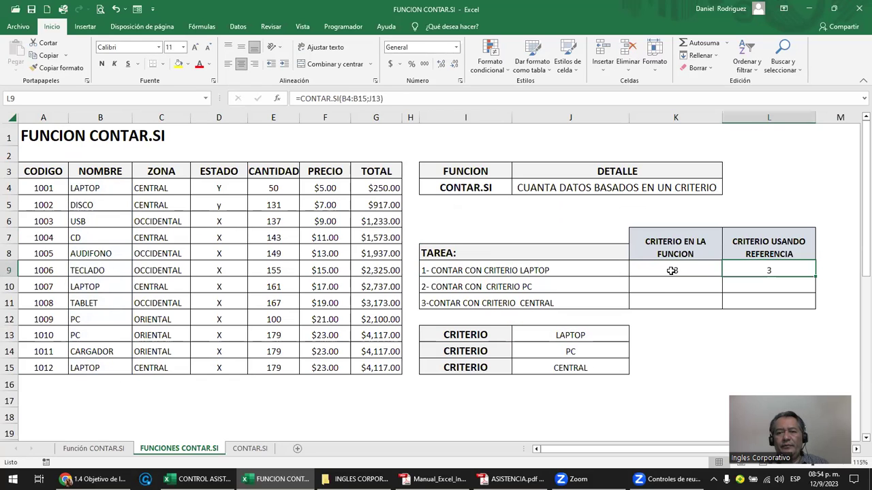
Step: Commit =CONTAR.SI(B4:B15;"LAPTOP") in K9, showing 3 LAPTOP entries
left_click(672, 271)
double_click(670, 272)
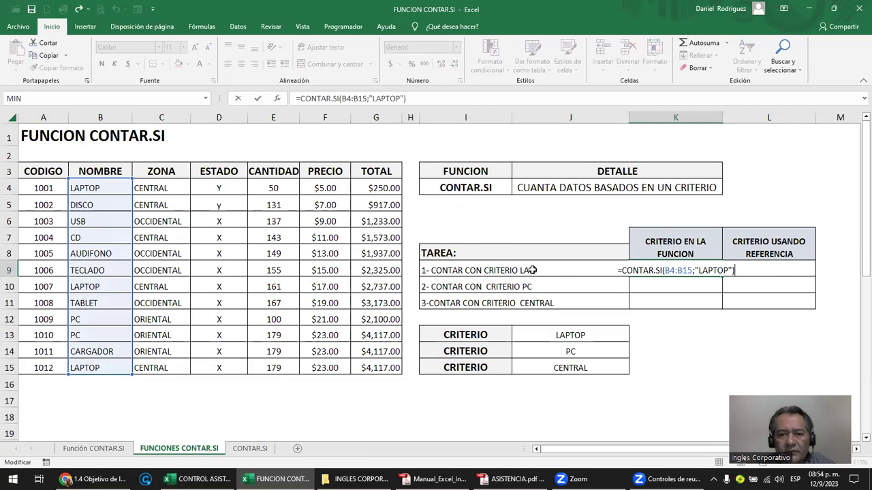
key("ctrl+Return")
double_click(690, 270)
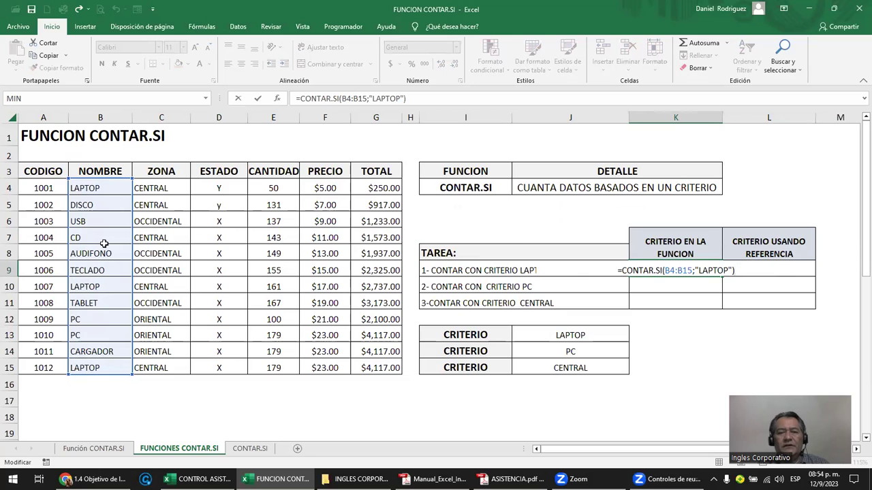
key("ctrl+Return")
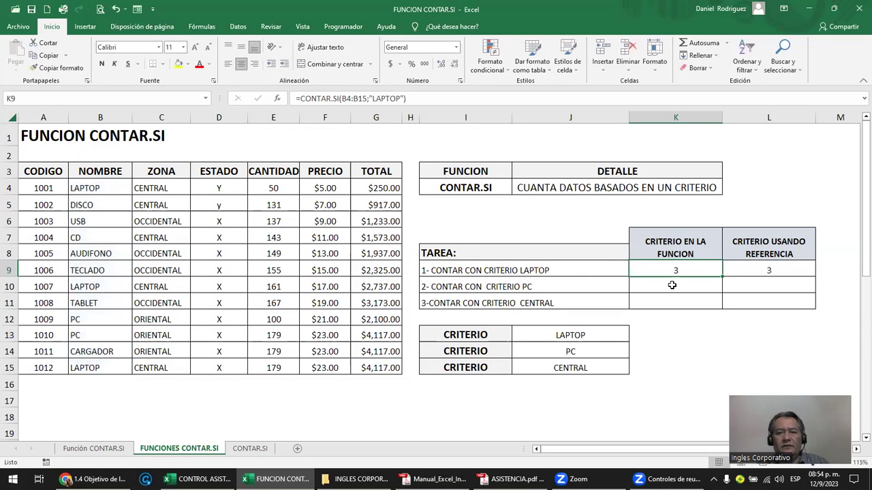
left_click(475, 287)
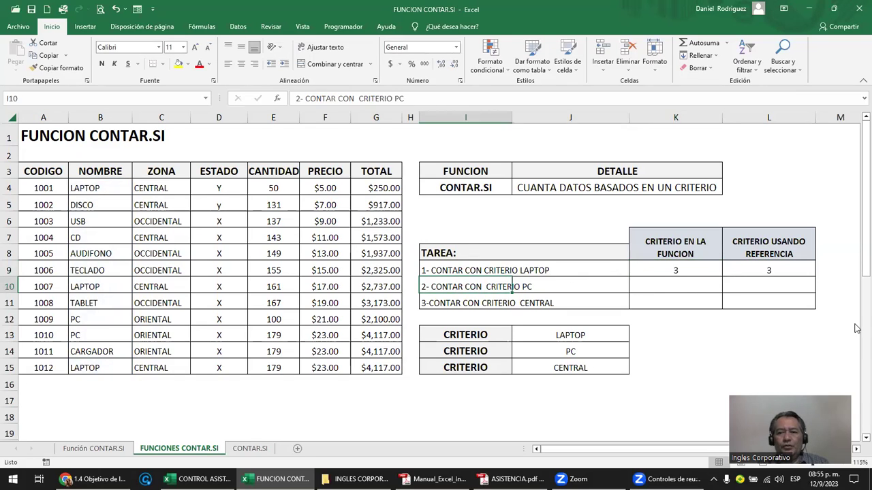
Step: Enter =CONTAR.SI(B4:B15;"PC") in K10 so it counts 2 PC entries
left_click(678, 288)
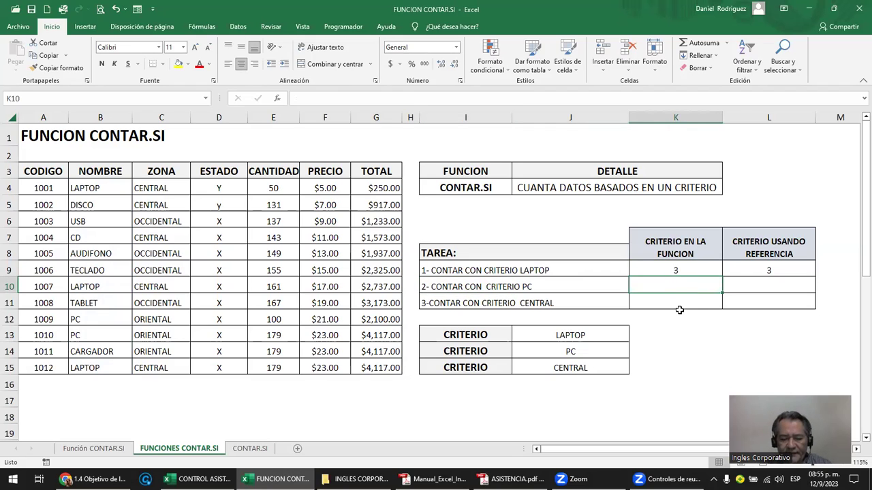
type("=CONTAR.SI")
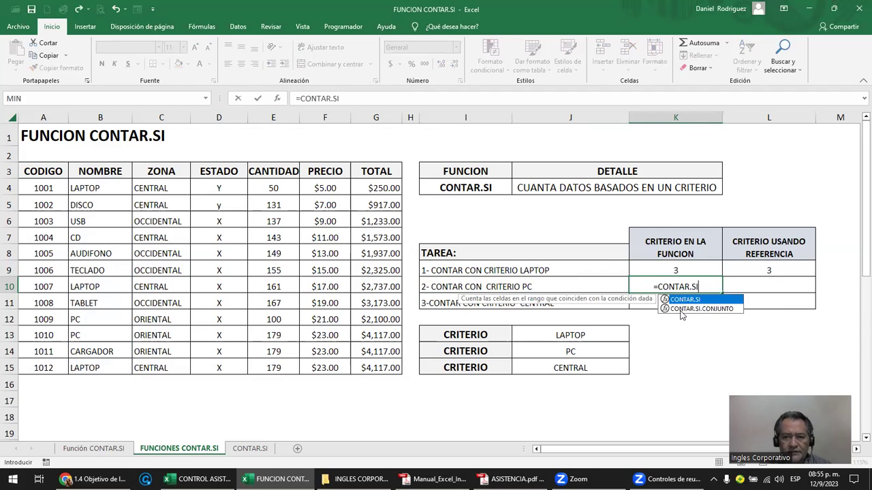
type("(")
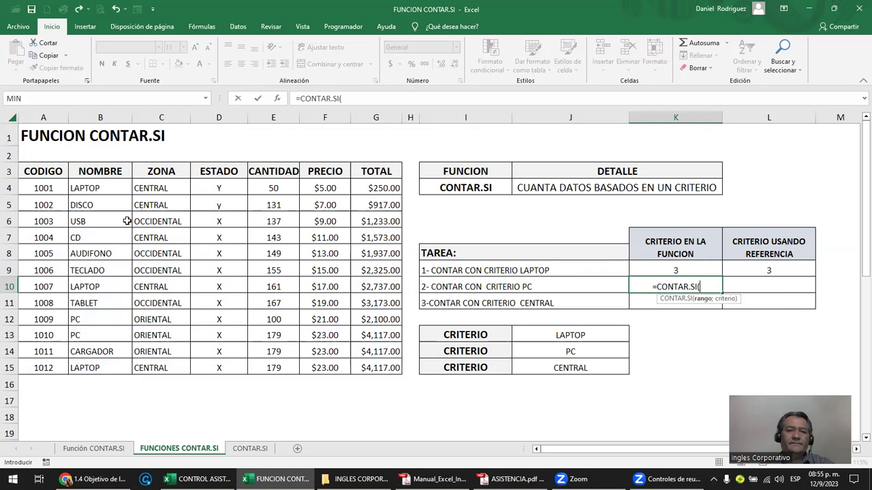
left_click_drag(88, 187, 92, 365)
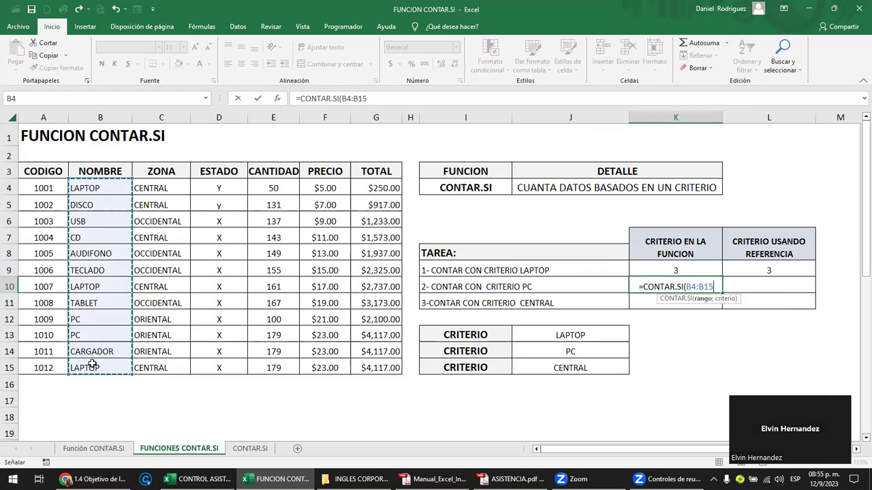
type(";")
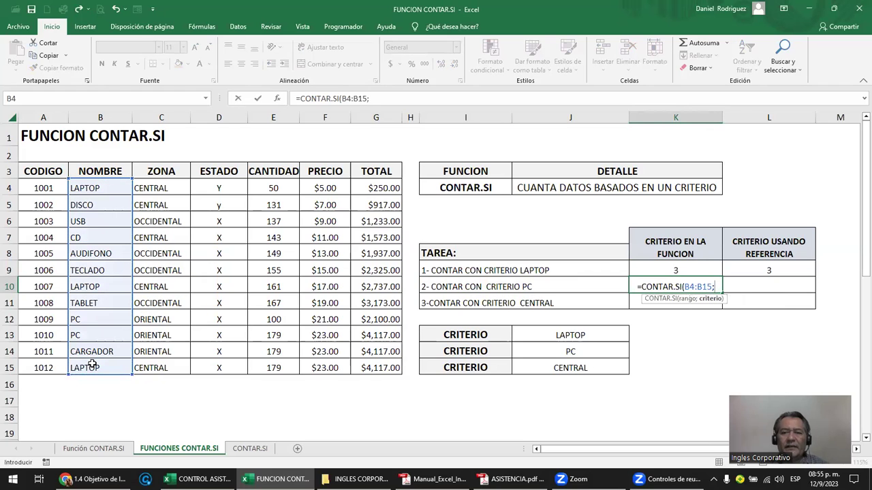
type("\"")
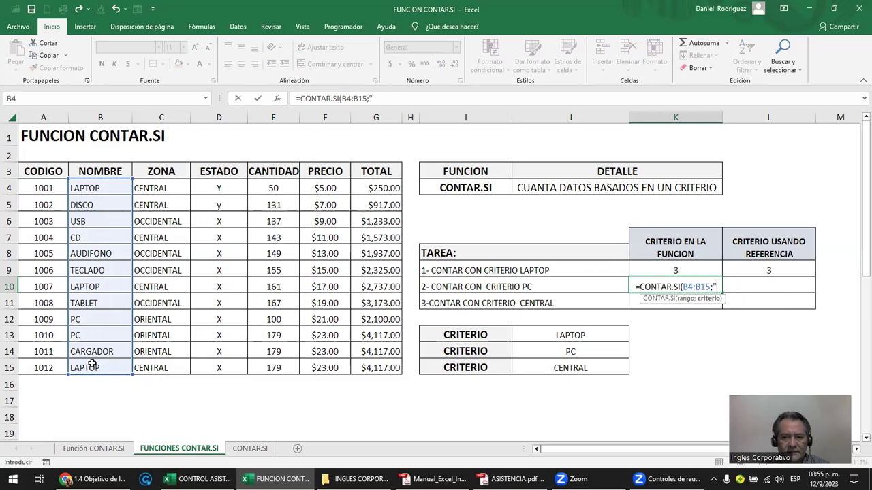
type("PC\")")
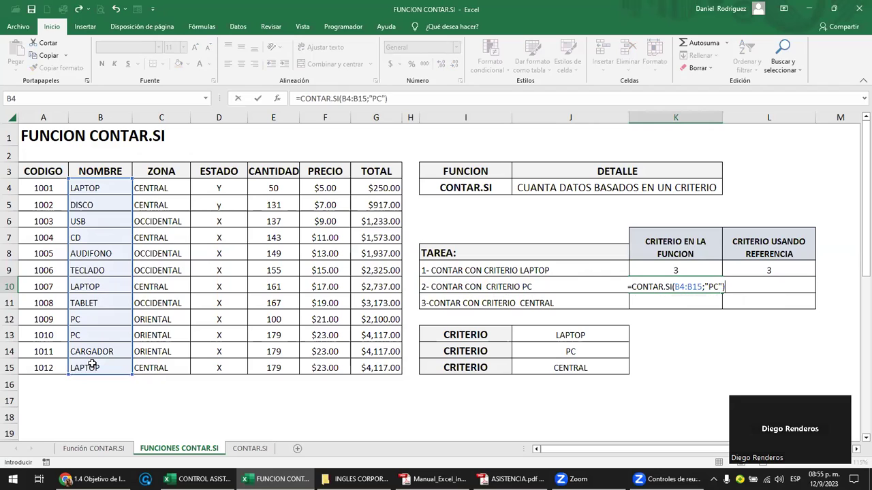
key("Return")
key("Up")
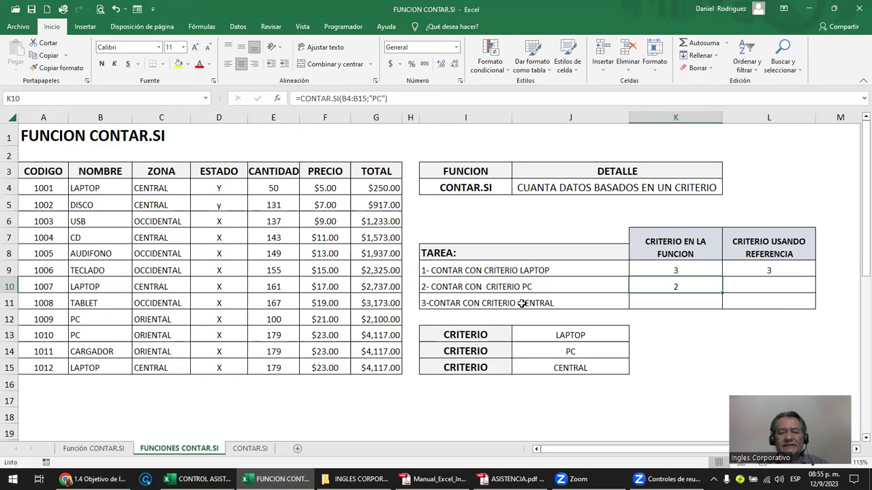
Step: Type a zone count formula in K11 over range C4:C15 with criterion "CENTRO"
left_click_drag(172, 189, 203, 349)
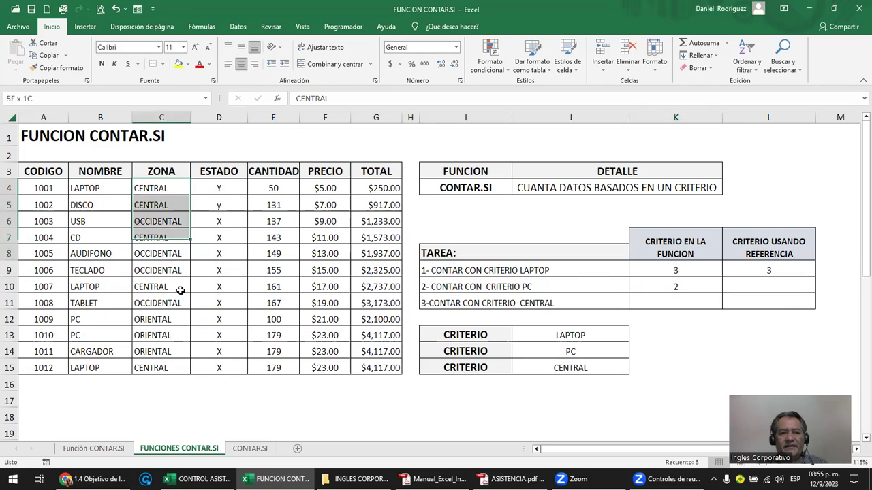
left_click(644, 306)
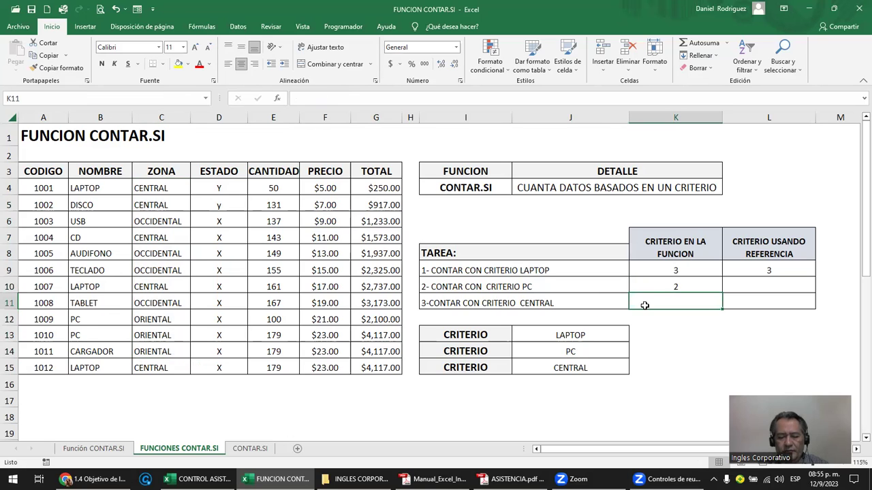
type("=CONT")
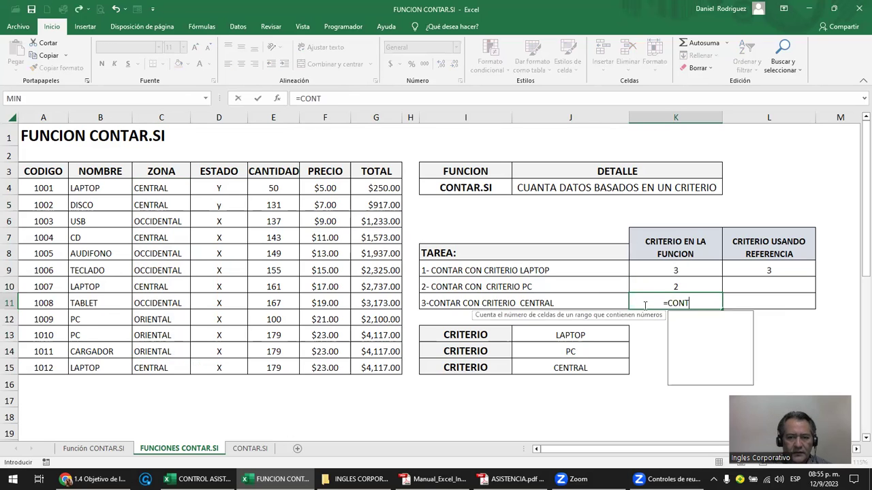
type("AR.SI")
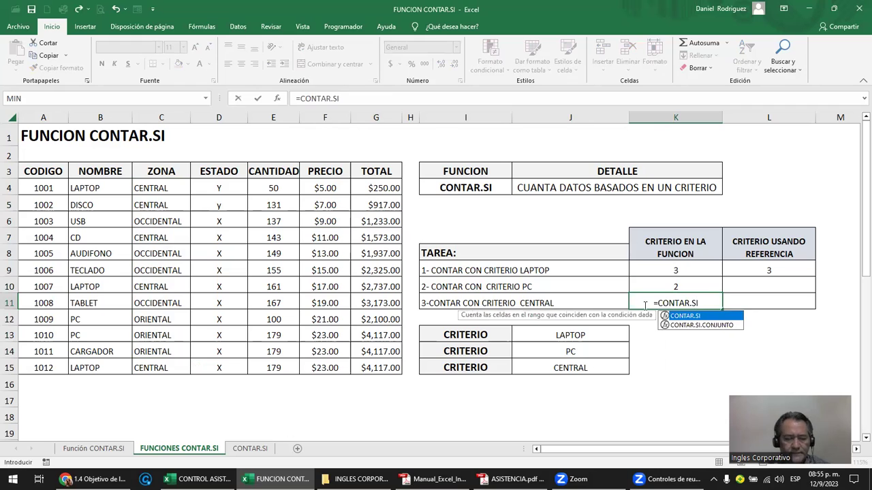
type("((")
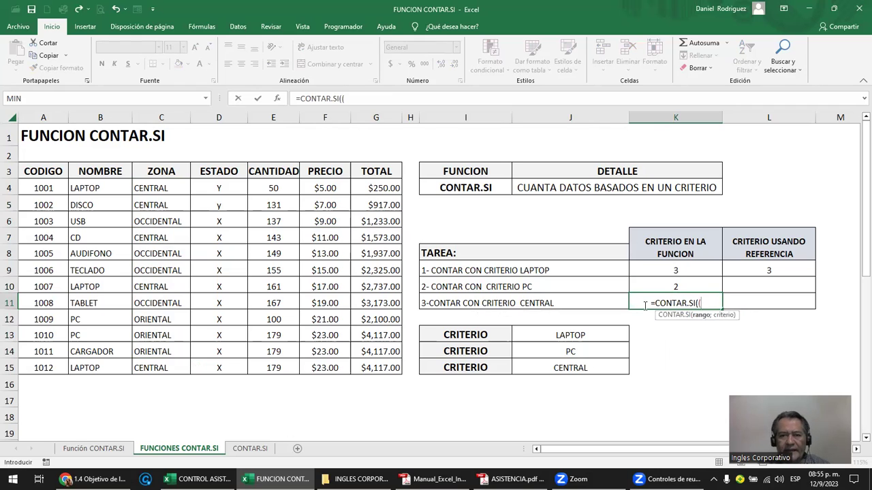
left_click_drag(155, 188, 154, 365)
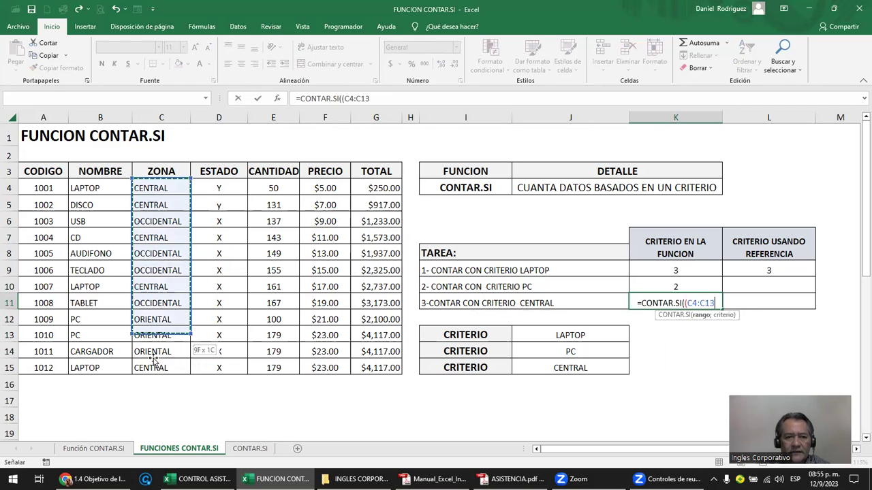
type(";\"CENTRO\")")
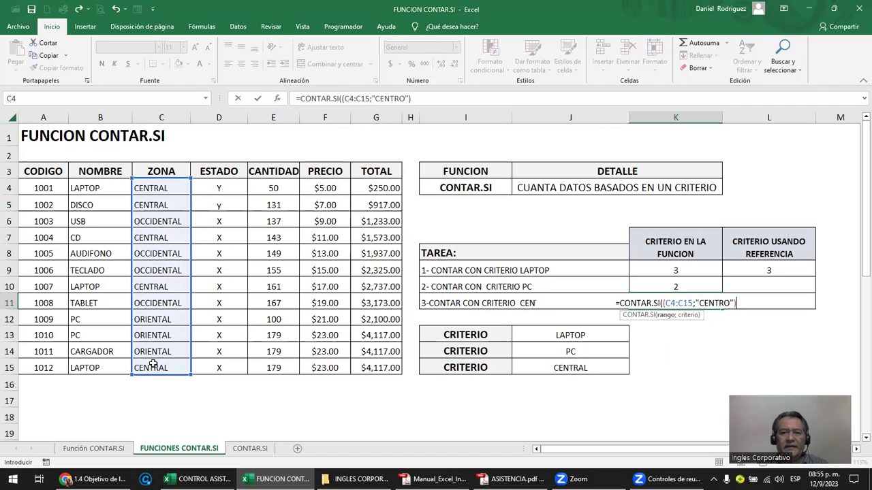
key("Return")
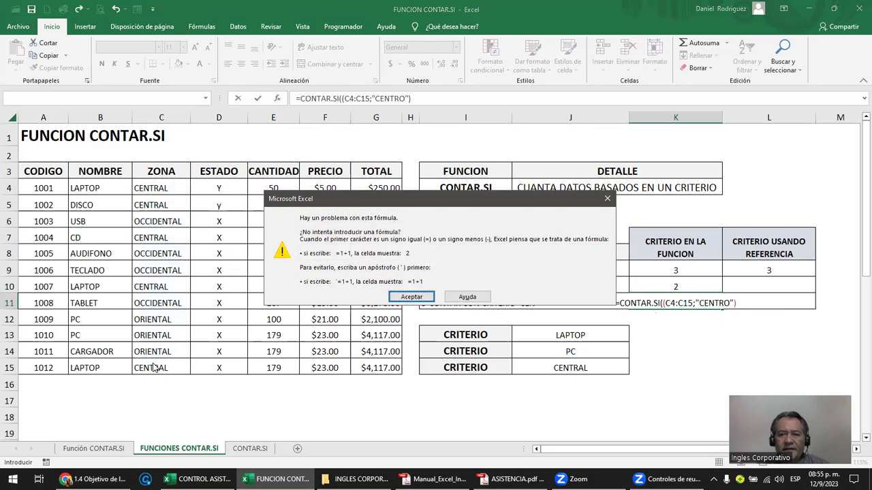
Step: Remove the stray parenthesis and correct CENTRO to CENTRAL, committing =CONTAR.SI(C4:C15;"CENTRAL")
key("Return")
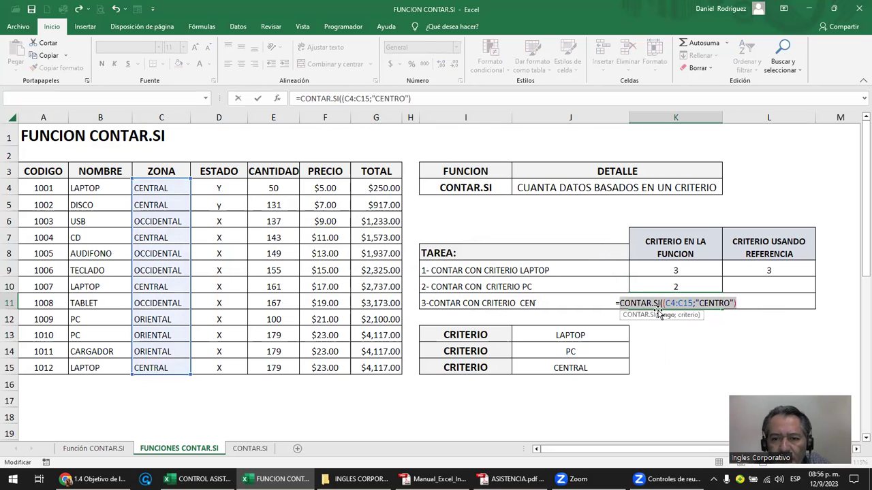
left_click(664, 303)
key("BackSpace")
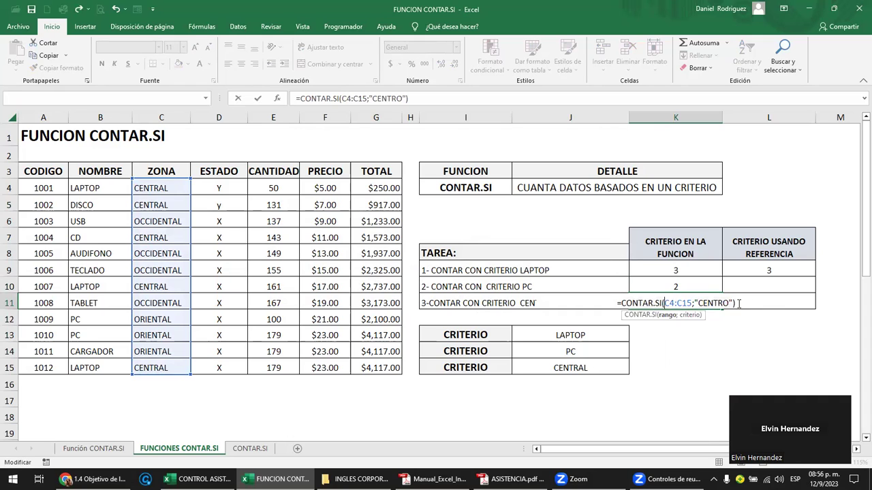
left_click(726, 303)
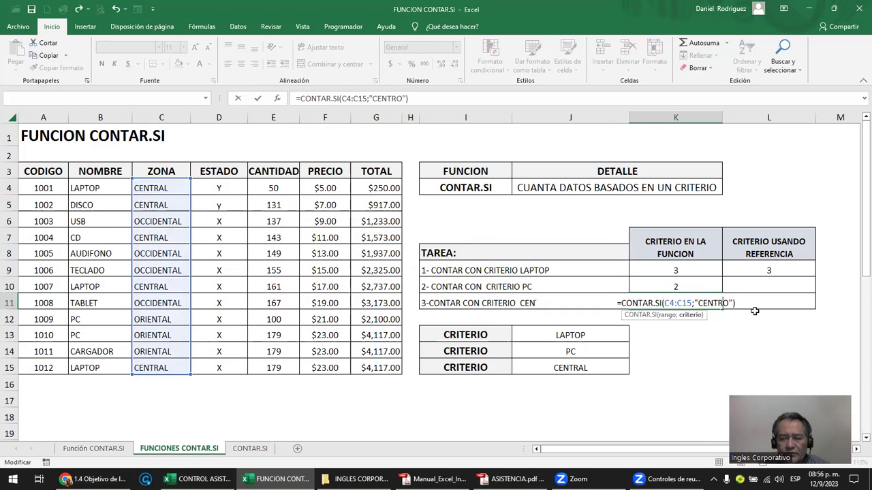
key("BackSpace")
type("AL")
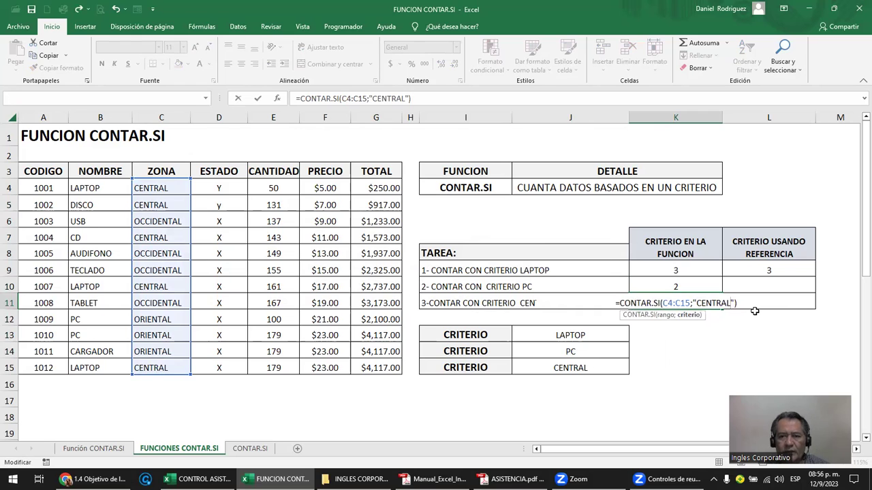
key("ctrl+Return")
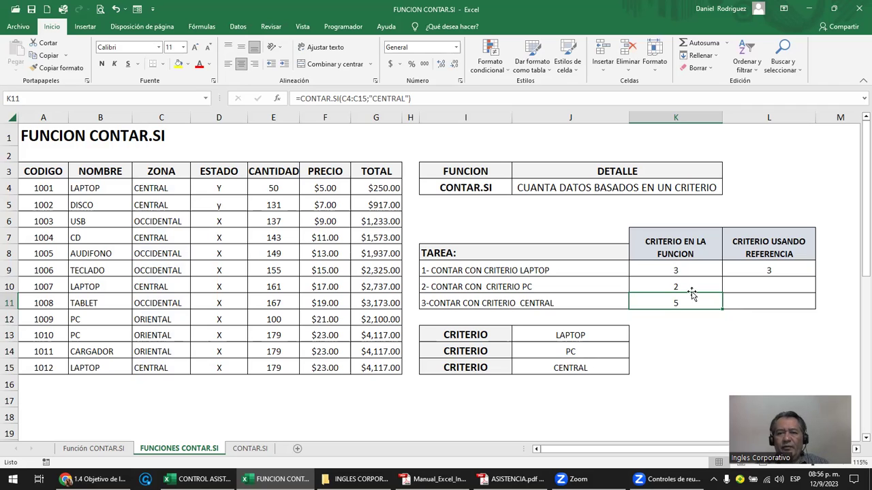
Step: Review the K9:K11 counts and the L9 reference-based formula
left_click_drag(676, 273, 678, 298)
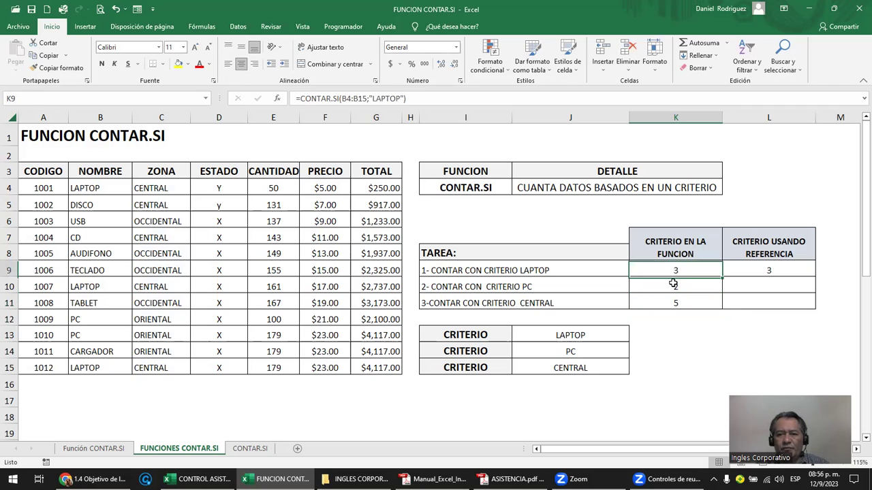
left_click_drag(768, 271, 770, 300)
double_click(769, 269)
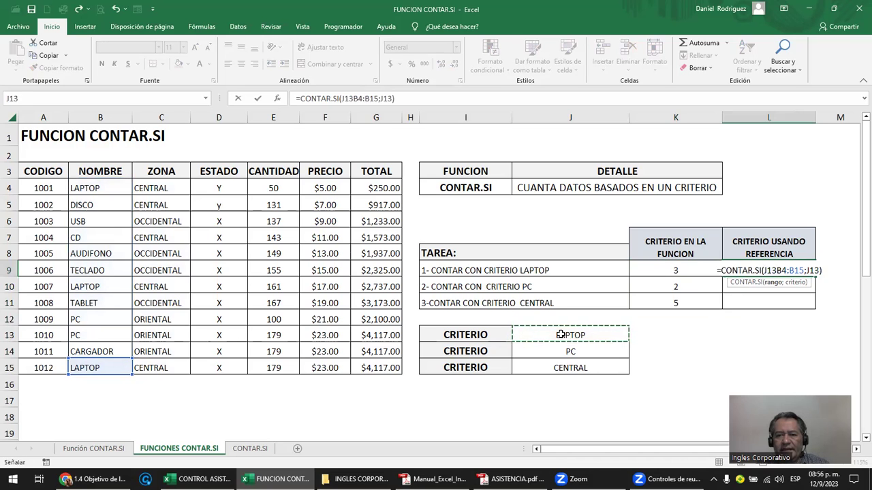
key("ctrl+Return")
Step: Try =CONTA.SI(B4:B15;J14) in L10, then delete the resulting name error
left_click(741, 288)
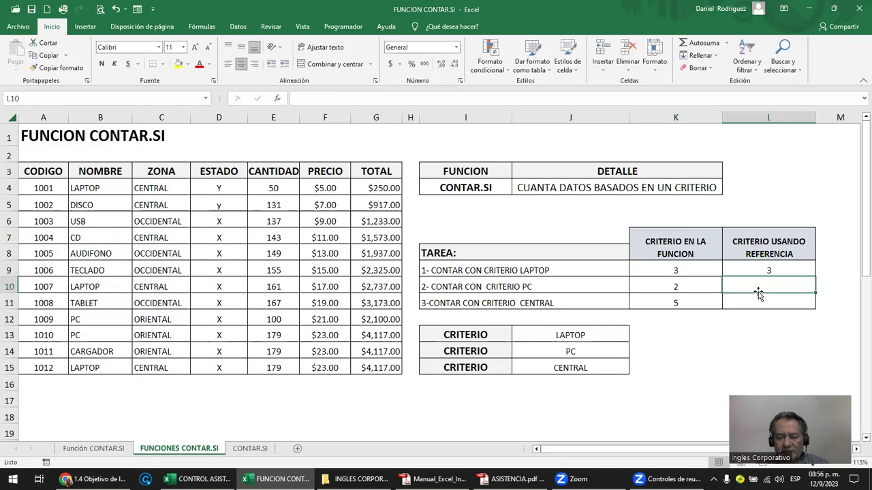
type("=")
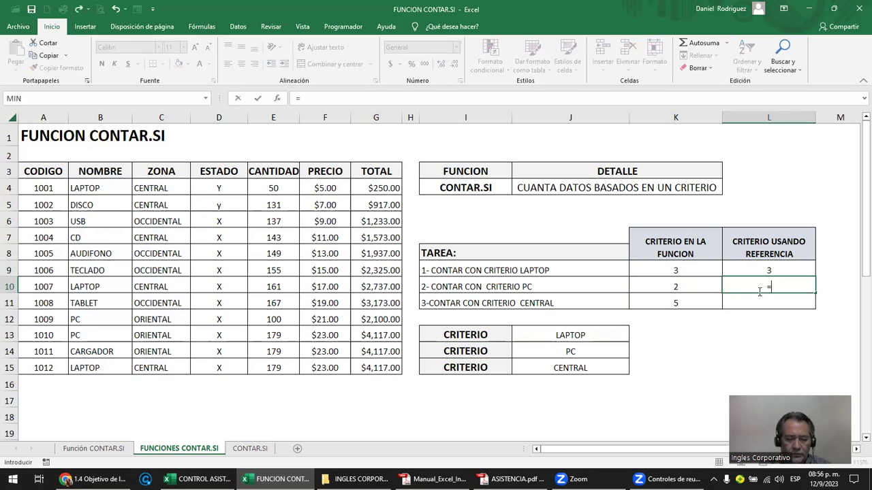
type("CONTA.SI(")
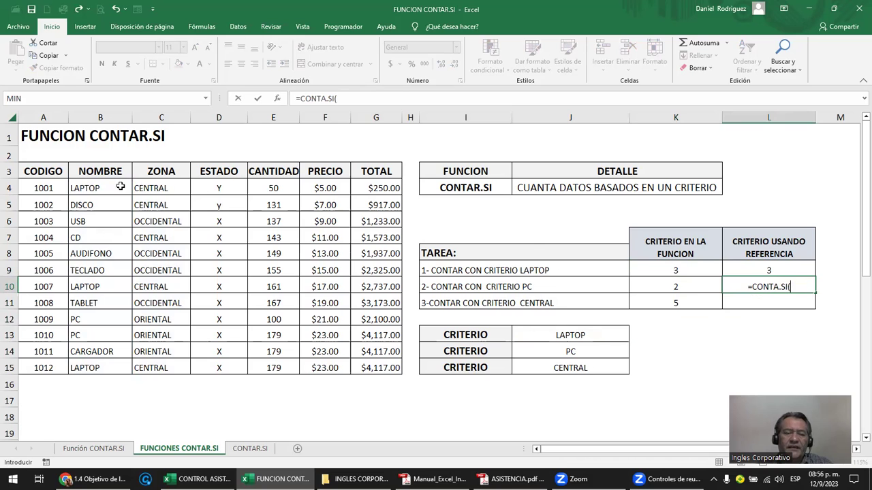
left_click_drag(90, 188, 99, 365)
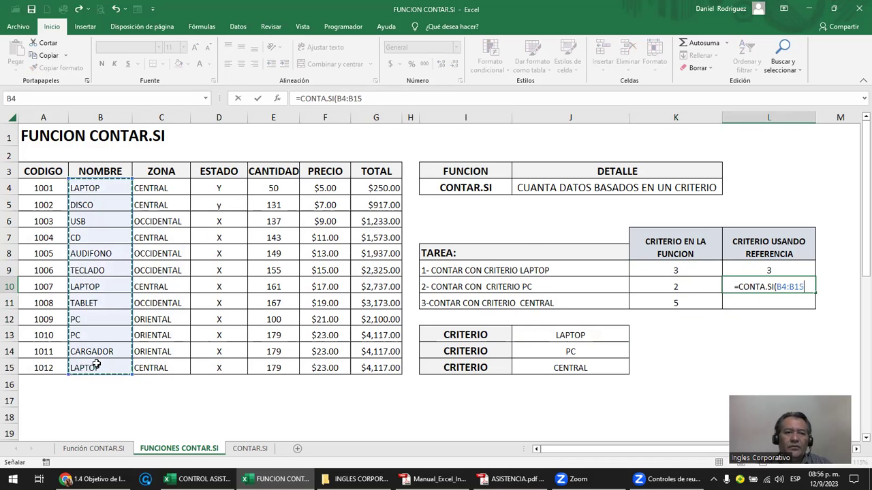
type(";")
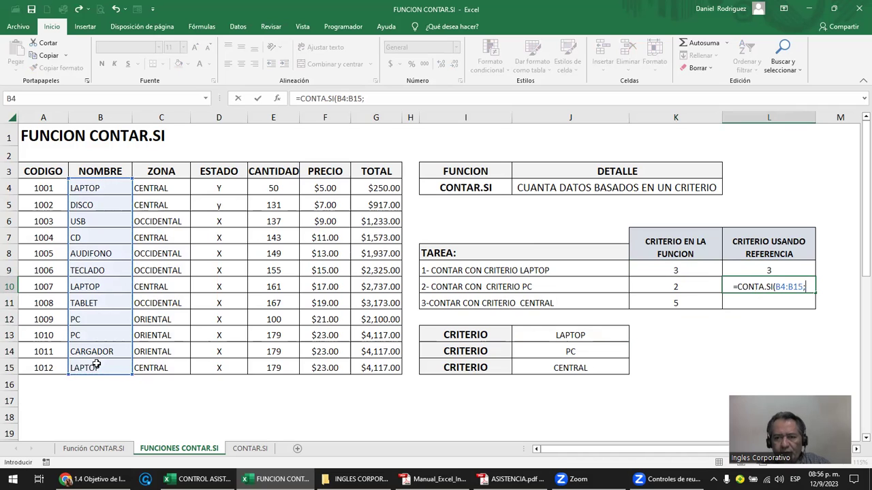
left_click(591, 351)
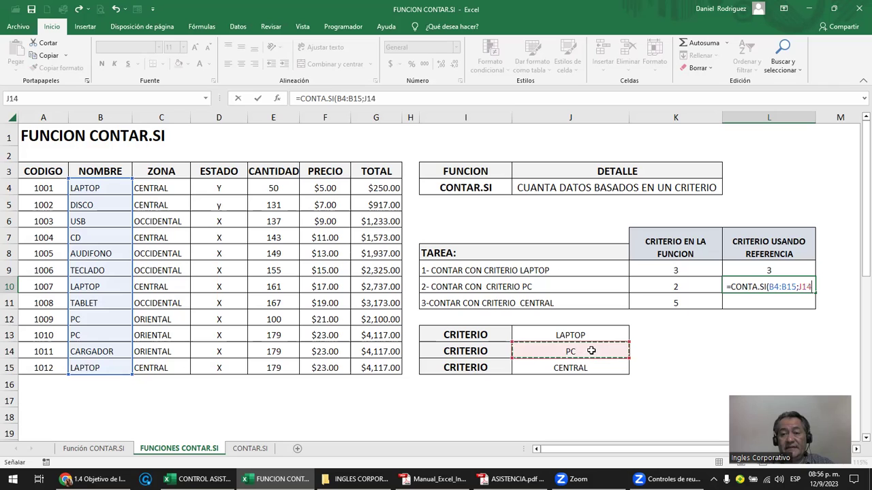
type(")")
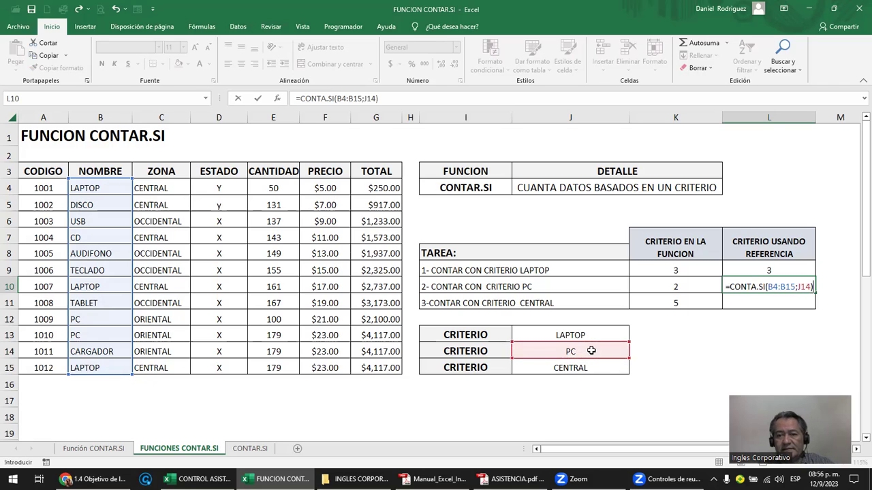
key("Return")
key("Up")
key("F2")
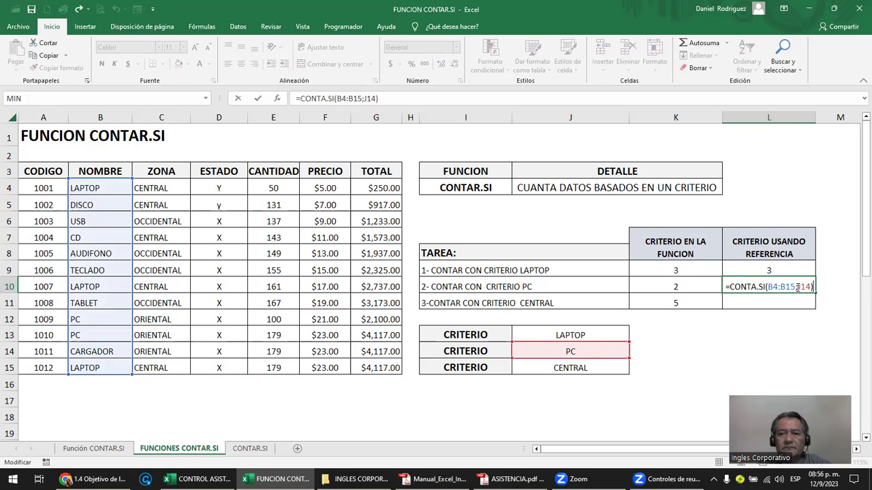
key("ctrl+Return")
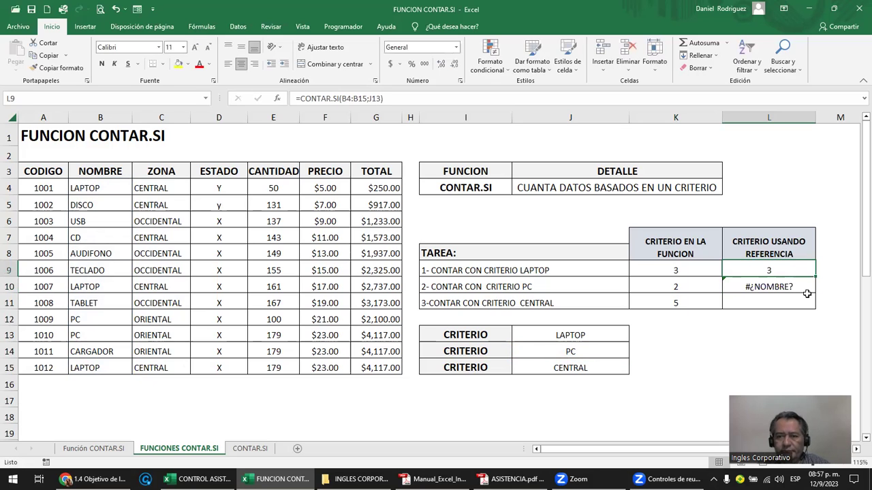
key("Delete")
Step: Copy L9's formula into L10 and adjust it to =CONTAR.SI(B4:B15;J14), giving 2
key("Up")
key("F2")
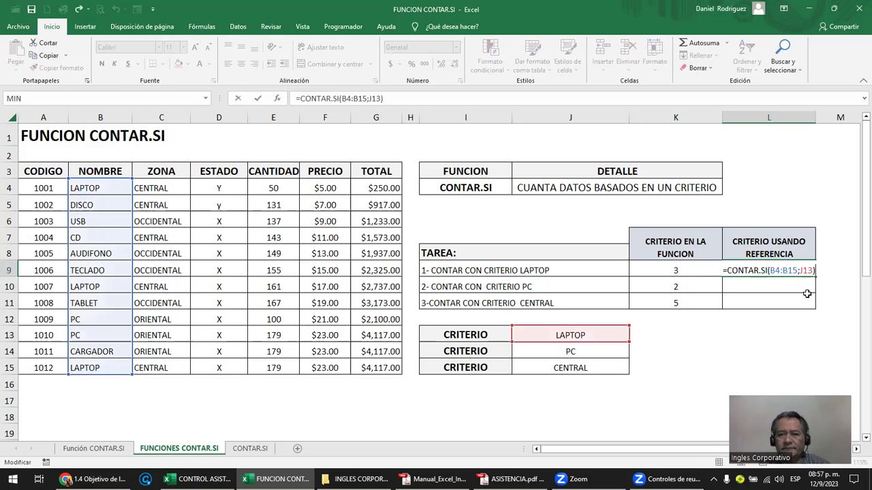
key("Return")
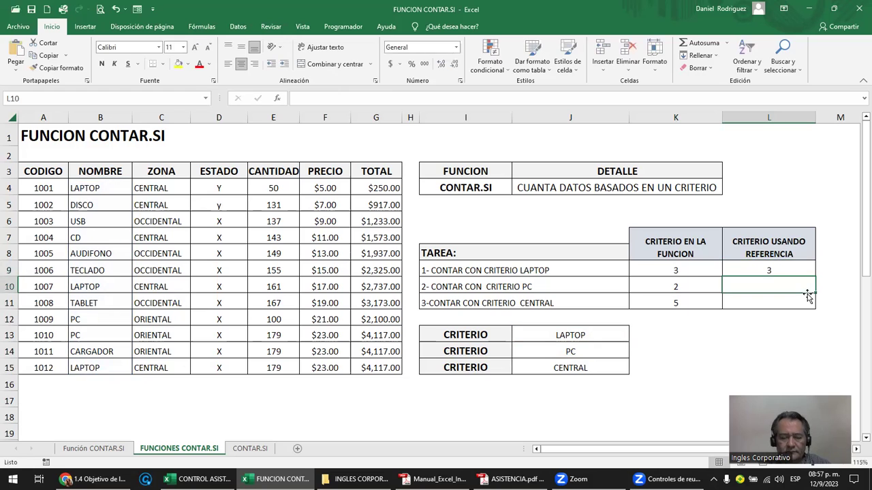
key("Up")
key("ctrl+c")
key("Down")
key("Return")
double_click(806, 294)
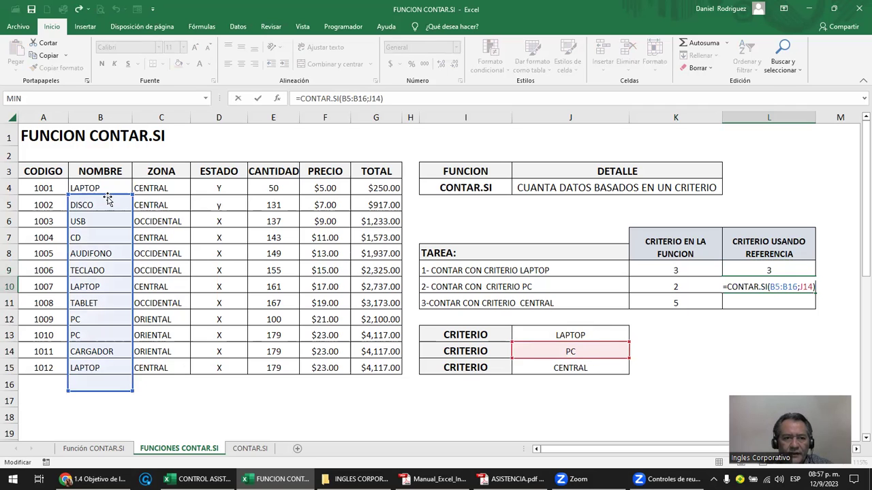
left_click_drag(107, 198, 108, 181)
left_click_drag(586, 344, 586, 349)
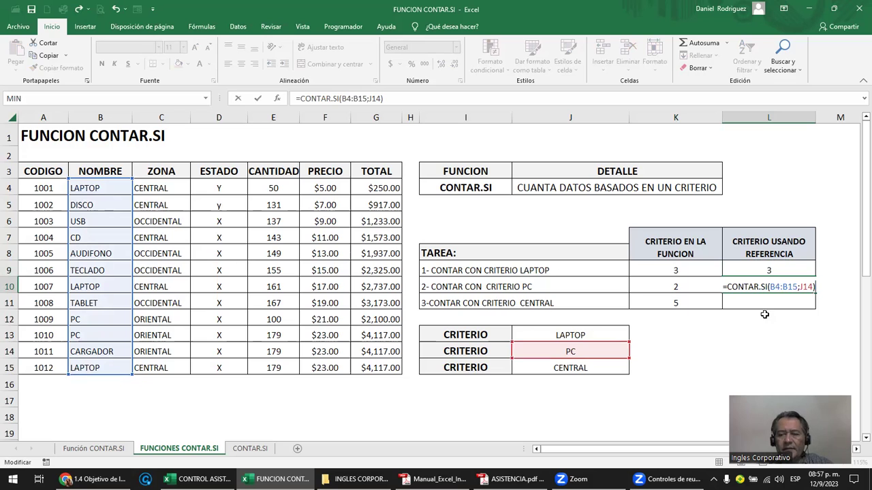
key("Return")
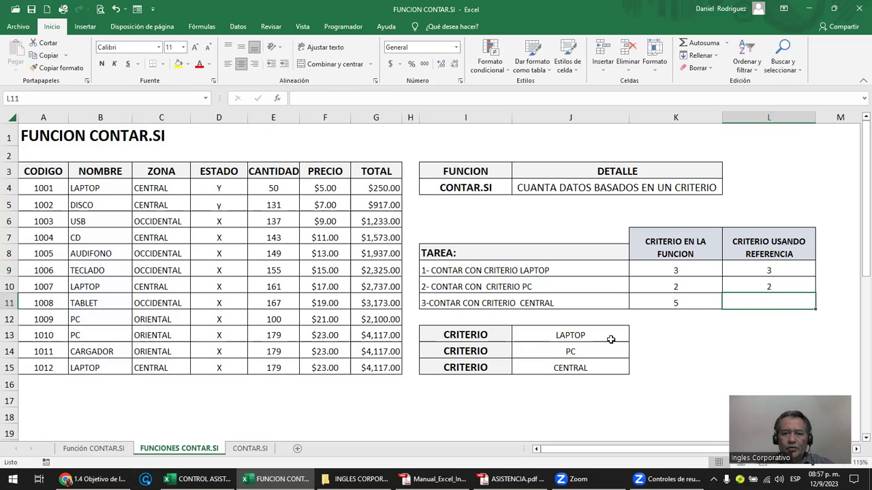
left_click(588, 352)
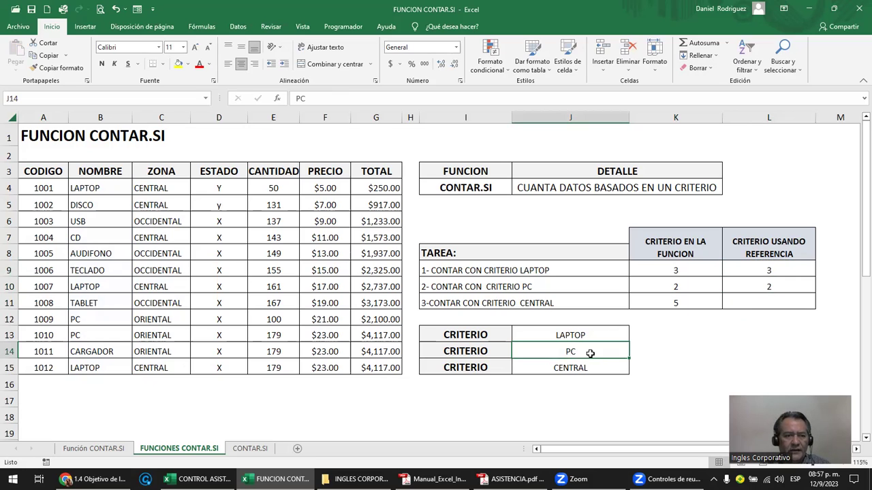
type("USB")
key("Return")
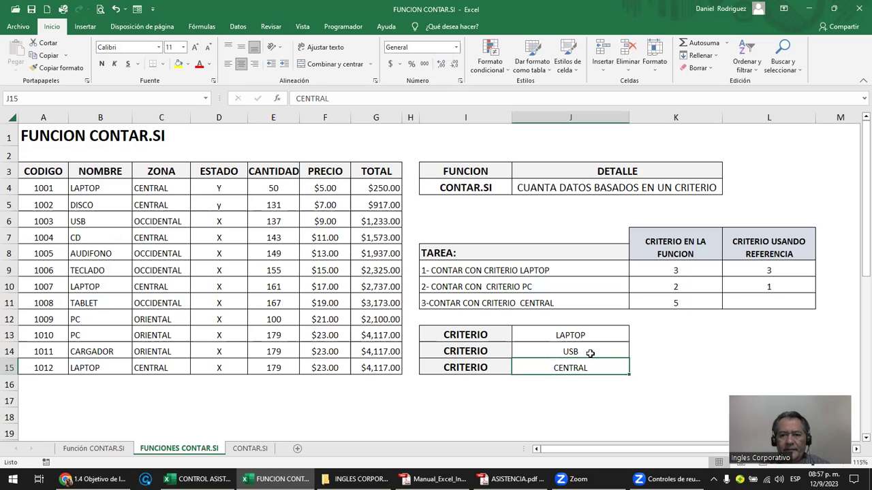
left_click(771, 284)
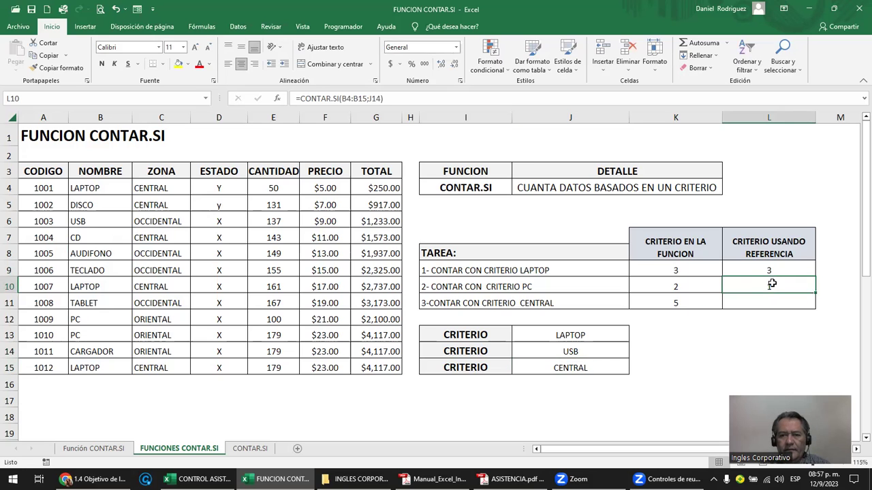
double_click(673, 287)
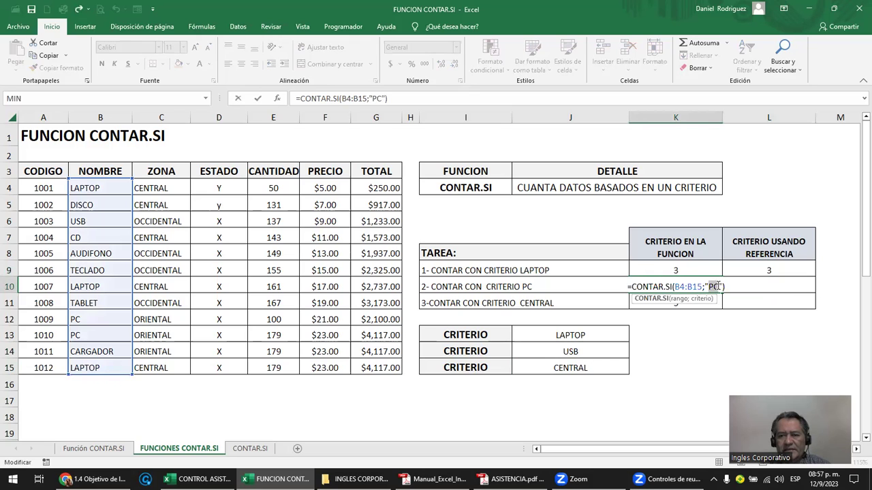
key("Escape")
left_click(602, 349)
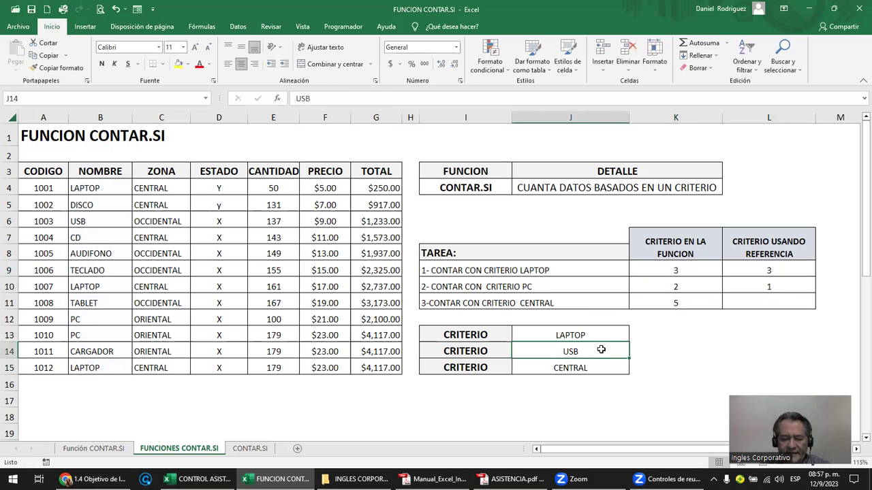
type("PC")
key("Return")
key("Up")
key("Up")
key("Up")
key("Up")
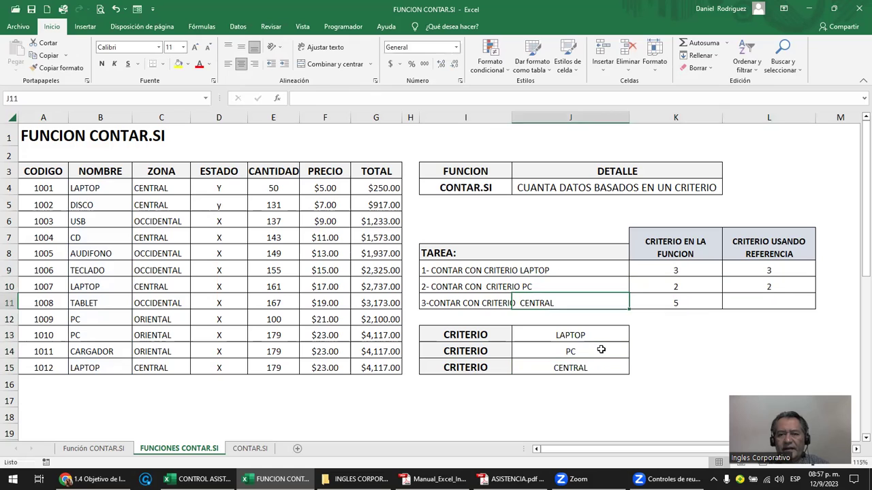
key("Right")
key("Right")
Step: Enter =CONTAR.SI(C4:C15;J15) in L11, fixing the misspelled function name, to get 5
type("=")
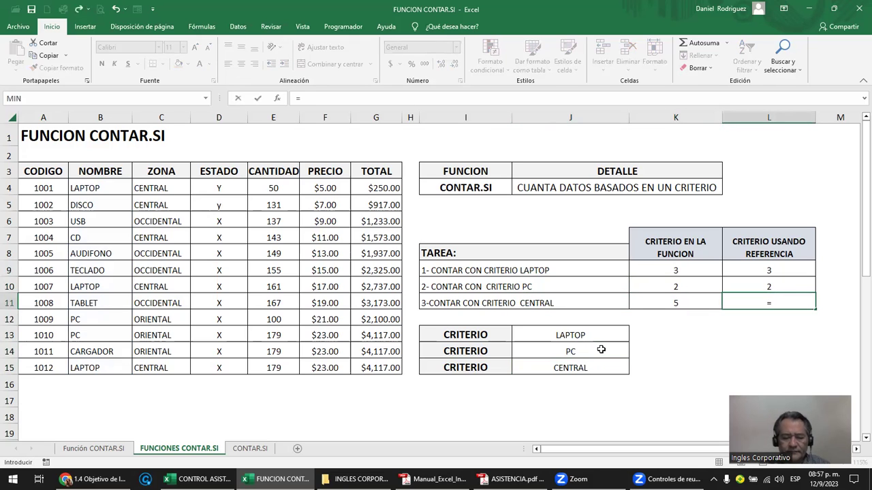
type("CONAR.SI(")
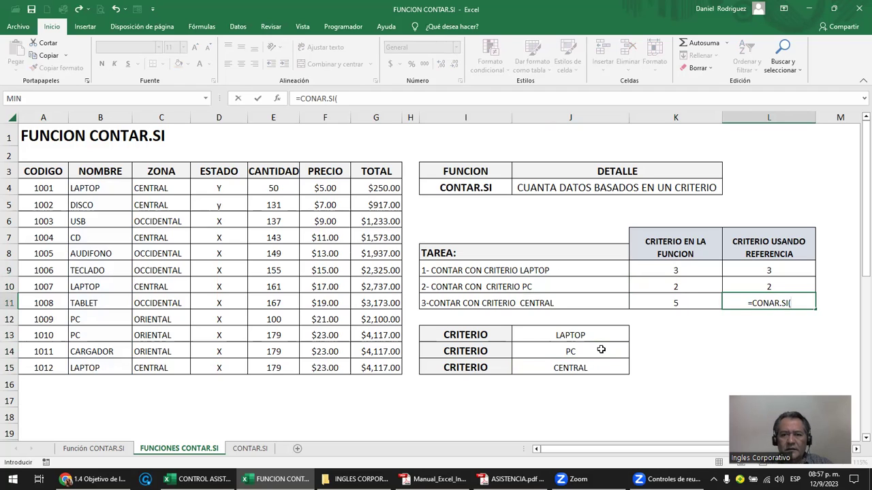
key("BackSpace")
key("BackSpace")
key("BackSpace")
key("BackSpace")
key("BackSpace")
key("BackSpace")
type("TAR")
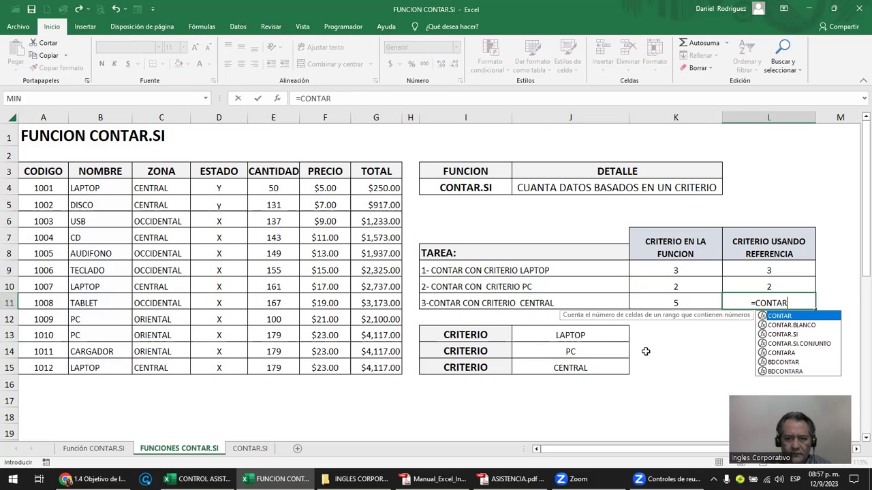
key("Down")
key("Down")
key("Tab")
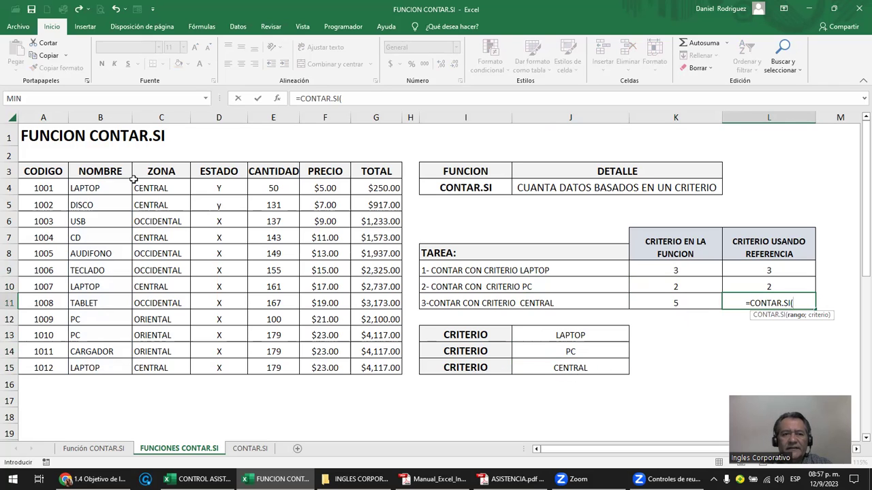
left_click_drag(154, 188, 162, 366)
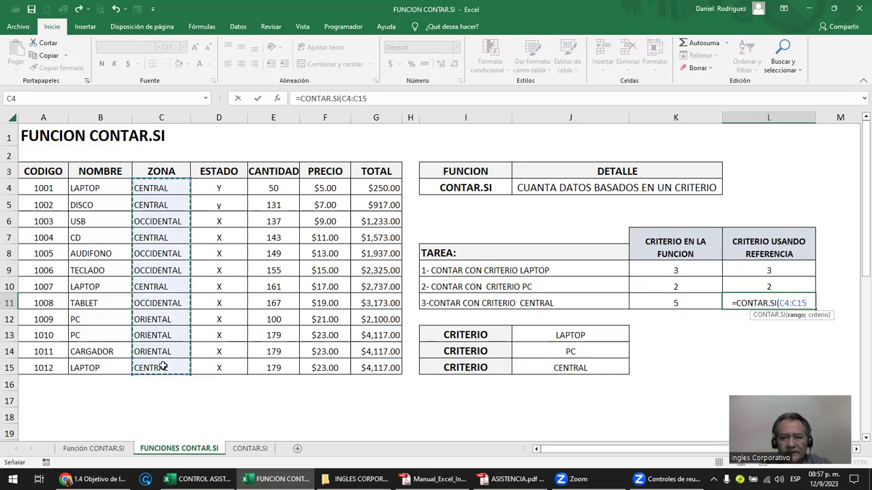
type(";")
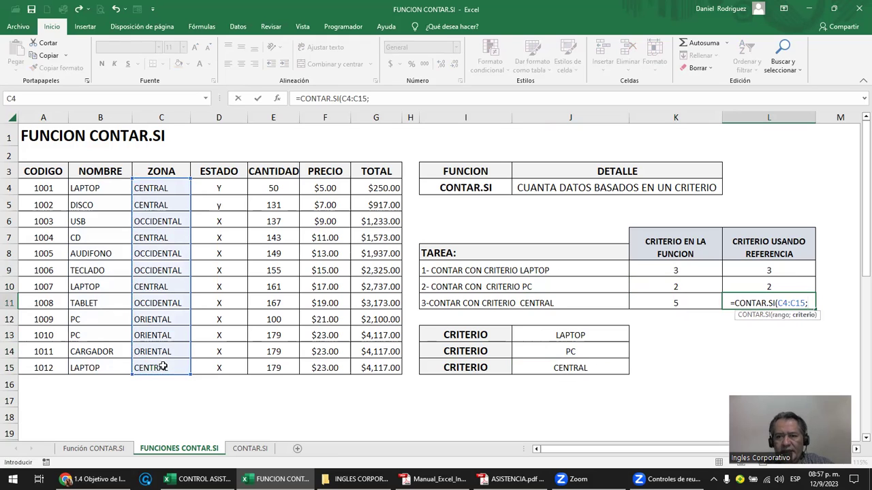
left_click(574, 368)
key("ctrl+Return")
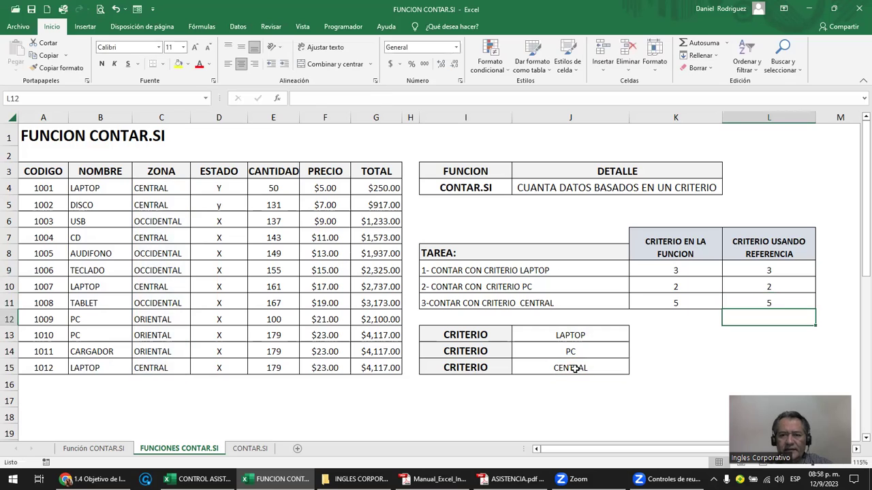
left_click(576, 367)
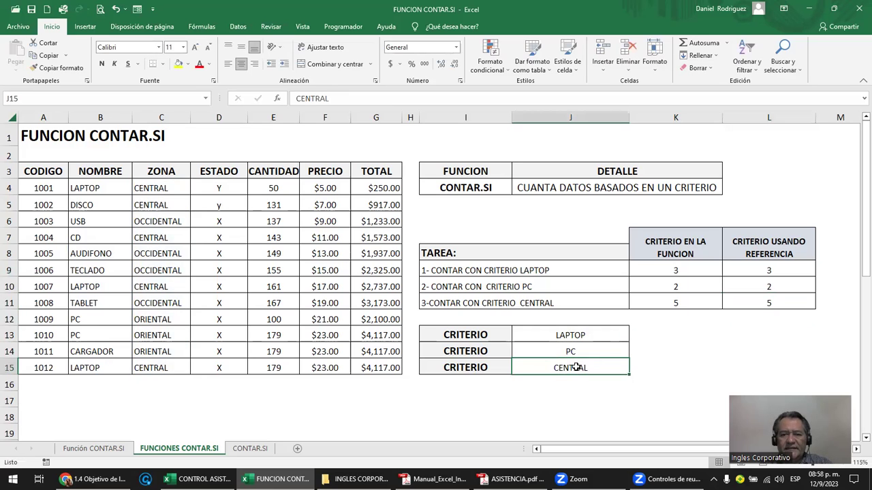
left_click_drag(678, 272, 676, 301)
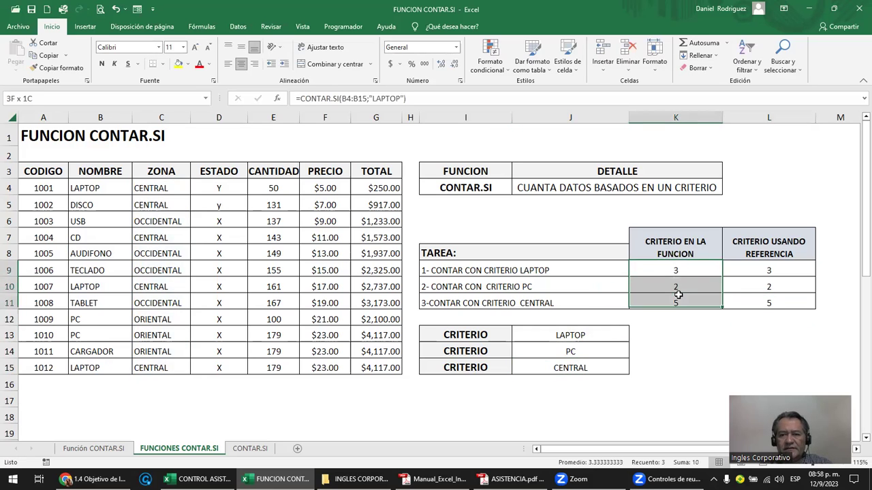
left_click_drag(766, 271, 769, 302)
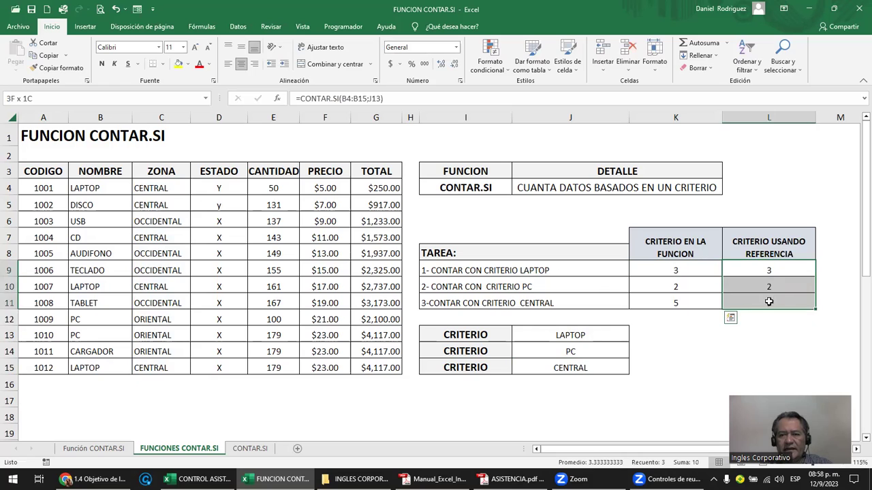
left_click(689, 361)
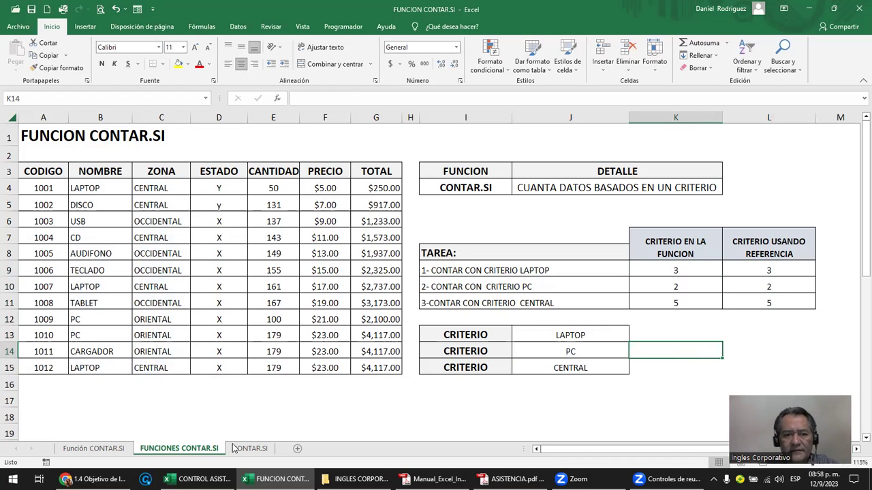
Step: Browse the sheet tabs to the CONTAR.SI client summary (11 total clients) and save the workbook
left_click(119, 449)
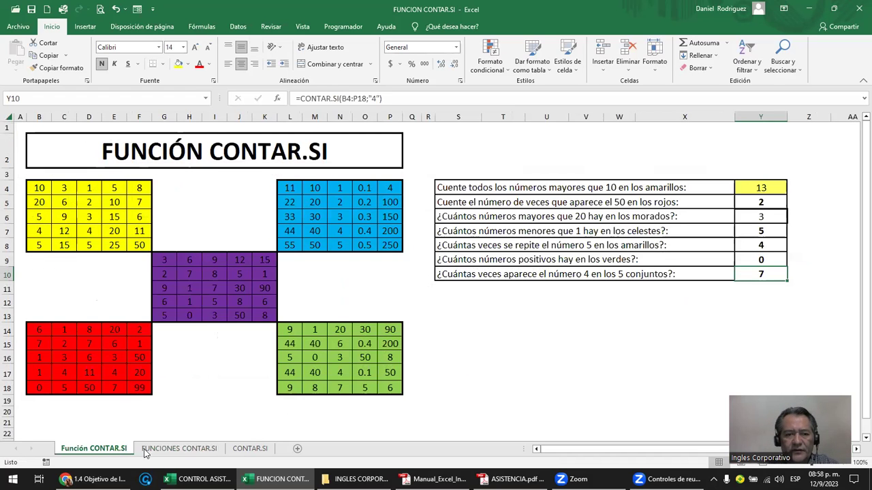
left_click(187, 449)
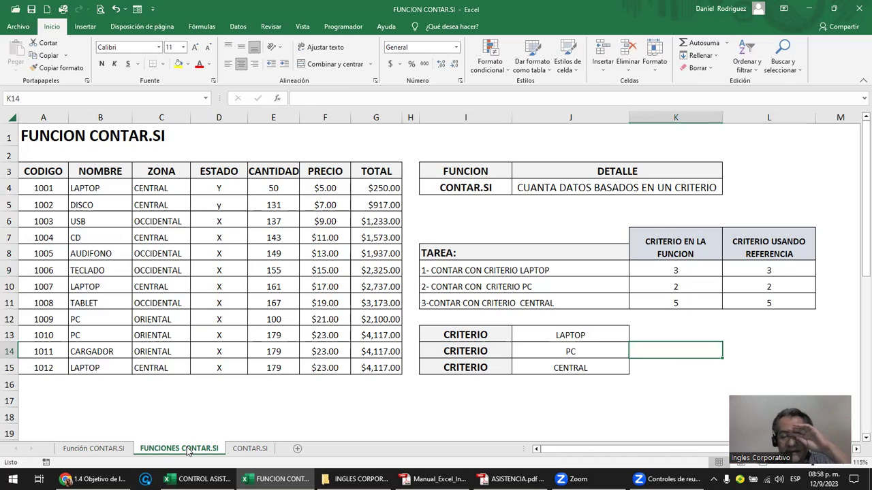
left_click(252, 449)
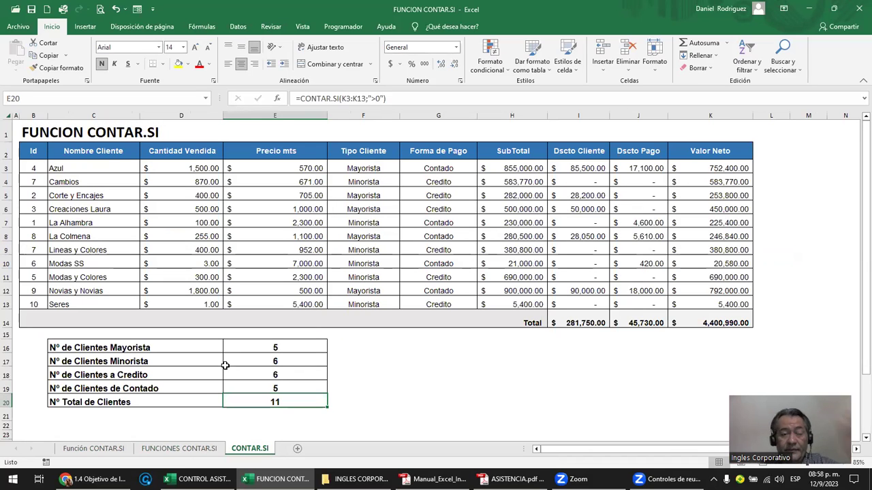
left_click(356, 357)
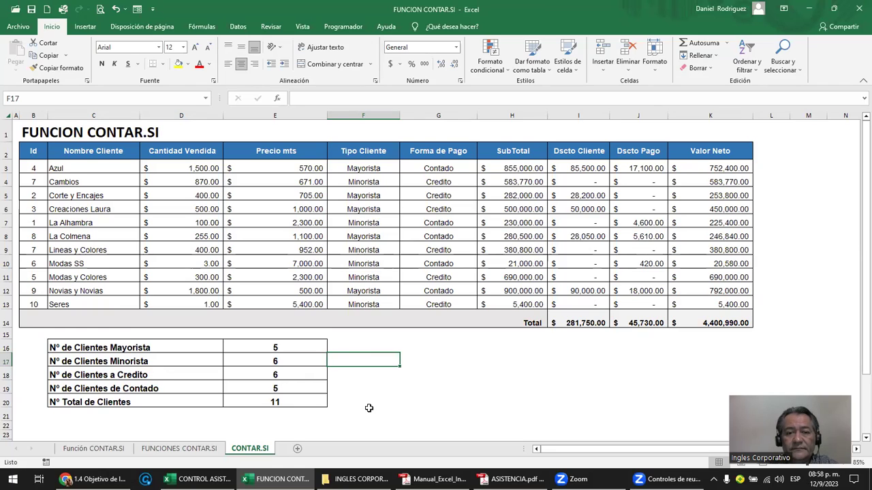
left_click(31, 10)
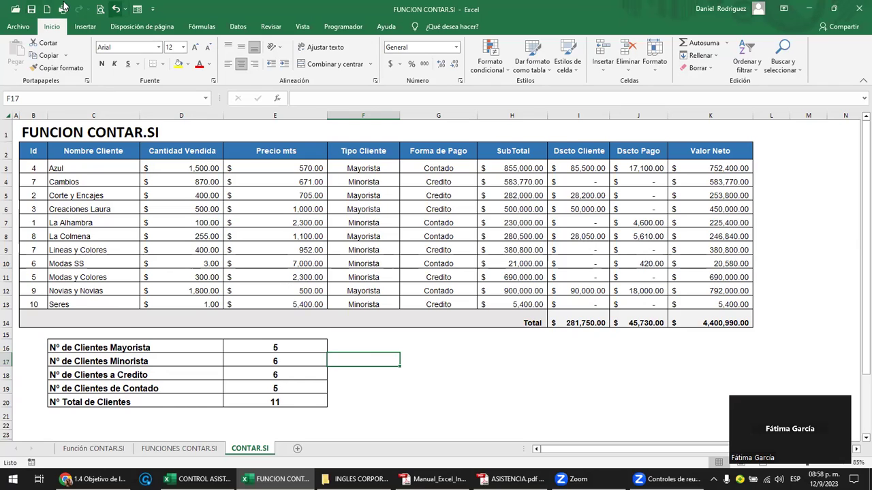